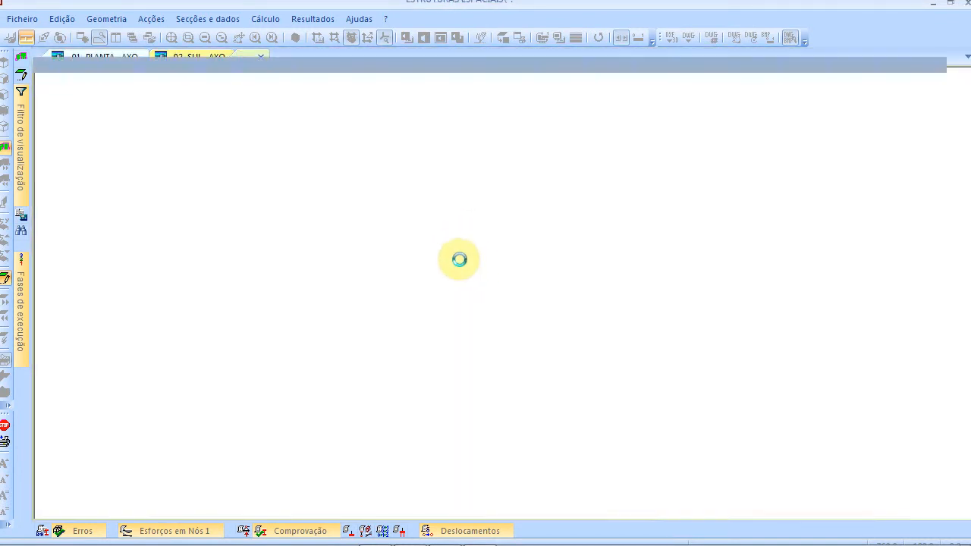
- Start a geometric grid with X separations of 600, 399, 410, 399 and 600 cm, consulting the Exercício 02 slide
{"action": "left_click", "coordinate": [106, 19]}
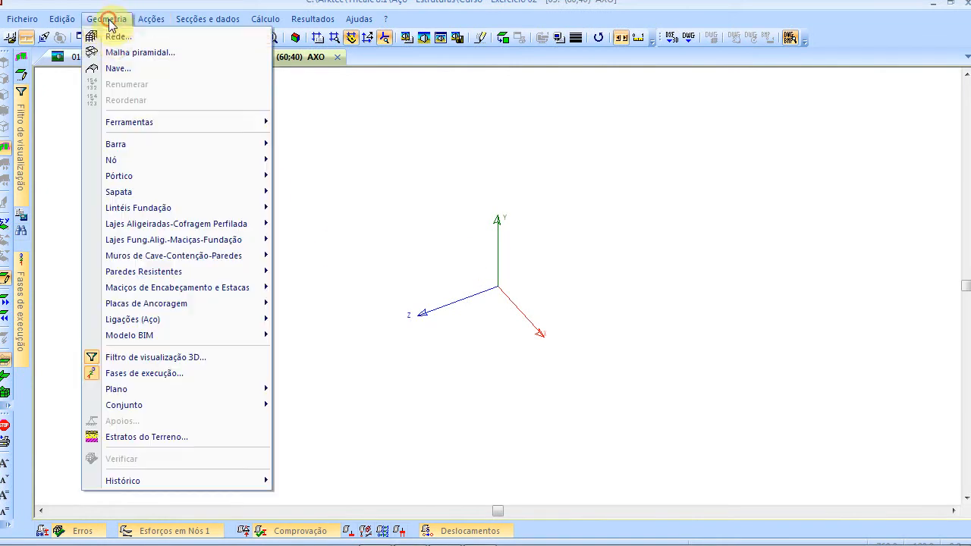
{"action": "left_click", "coordinate": [108, 47]}
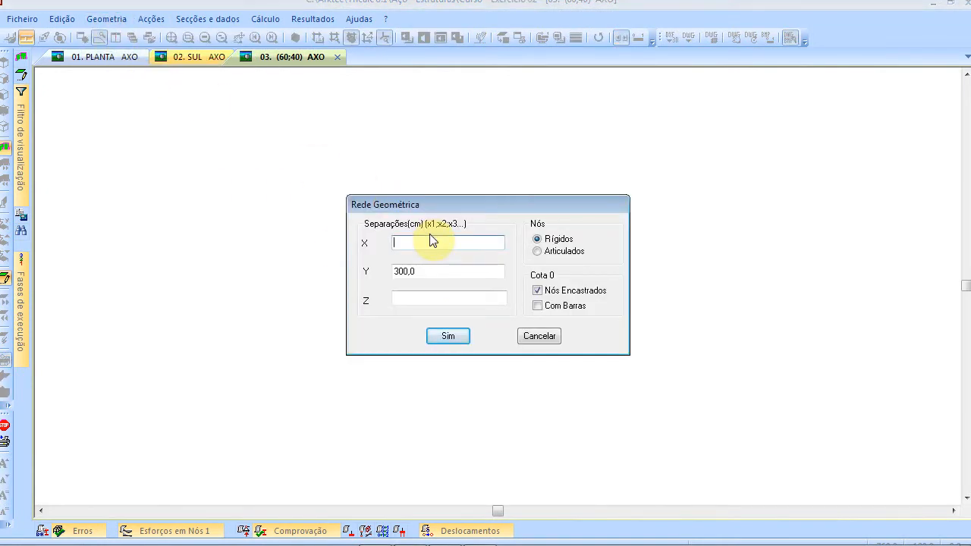
{"action": "key", "text": "alt+Tab"}
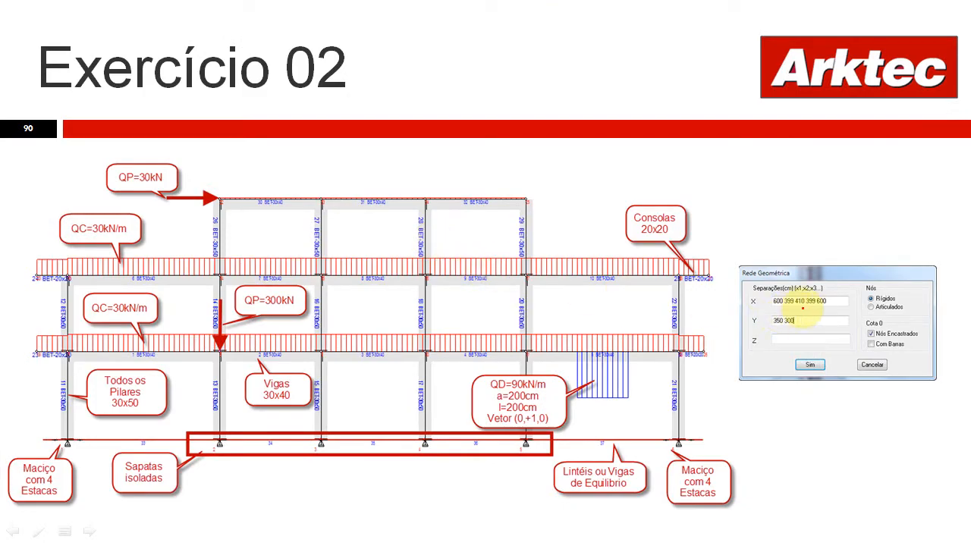
{"action": "key", "text": "alt+Tab"}
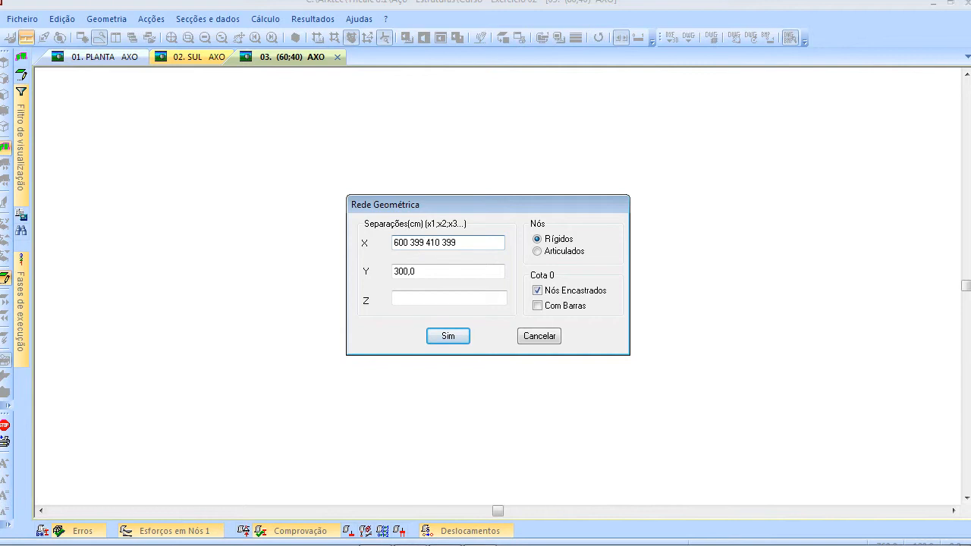
{"action": "key", "text": "alt+Tab"}
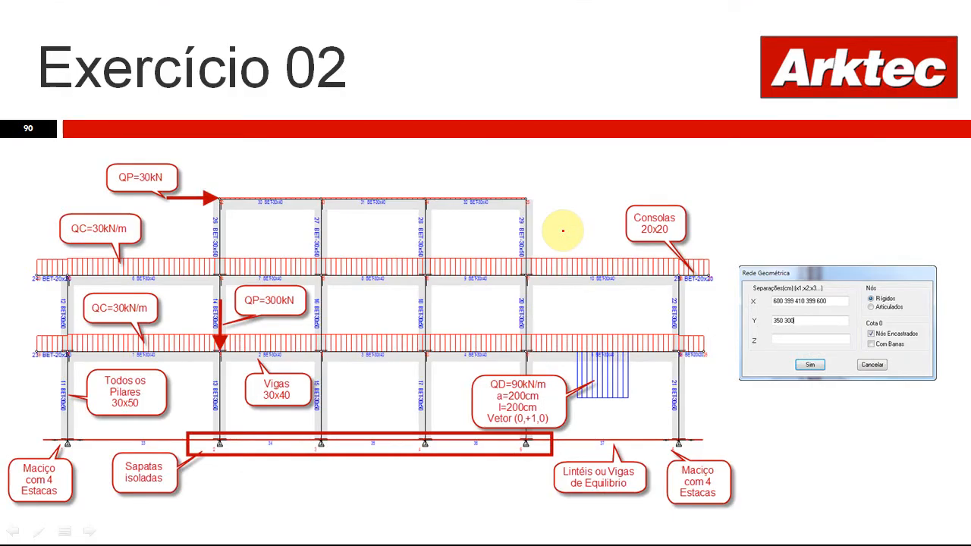
{"action": "key", "text": "alt+Tab"}
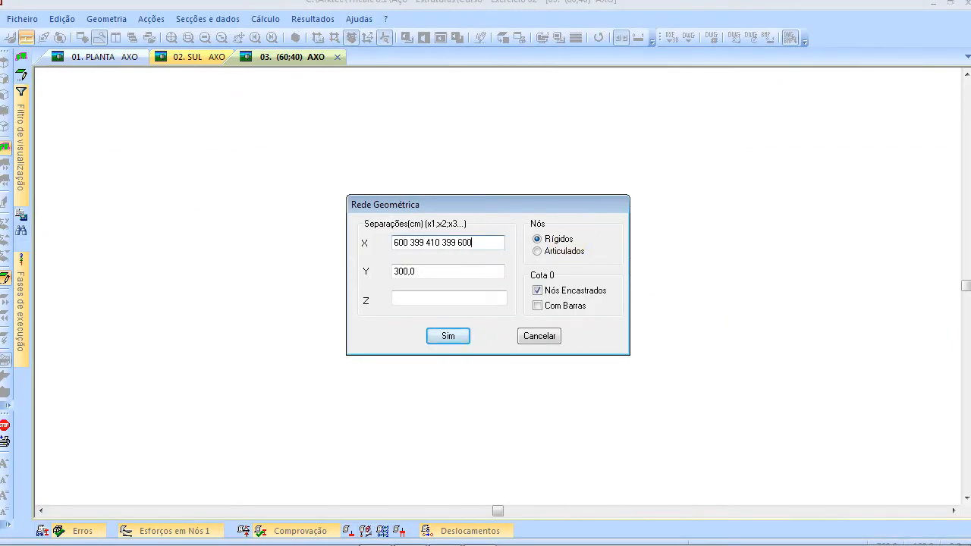
- Set the grid's Y separations to 350 and 300 cm and generate the frame with rigid nodes
{"action": "double_click", "coordinate": [452, 271]}
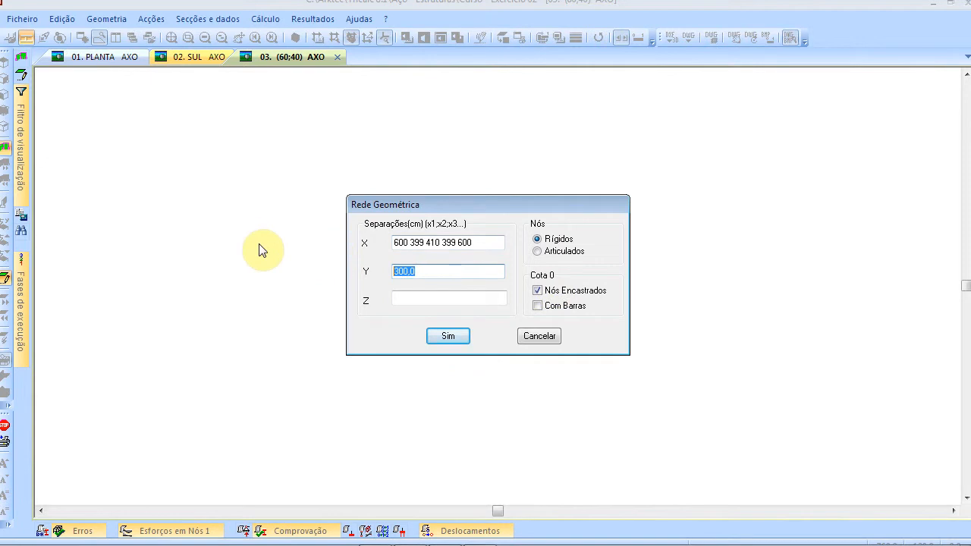
{"action": "type", "text": "350"}
{"action": "left_click", "coordinate": [447, 336]}
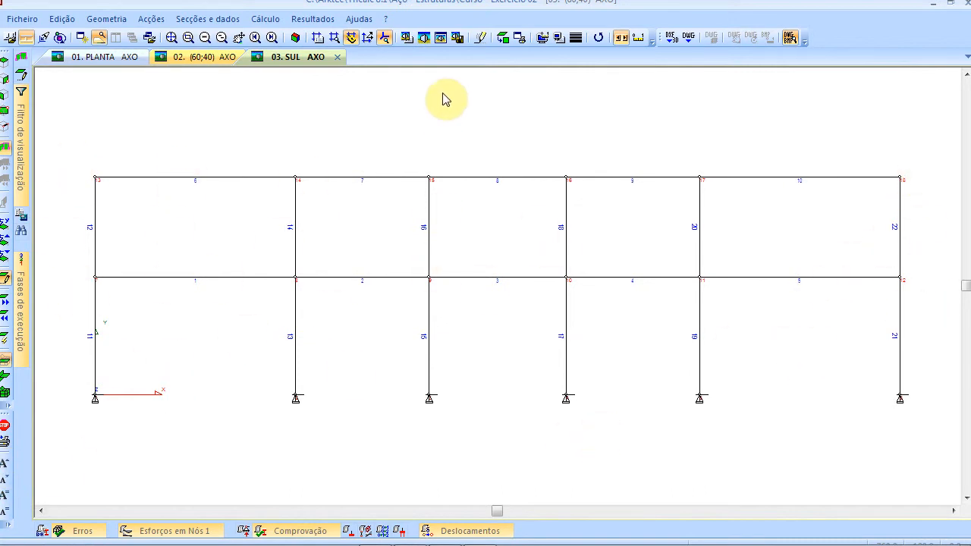
- Check the Exercício 02 slide and prepare a node translation with a vector of X = 120 cm
{"action": "key", "text": "alt+Tab"}
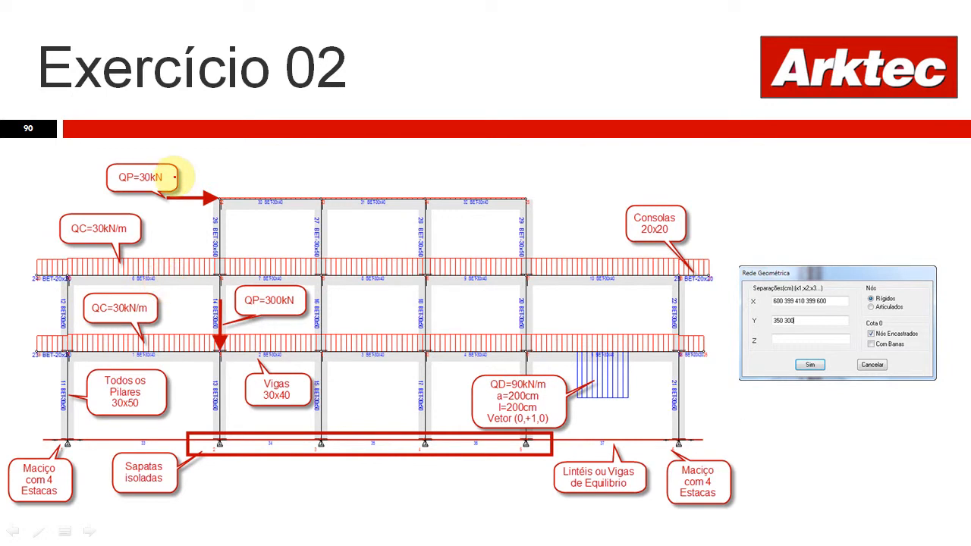
{"action": "key", "text": "alt+Tab"}
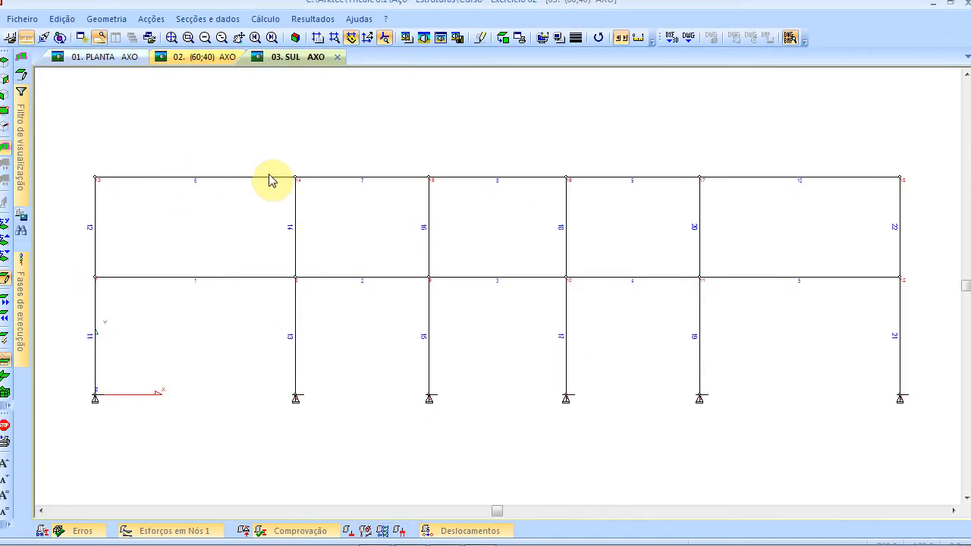
{"action": "left_click", "coordinate": [107, 19]}
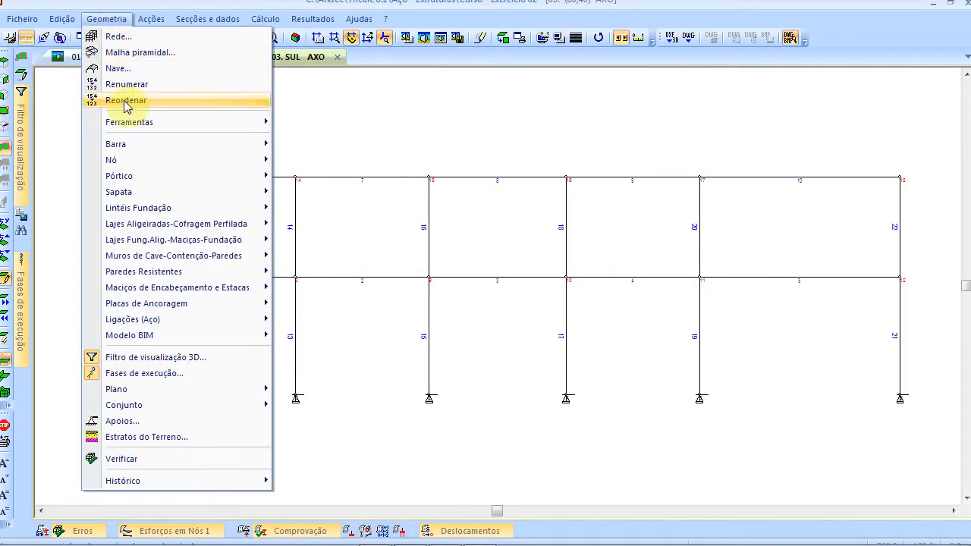
{"action": "left_click", "coordinate": [142, 158]}
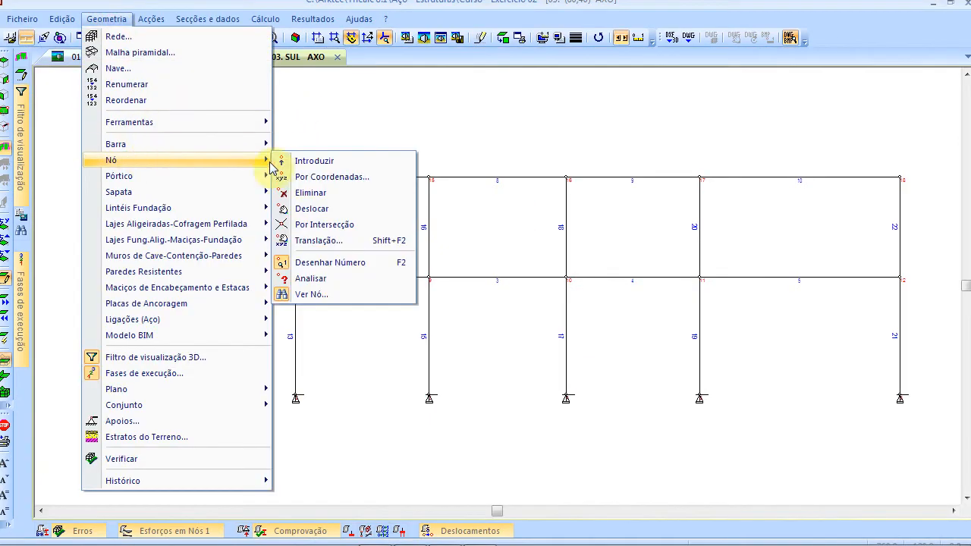
{"action": "left_click", "coordinate": [346, 242]}
{"action": "left_click_drag", "start_coordinate": [453, 176], "coordinate": [402, 189]}
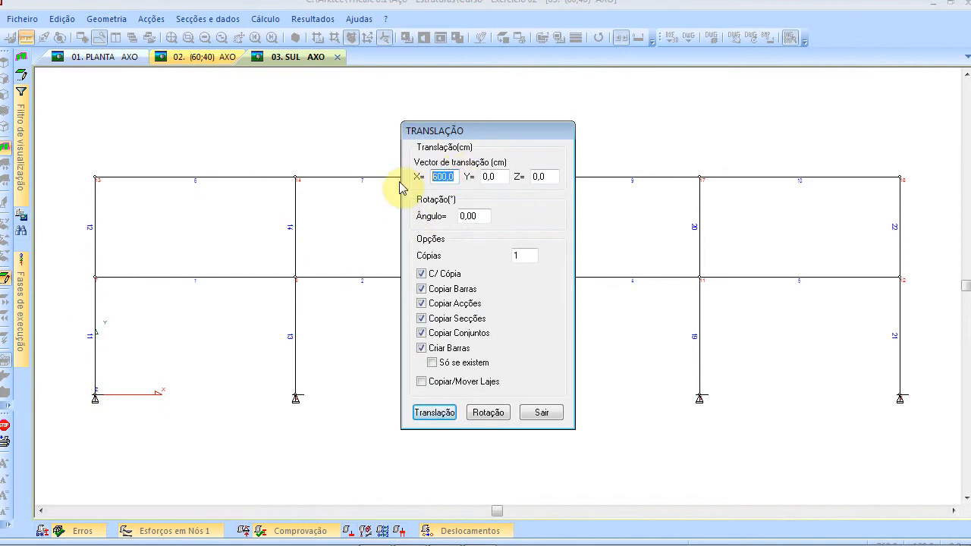
{"action": "type", "text": "0"}
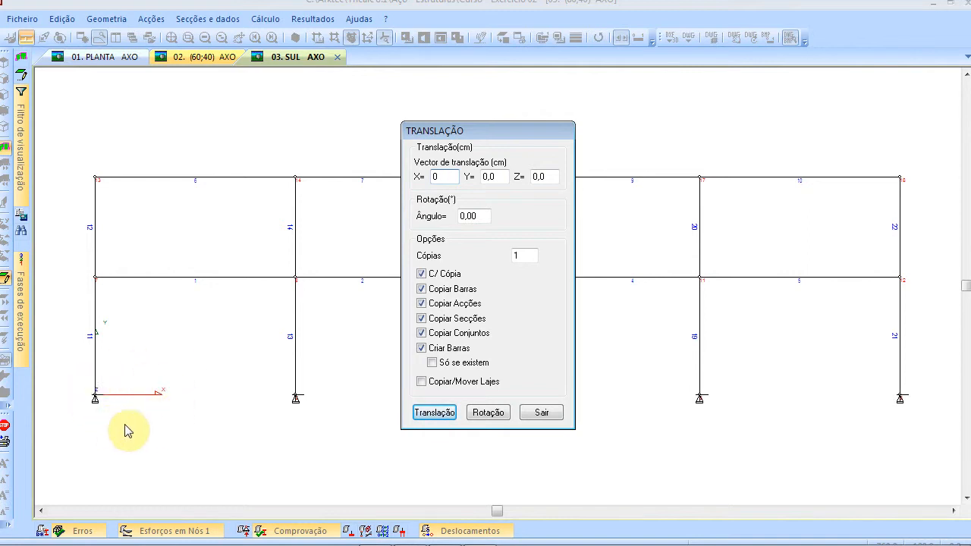
{"action": "double_click", "coordinate": [434, 177]}
{"action": "type", "text": "12"}
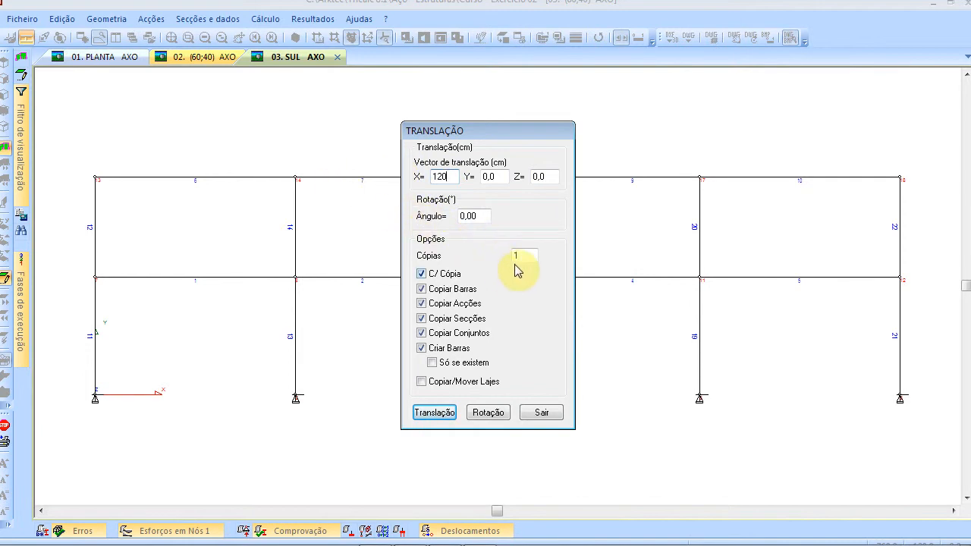
- Copy the right-end nodes of both floors by the set vector, with Criar Barras on and Copiar Barras off, to form cantilevers
{"action": "left_click", "coordinate": [423, 274]}
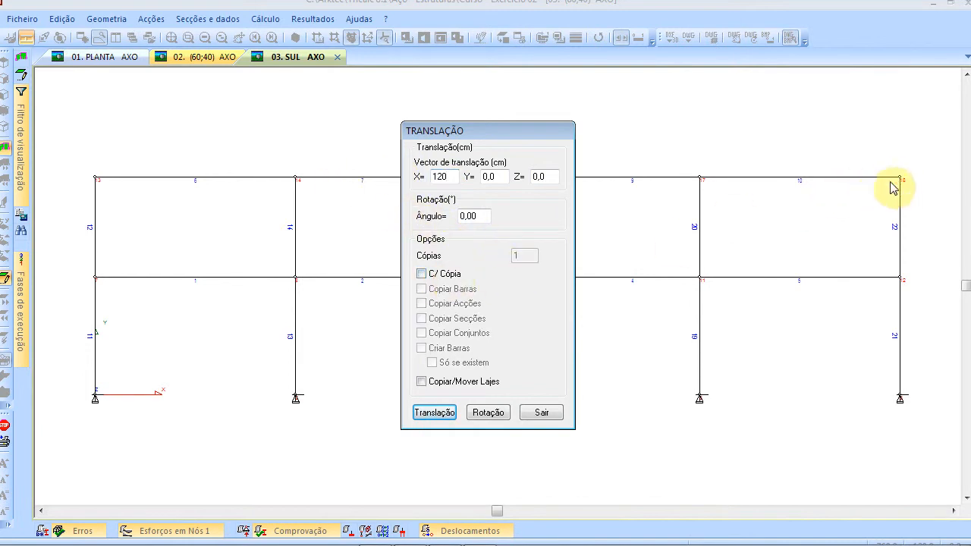
{"action": "left_click", "coordinate": [444, 274]}
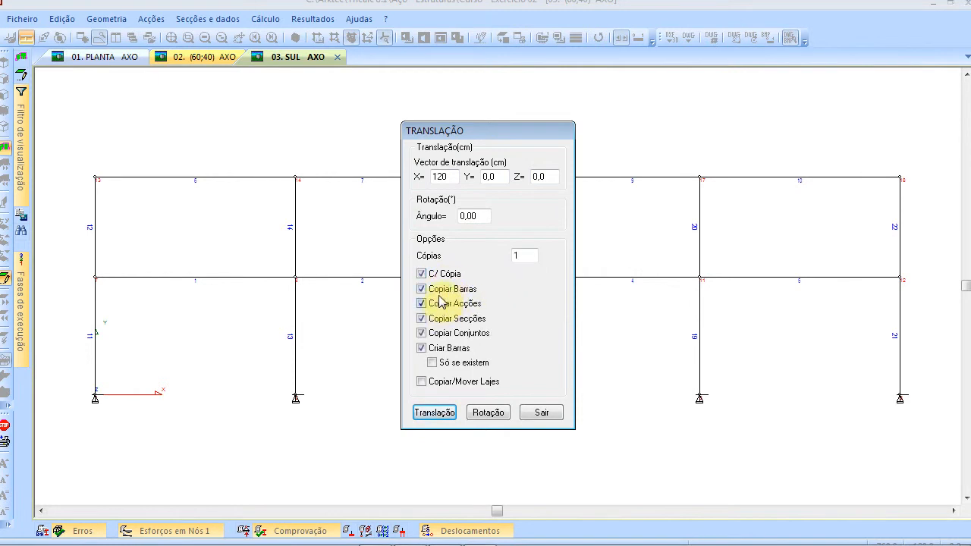
{"action": "left_click", "coordinate": [444, 292]}
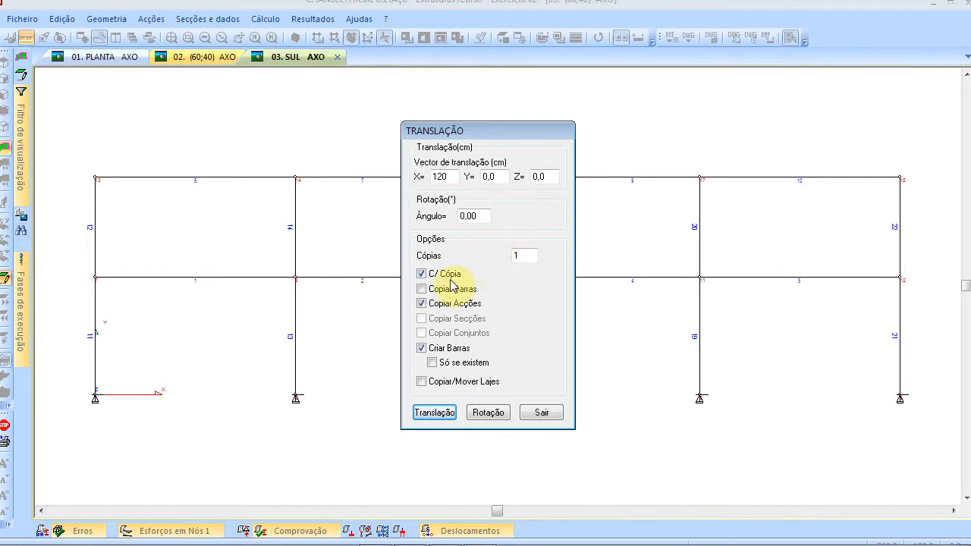
{"action": "left_click", "coordinate": [423, 292]}
{"action": "left_click", "coordinate": [422, 292]}
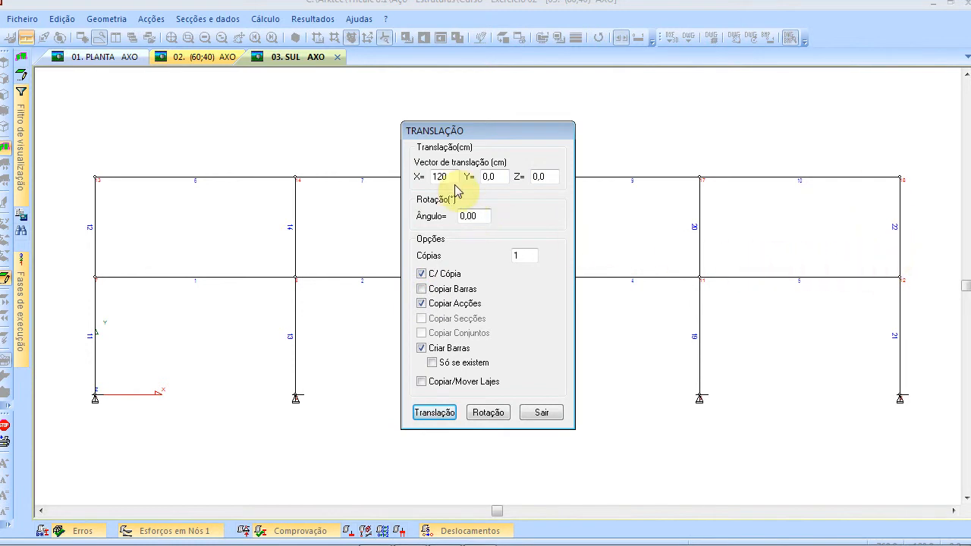
{"action": "left_click", "coordinate": [434, 413]}
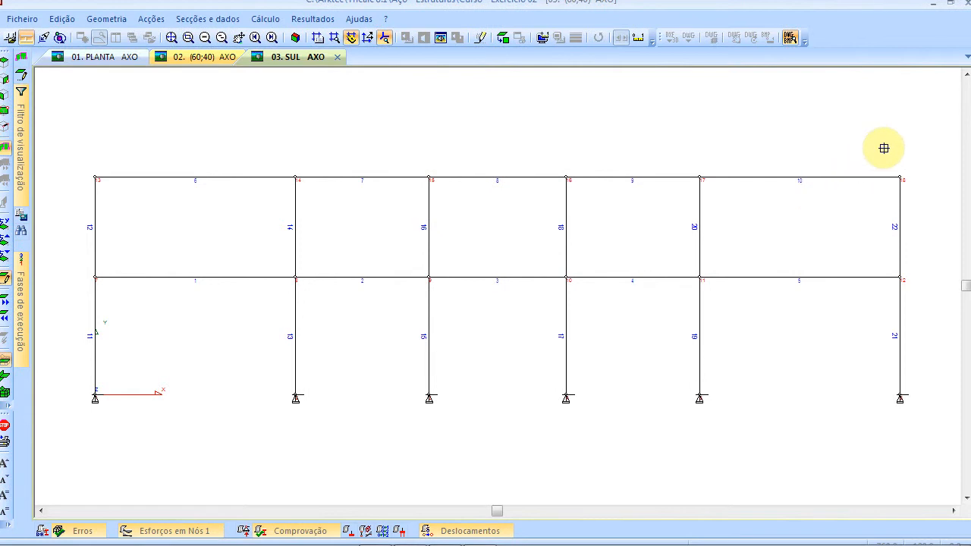
{"action": "left_click_drag", "start_coordinate": [884, 149], "coordinate": [922, 306]}
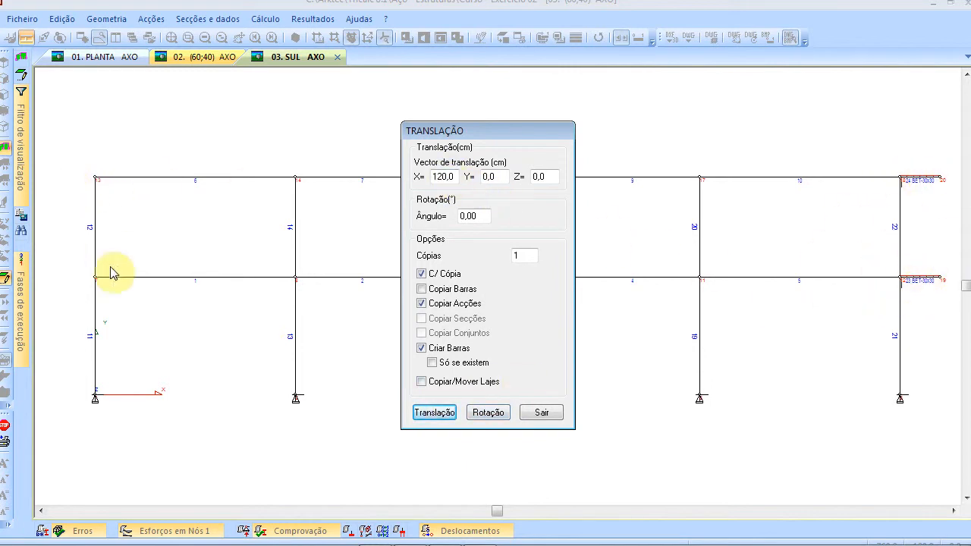
- Copy the left-end nodes of both floors with X = -120 cm to create the cantilever bars on that side
{"action": "left_click", "coordinate": [434, 176]}
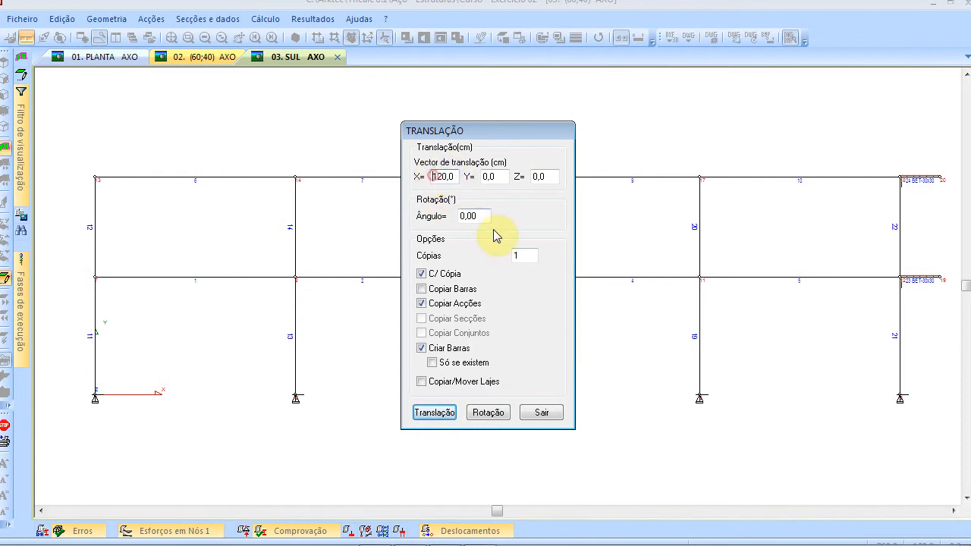
{"action": "left_click", "coordinate": [429, 174]}
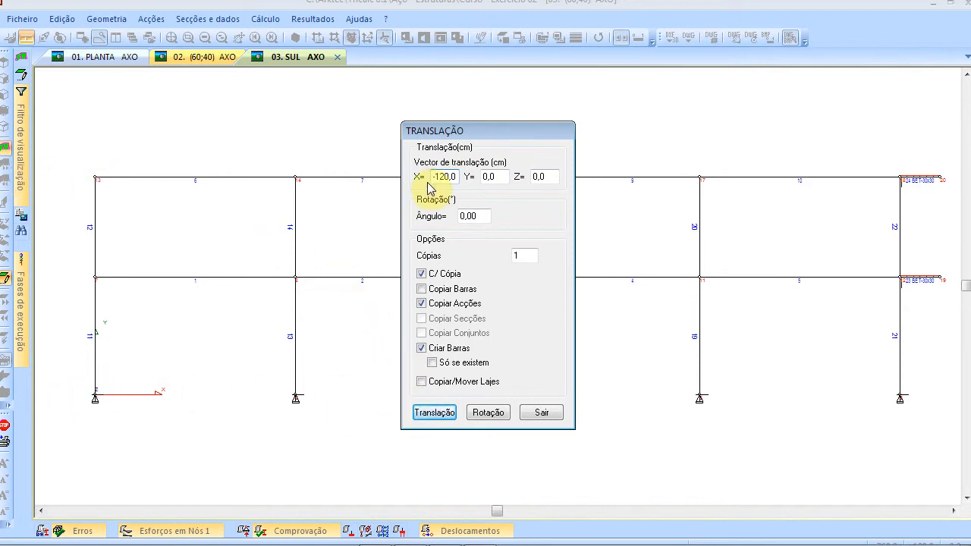
{"action": "left_click", "coordinate": [442, 417]}
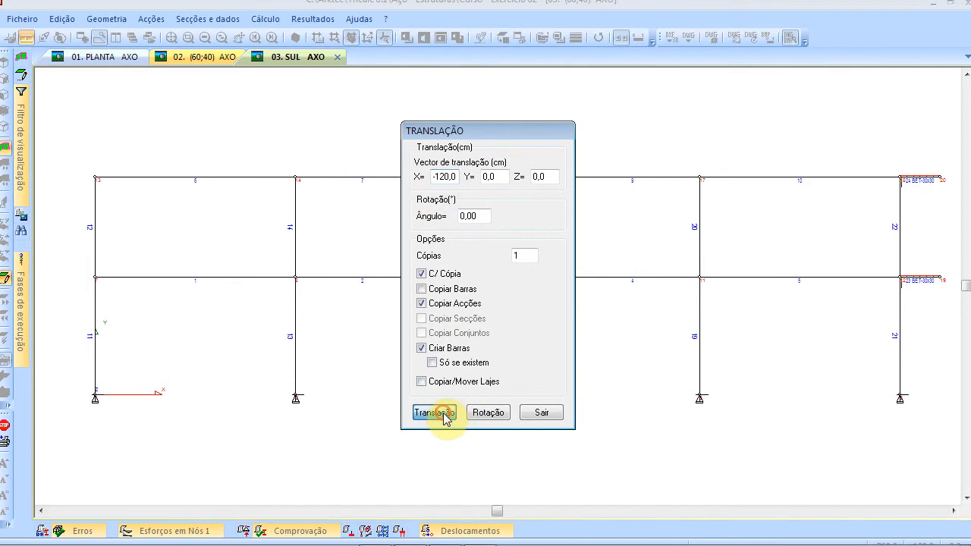
{"action": "left_click_drag", "start_coordinate": [68, 157], "coordinate": [115, 302]}
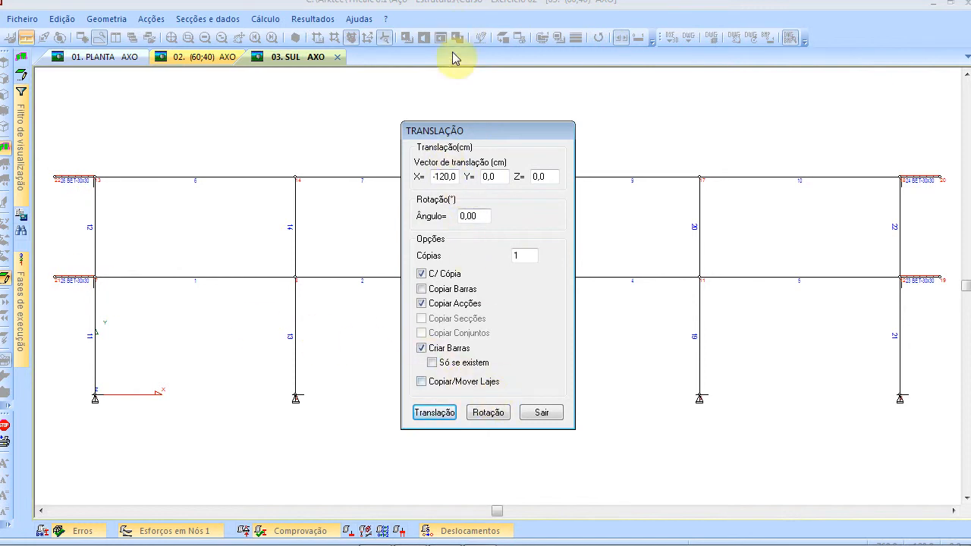
- Copy the upper-floor nodes and beams of the three central bays with X = 0 and Y = 300 cm, including bars, to add a storey
{"action": "left_click_drag", "start_coordinate": [458, 175], "coordinate": [393, 186]}
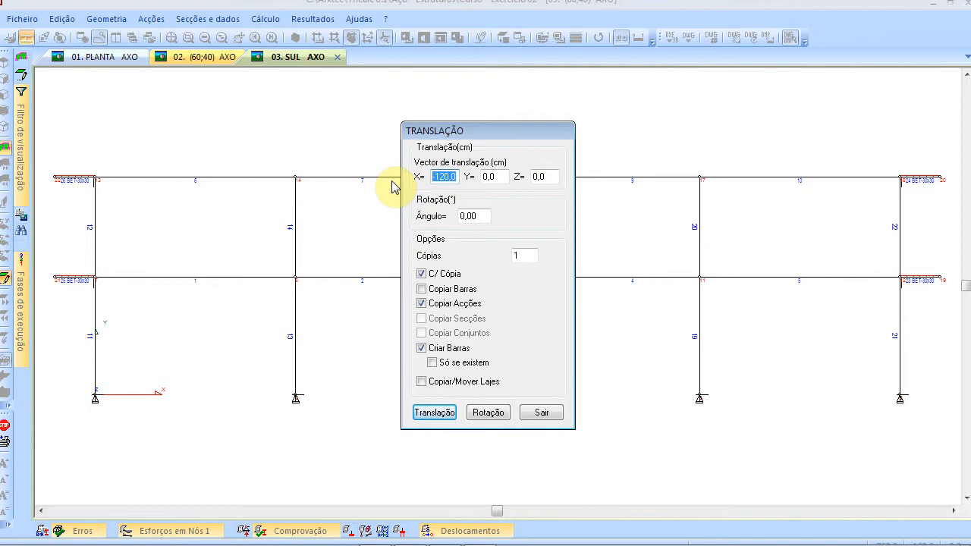
{"action": "type", "text": "0"}
{"action": "left_click_drag", "start_coordinate": [492, 176], "coordinate": [397, 169]}
{"action": "type", "text": "3"}
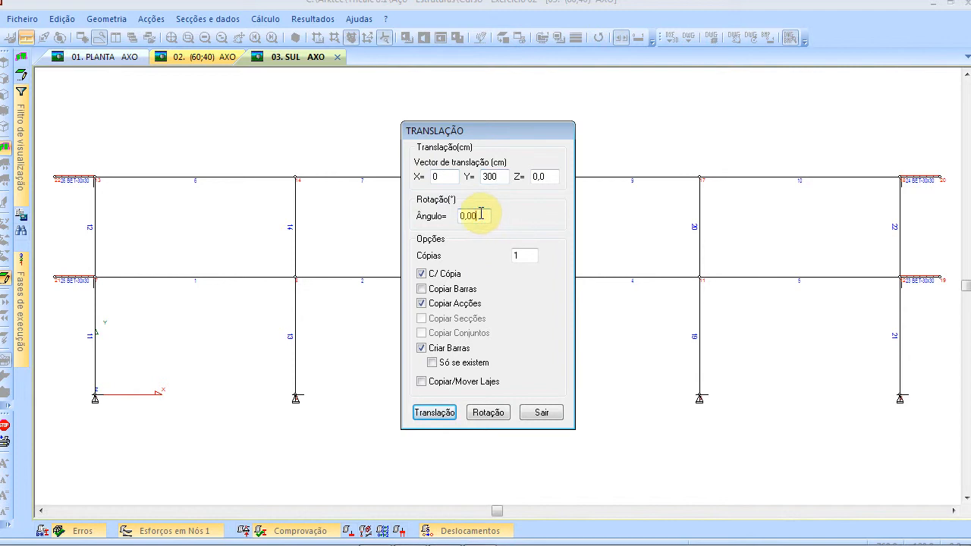
{"action": "left_click", "coordinate": [455, 289]}
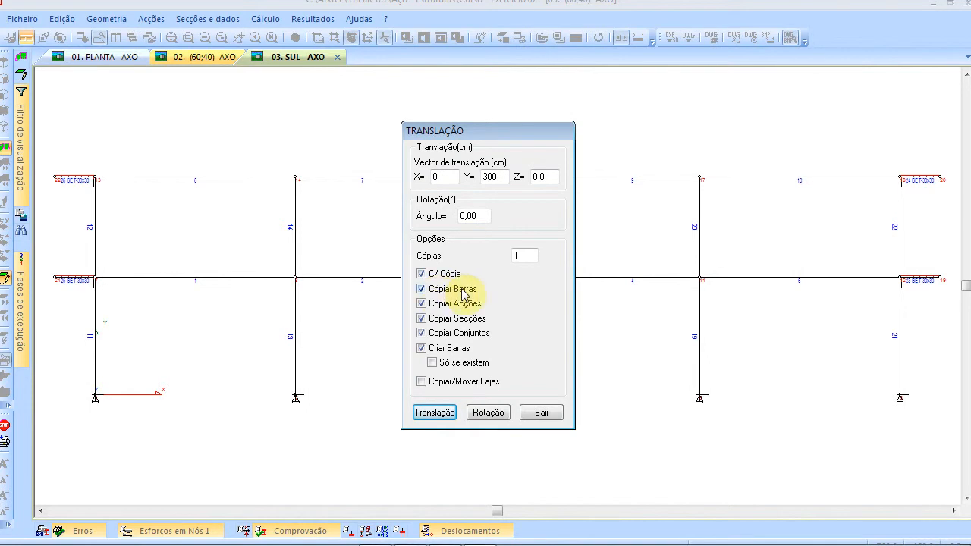
{"action": "left_click", "coordinate": [440, 415]}
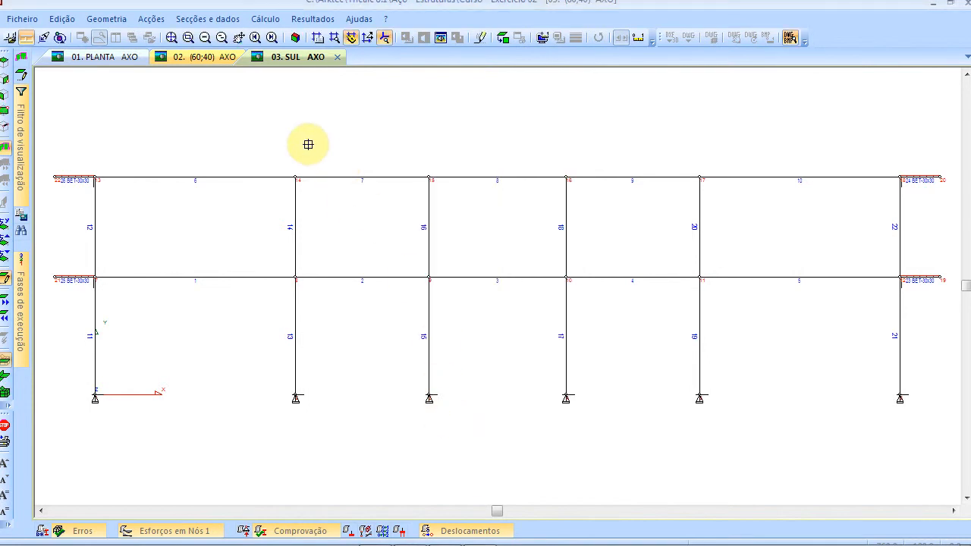
{"action": "left_click_drag", "start_coordinate": [277, 139], "coordinate": [716, 203]}
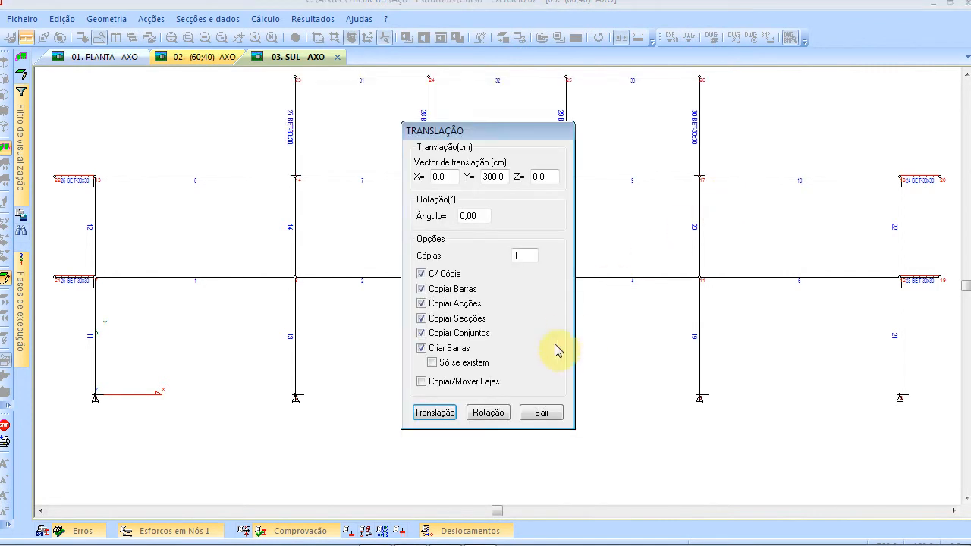
{"action": "left_click", "coordinate": [542, 413]}
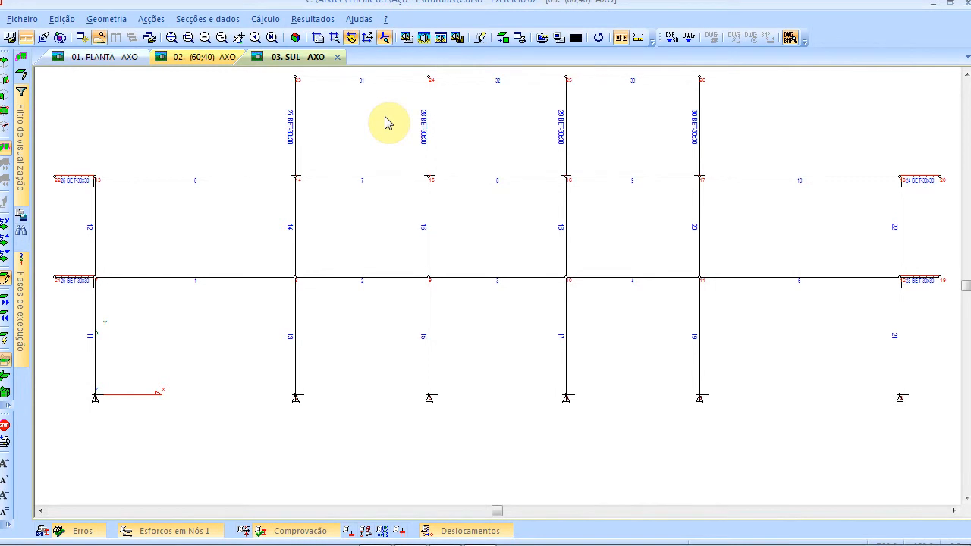
- Circle the right-hand cantilevers and the top storey on the Exercício 02 slide, and return to the structural model
{"action": "key", "text": "alt+Tab"}
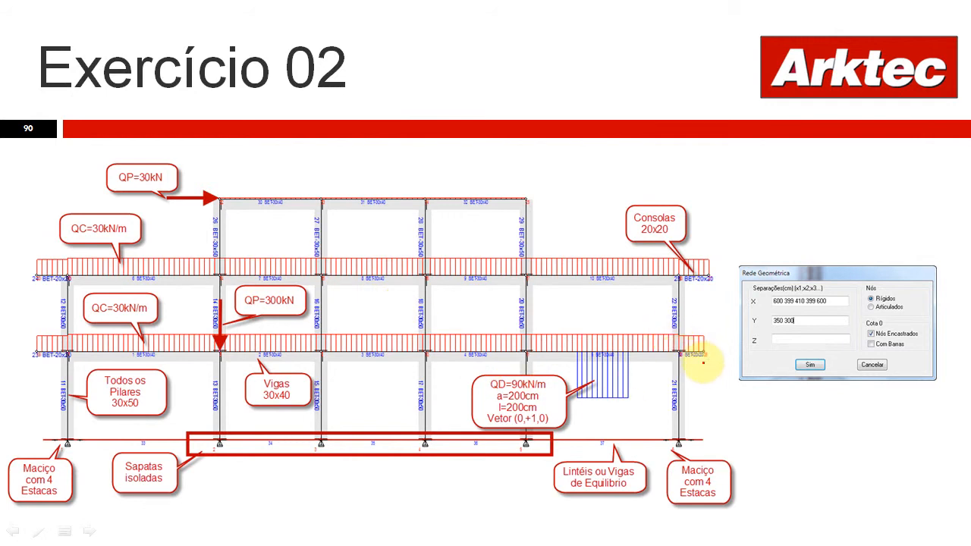
{"action": "mouse_move", "coordinate": [697, 370]}
{"action": "left_mouse_down"}
{"action": "mouse_move", "coordinate": [668, 342]}
{"action": "mouse_move", "coordinate": [705, 357]}
{"action": "mouse_move", "coordinate": [696, 371]}
{"action": "left_mouse_up"}
{"action": "mouse_move", "coordinate": [707, 297]}
{"action": "left_mouse_down"}
{"action": "mouse_move", "coordinate": [661, 276]}
{"action": "mouse_move", "coordinate": [705, 293]}
{"action": "left_mouse_up"}
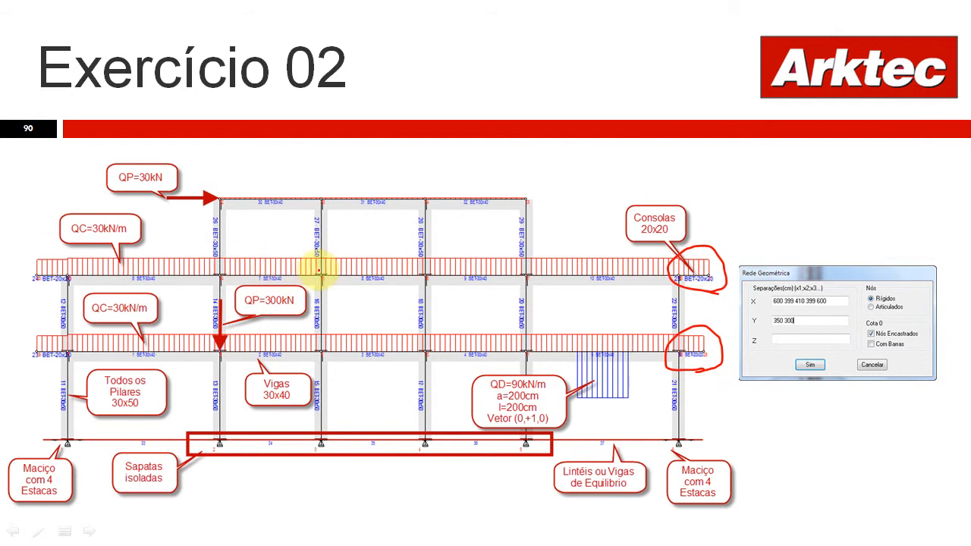
{"action": "mouse_move", "coordinate": [381, 294]}
{"action": "left_mouse_down"}
{"action": "mouse_move", "coordinate": [280, 284]}
{"action": "mouse_move", "coordinate": [201, 263]}
{"action": "mouse_move", "coordinate": [297, 177]}
{"action": "mouse_move", "coordinate": [542, 199]}
{"action": "mouse_move", "coordinate": [444, 288]}
{"action": "mouse_move", "coordinate": [374, 290]}
{"action": "left_mouse_up"}
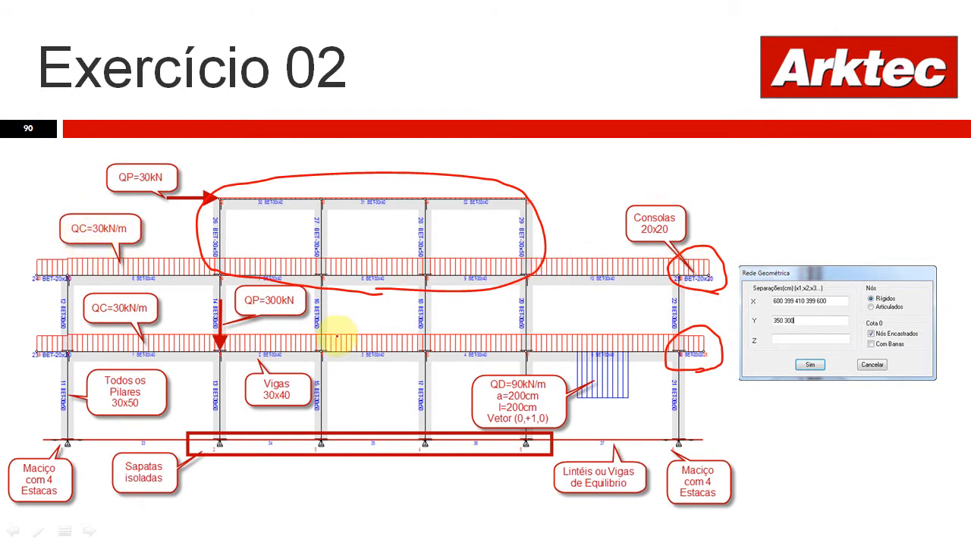
{"action": "key", "text": "alt+Tab"}
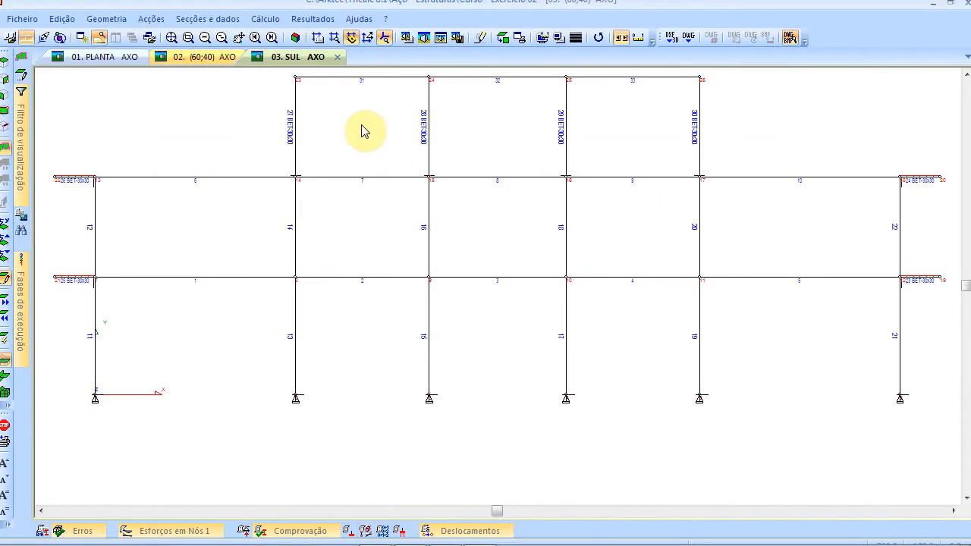
- Define a continuous bar load of 30 kN/ml under the Permanentes hypothesis, without the other bar load types
{"action": "left_click", "coordinate": [171, 37]}
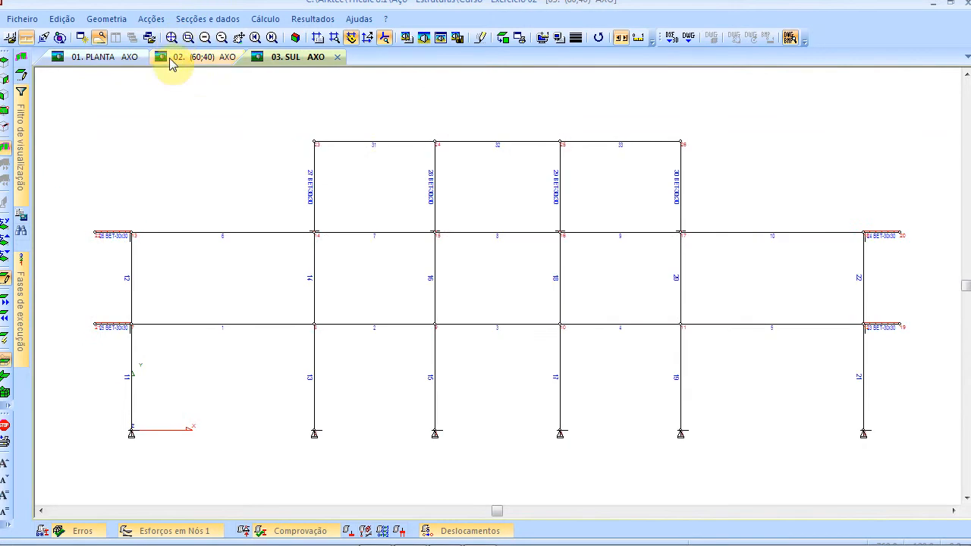
{"action": "left_click", "coordinate": [152, 20]}
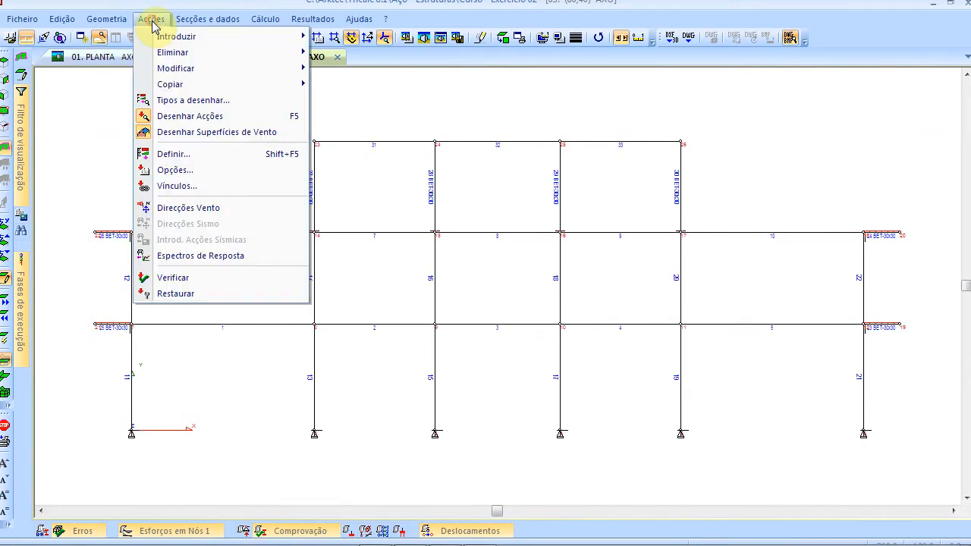
{"action": "left_click", "coordinate": [174, 154]}
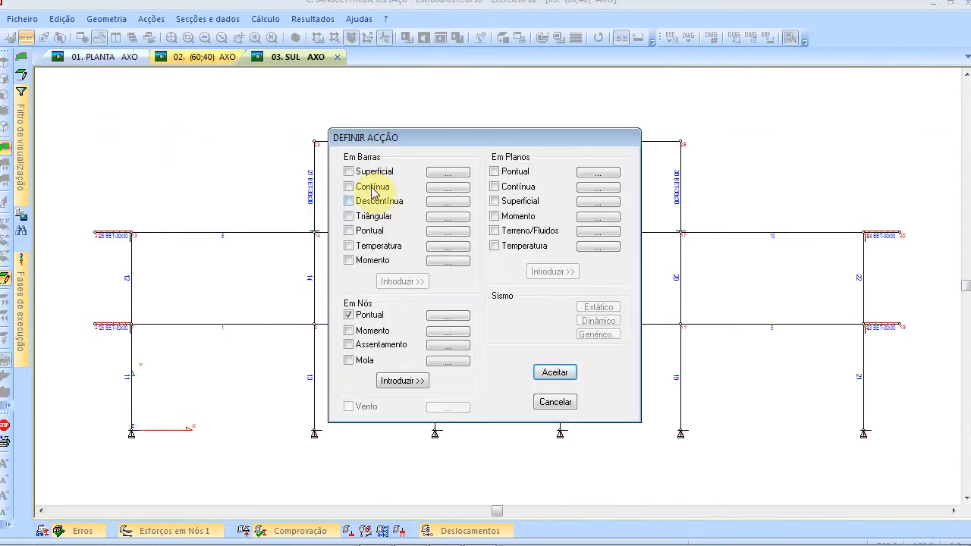
{"action": "left_click", "coordinate": [349, 186]}
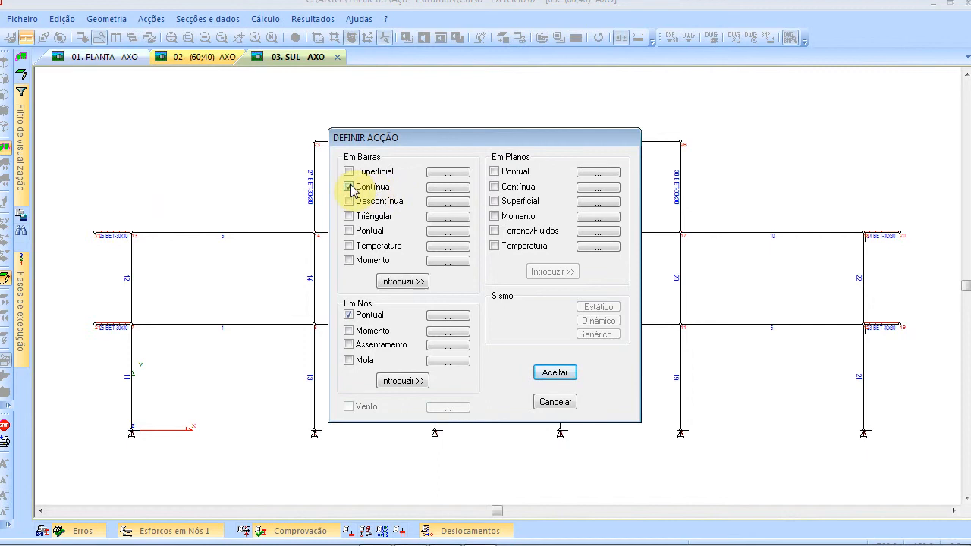
{"action": "left_click", "coordinate": [448, 187]}
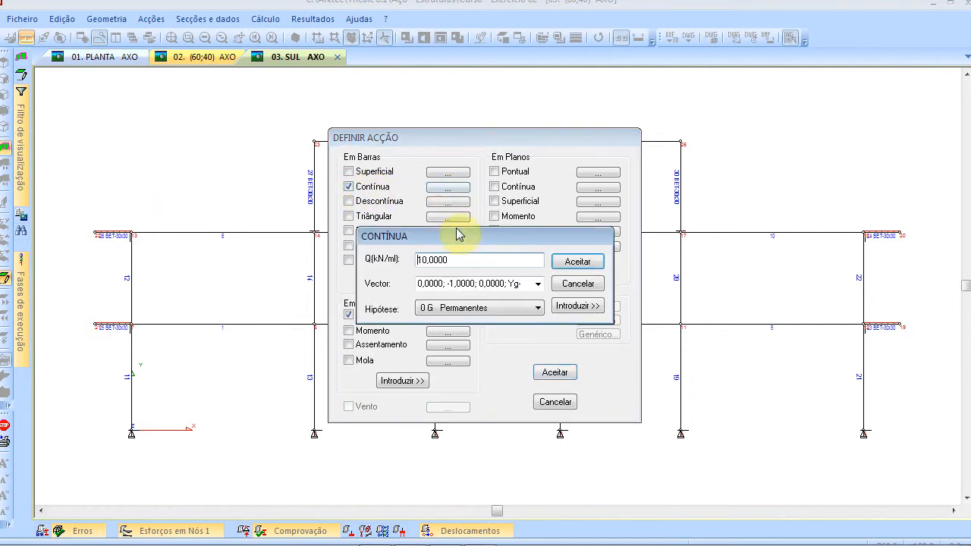
{"action": "double_click", "coordinate": [460, 264]}
{"action": "type", "text": "30"}
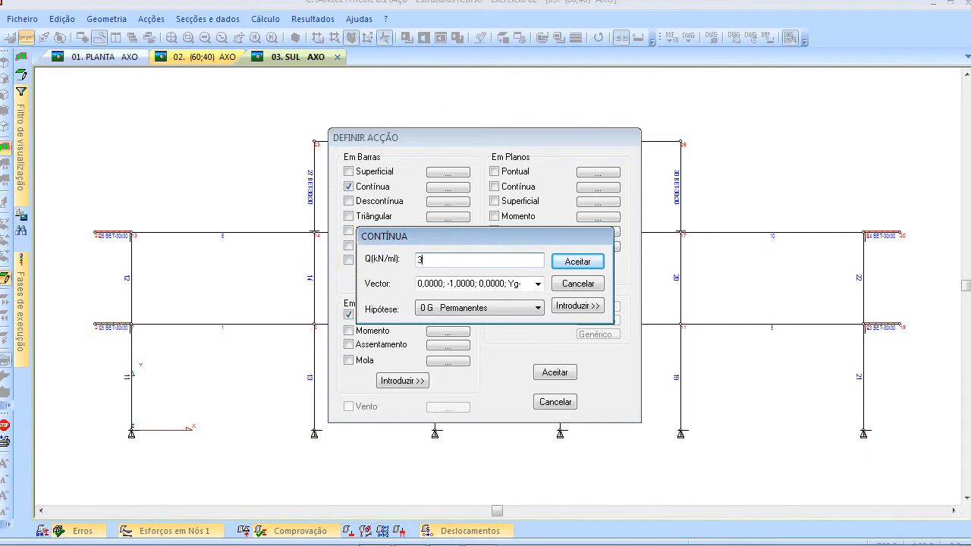
{"action": "left_click", "coordinate": [538, 311]}
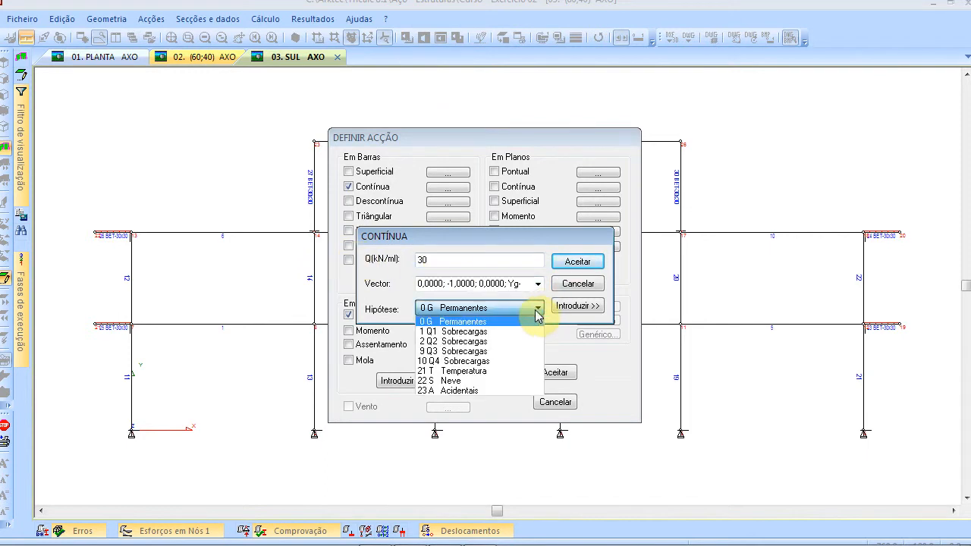
{"action": "left_click", "coordinate": [523, 322]}
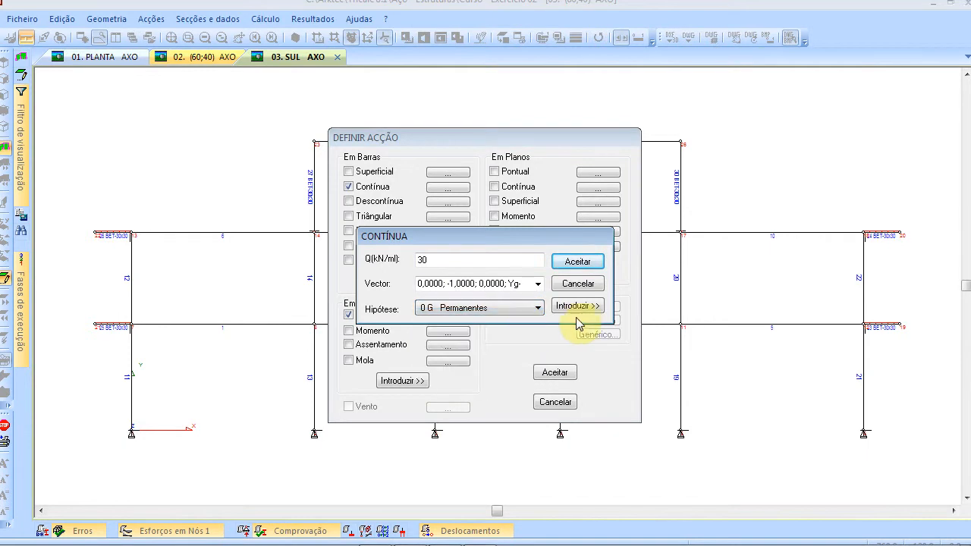
{"action": "left_click", "coordinate": [582, 306]}
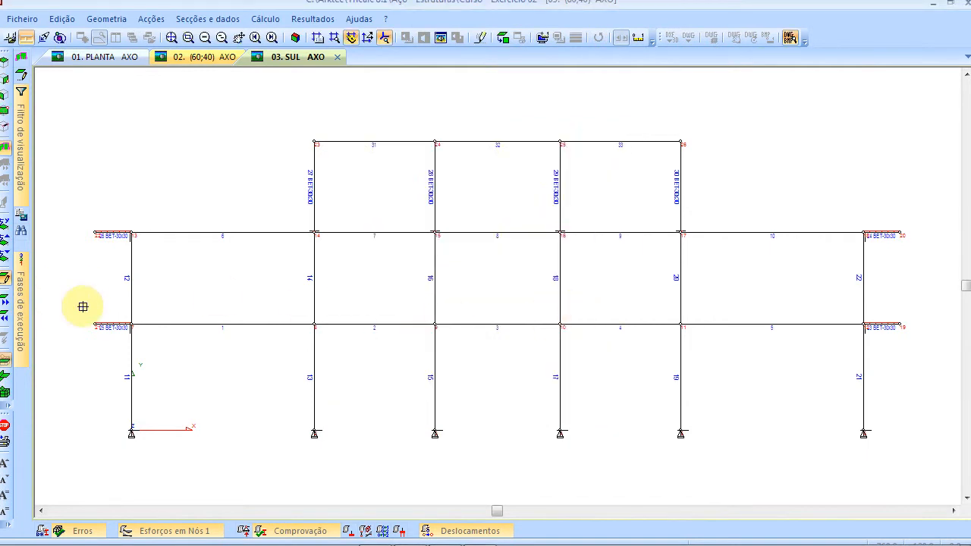
- Apply the continuous load to all beams and cantilevers of the two lower floors and end the load placement
{"action": "left_click_drag", "start_coordinate": [83, 306], "coordinate": [910, 341]}
{"action": "left_click_drag", "start_coordinate": [65, 211], "coordinate": [926, 255]}
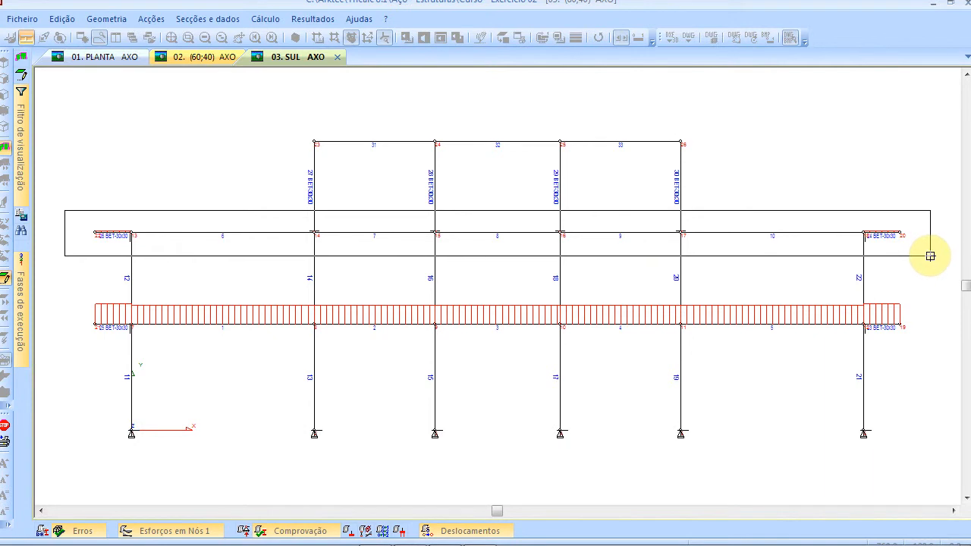
{"action": "left_click_drag", "start_coordinate": [930, 257], "coordinate": [931, 257]}
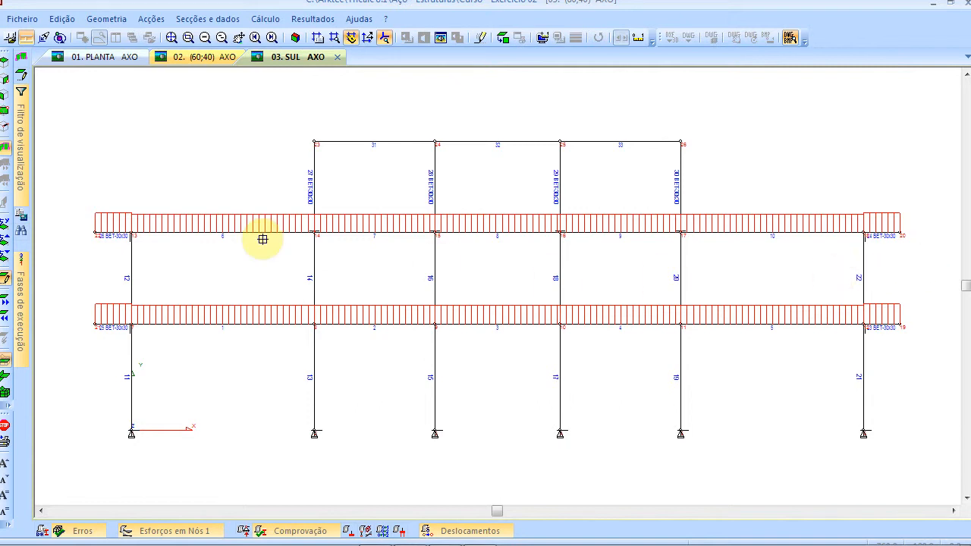
{"action": "right_click", "coordinate": [193, 129]}
{"action": "left_click", "coordinate": [565, 284]}
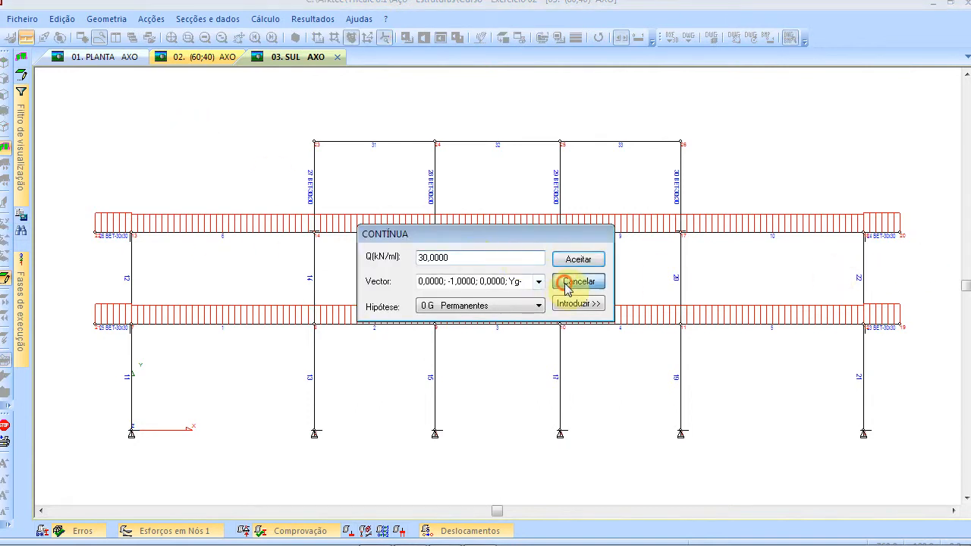
- Circle the QP=300kN point load on the Exercício 02 - Enunciado slide and return to the structural model
{"action": "key", "text": "alt+Tab"}
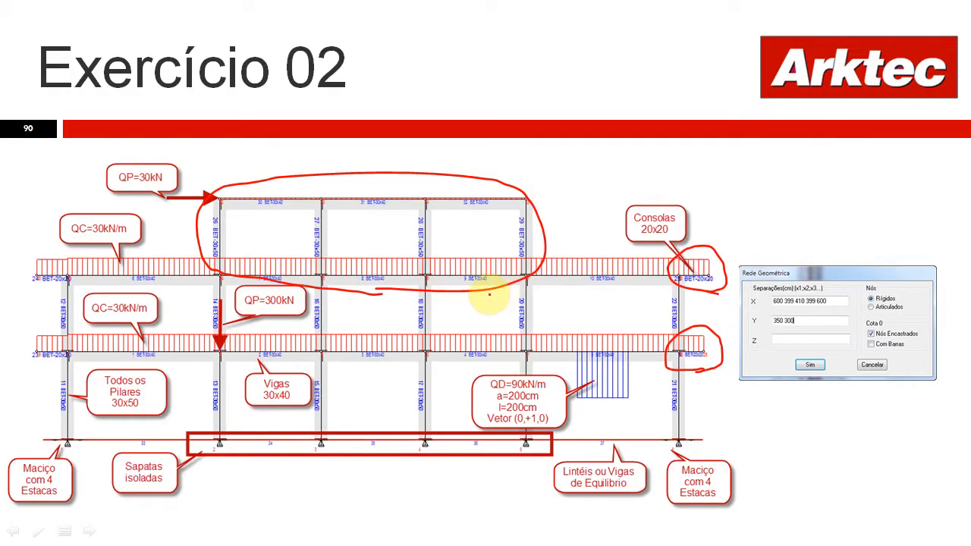
{"action": "left_click", "coordinate": [489, 294]}
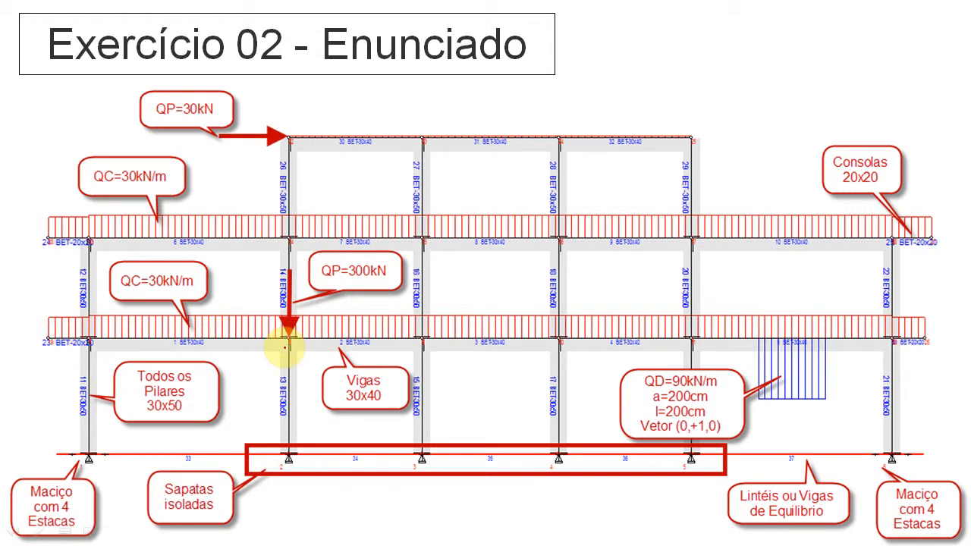
{"action": "mouse_move", "coordinate": [291, 353]}
{"action": "left_mouse_down"}
{"action": "mouse_move", "coordinate": [278, 347]}
{"action": "mouse_move", "coordinate": [256, 256]}
{"action": "mouse_move", "coordinate": [390, 226]}
{"action": "mouse_move", "coordinate": [400, 291]}
{"action": "mouse_move", "coordinate": [281, 342]}
{"action": "mouse_move", "coordinate": [290, 351]}
{"action": "left_mouse_up"}
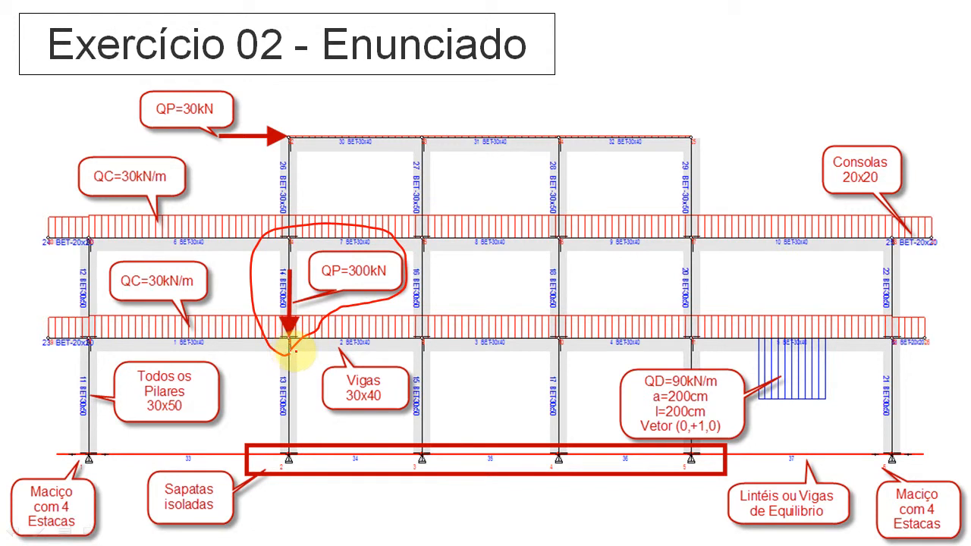
{"action": "key", "text": "alt+Tab"}
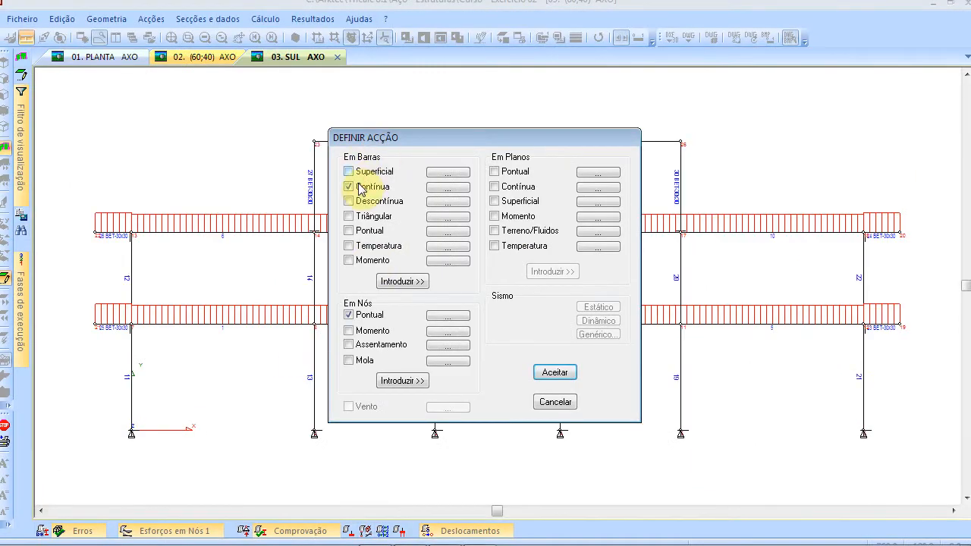
- Turn off the continuous bar load and define a nodal point load of 300 kN with vector Yg- under Permanentes
{"action": "left_click", "coordinate": [361, 187]}
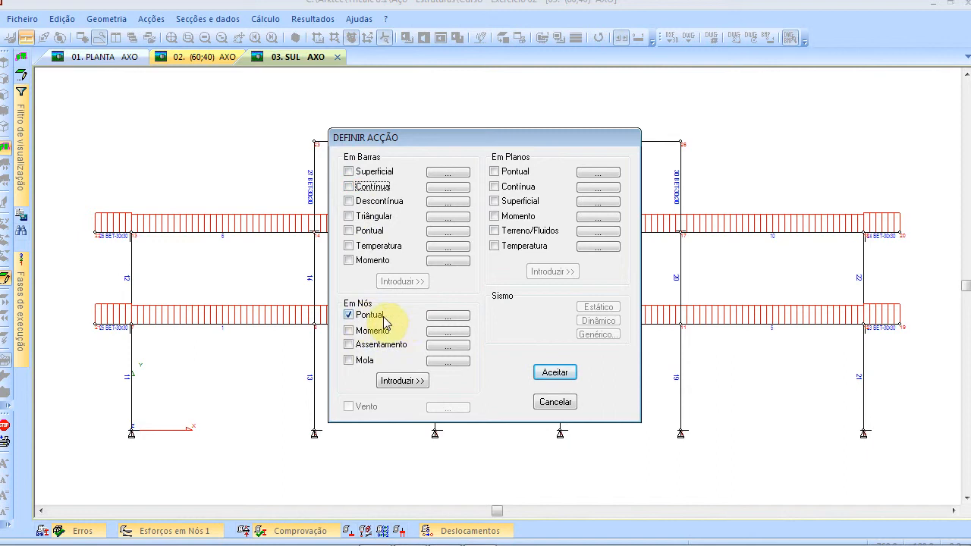
{"action": "left_click", "coordinate": [449, 316]}
{"action": "double_click", "coordinate": [460, 261]}
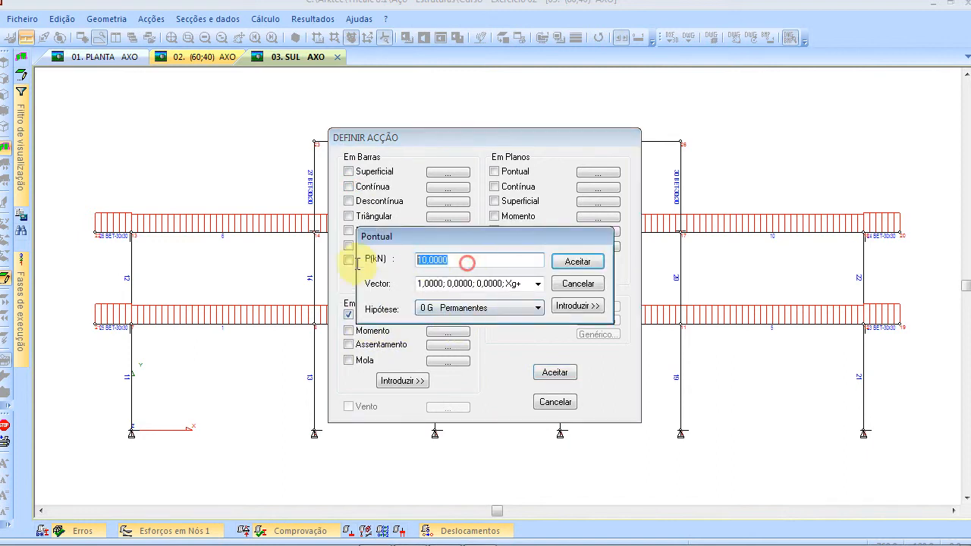
{"action": "type", "text": "3000"}
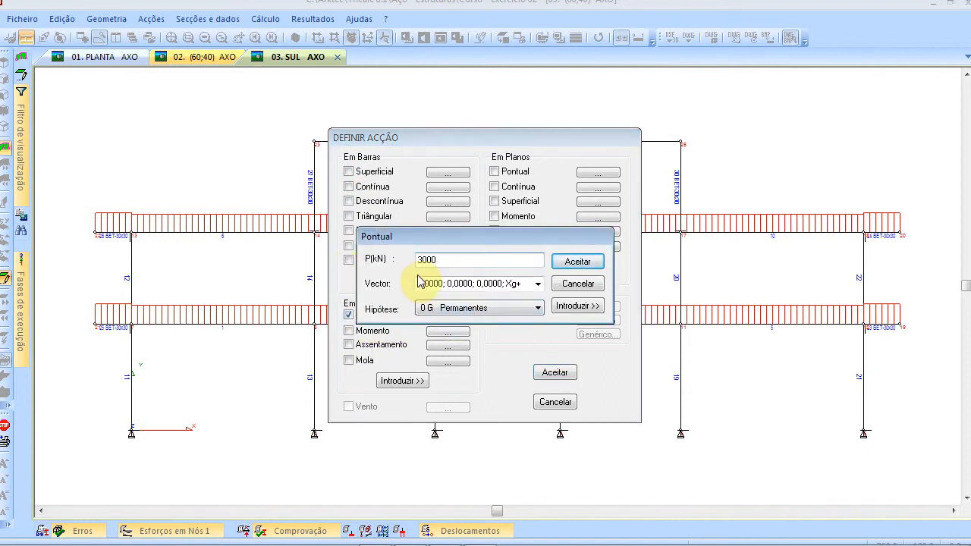
{"action": "left_click", "coordinate": [538, 284]}
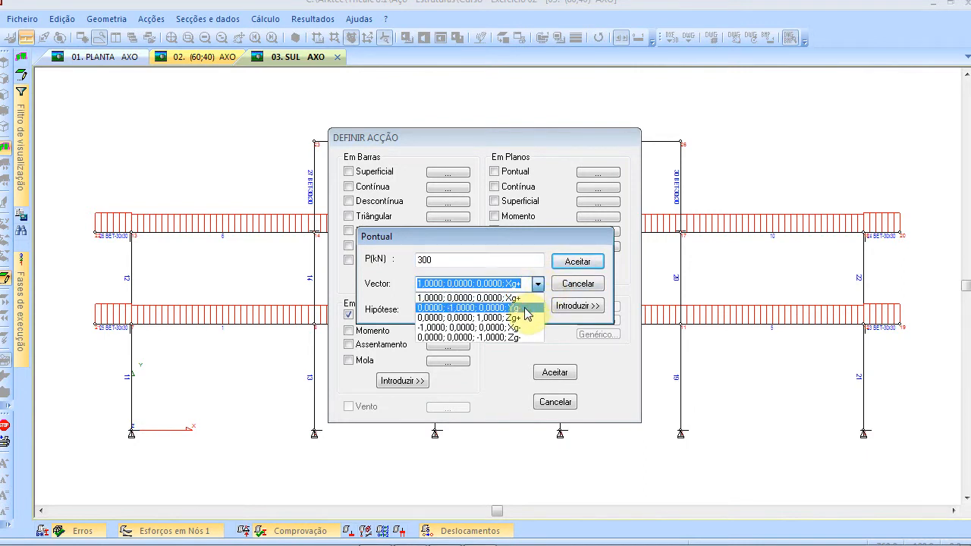
{"action": "left_click", "coordinate": [528, 308]}
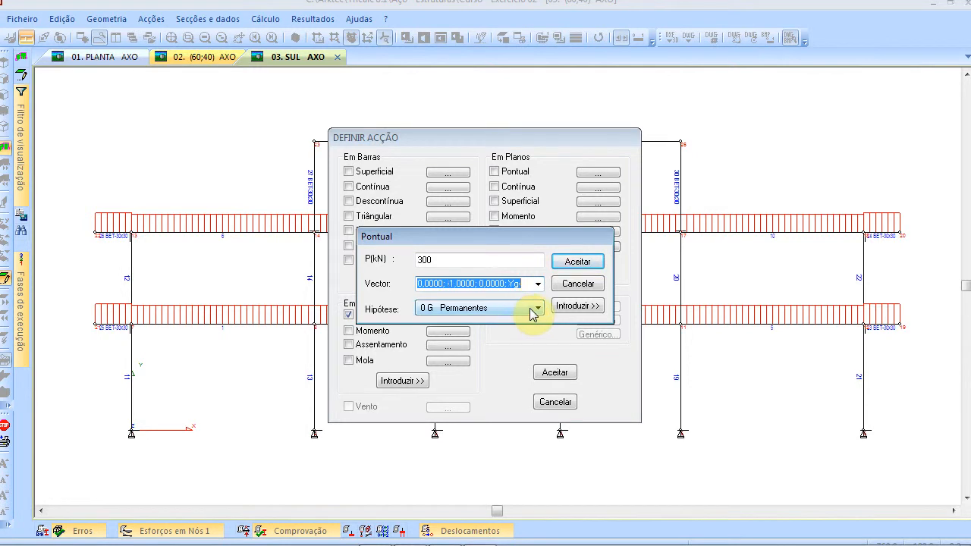
{"action": "left_click", "coordinate": [536, 308]}
{"action": "left_click", "coordinate": [514, 319]}
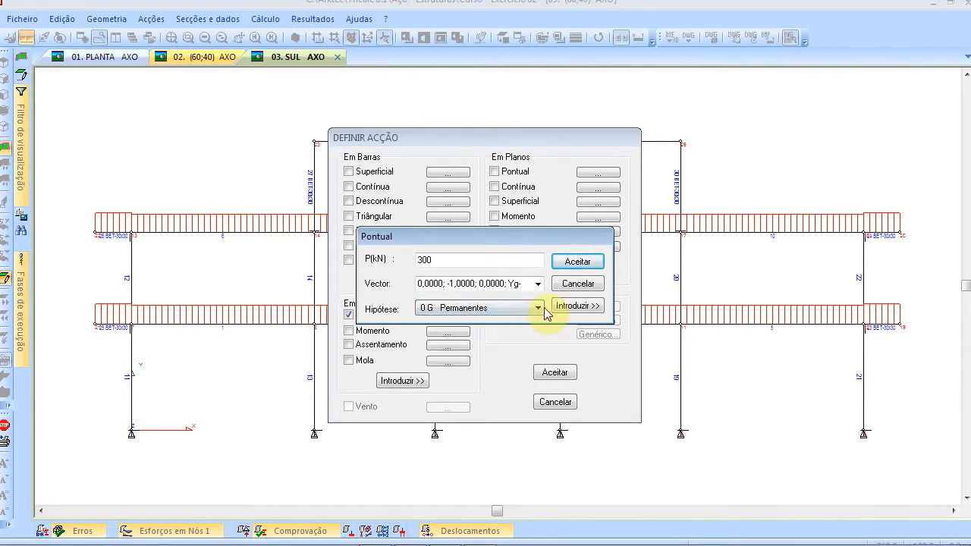
{"action": "left_click", "coordinate": [570, 306]}
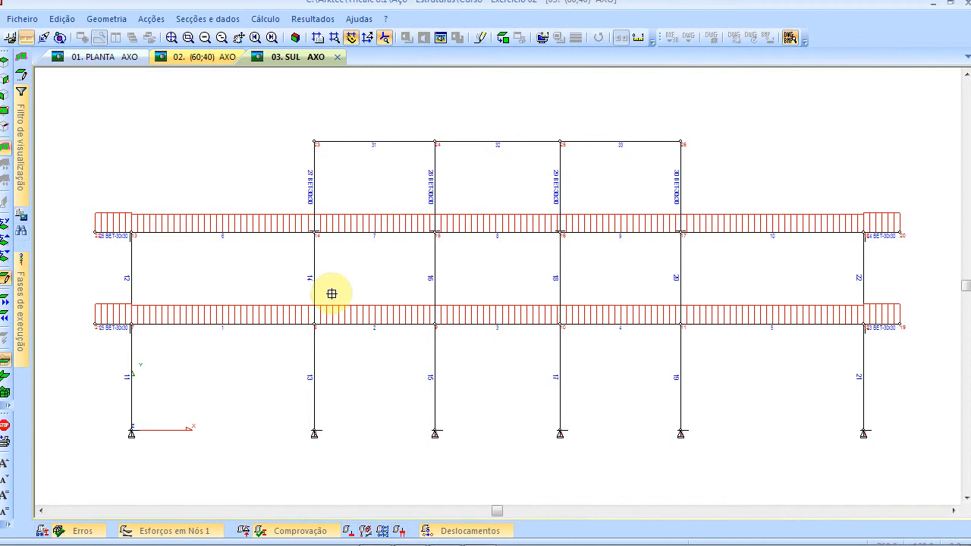
- Apply the 300 kN point load to node 8 on the first floor, inspect its arrow, and end the placement
{"action": "left_click", "coordinate": [299, 294]}
{"action": "left_click", "coordinate": [332, 345]}
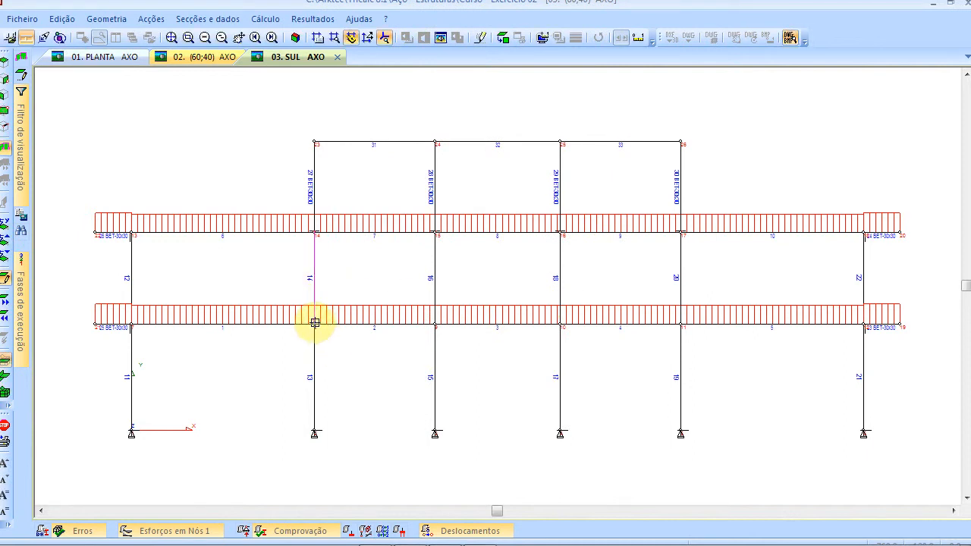
{"action": "scroll", "coordinate": [315, 323], "scroll_direction": "up", "scroll_amount": 5}
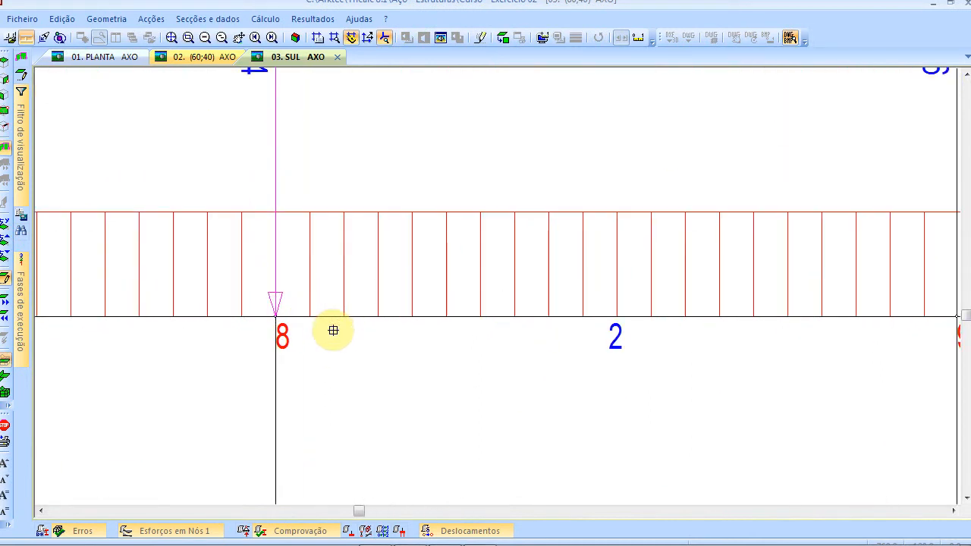
{"action": "scroll", "coordinate": [333, 330], "scroll_direction": "down", "scroll_amount": 5}
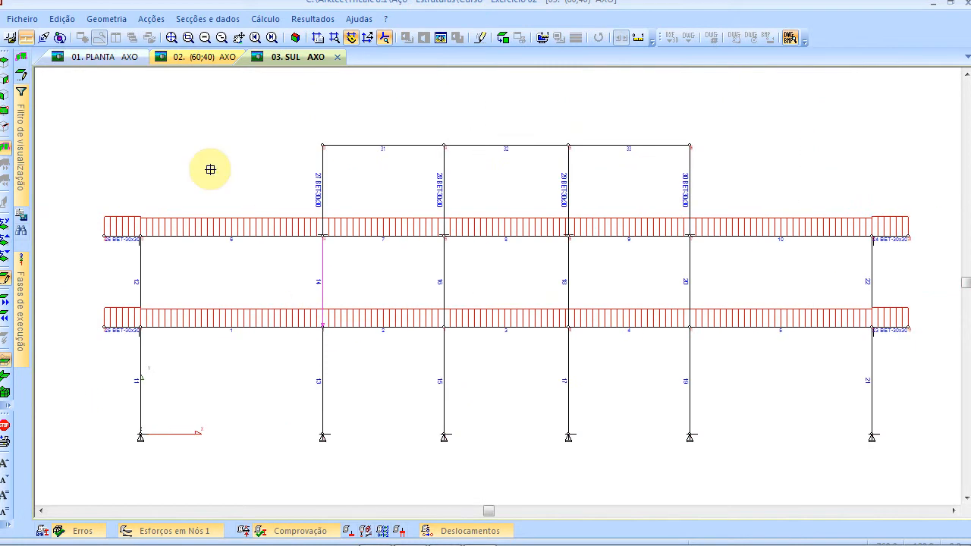
{"action": "left_click", "coordinate": [574, 282]}
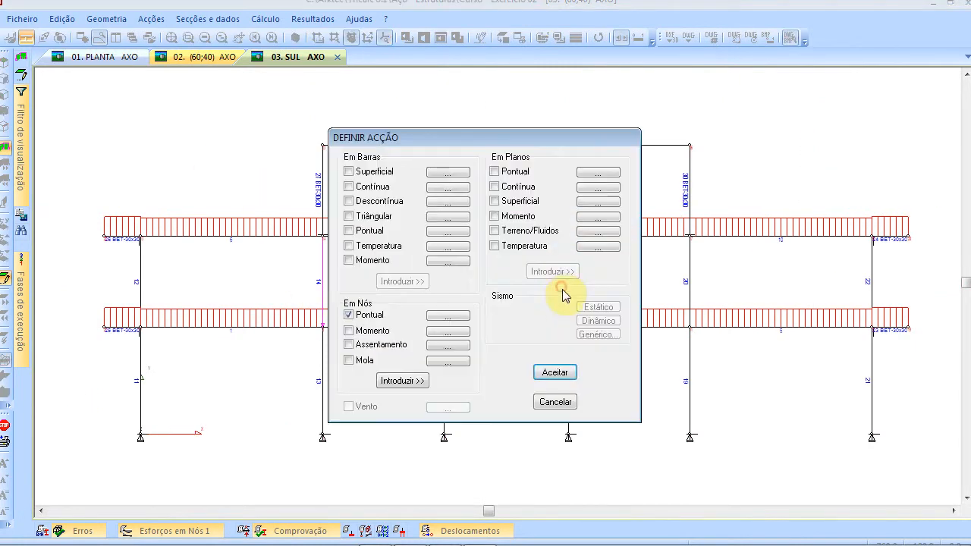
- Circle the horizontal QP=30kN load on the Exercício 02 - Enunciado slide and return to the structural model
{"action": "key", "text": "alt+Tab"}
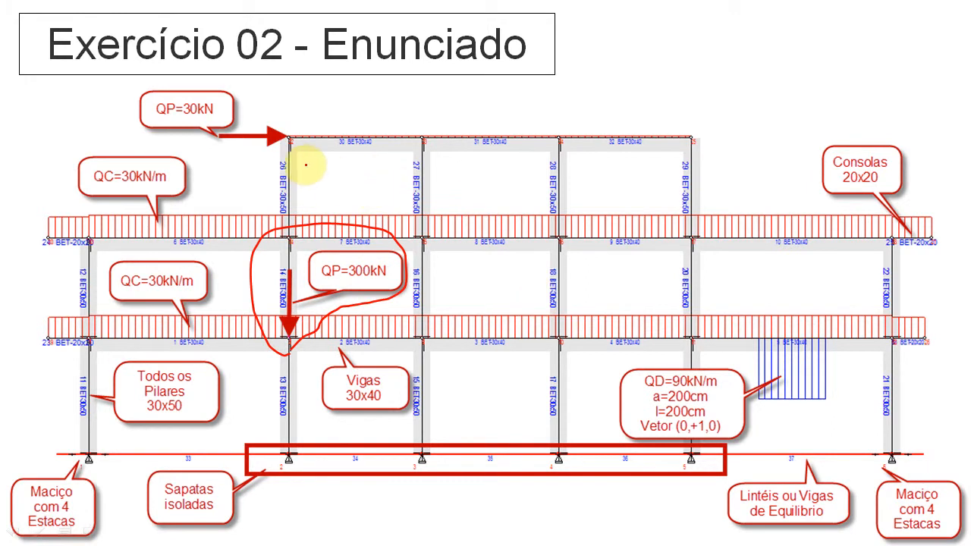
{"action": "mouse_move", "coordinate": [319, 155]}
{"action": "left_mouse_down"}
{"action": "mouse_move", "coordinate": [230, 158]}
{"action": "mouse_move", "coordinate": [157, 134]}
{"action": "mouse_move", "coordinate": [147, 101]}
{"action": "mouse_move", "coordinate": [291, 83]}
{"action": "mouse_move", "coordinate": [309, 135]}
{"action": "mouse_move", "coordinate": [297, 156]}
{"action": "mouse_move", "coordinate": [283, 144]}
{"action": "left_mouse_up"}
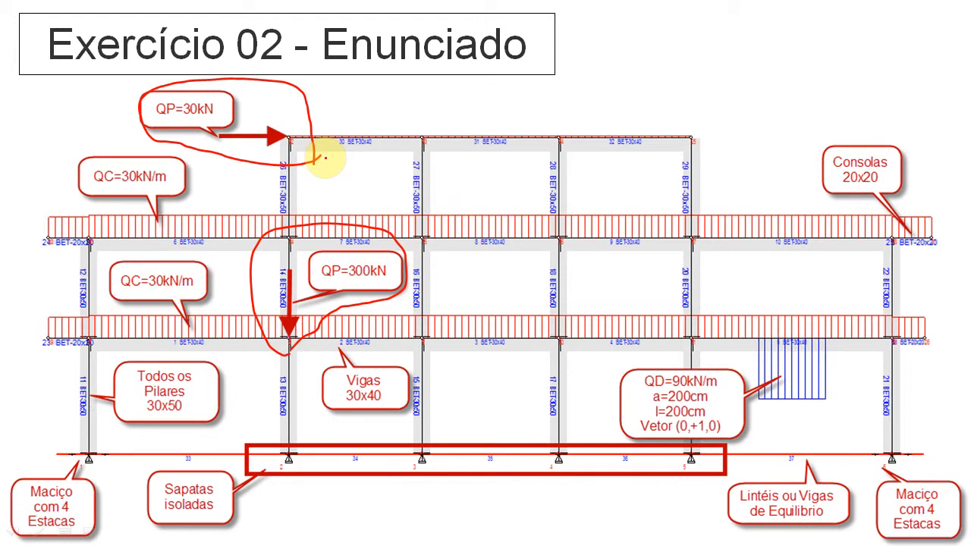
{"action": "key", "text": "alt+Tab"}
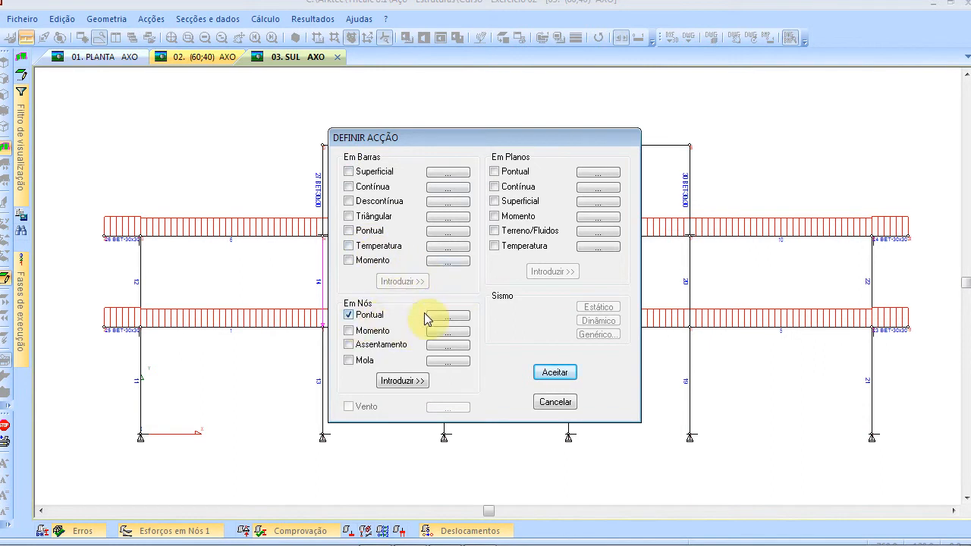
- Define a nodal point load of 30 kN with vector 1;0;0 (Xg+) and start its placement on the frame
{"action": "left_click", "coordinate": [448, 316]}
{"action": "left_click_drag", "start_coordinate": [462, 260], "coordinate": [352, 262]}
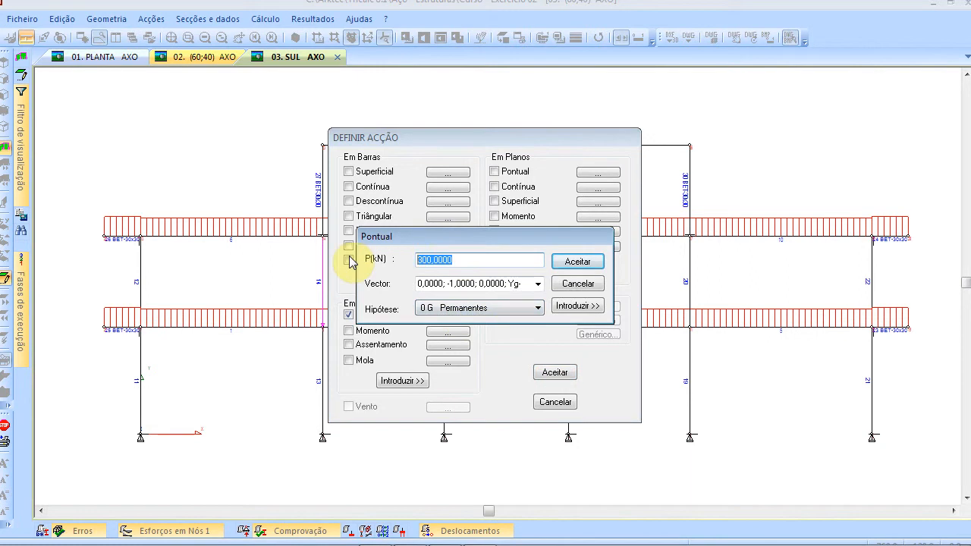
{"action": "type", "text": "30"}
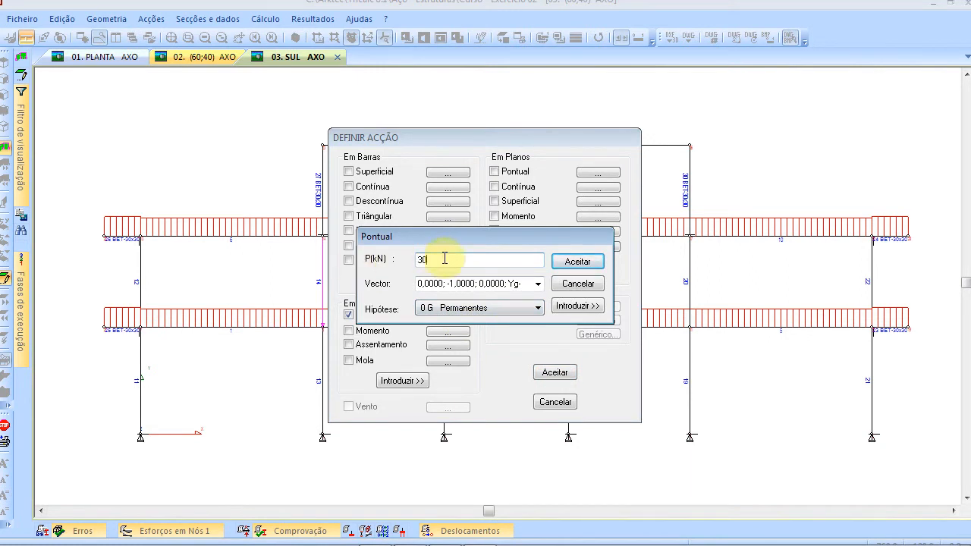
{"action": "left_click", "coordinate": [538, 286]}
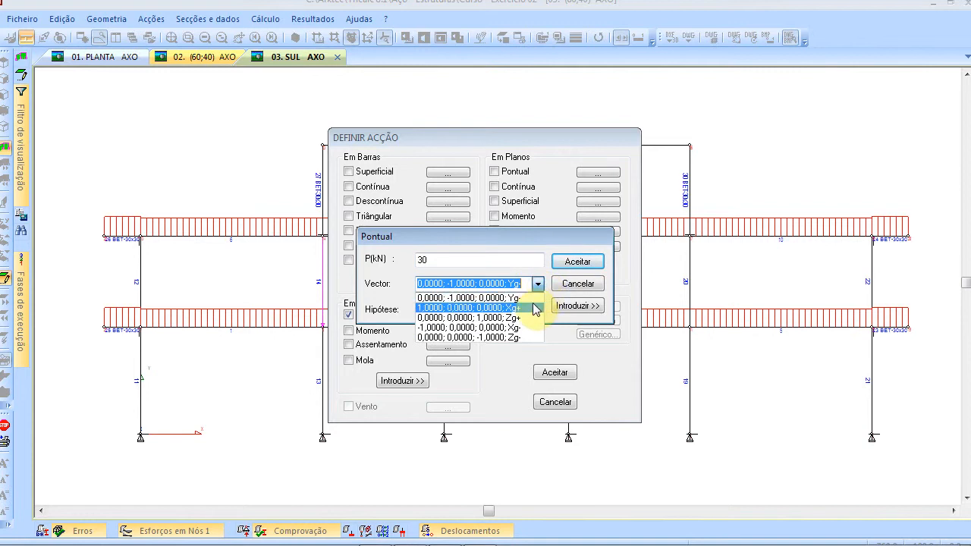
{"action": "left_click", "coordinate": [534, 308]}
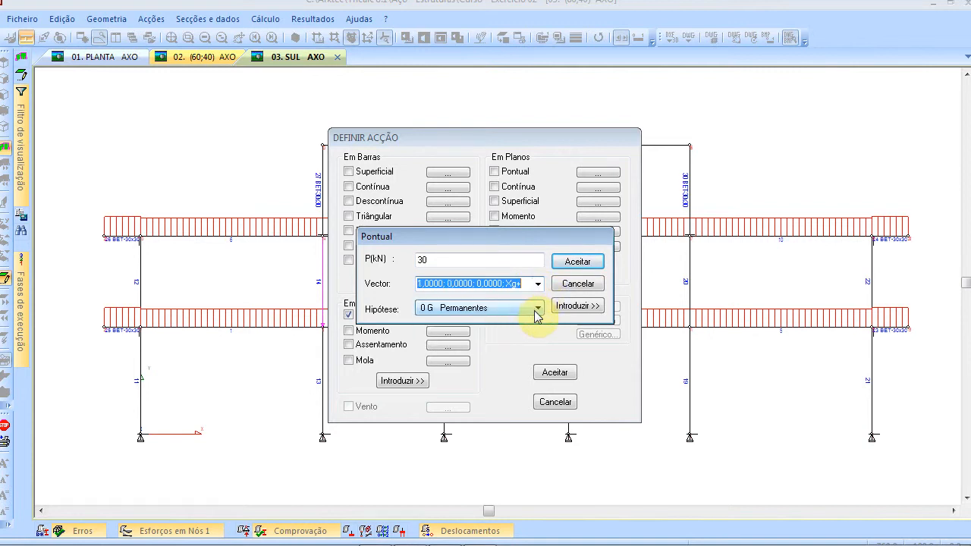
{"action": "left_click", "coordinate": [577, 306]}
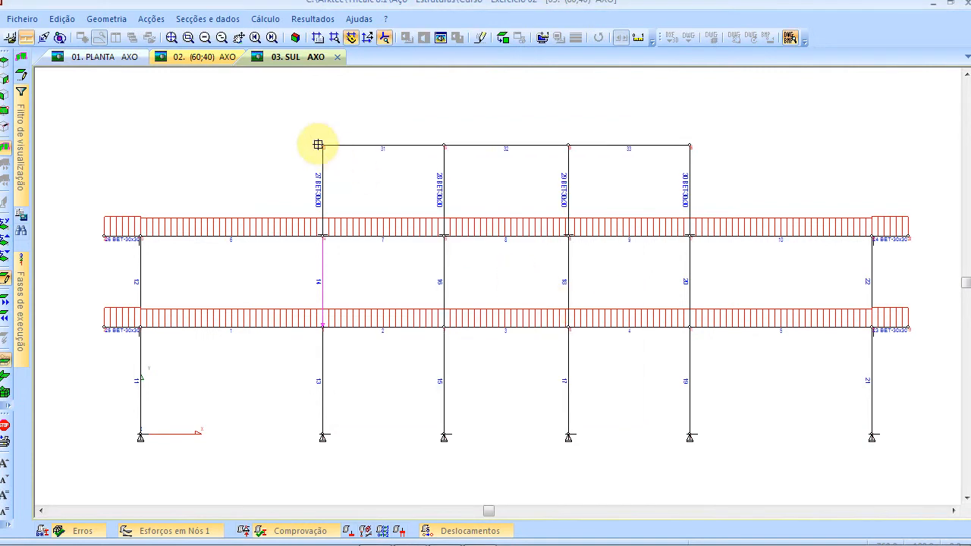
- Apply the 30 kN horizontal point load to node 23 at the start of the roof beam, inspect its arrow, and end the placement
{"action": "left_click", "coordinate": [302, 129]}
{"action": "left_click", "coordinate": [343, 165]}
{"action": "scroll", "coordinate": [344, 130], "scroll_direction": "up", "scroll_amount": 5}
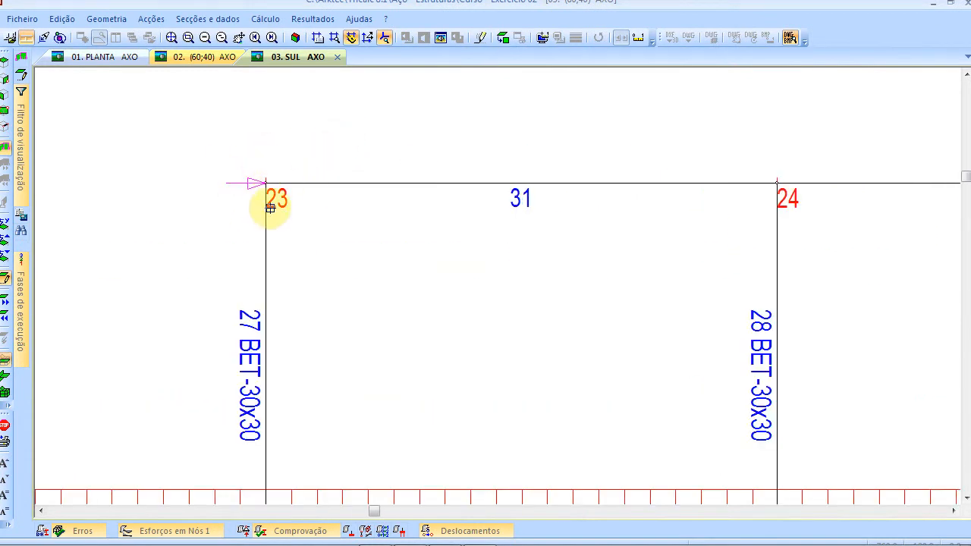
{"action": "scroll", "coordinate": [274, 225], "scroll_direction": "down", "scroll_amount": 4}
{"action": "scroll", "coordinate": [274, 225], "scroll_direction": "down", "scroll_amount": 3}
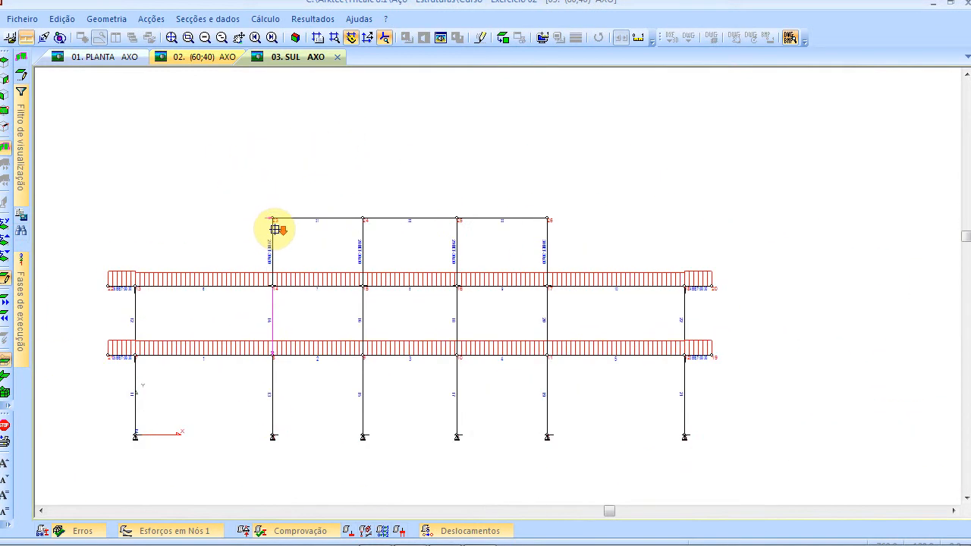
{"action": "left_click", "coordinate": [311, 182]}
{"action": "left_click", "coordinate": [572, 283]}
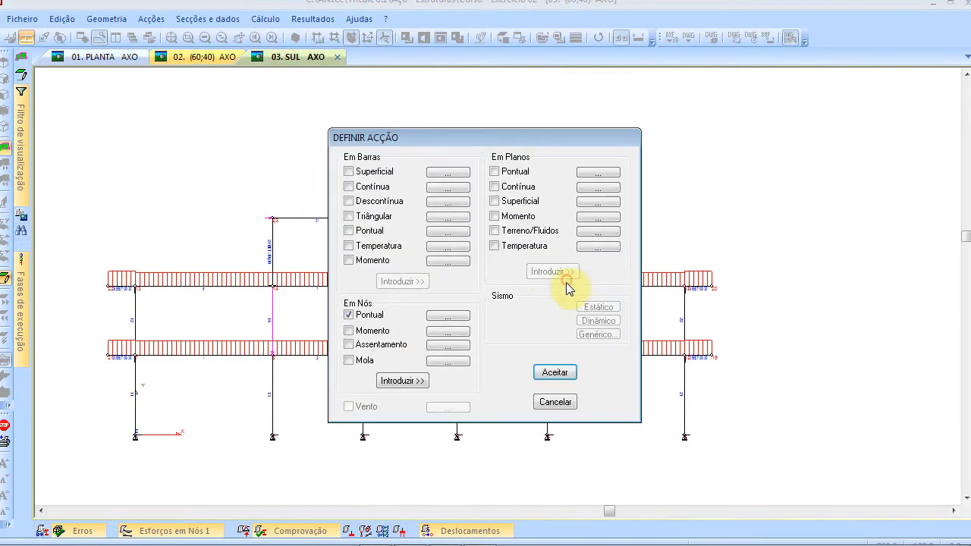
- Circle the QD=90kN/m load and underline its vector on the Exercício 02 - Enunciado slide, and return to Tricalc
{"action": "key", "text": "alt+Tab"}
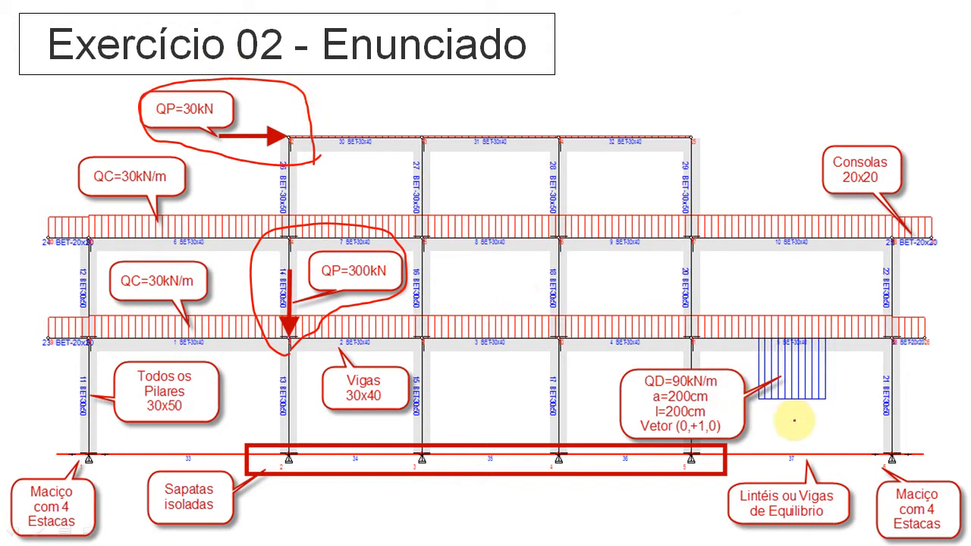
{"action": "mouse_move", "coordinate": [803, 418]}
{"action": "left_mouse_down"}
{"action": "mouse_move", "coordinate": [764, 434]}
{"action": "mouse_move", "coordinate": [661, 446]}
{"action": "mouse_move", "coordinate": [593, 348]}
{"action": "mouse_move", "coordinate": [738, 288]}
{"action": "mouse_move", "coordinate": [837, 329]}
{"action": "mouse_move", "coordinate": [840, 399]}
{"action": "mouse_move", "coordinate": [787, 411]}
{"action": "mouse_move", "coordinate": [783, 425]}
{"action": "left_mouse_up"}
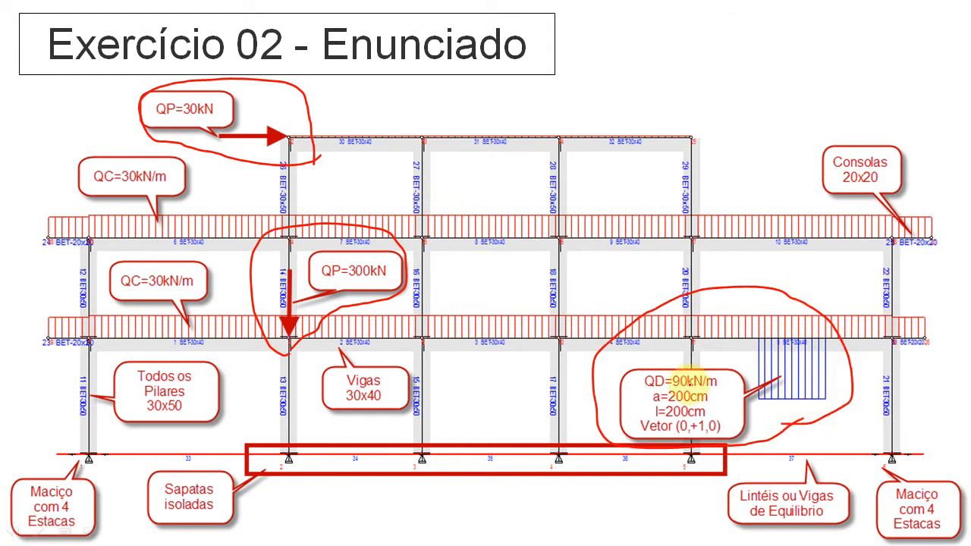
{"action": "left_click_drag", "start_coordinate": [682, 431], "coordinate": [727, 430]}
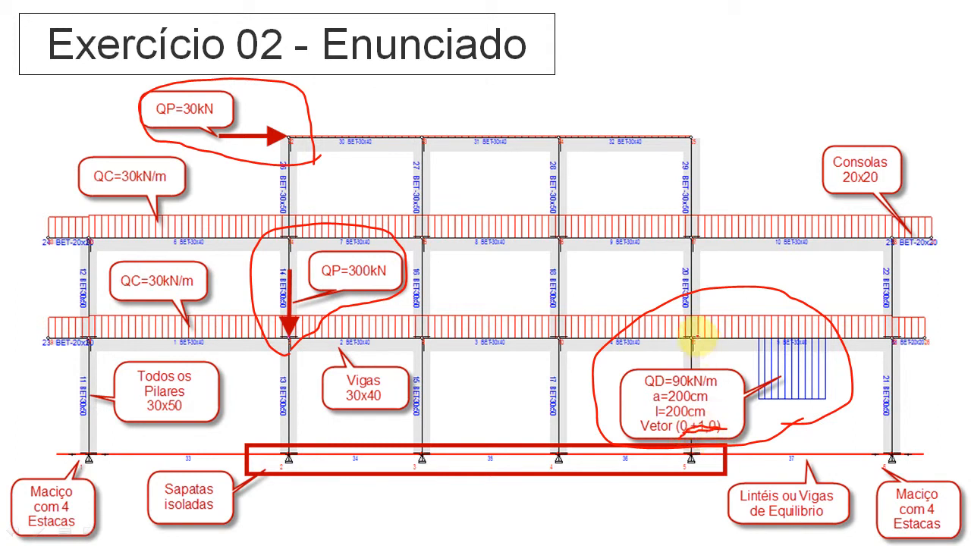
{"action": "key", "text": "alt+Tab"}
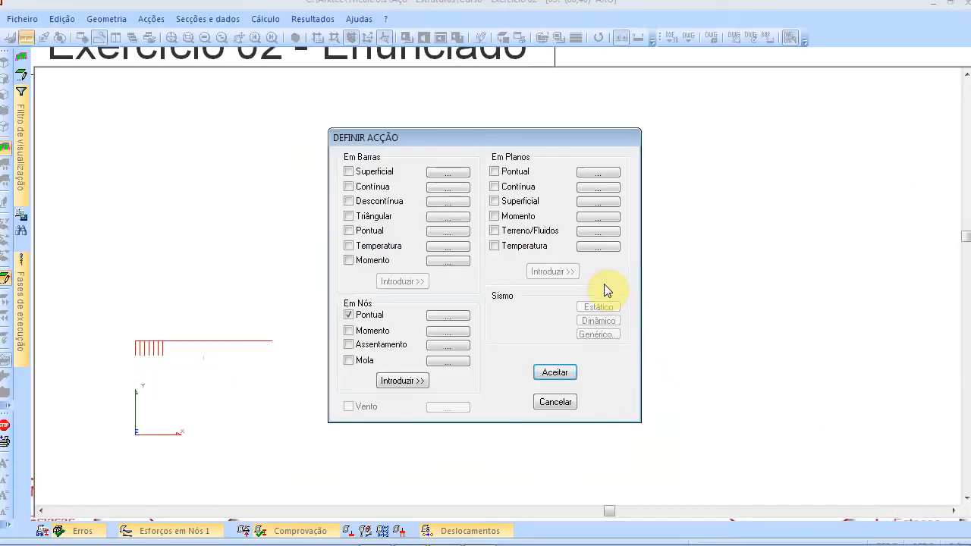
- Enable a discontinuous bar load with Q 90 kN/ml and distance a 200 cm, checking the values against the statement slide
{"action": "left_click", "coordinate": [350, 201]}
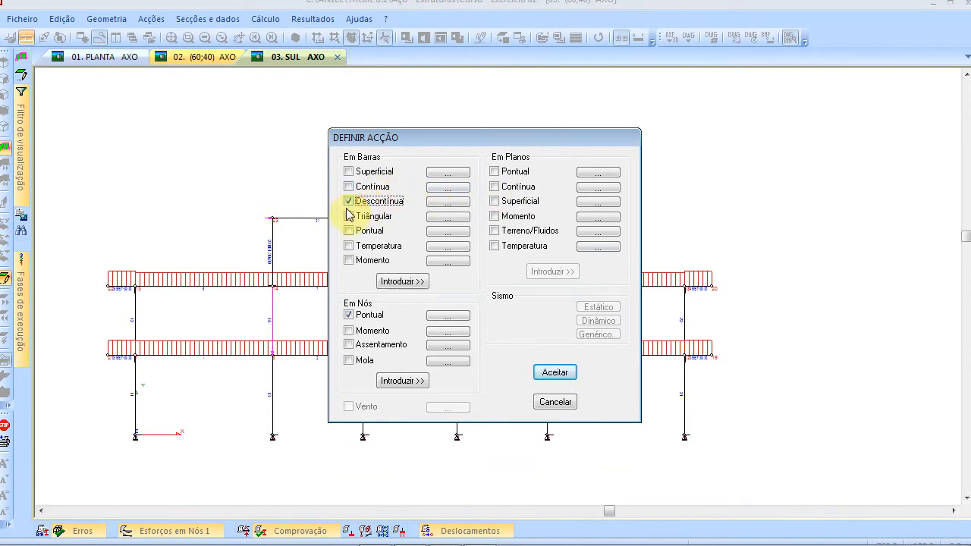
{"action": "left_click", "coordinate": [447, 204]}
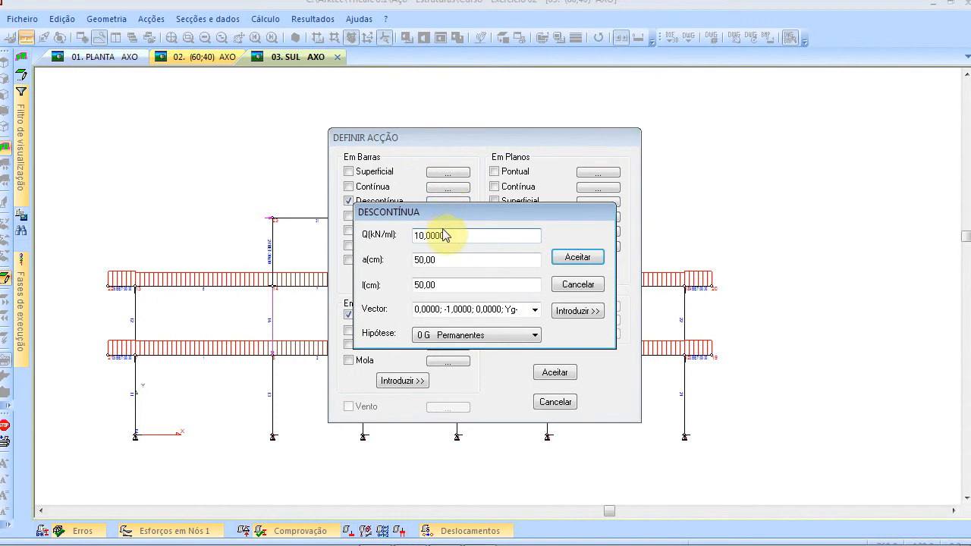
{"action": "double_click", "coordinate": [455, 235]}
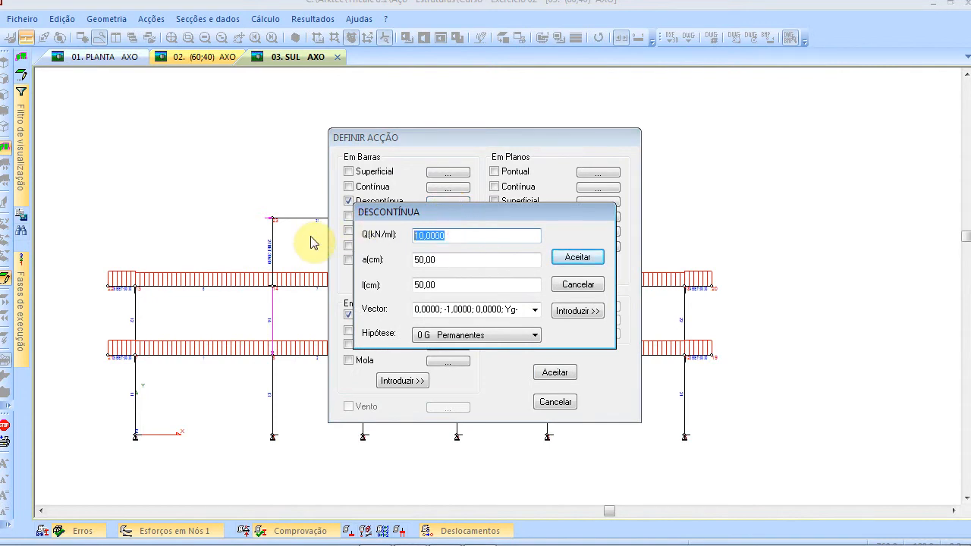
{"action": "type", "text": "90"}
{"action": "double_click", "coordinate": [456, 260]}
{"action": "key", "text": "alt+Tab"}
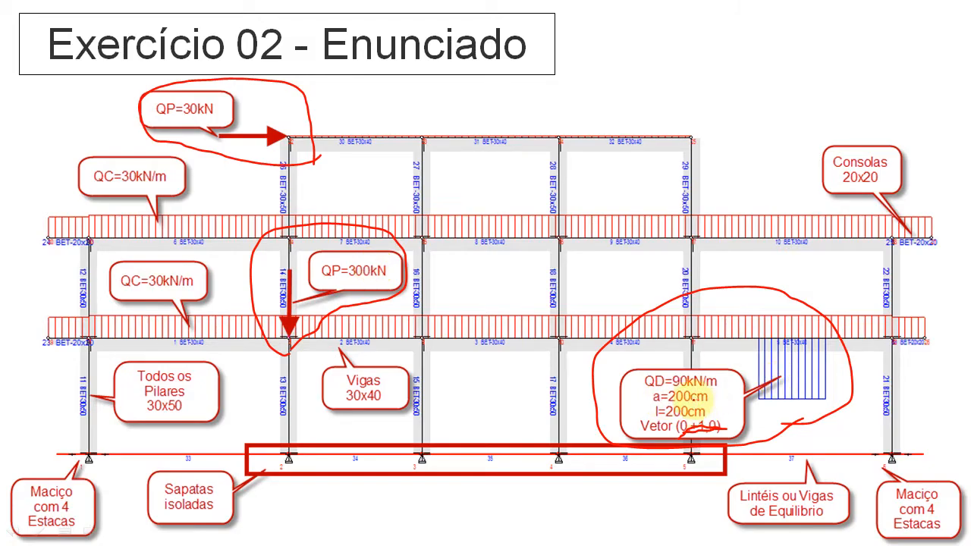
{"action": "key", "text": "alt+Tab"}
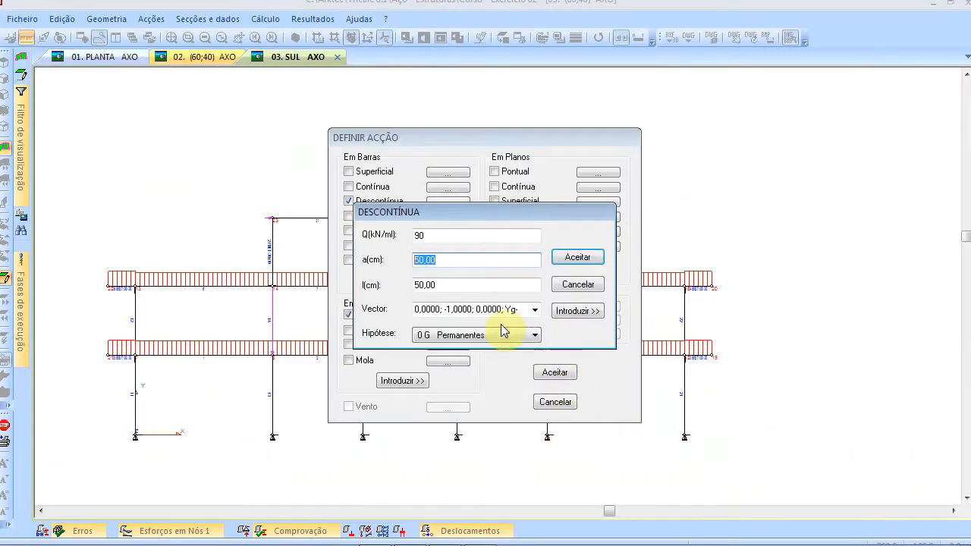
{"action": "type", "text": "2"}
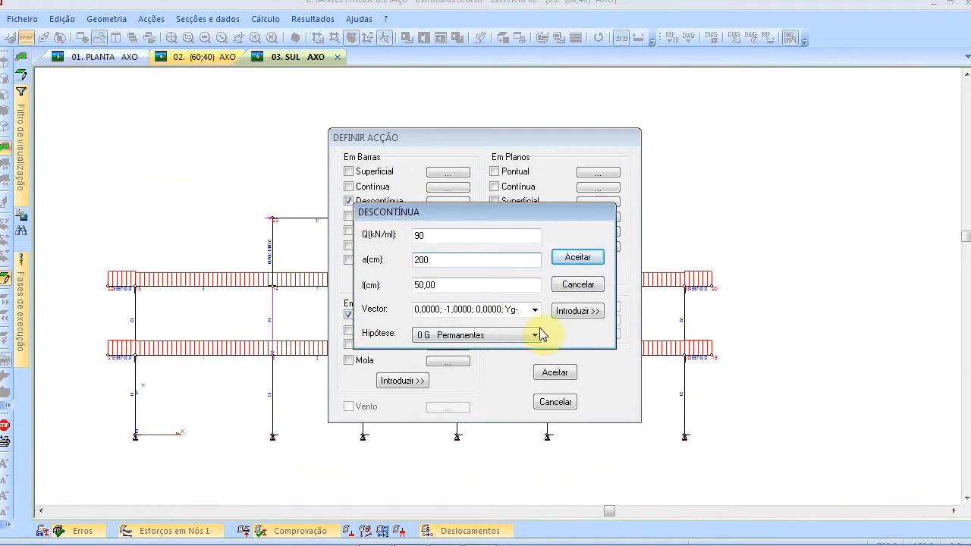
- Set the discontinuous load's length l to 200 cm and its vector to 0;+1;0 under Permanentes, and start its placement
{"action": "key", "text": "alt+Tab"}
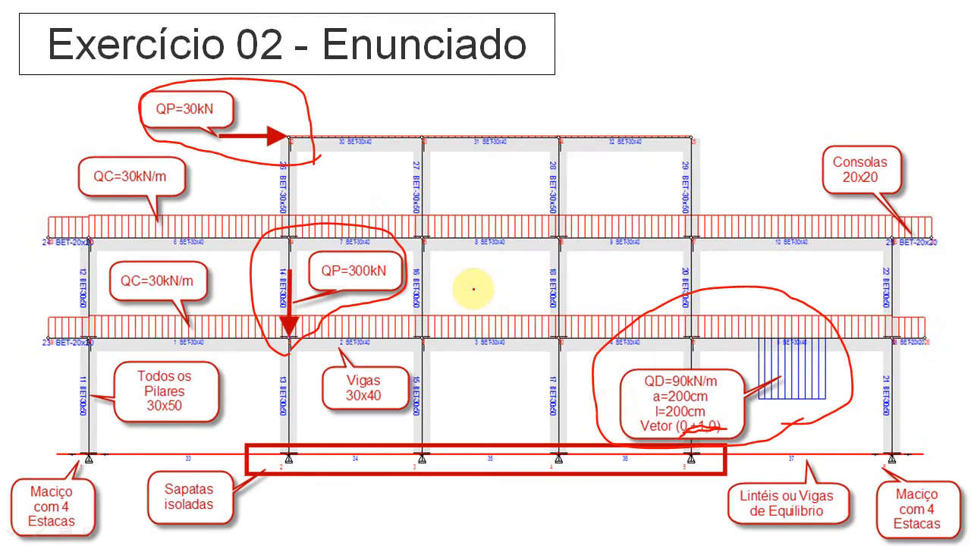
{"action": "key", "text": "alt+Tab"}
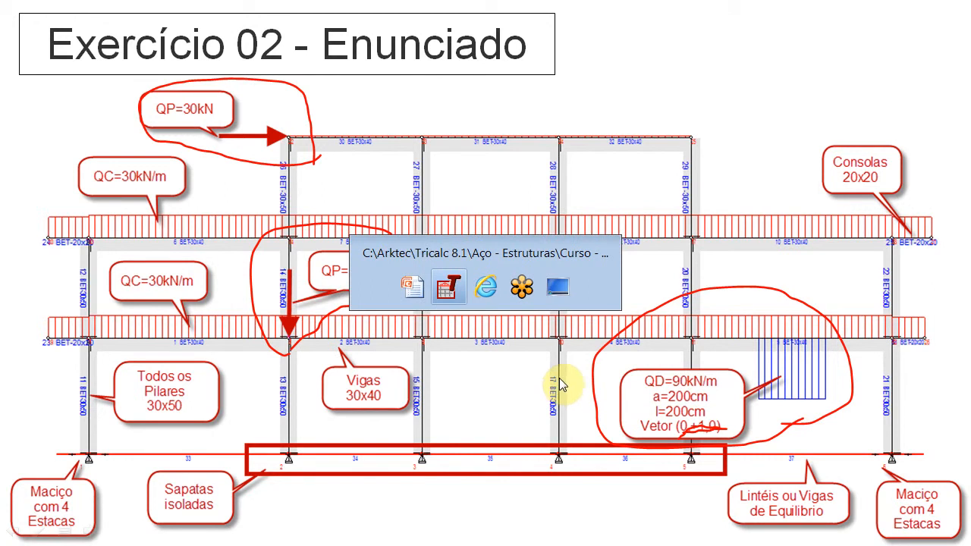
{"action": "left_click", "coordinate": [472, 283]}
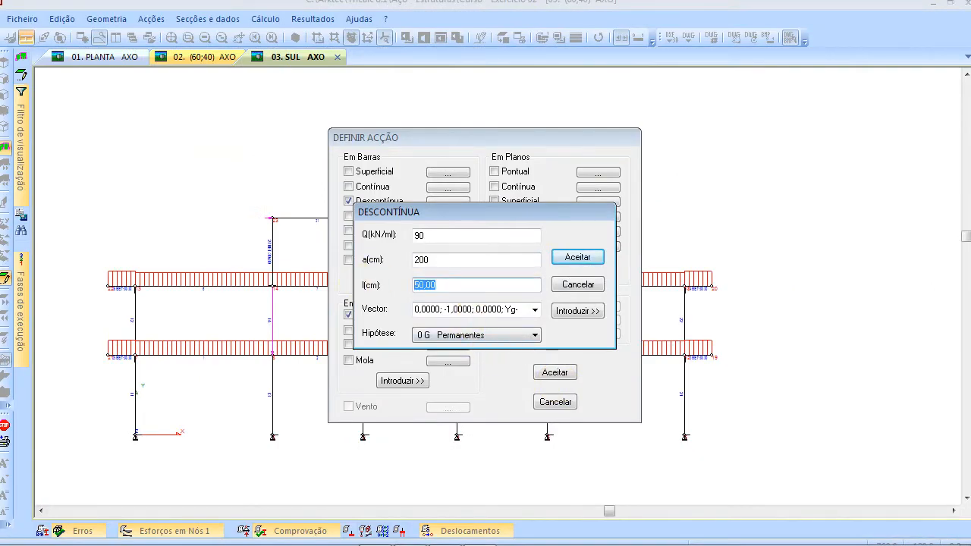
{"action": "type", "text": "200"}
{"action": "left_click", "coordinate": [535, 310]}
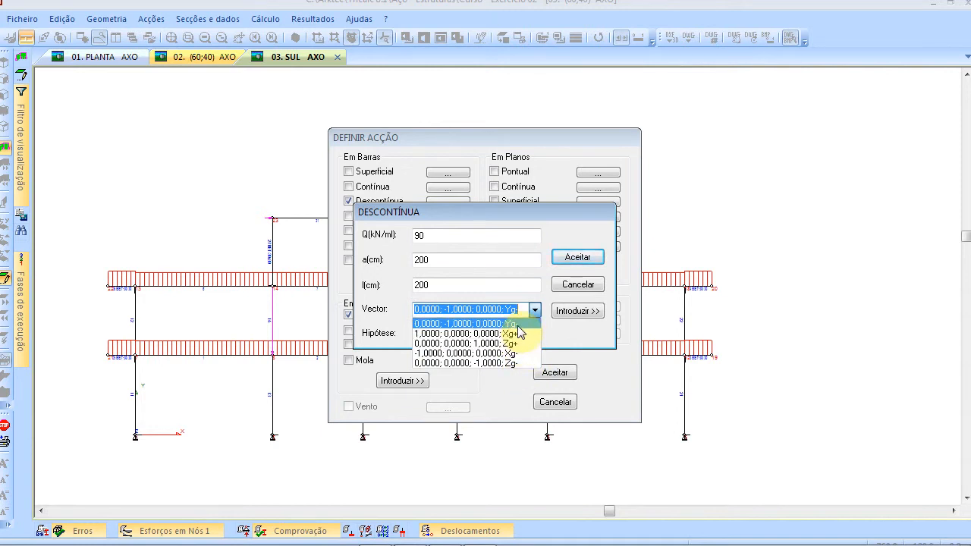
{"action": "type", "text": "0;+1;0"}
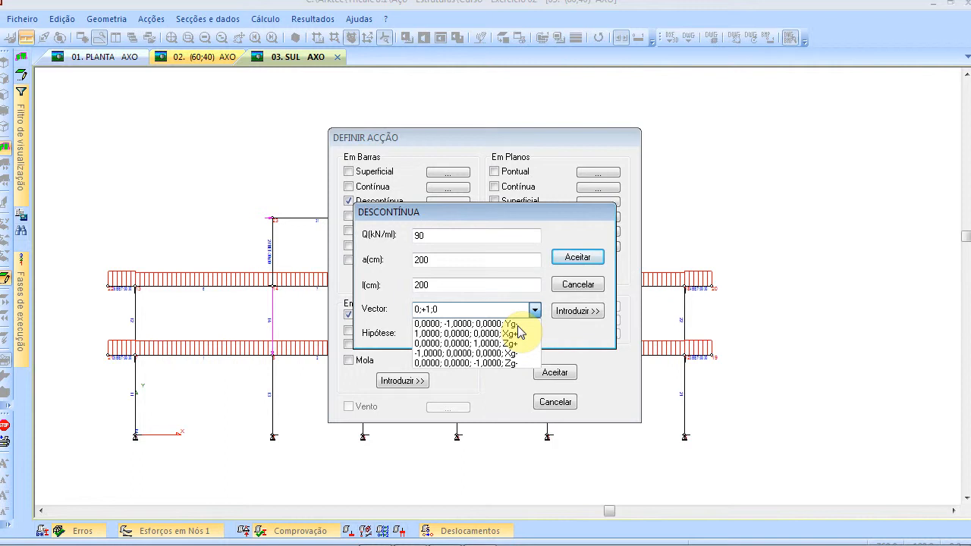
{"action": "left_click", "coordinate": [566, 343]}
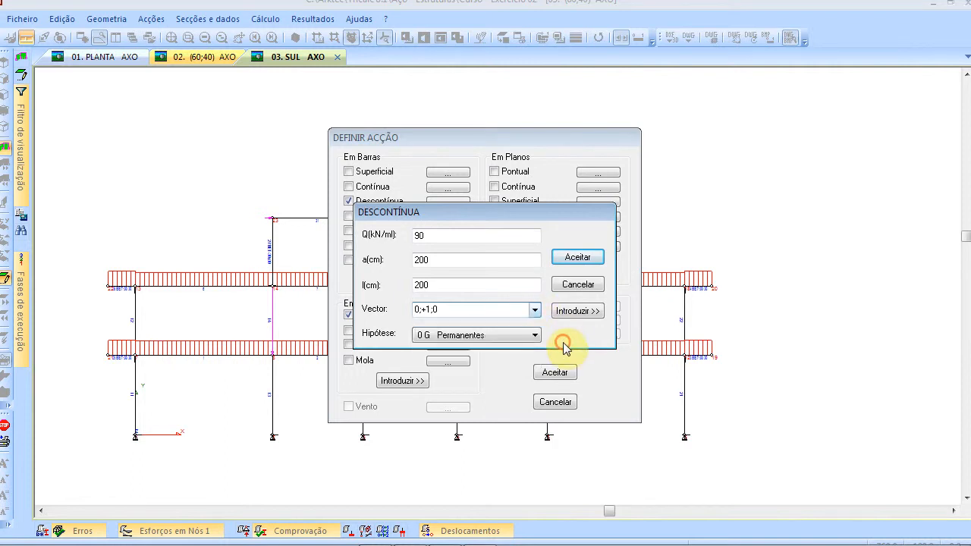
{"action": "left_click", "coordinate": [590, 314]}
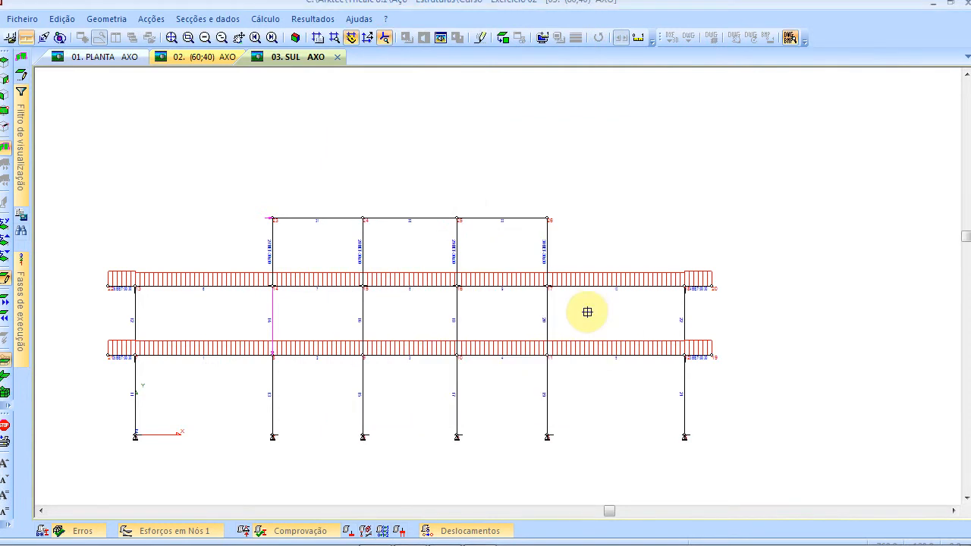
- Apply the discontinuous load to bar 5 on the first floor as on the statement slide, inspect it, and close the load definition
{"action": "key", "text": "alt+Tab"}
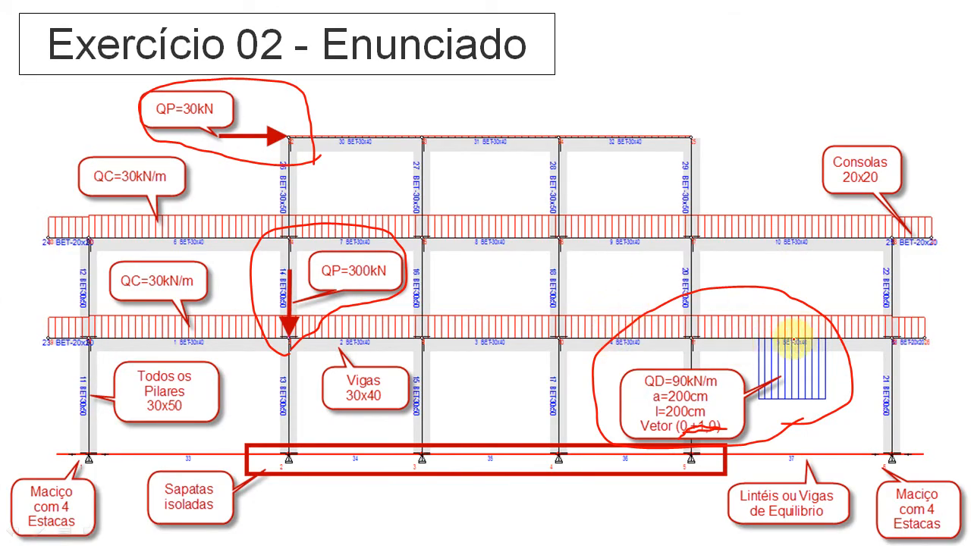
{"action": "key", "text": "alt+Tab"}
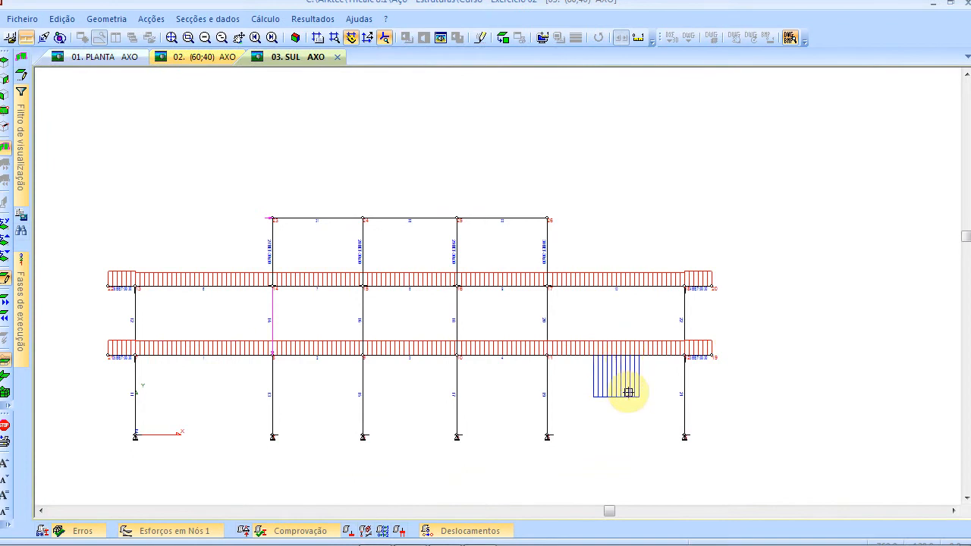
{"action": "scroll", "coordinate": [621, 394], "scroll_direction": "up", "scroll_amount": 2}
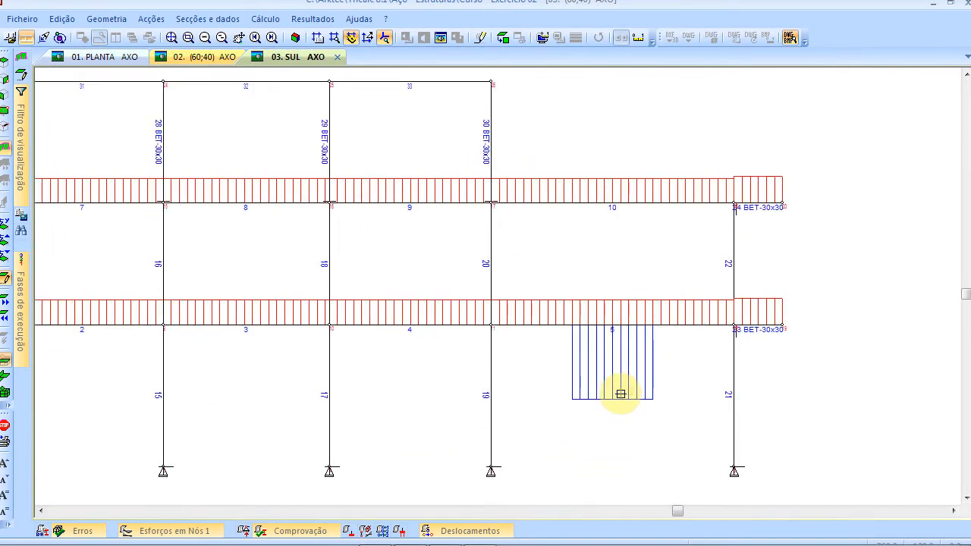
{"action": "scroll", "coordinate": [621, 394], "scroll_direction": "down", "scroll_amount": 2}
{"action": "middle_click_drag", "start_coordinate": [638, 250], "coordinate": [686, 208]}
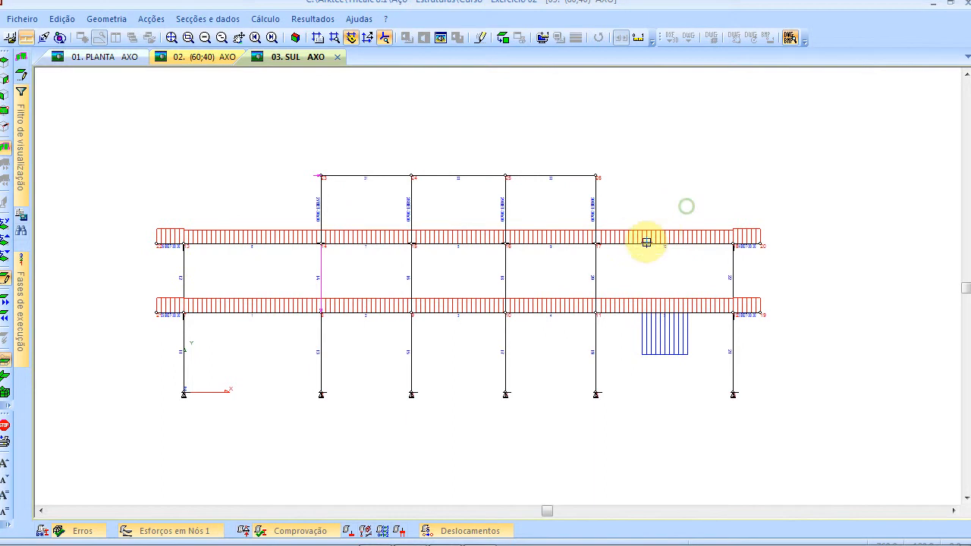
{"action": "left_click", "coordinate": [437, 134]}
{"action": "left_click", "coordinate": [589, 289]}
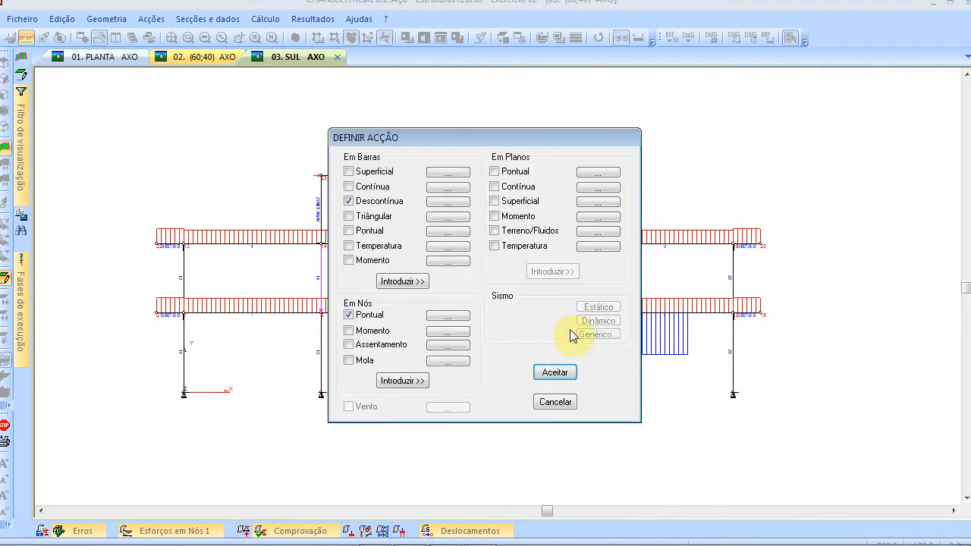
{"action": "left_click", "coordinate": [559, 402]}
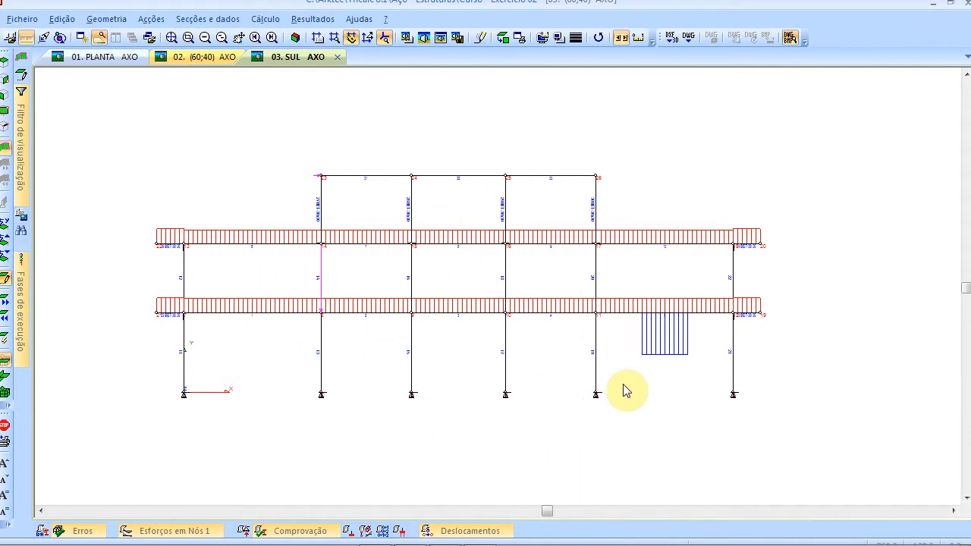
- Hide the ink markup on the Exercício 02 - Enunciado slide and underline the 30x50 column and 30x40 beam sections
{"action": "key", "text": "alt+Tab"}
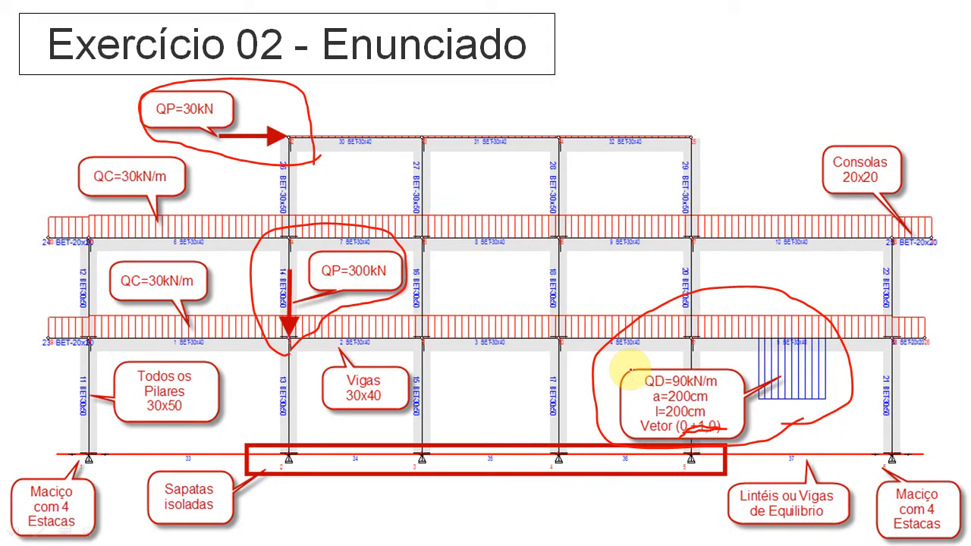
{"action": "right_click", "coordinate": [649, 68]}
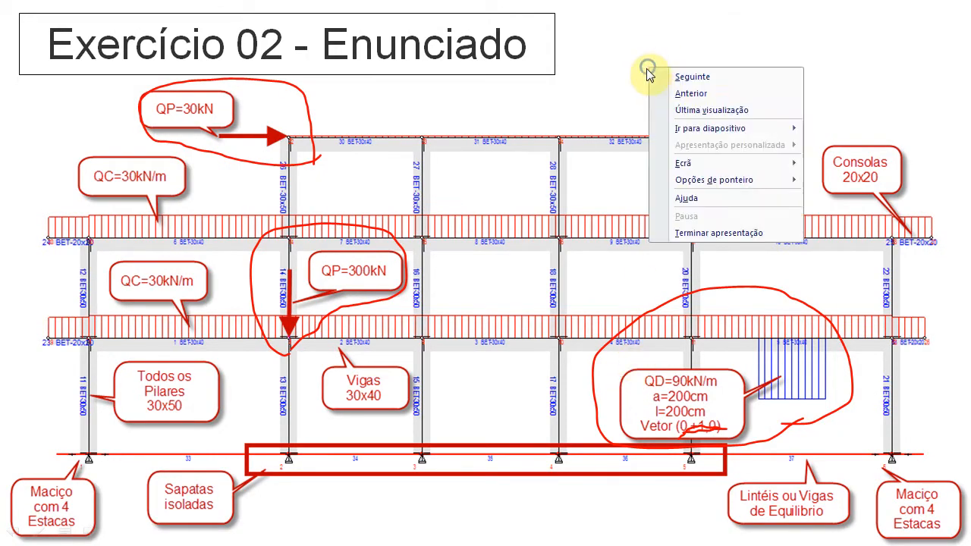
{"action": "mouse_move", "coordinate": [726, 170]}
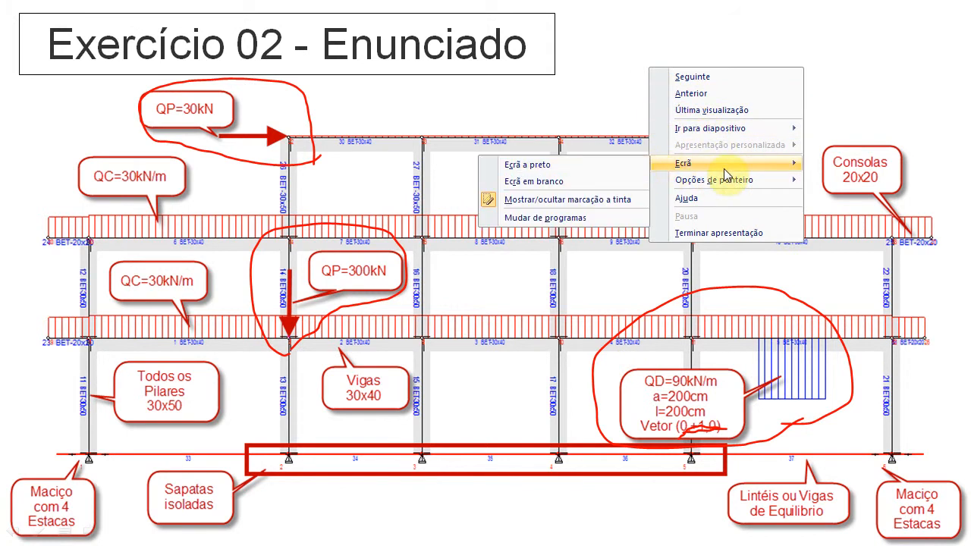
{"action": "left_click", "coordinate": [594, 207]}
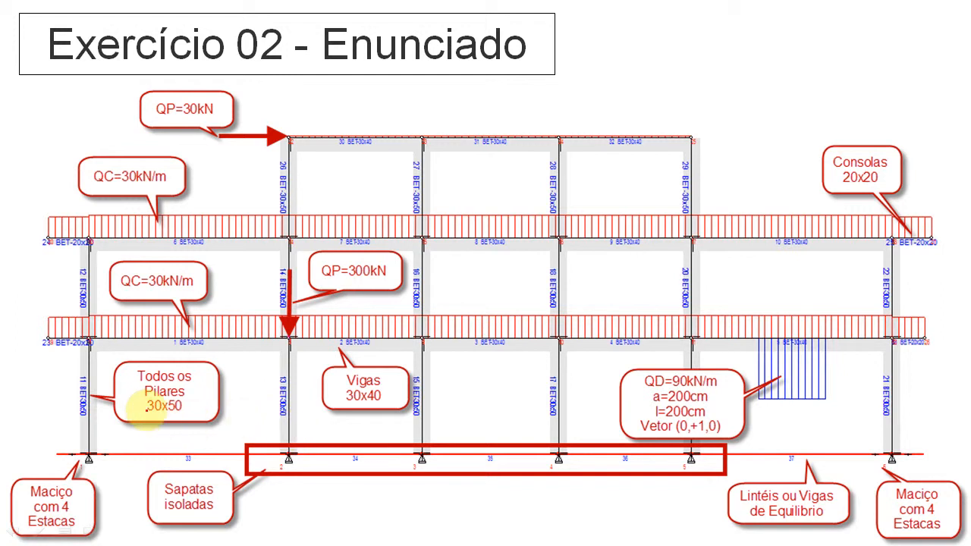
{"action": "left_click_drag", "start_coordinate": [144, 414], "coordinate": [190, 414]}
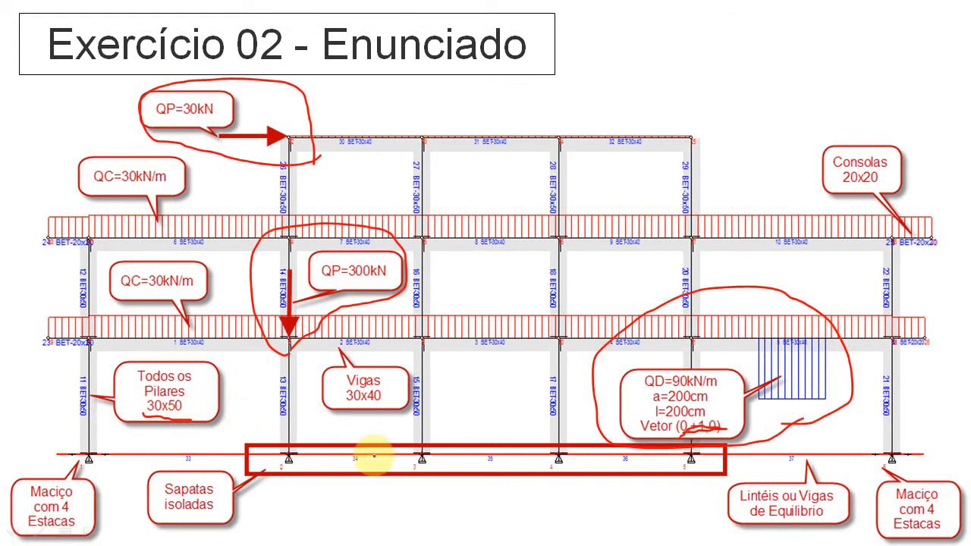
{"action": "left_click_drag", "start_coordinate": [345, 407], "coordinate": [378, 407]}
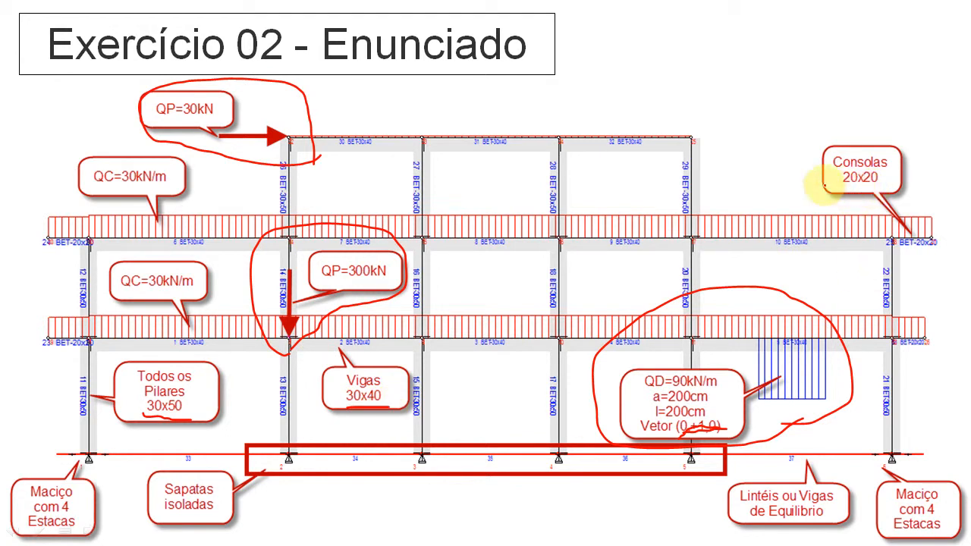
- Switch to Tricalc and define the section to assign as concrete series BET, profile 30x50
{"action": "key", "text": "alt+Tab"}
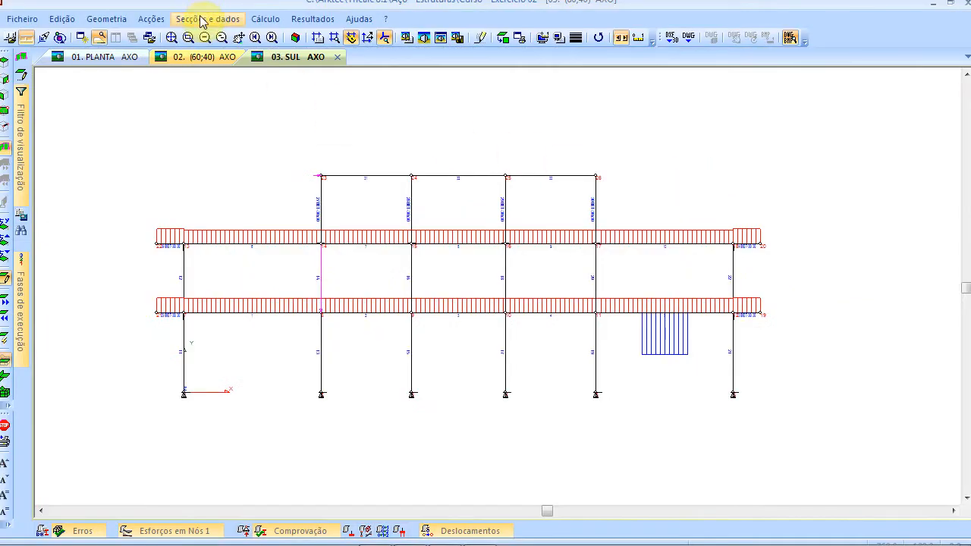
{"action": "left_click", "coordinate": [203, 20]}
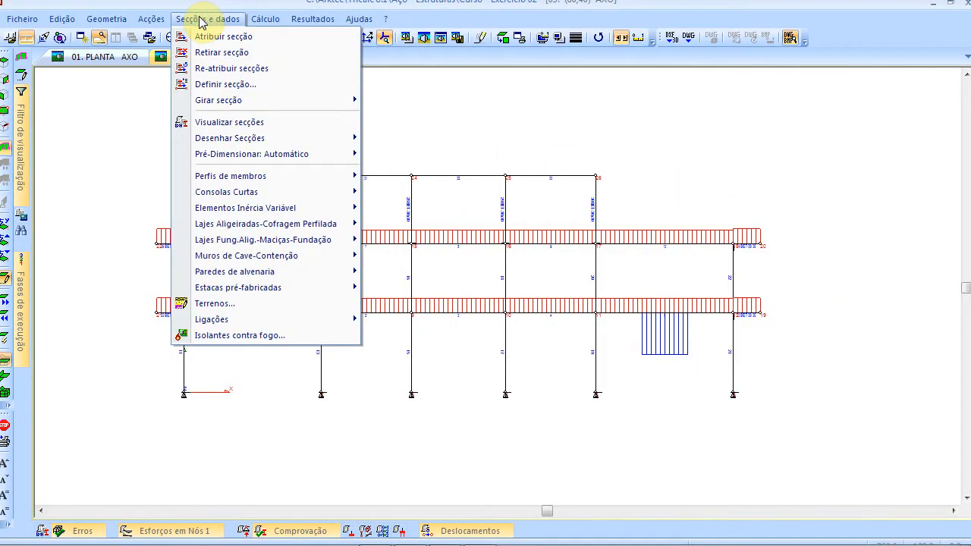
{"action": "left_click", "coordinate": [212, 89]}
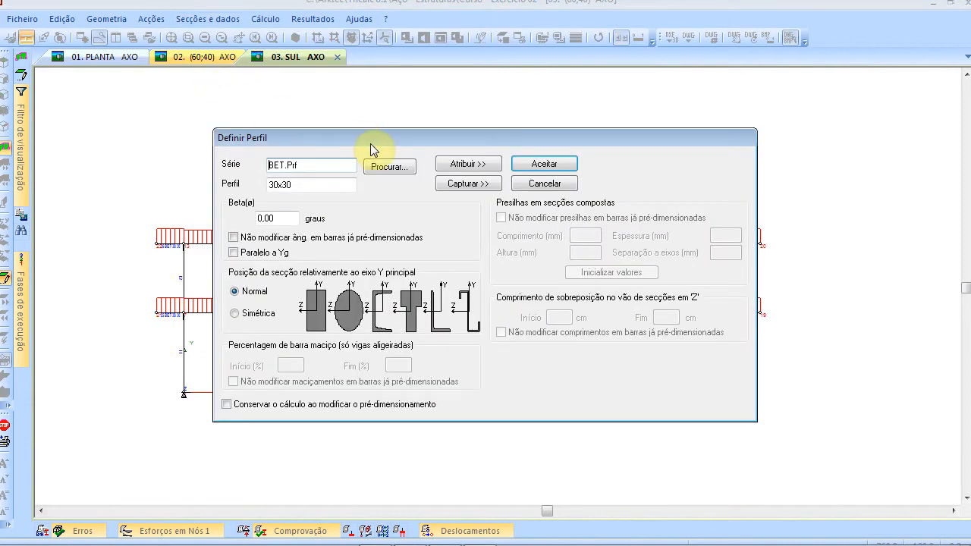
{"action": "left_click", "coordinate": [340, 173]}
{"action": "left_click", "coordinate": [386, 166]}
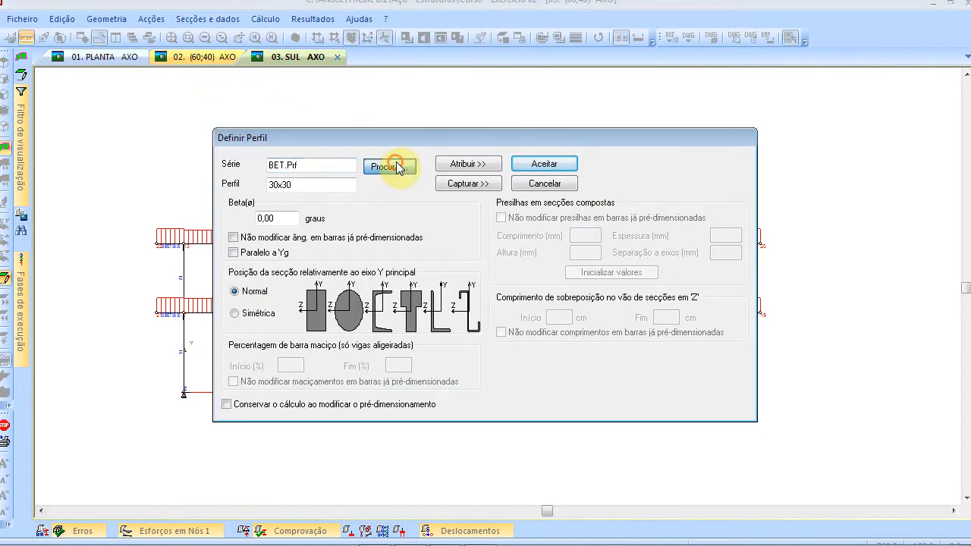
{"action": "left_click", "coordinate": [353, 199]}
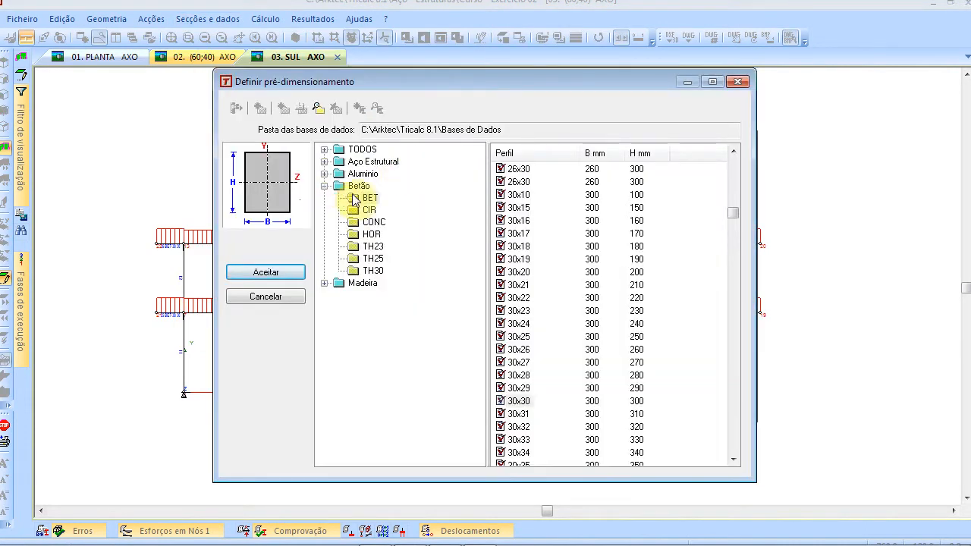
{"action": "left_click", "coordinate": [374, 198]}
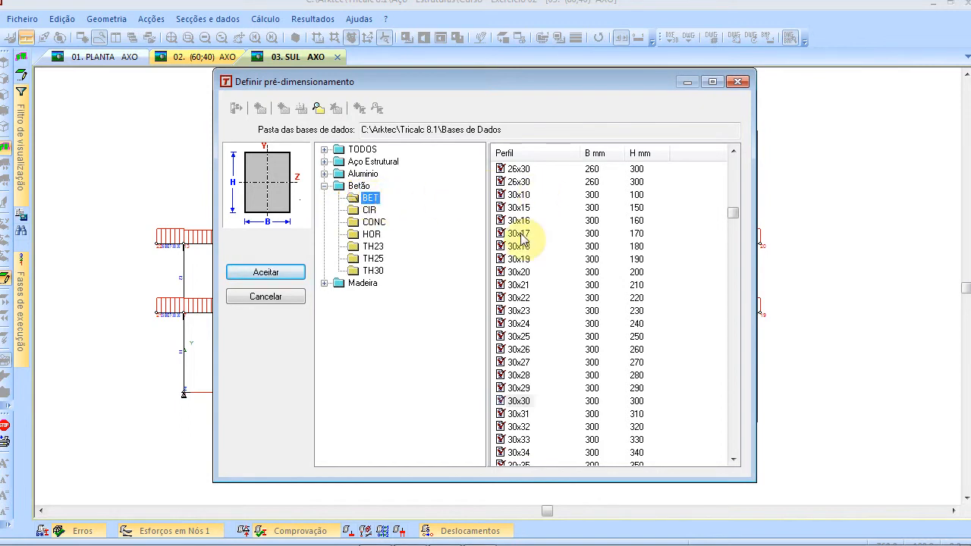
{"action": "left_click", "coordinate": [522, 403]}
{"action": "scroll", "coordinate": [523, 406], "scroll_direction": "down", "scroll_amount": 4}
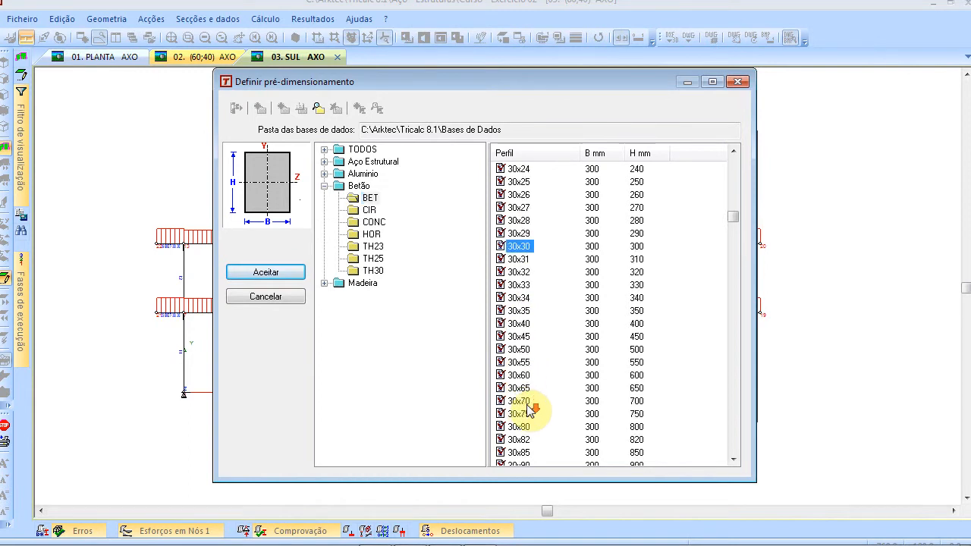
{"action": "left_click", "coordinate": [529, 351]}
{"action": "left_click", "coordinate": [287, 273]}
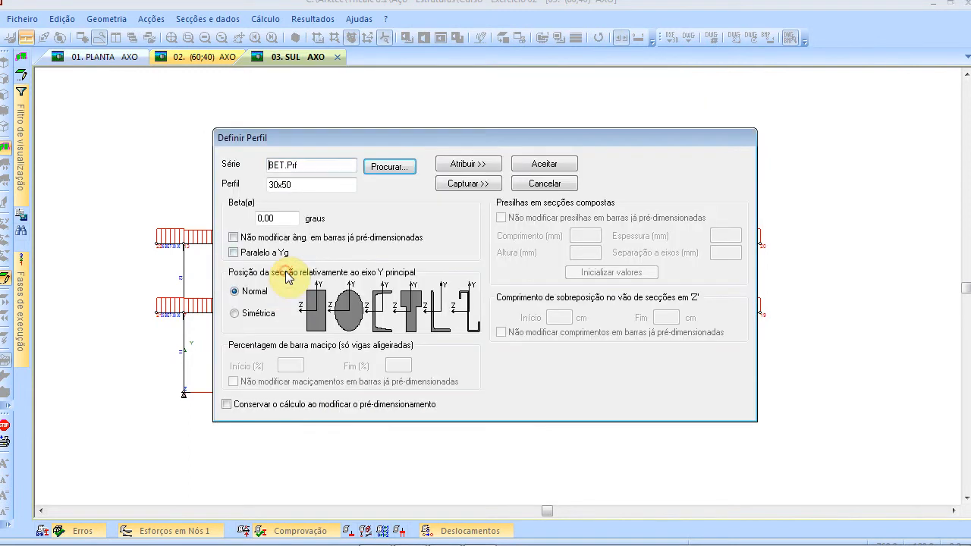
- Assign the 30x50 section to all columns of the frame, one column line at a time, and close the section definition
{"action": "left_click", "coordinate": [459, 164]}
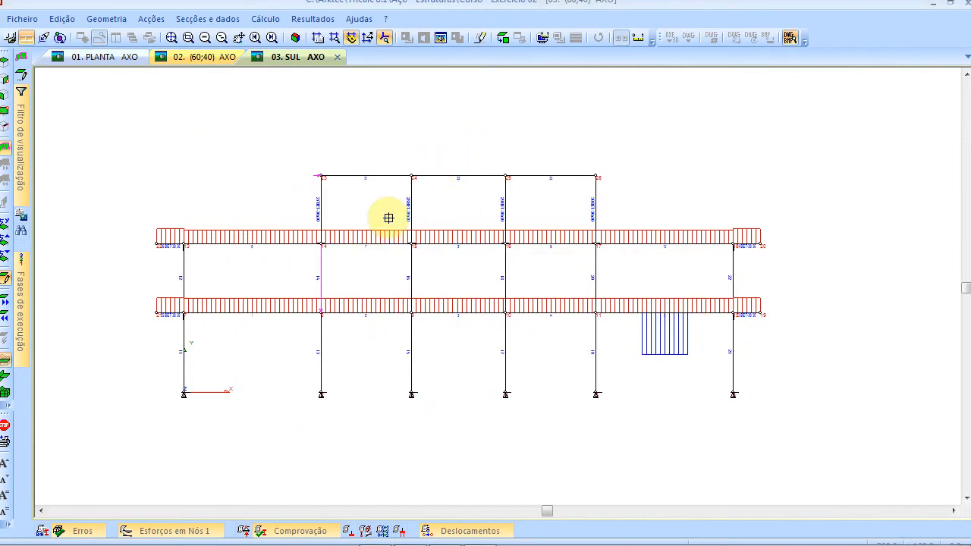
{"action": "left_click_drag", "start_coordinate": [172, 195], "coordinate": [200, 409]}
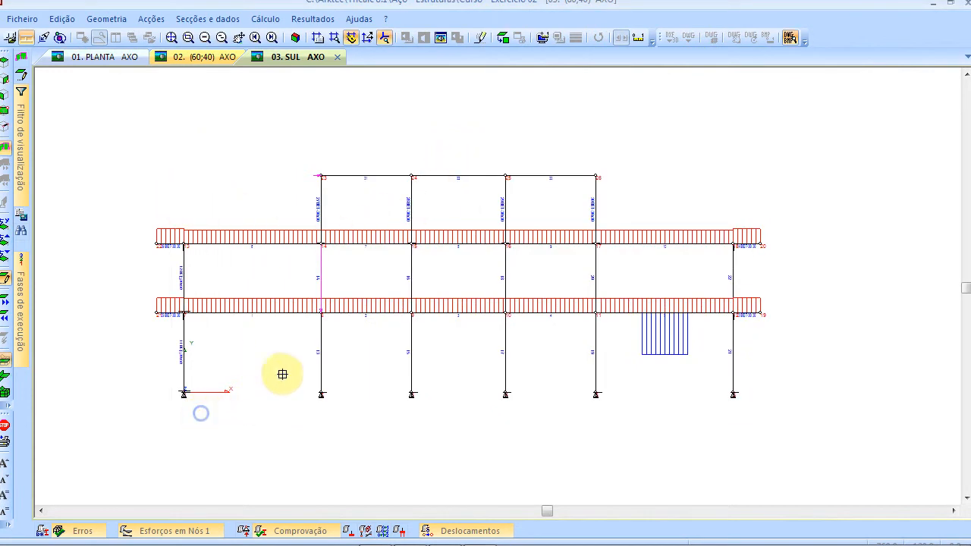
{"action": "left_click_drag", "start_coordinate": [308, 144], "coordinate": [337, 413]}
{"action": "left_click_drag", "start_coordinate": [394, 157], "coordinate": [435, 437]}
{"action": "left_click_drag", "start_coordinate": [493, 155], "coordinate": [518, 457]}
{"action": "left_click_drag", "start_coordinate": [587, 158], "coordinate": [610, 428]}
{"action": "left_click_drag", "start_coordinate": [715, 200], "coordinate": [742, 422]}
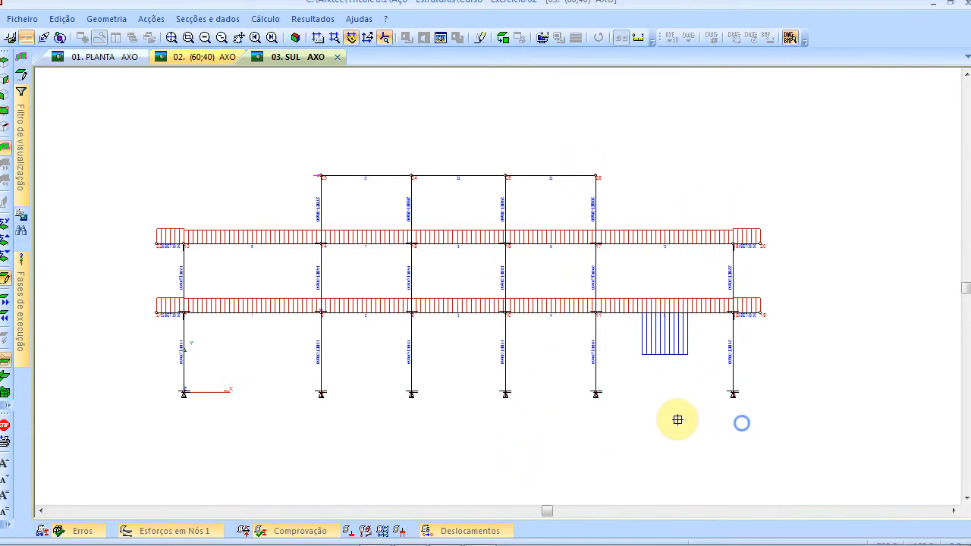
{"action": "mouse_move", "coordinate": [24, 185]}
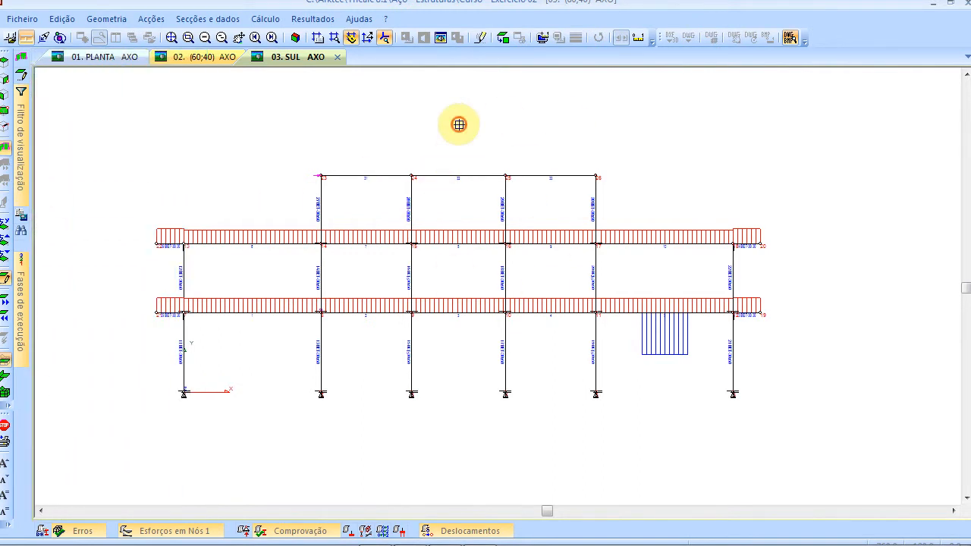
{"action": "right_click", "coordinate": [459, 124]}
{"action": "left_click", "coordinate": [526, 182]}
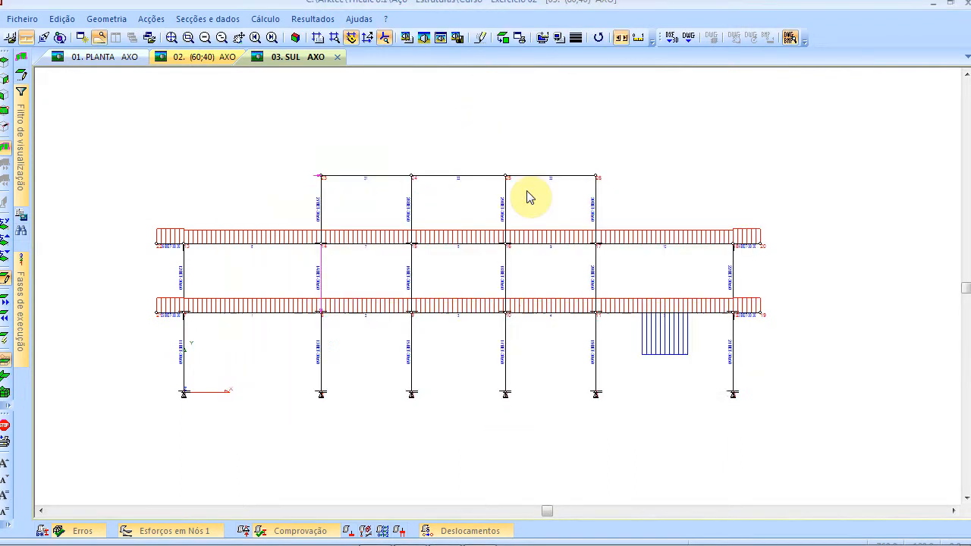
- Render the south view and turn off the sky background (Desenhar céu) in the render options
{"action": "left_click", "coordinate": [440, 38]}
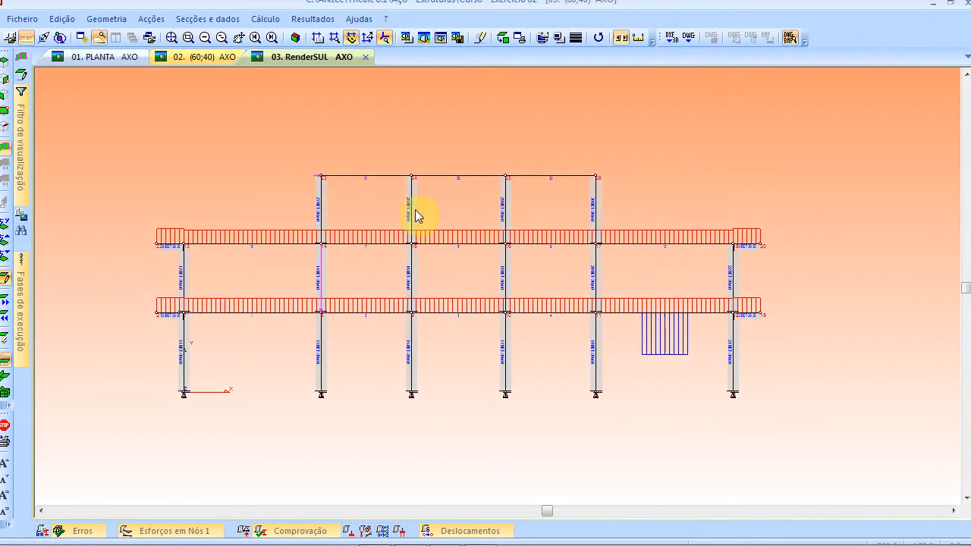
{"action": "left_click", "coordinate": [408, 38]}
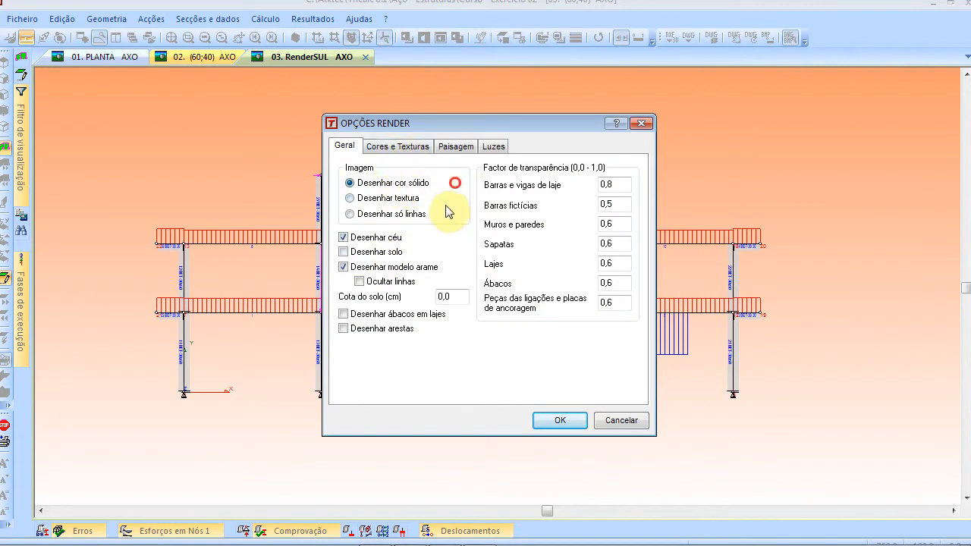
{"action": "left_click", "coordinate": [372, 238]}
{"action": "left_click", "coordinate": [547, 425]}
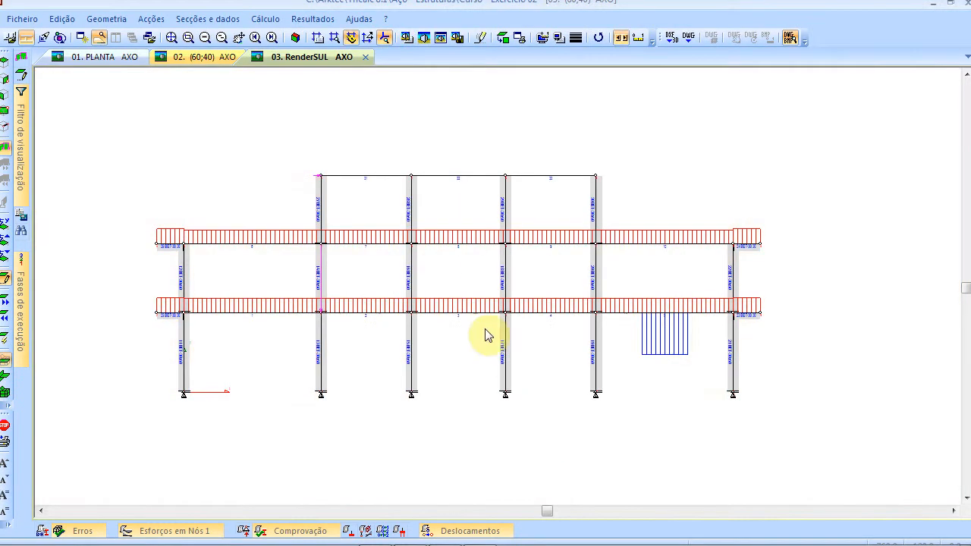
- Define the beam section as series bet, profile 30x40
{"action": "scroll", "coordinate": [397, 219], "scroll_direction": "up", "scroll_amount": 1}
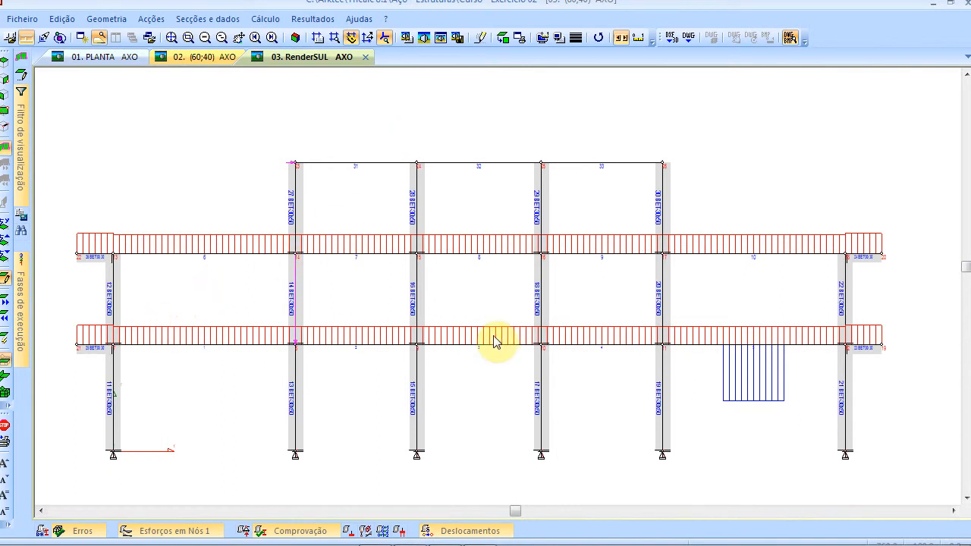
{"action": "left_click", "coordinate": [208, 19]}
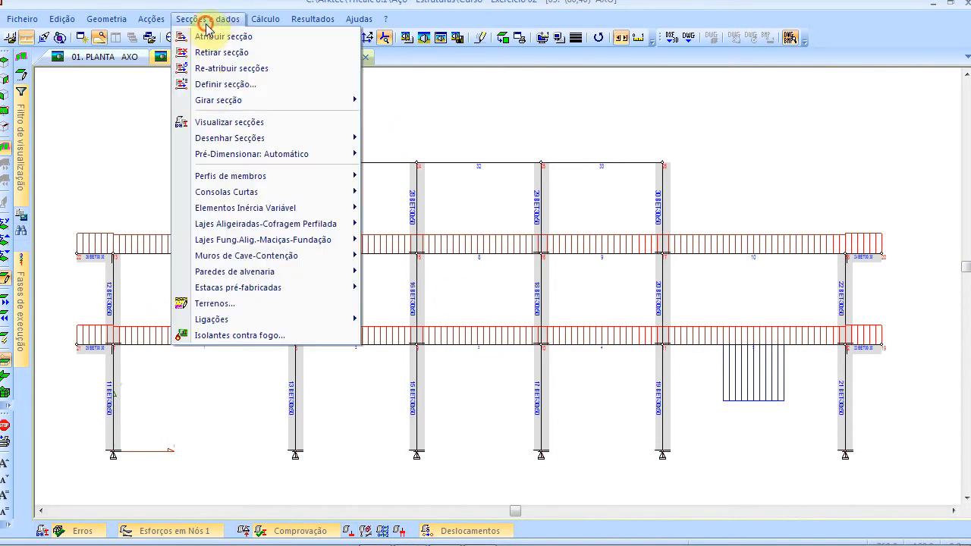
{"action": "left_click", "coordinate": [216, 85]}
{"action": "left_click", "coordinate": [326, 189]}
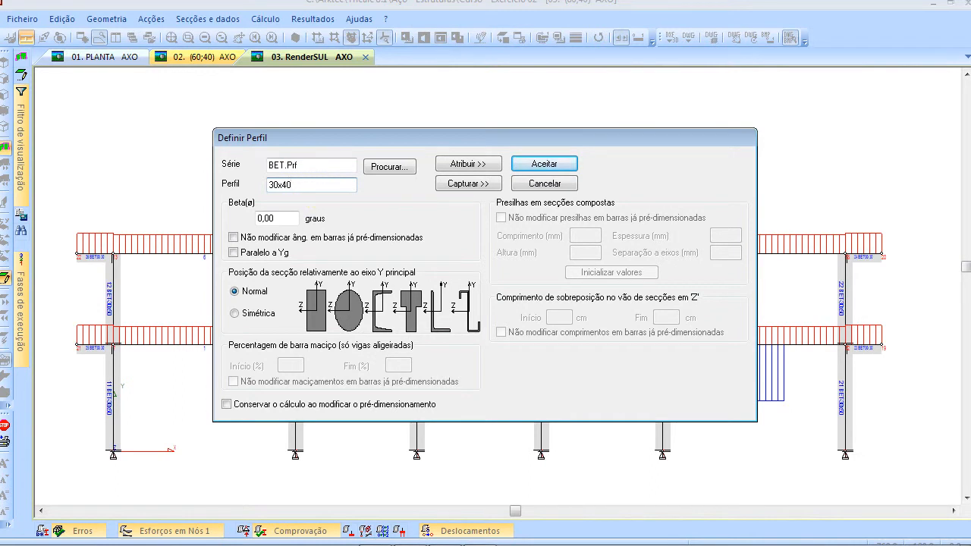
{"action": "double_click", "coordinate": [321, 164]}
{"action": "type", "text": "bet"}
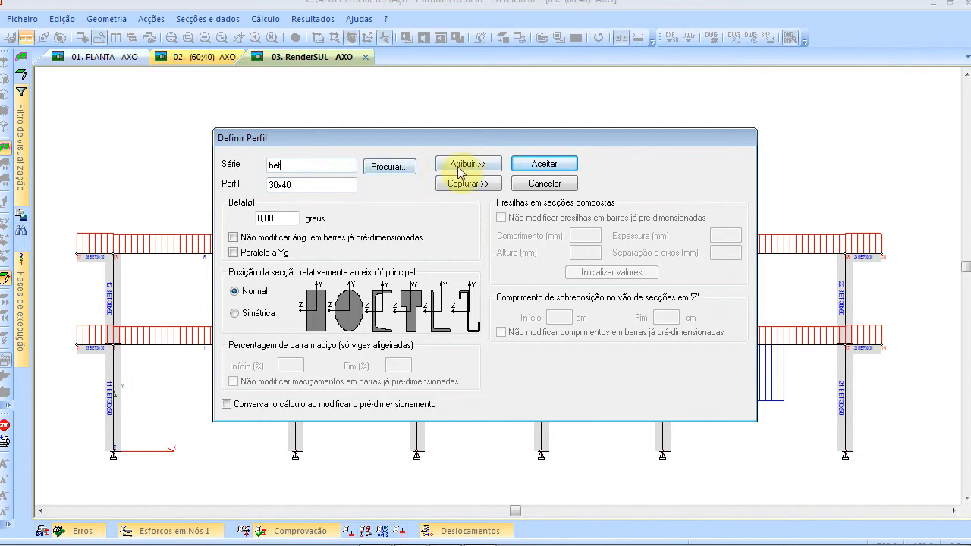
- Assign the 30x40 section to the beams between columns on all three levels, leaving out the cantilevers, and inspect the upper beams
{"action": "left_click", "coordinate": [463, 165]}
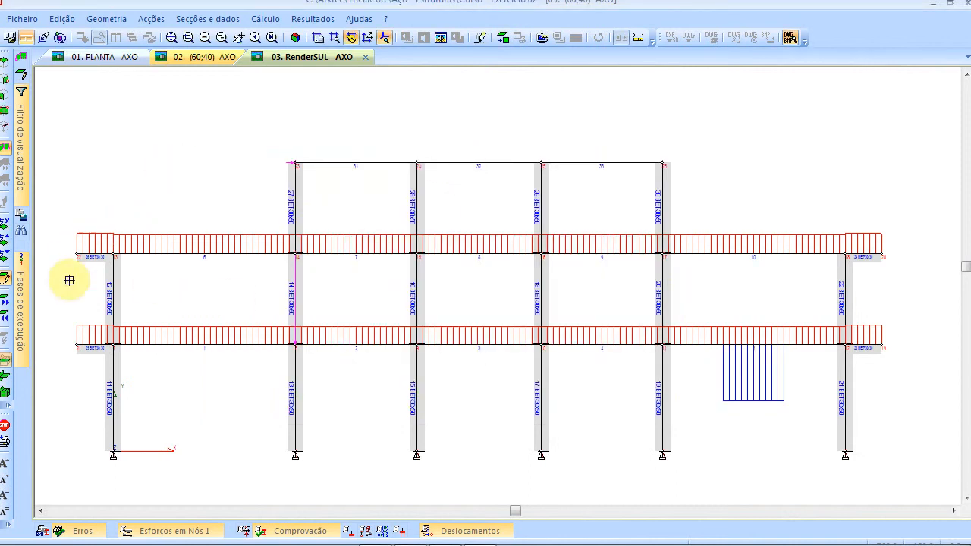
{"action": "left_click", "coordinate": [97, 315]}
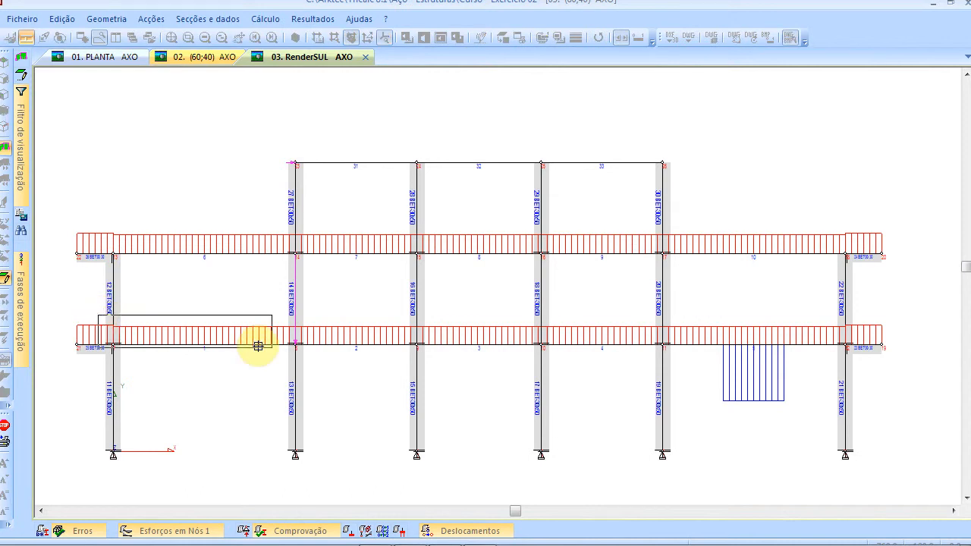
{"action": "left_click", "coordinate": [870, 362]}
{"action": "left_click", "coordinate": [126, 246]}
{"action": "left_click", "coordinate": [860, 281]}
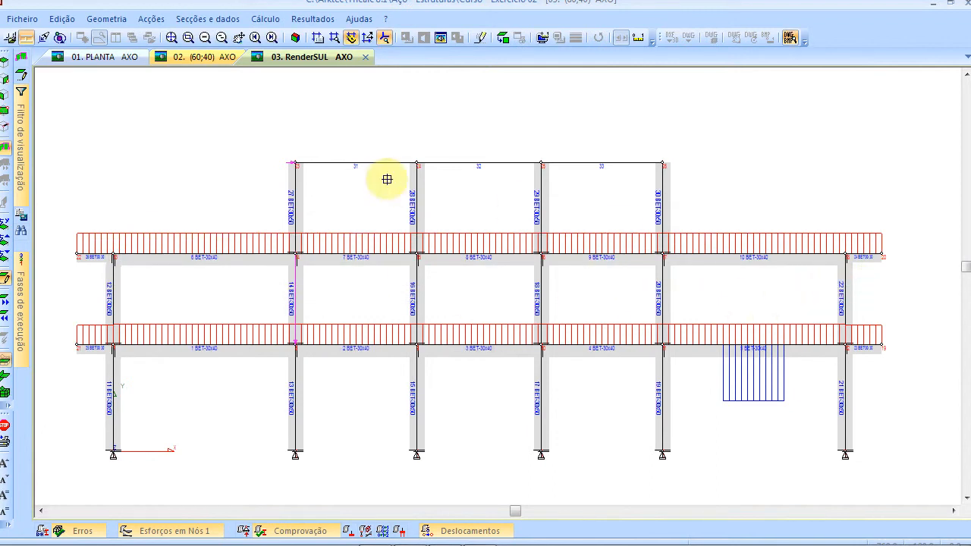
{"action": "left_click", "coordinate": [290, 147]}
{"action": "left_click", "coordinate": [683, 192]}
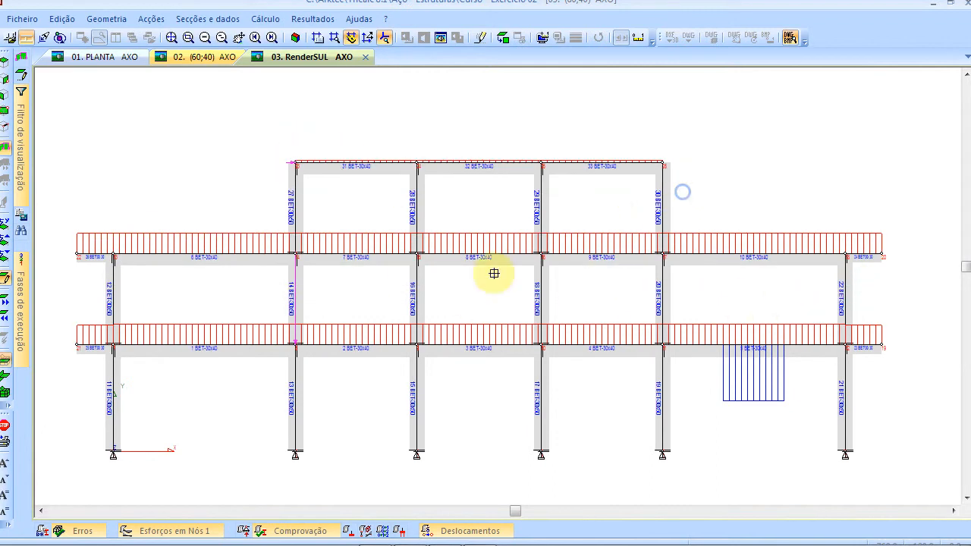
{"action": "scroll", "coordinate": [477, 186], "scroll_direction": "up", "scroll_amount": 3}
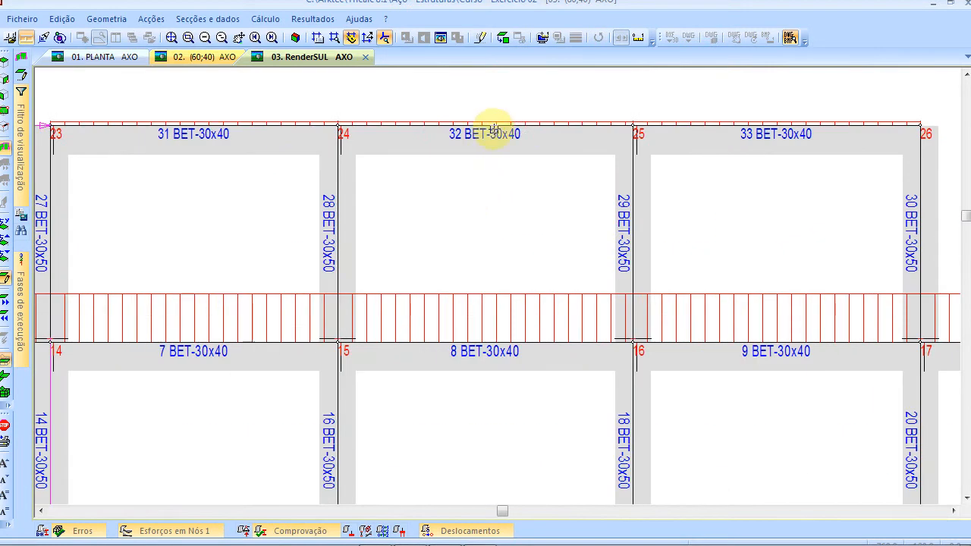
{"action": "scroll", "coordinate": [493, 129], "scroll_direction": "down", "scroll_amount": 4}
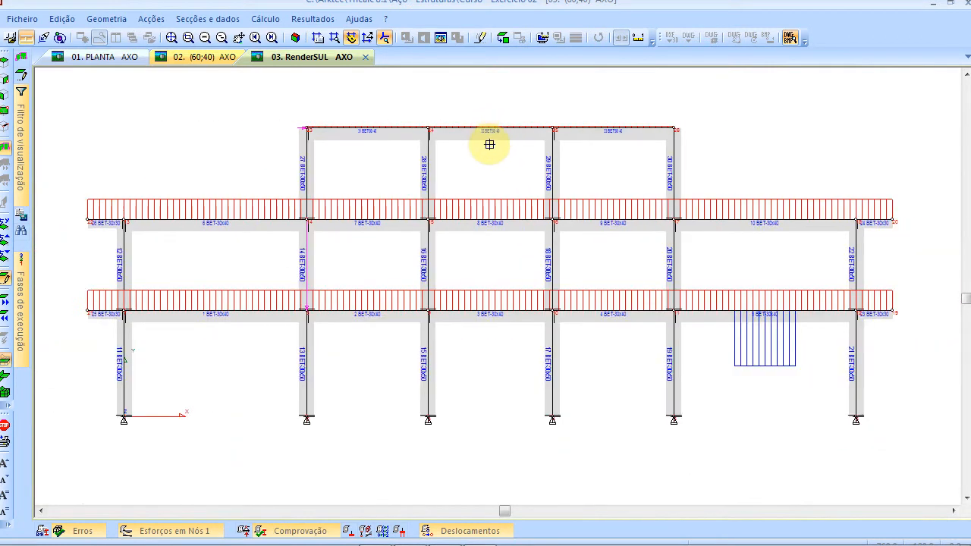
{"action": "scroll", "coordinate": [483, 152], "scroll_direction": "up", "scroll_amount": 2}
{"action": "scroll", "coordinate": [481, 155], "scroll_direction": "down", "scroll_amount": 2}
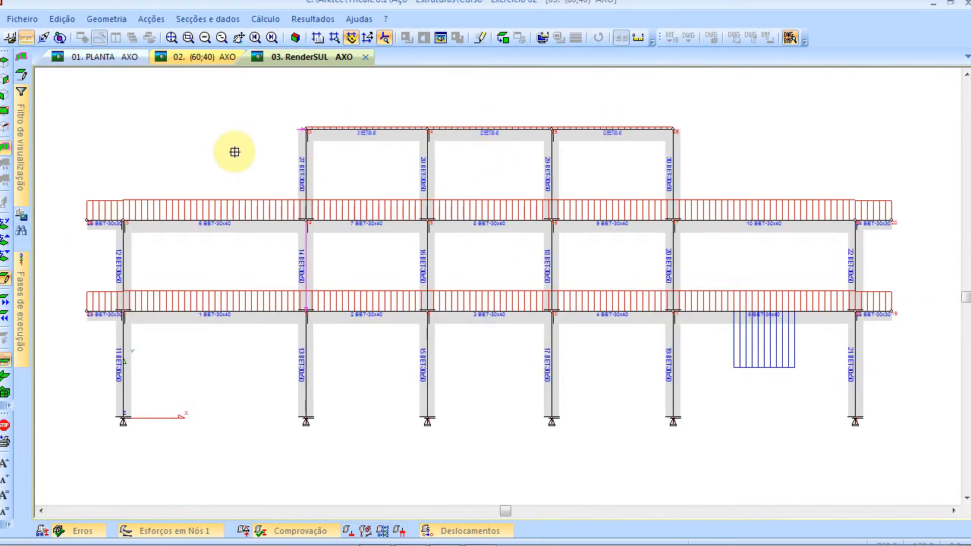
- Set the profile to 20x20, assign it to the four end cantilevers on both floors, and close the section definition
{"action": "right_click", "coordinate": [235, 151]}
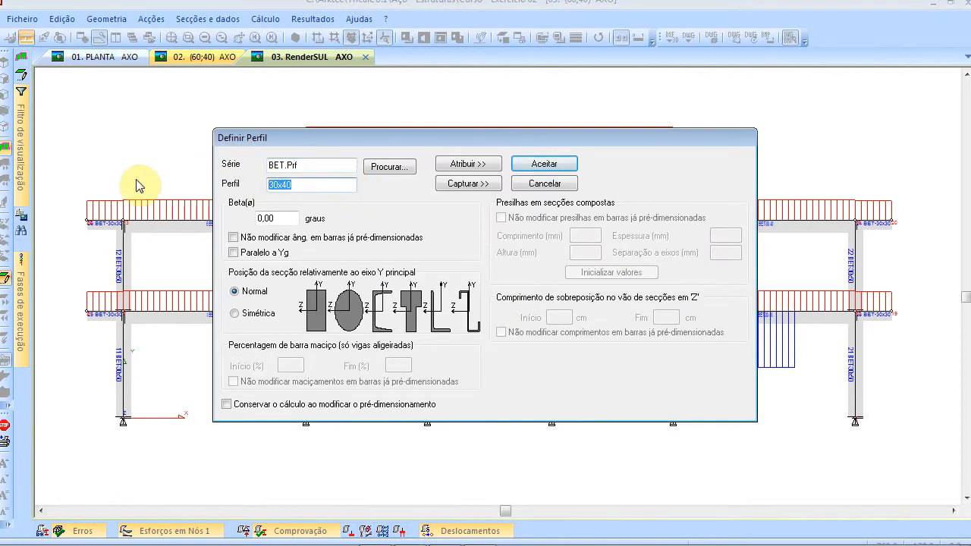
{"action": "type", "text": "20x20"}
{"action": "left_click", "coordinate": [464, 164]}
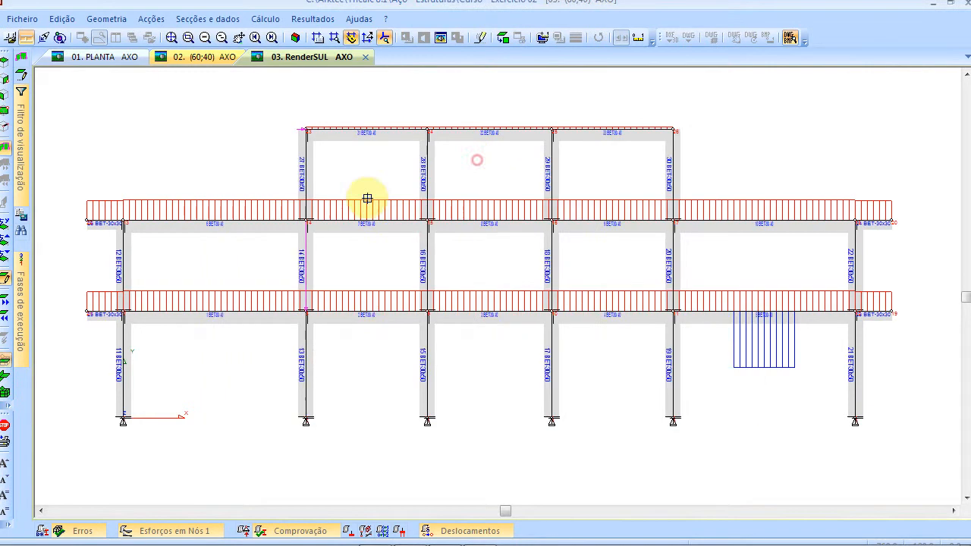
{"action": "left_click", "coordinate": [99, 216]}
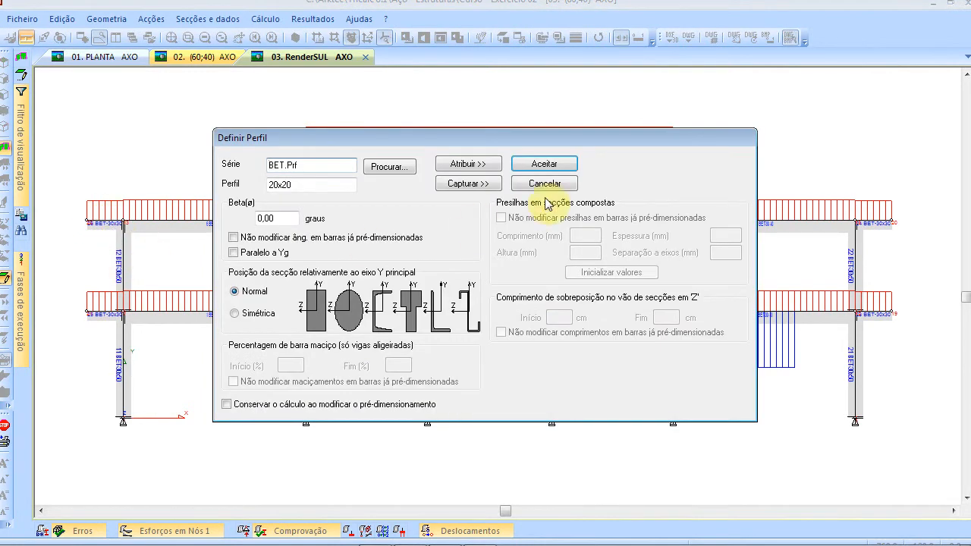
{"action": "left_click", "coordinate": [484, 165]}
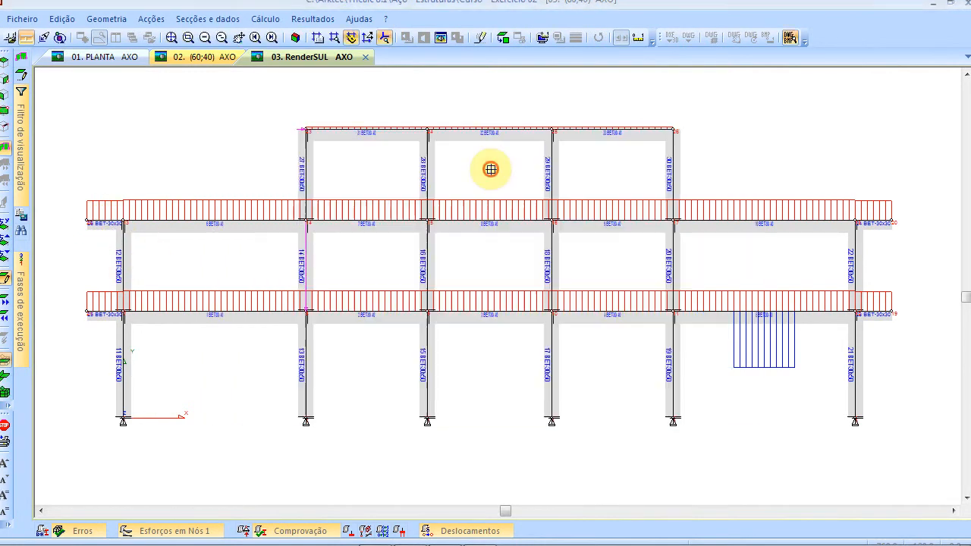
{"action": "left_click", "coordinate": [108, 306]}
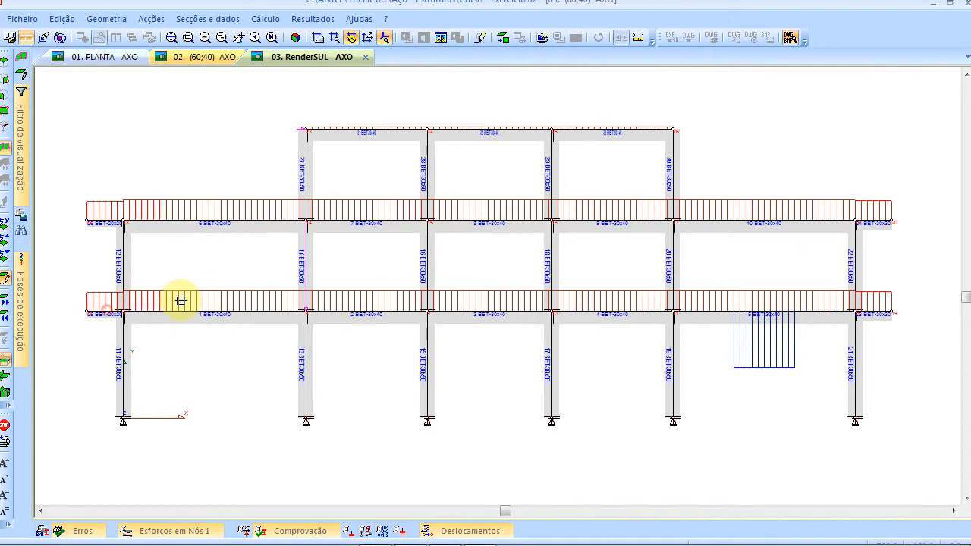
{"action": "left_click", "coordinate": [875, 219]}
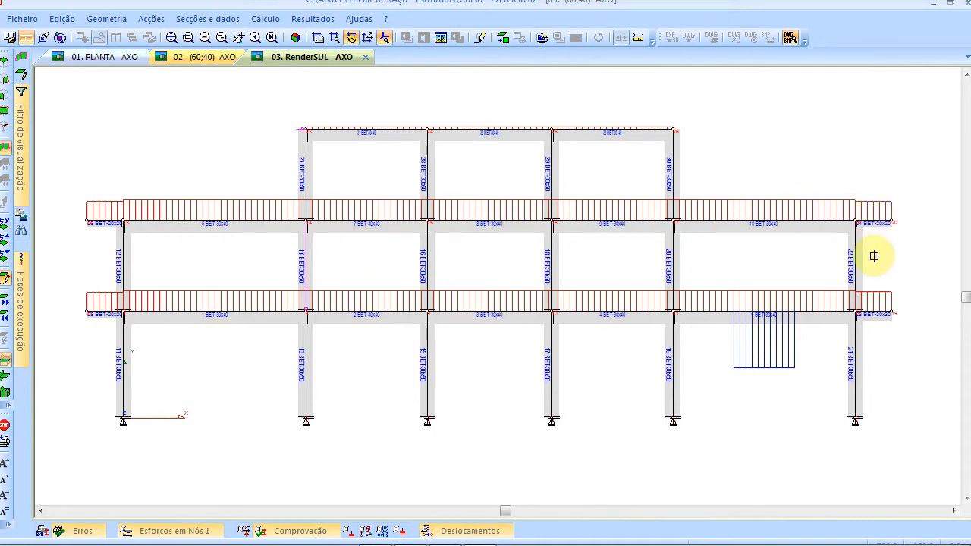
{"action": "left_click", "coordinate": [883, 313]}
{"action": "right_click", "coordinate": [818, 157]}
{"action": "left_click", "coordinate": [571, 190]}
- Show the rendered frame in the (60;40) axonometric view and tilt it to (60;15) to inspect the sections
{"action": "left_click", "coordinate": [295, 37]}
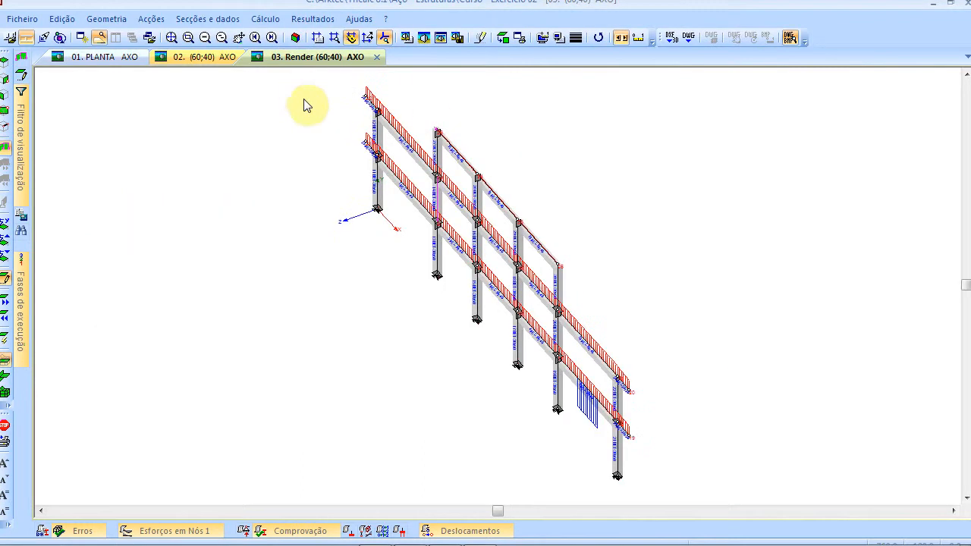
{"action": "key", "text": "Up"}
{"action": "key", "text": "Up"}
{"action": "key", "text": "Up"}
{"action": "key", "text": "Up"}
{"action": "key", "text": "Up"}
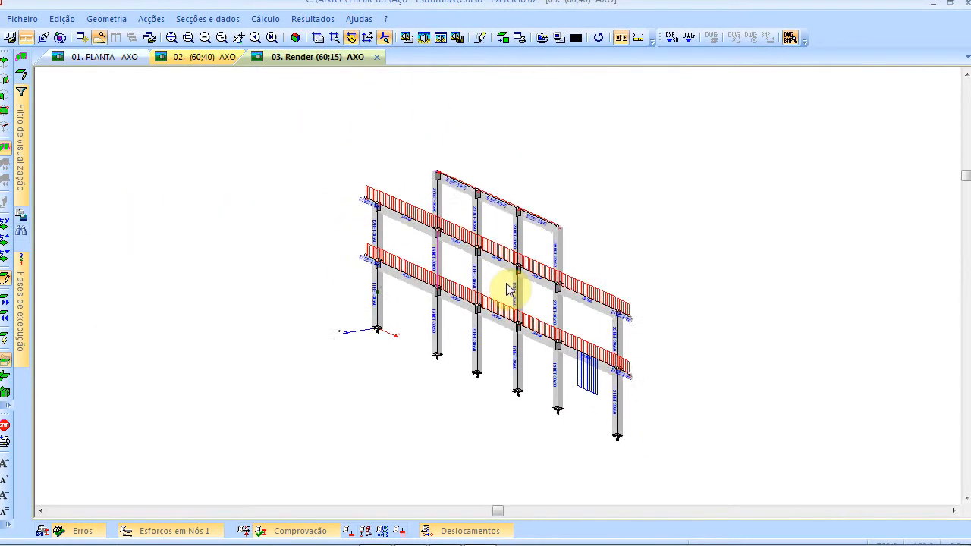
- Rotate the rendered frame to the (30;15) axonometric view and check the foundation types required in the exercise statement
{"action": "key", "text": "Right"}
{"action": "key", "text": "Right"}
{"action": "key", "text": "Right"}
{"action": "key", "text": "Right"}
{"action": "key", "text": "Right"}
{"action": "key", "text": "Right"}
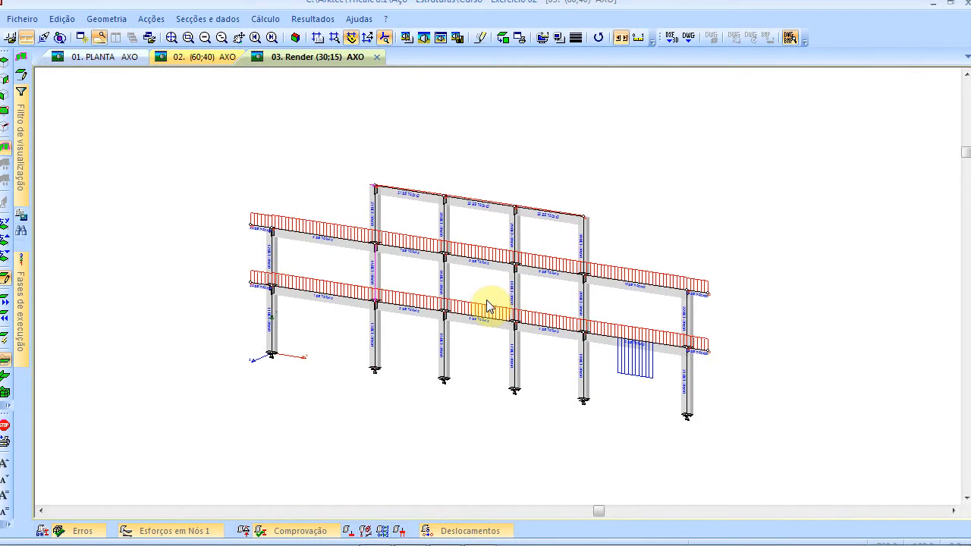
{"action": "scroll", "coordinate": [488, 306], "scroll_direction": "up", "scroll_amount": 1}
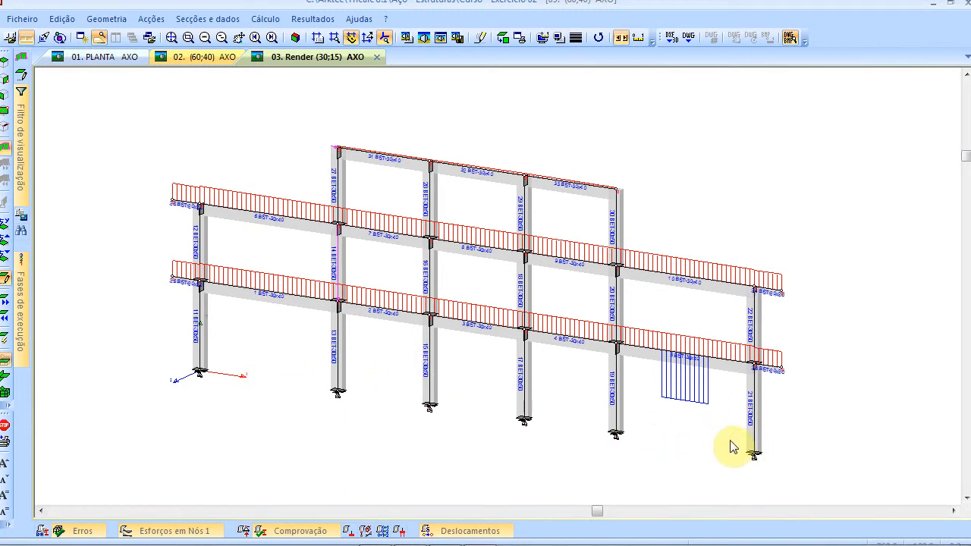
{"action": "key", "text": "alt+Tab"}
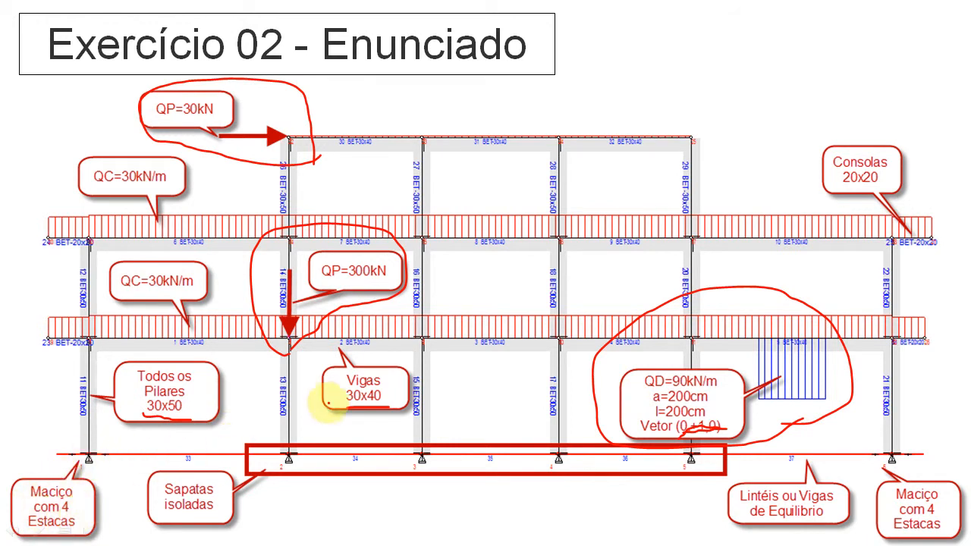
{"action": "key", "text": "alt+Tab"}
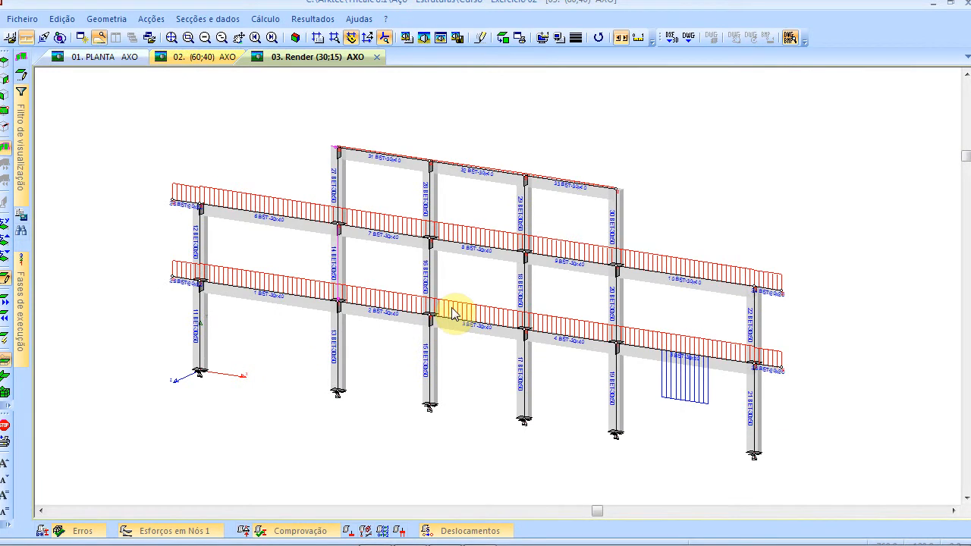
- Insert isolated footings under the four interior columns and end the footing command
{"action": "left_click", "coordinate": [114, 20]}
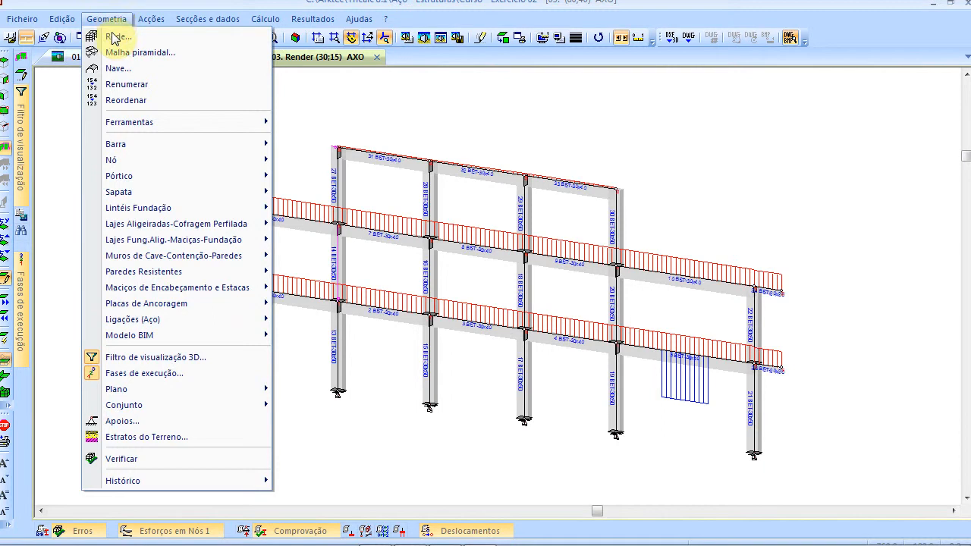
{"action": "mouse_move", "coordinate": [268, 192]}
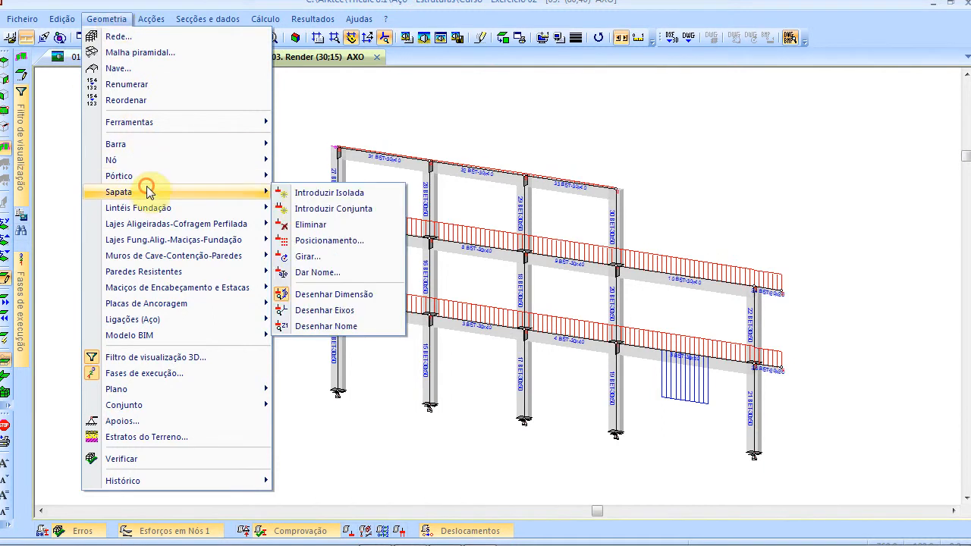
{"action": "left_click", "coordinate": [339, 194]}
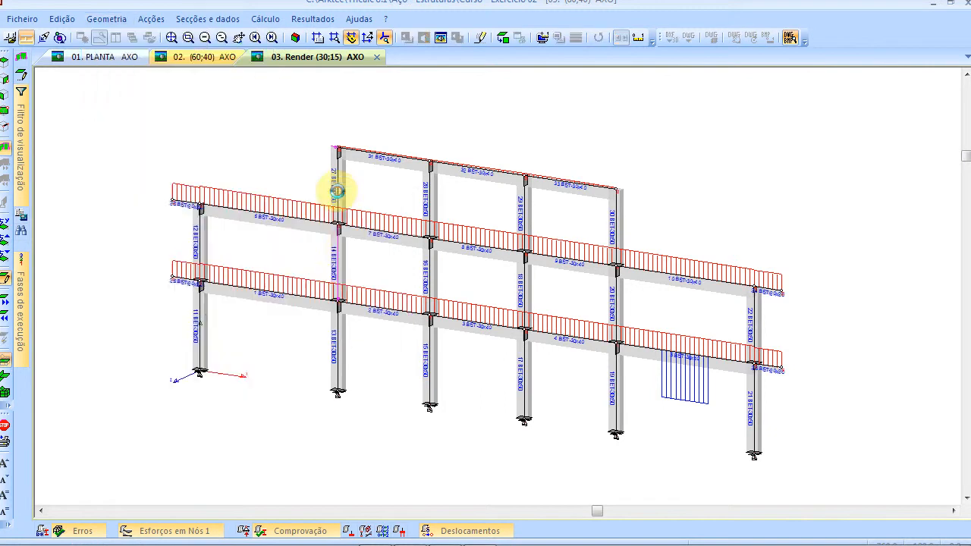
{"action": "left_click", "coordinate": [306, 349]}
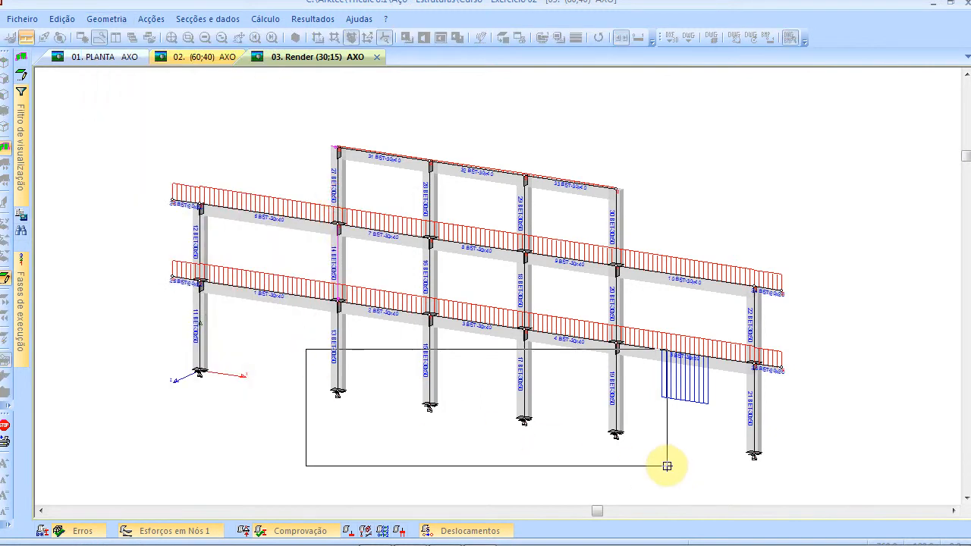
{"action": "left_click", "coordinate": [667, 466]}
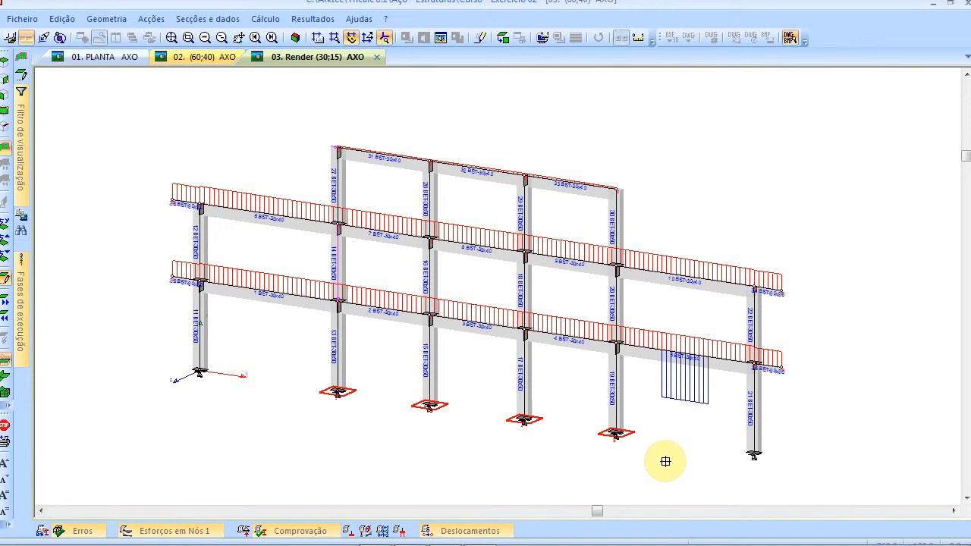
{"action": "scroll", "coordinate": [339, 383], "scroll_direction": "up", "scroll_amount": 4}
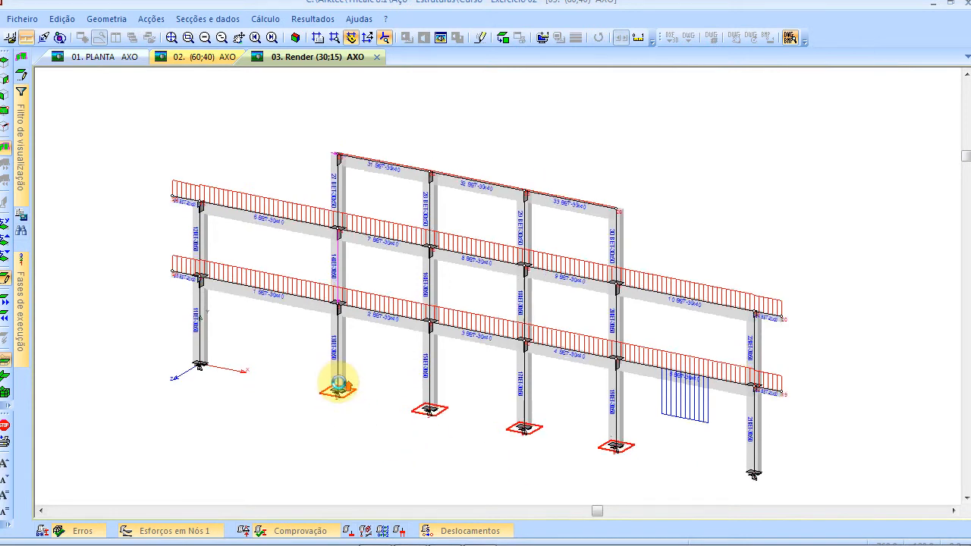
{"action": "scroll", "coordinate": [340, 383], "scroll_direction": "down", "scroll_amount": 1}
{"action": "scroll", "coordinate": [339, 383], "scroll_direction": "down", "scroll_amount": 4}
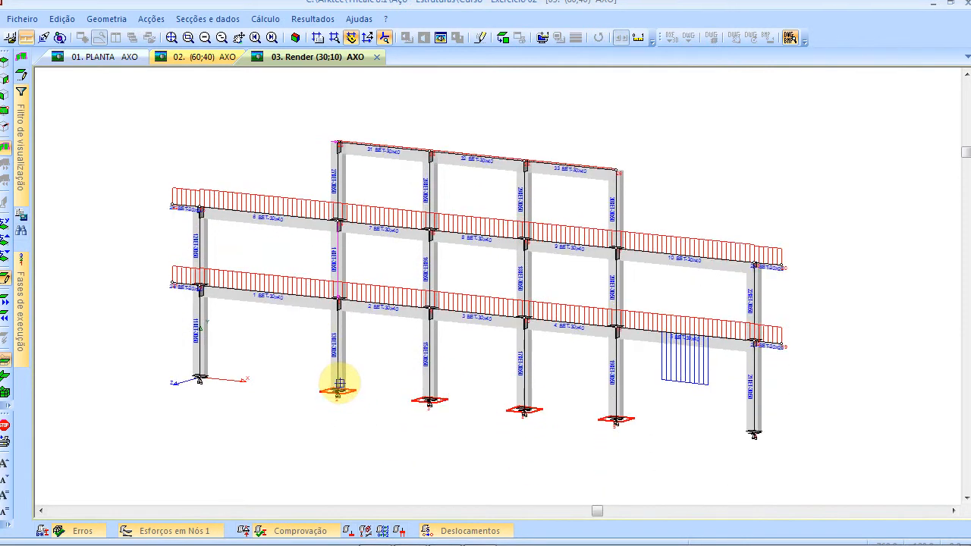
{"action": "left_click", "coordinate": [301, 132]}
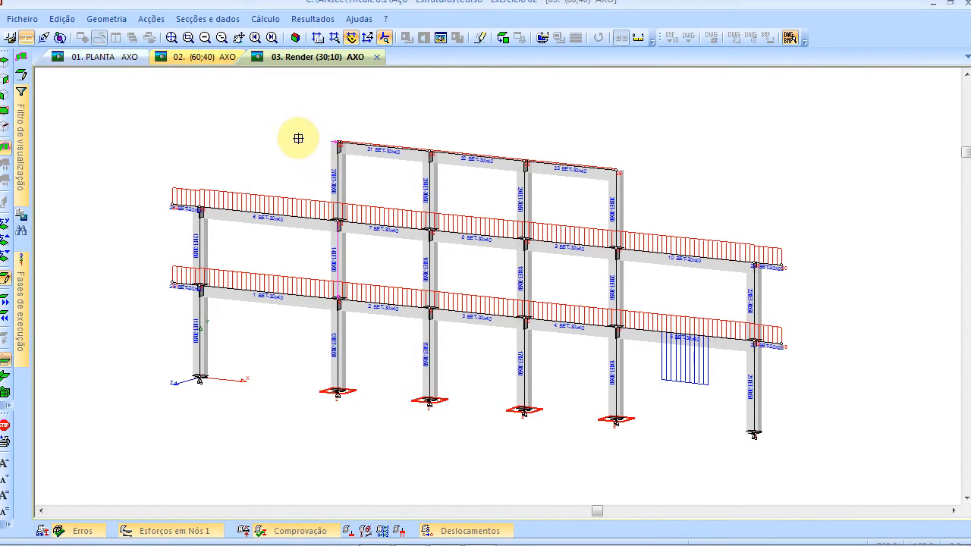
{"action": "left_click", "coordinate": [298, 142]}
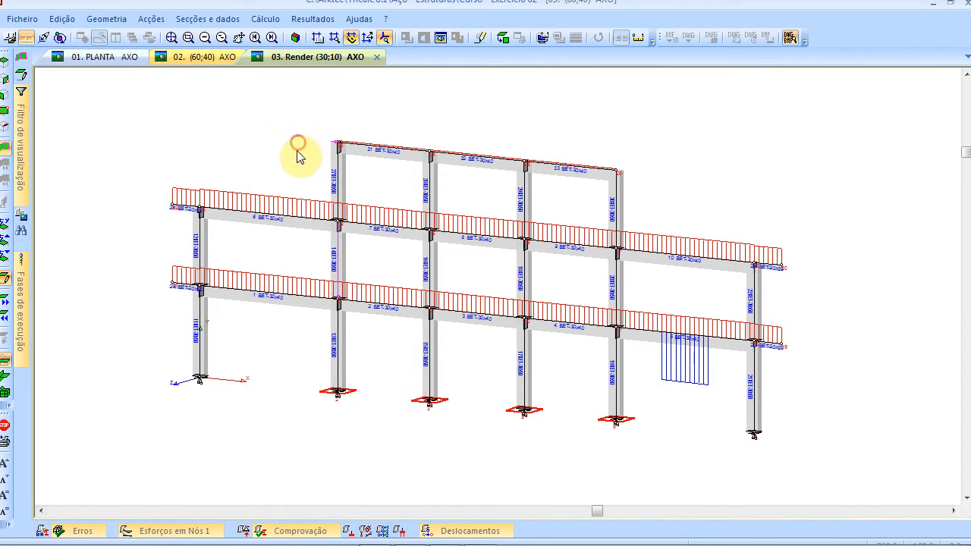
- Set up a pile cap with 4 circular piles, 100 cm spacing both ways, 45 cm edge distance and 50 cm height
{"action": "left_click", "coordinate": [100, 21]}
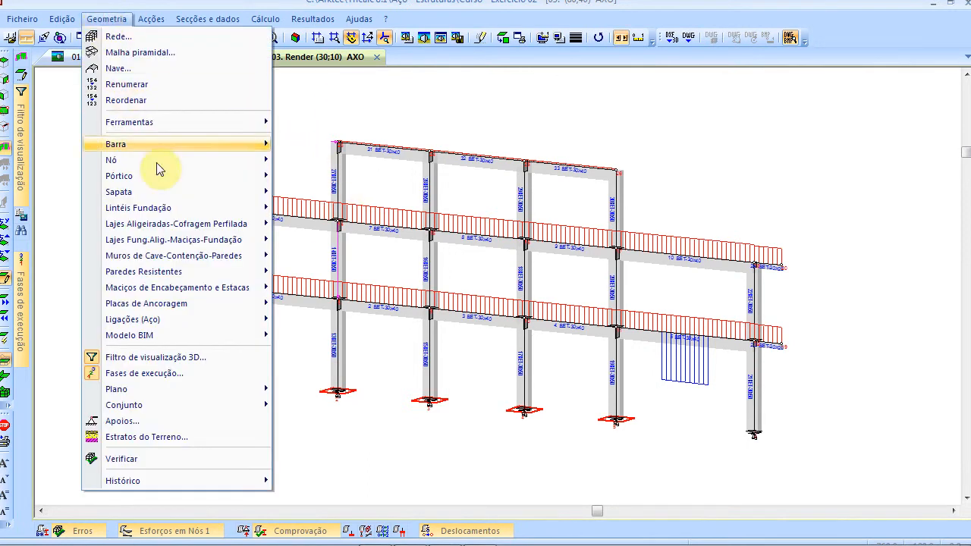
{"action": "mouse_move", "coordinate": [200, 288]}
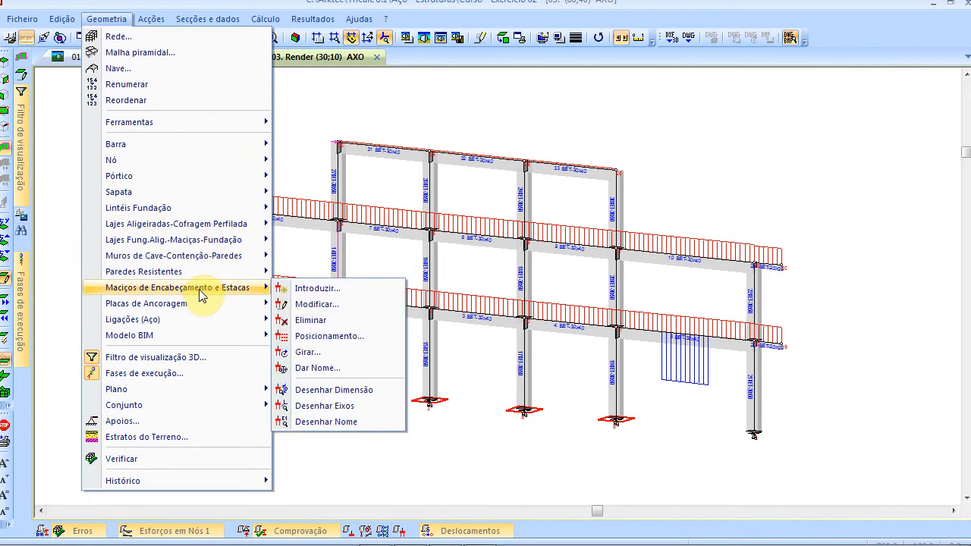
{"action": "left_click", "coordinate": [330, 292]}
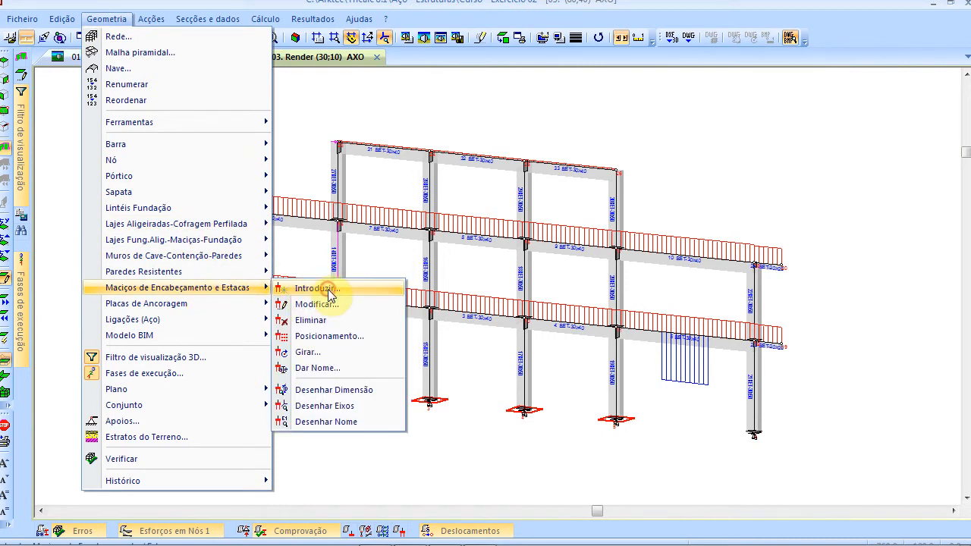
{"action": "left_click", "coordinate": [492, 207]}
{"action": "left_click", "coordinate": [489, 248]}
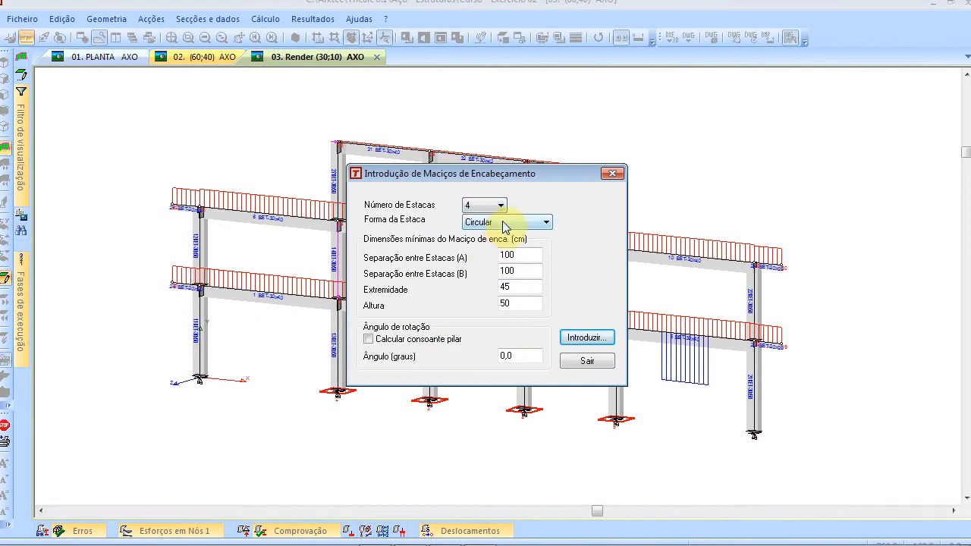
{"action": "left_click_drag", "start_coordinate": [515, 253], "coordinate": [456, 256]}
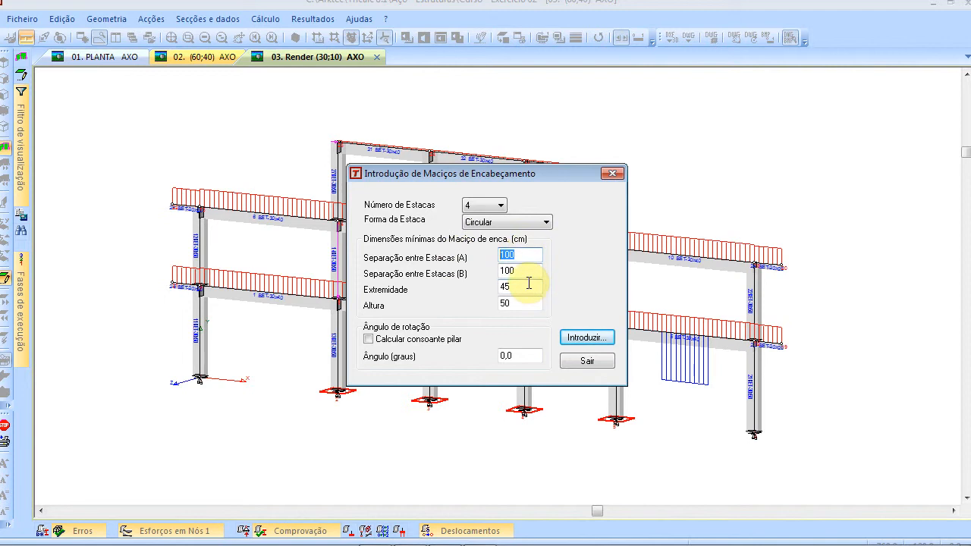
{"action": "left_click_drag", "start_coordinate": [519, 286], "coordinate": [468, 288]}
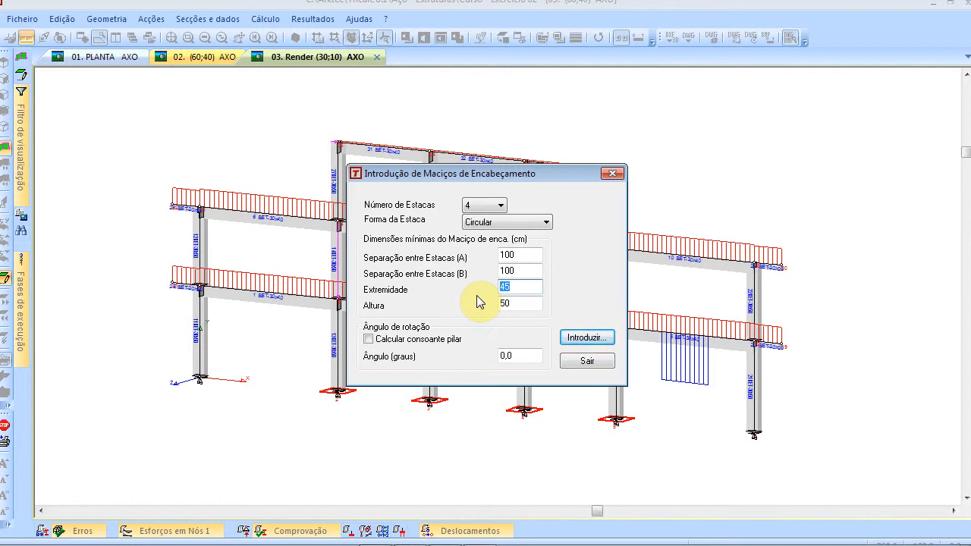
{"action": "left_click", "coordinate": [506, 304]}
{"action": "type", "text": "50"}
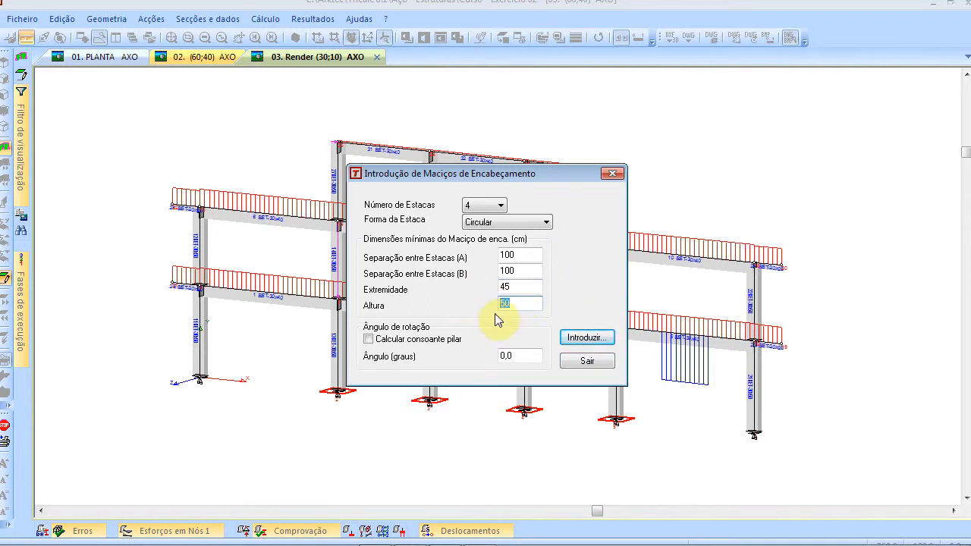
{"action": "left_click", "coordinate": [587, 338]}
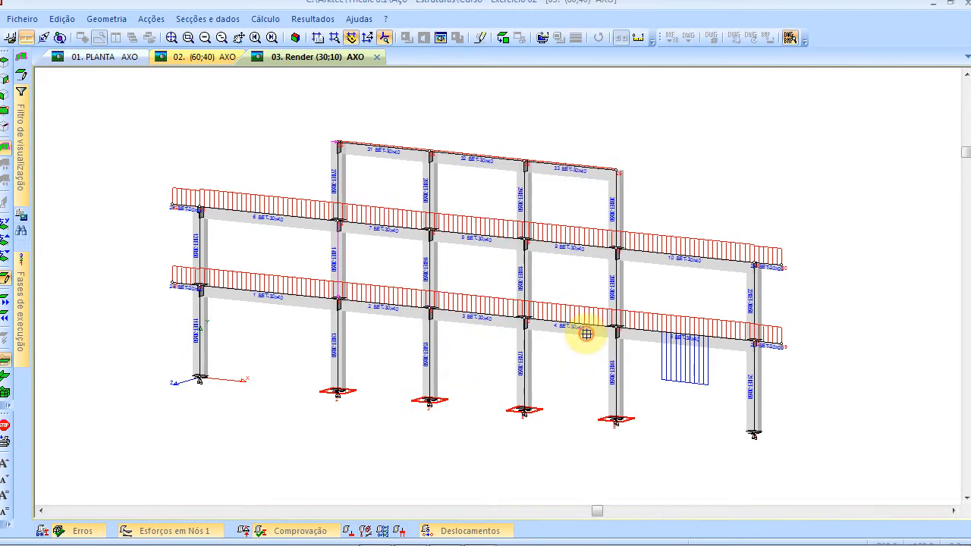
- Place the four-pile caps under the two outermost columns and finish the pile cap insertion
{"action": "left_click", "coordinate": [200, 380]}
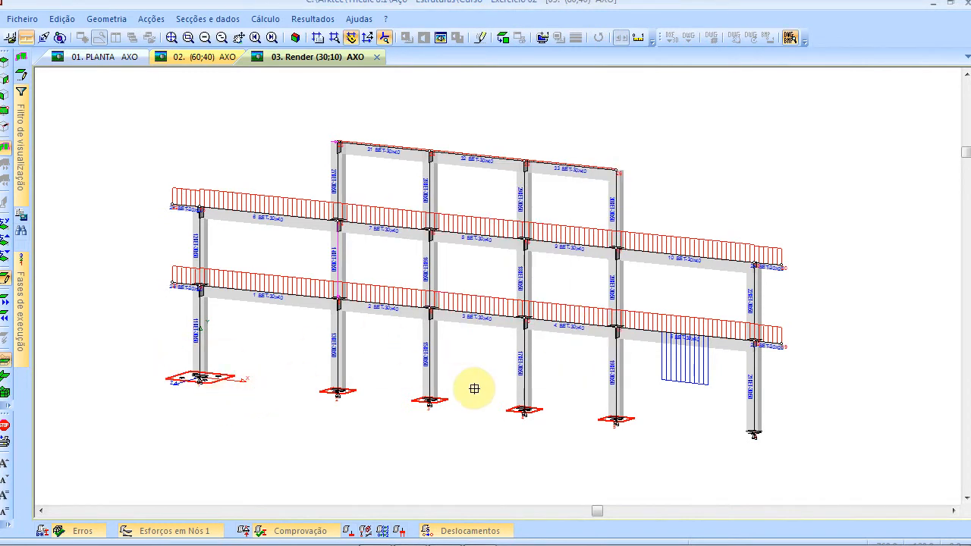
{"action": "key", "text": "Up"}
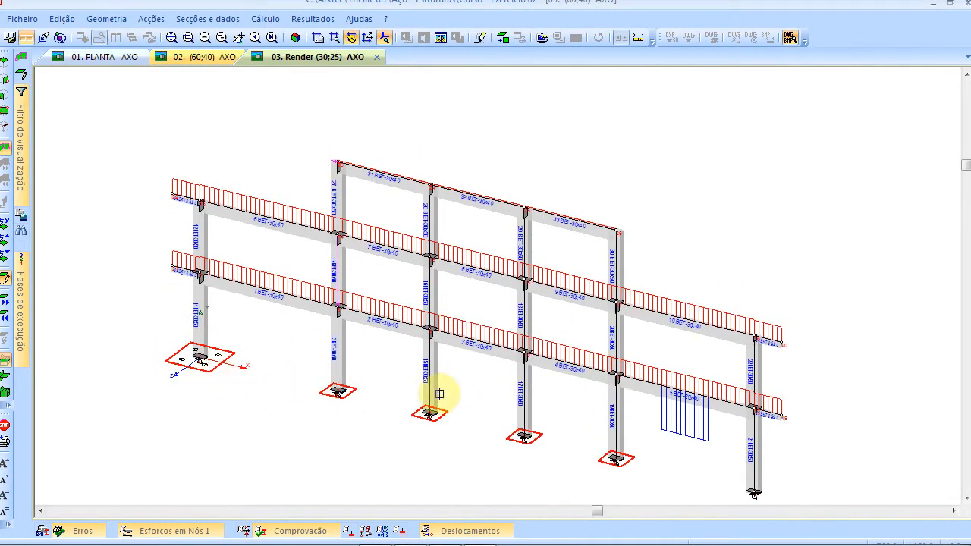
{"action": "left_click", "coordinate": [722, 463]}
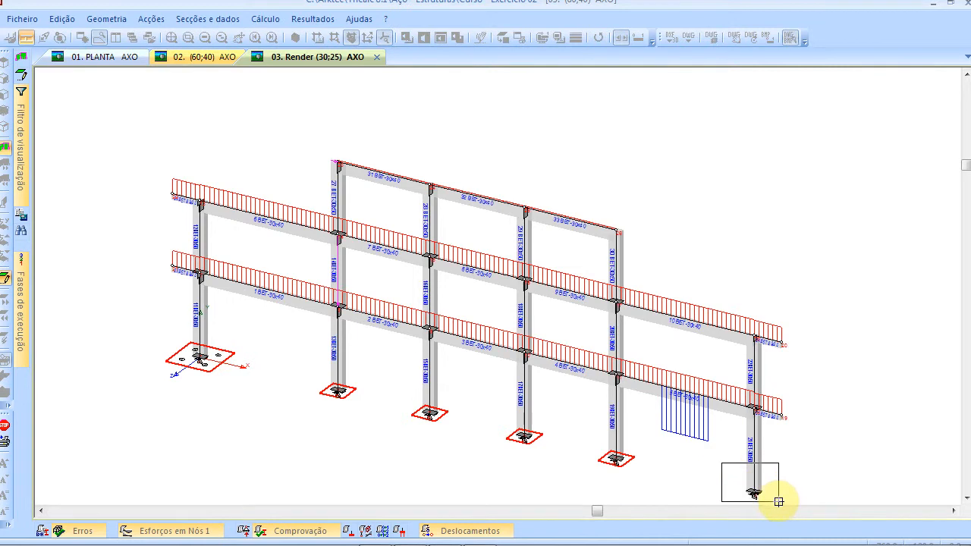
{"action": "left_click", "coordinate": [779, 498]}
{"action": "scroll", "coordinate": [668, 242], "scroll_direction": "down", "scroll_amount": 2}
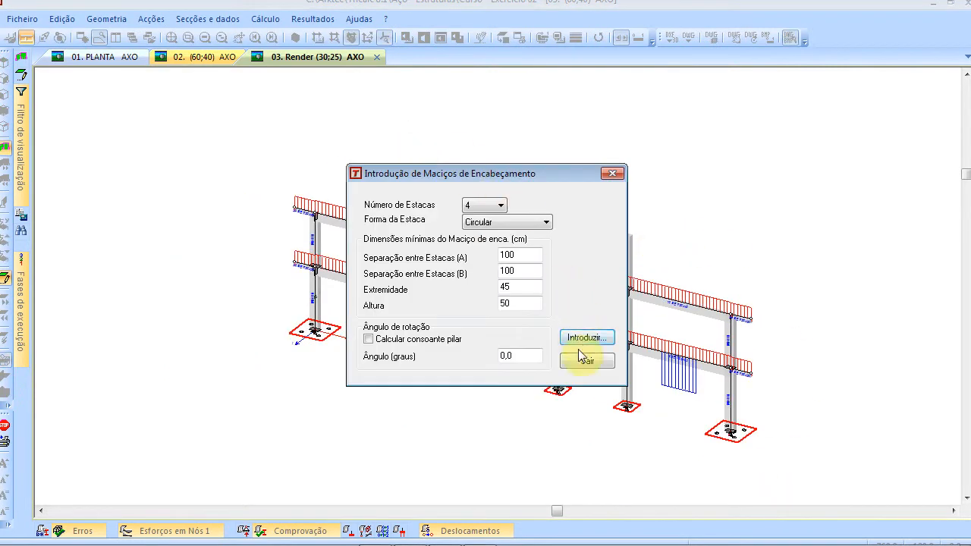
{"action": "left_click", "coordinate": [583, 356]}
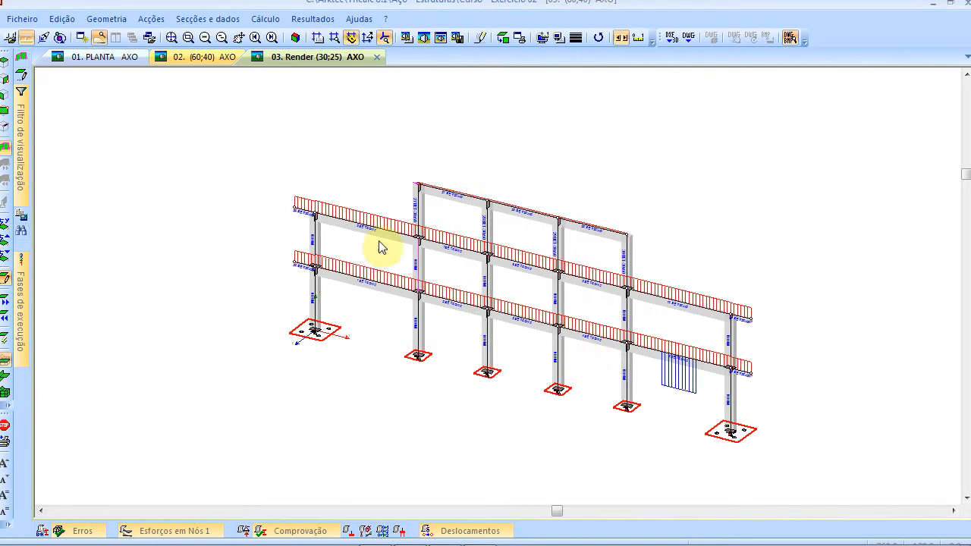
- Add foundation tie beams by two nodes from one end pile cap to the other, and inspect them along the column bases
{"action": "left_click", "coordinate": [114, 21]}
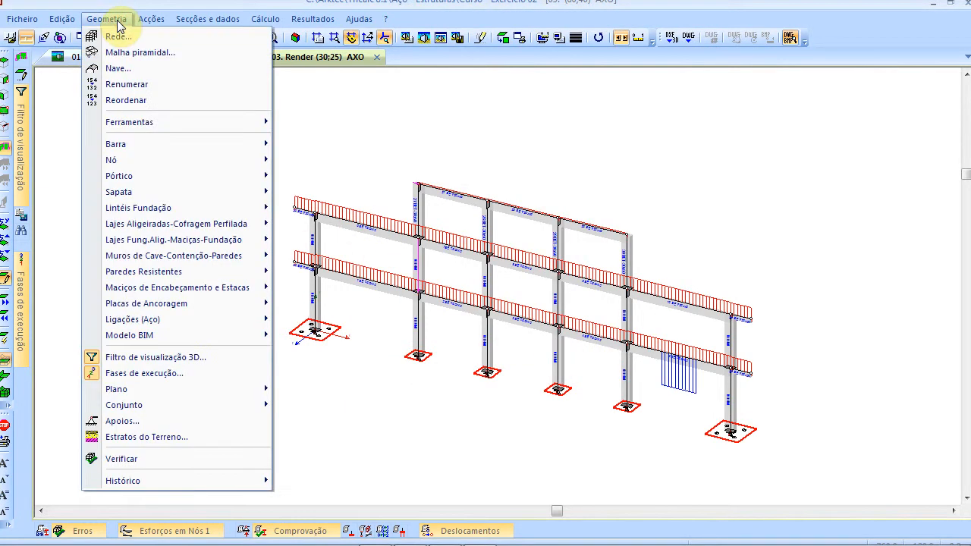
{"action": "mouse_move", "coordinate": [193, 210]}
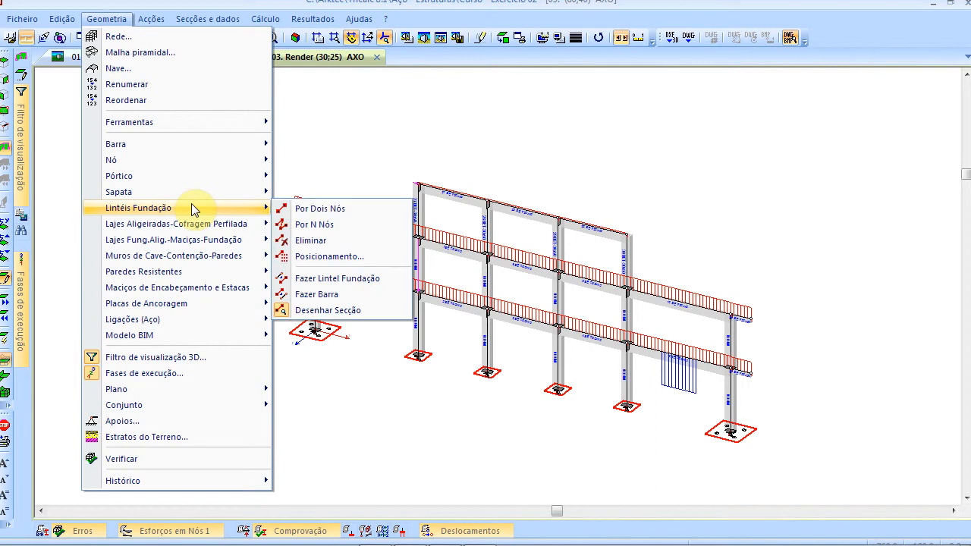
{"action": "left_click", "coordinate": [323, 209]}
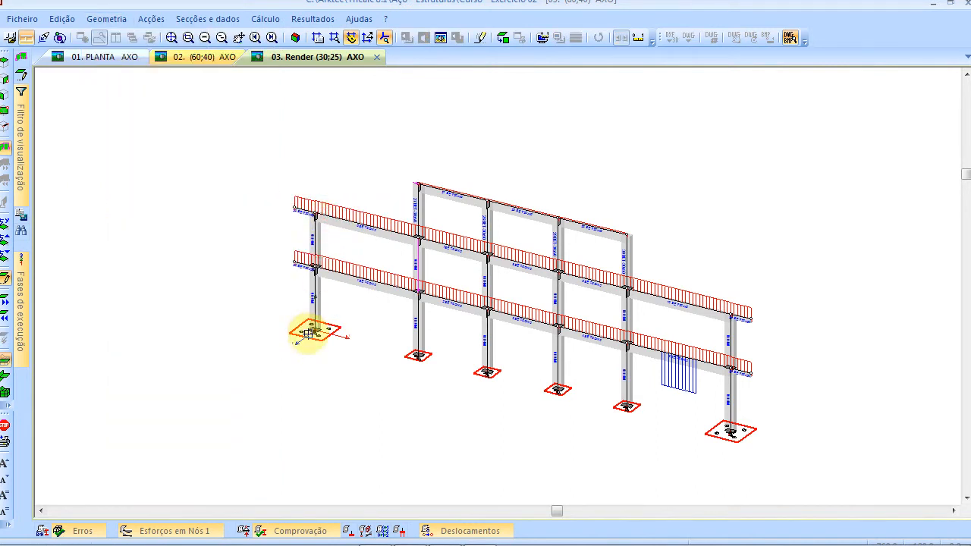
{"action": "left_click", "coordinate": [316, 330]}
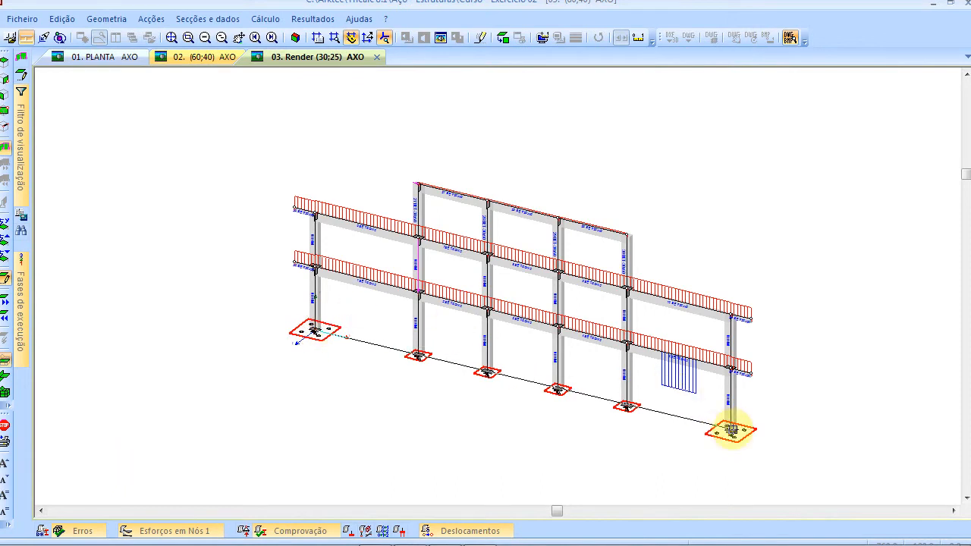
{"action": "left_click", "coordinate": [731, 431]}
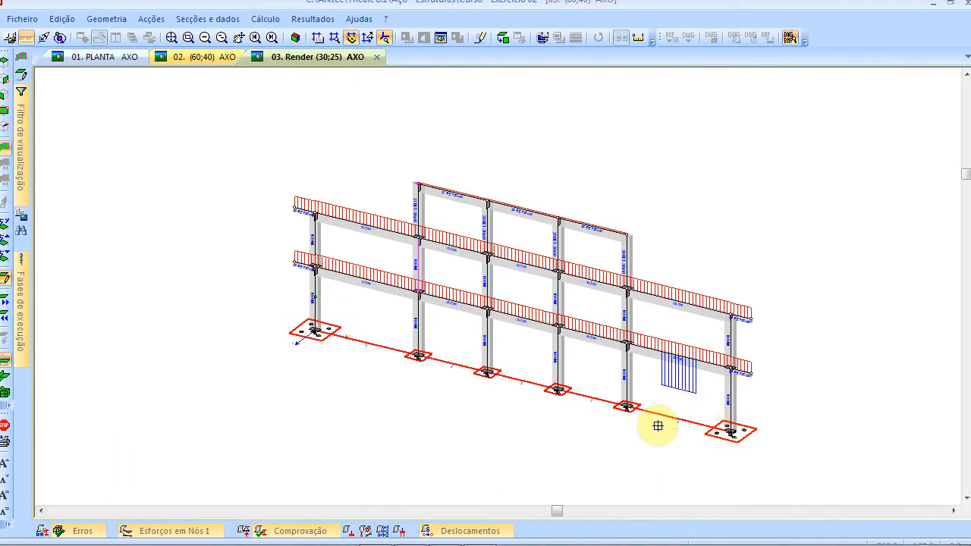
{"action": "scroll", "coordinate": [433, 370], "scroll_direction": "up", "scroll_amount": 3}
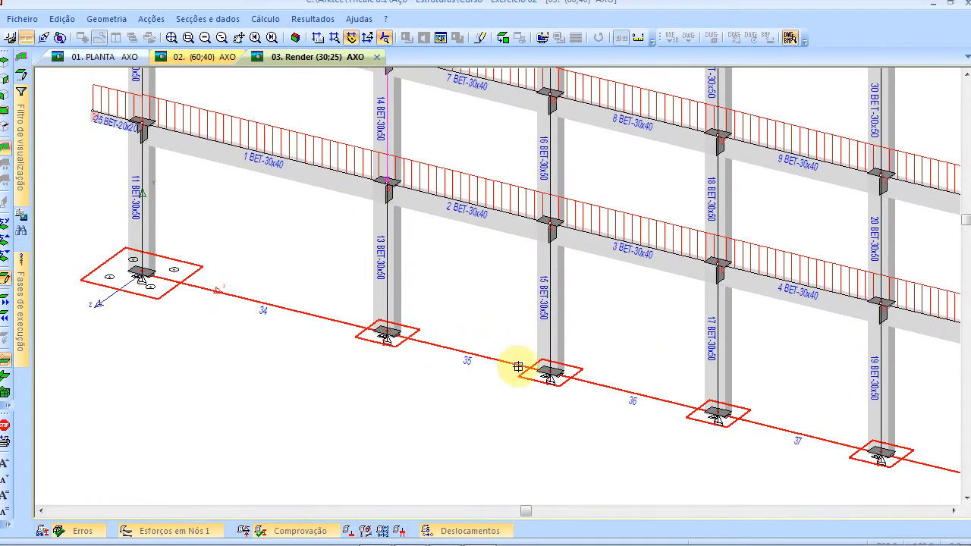
{"action": "middle_click_drag", "start_coordinate": [783, 407], "coordinate": [527, 347]}
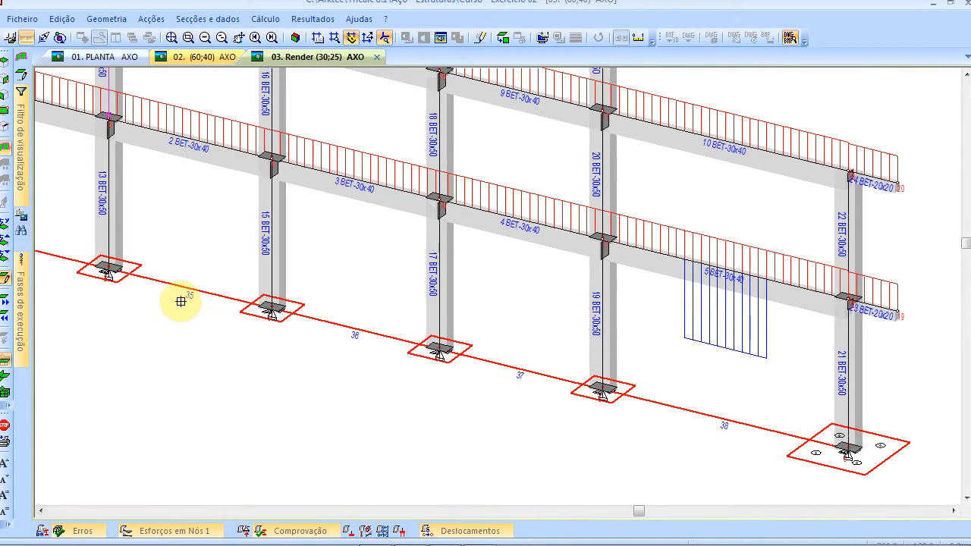
{"action": "scroll", "coordinate": [189, 298], "scroll_direction": "up", "scroll_amount": 2}
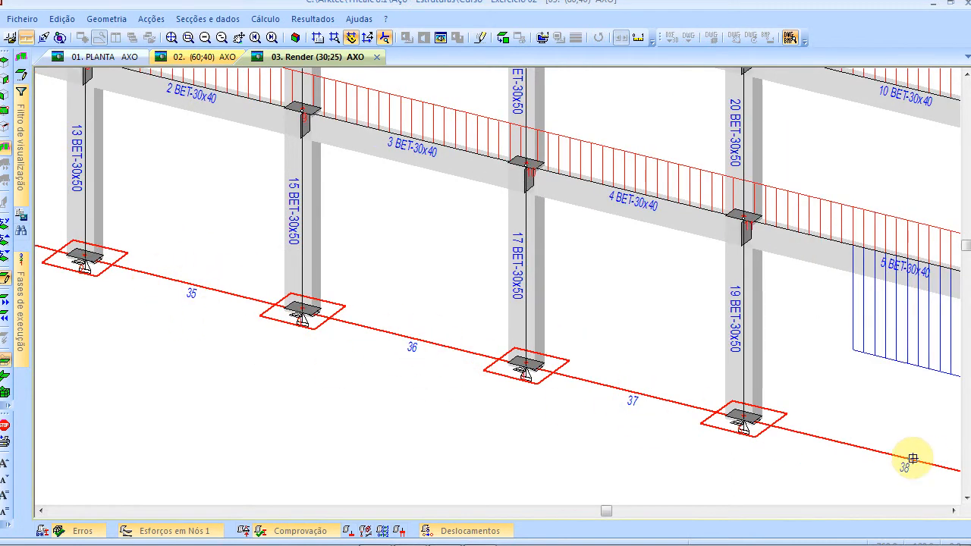
{"action": "scroll", "coordinate": [852, 449], "scroll_direction": "down", "scroll_amount": 3}
{"action": "scroll", "coordinate": [702, 329], "scroll_direction": "down", "scroll_amount": 2}
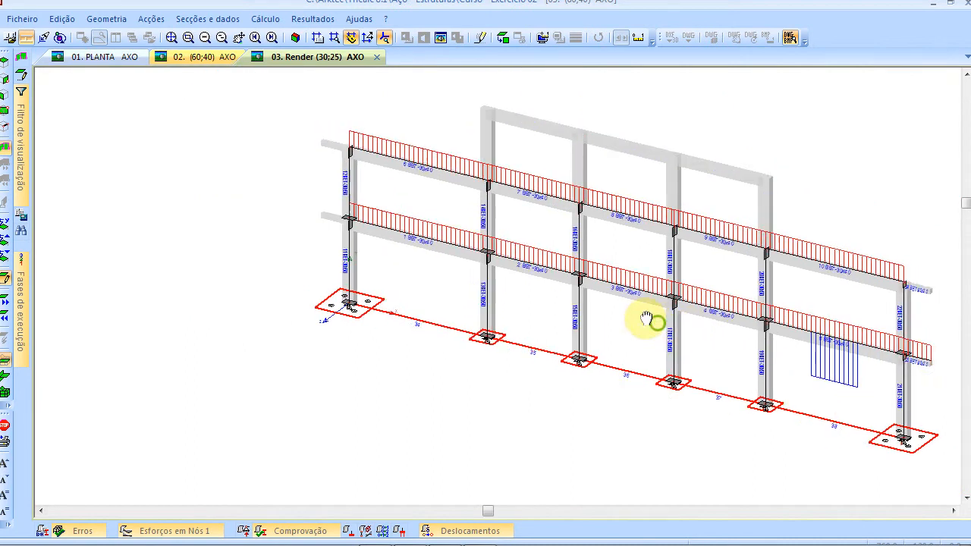
- Inspect the foundation tie beams along the column bases, end the tie beam insertion and show the whole frame
{"action": "middle_click_drag", "start_coordinate": [644, 319], "coordinate": [473, 331]}
{"action": "middle_click_drag", "start_coordinate": [469, 290], "coordinate": [444, 301]}
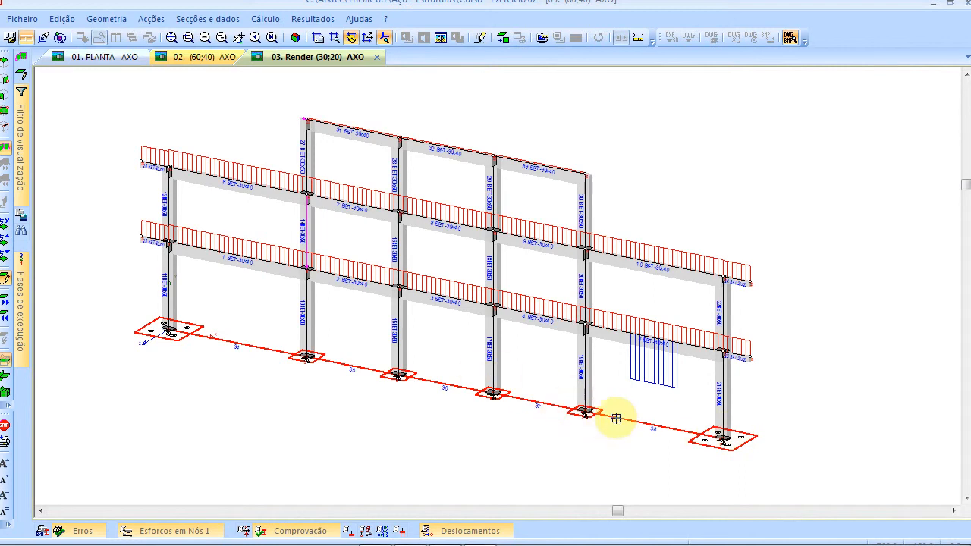
{"action": "scroll", "coordinate": [581, 415], "scroll_direction": "up", "scroll_amount": 2}
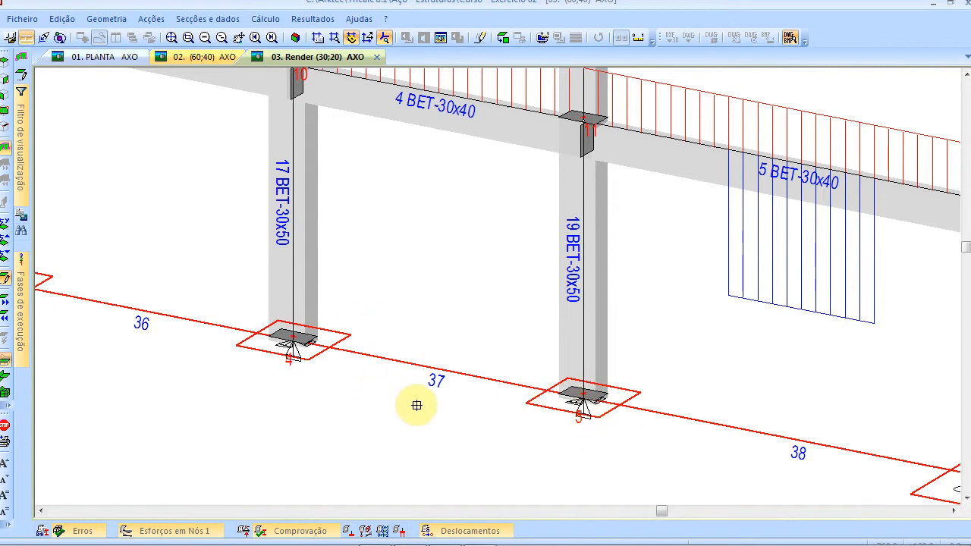
{"action": "key", "text": "Down"}
{"action": "key", "text": "Up"}
{"action": "key", "text": "Up"}
{"action": "left_click", "coordinate": [218, 219]}
{"action": "left_click", "coordinate": [171, 37]}
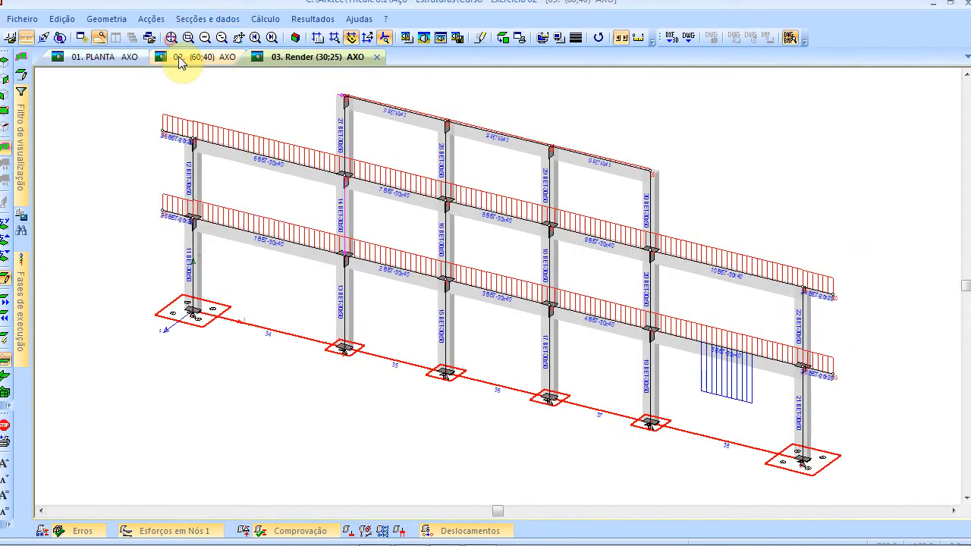
- Renumber the structure and reorder the numbering of its nodes and bars
{"action": "left_click", "coordinate": [124, 20]}
{"action": "left_click", "coordinate": [137, 83]}
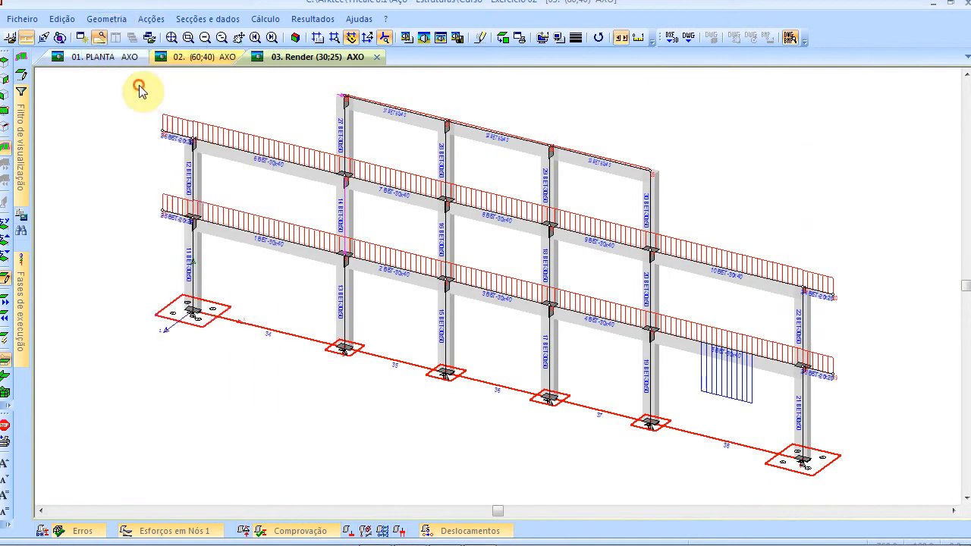
{"action": "left_click", "coordinate": [111, 19]}
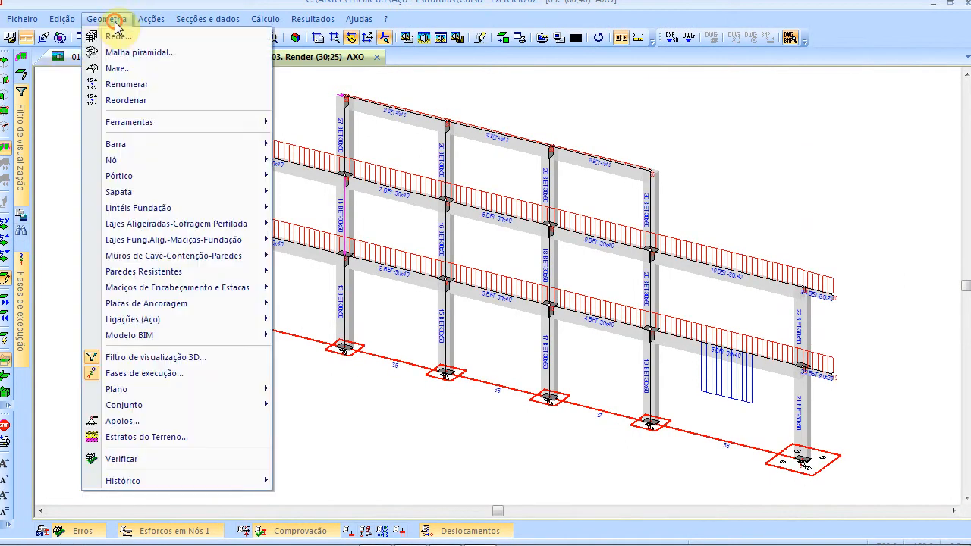
{"action": "left_click", "coordinate": [134, 97]}
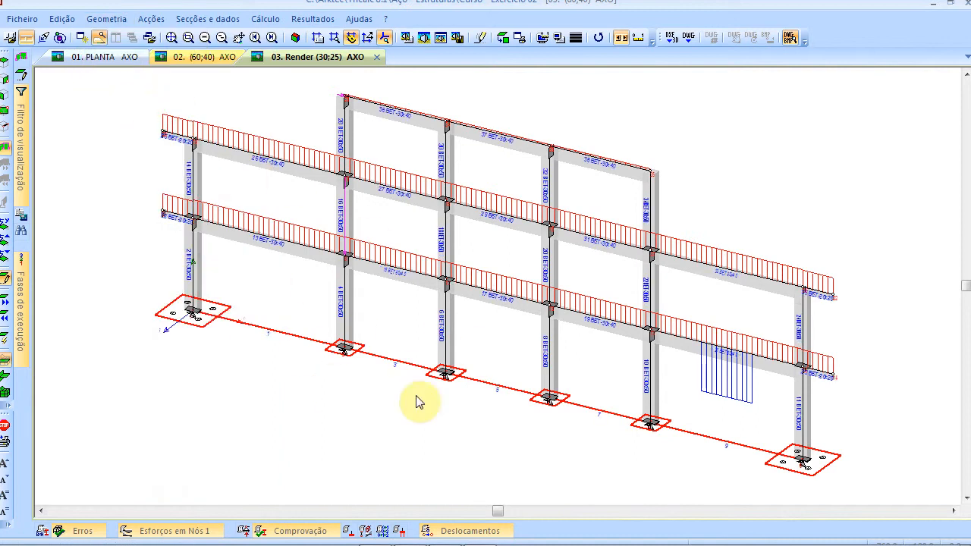
- Verify the structure's geometry using the proposed verification options and close the verification report
{"action": "left_click", "coordinate": [114, 20]}
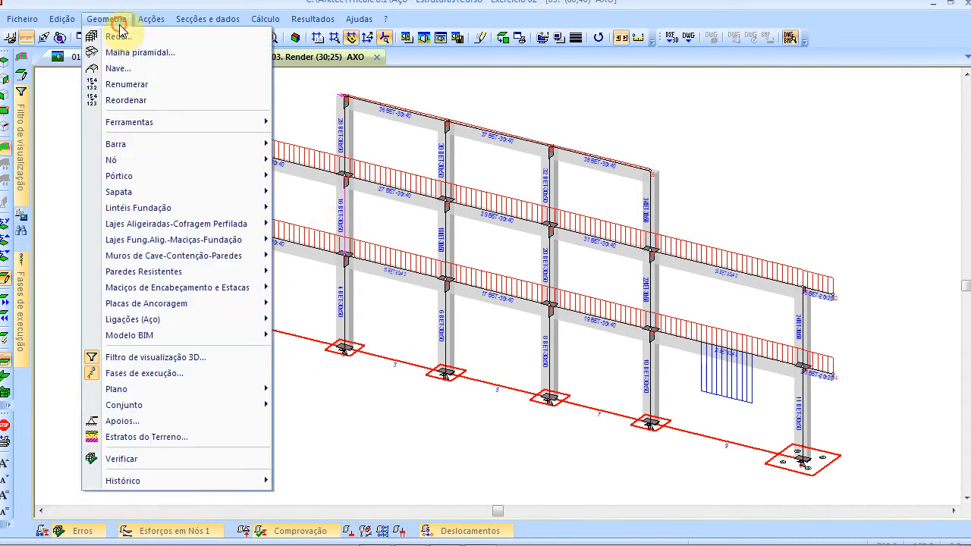
{"action": "left_click", "coordinate": [184, 457]}
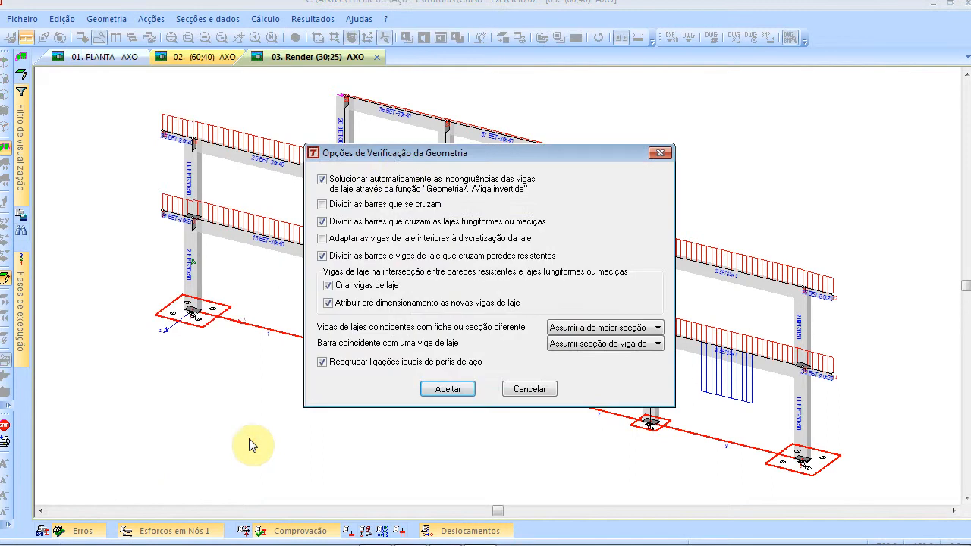
{"action": "left_click", "coordinate": [444, 389]}
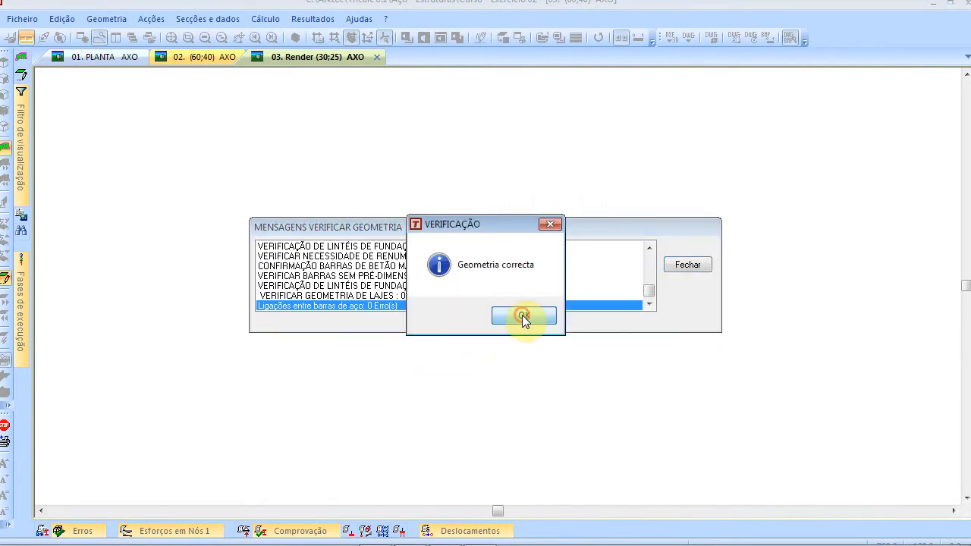
{"action": "left_click", "coordinate": [523, 316]}
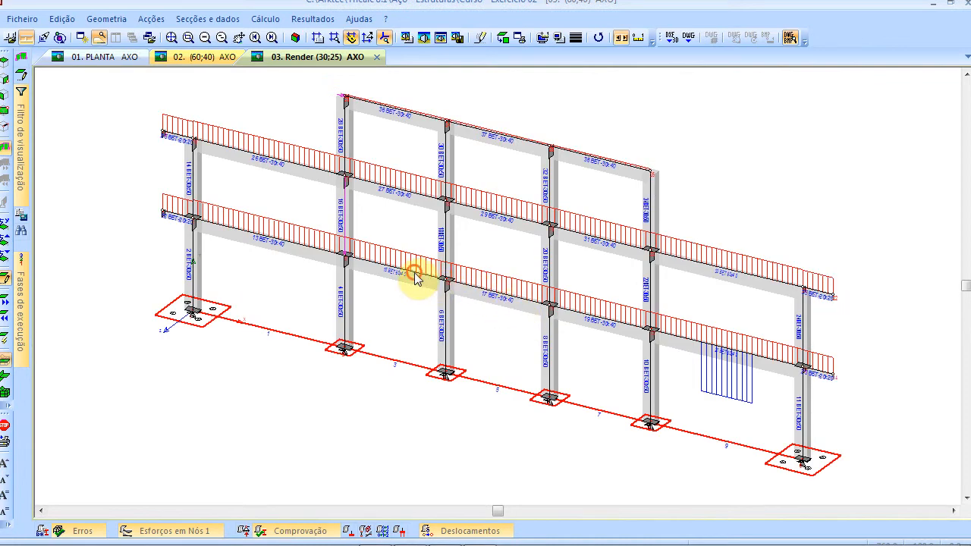
- Generate automatic frames with an alignment grid, letters along Xg+ and numbers along Zg+, definition level 0,0 cm and maximum plane angle 15°
{"action": "scroll", "coordinate": [451, 281], "scroll_direction": "up", "scroll_amount": 1}
{"action": "scroll", "coordinate": [458, 302], "scroll_direction": "down", "scroll_amount": 1, "text": "shift"}
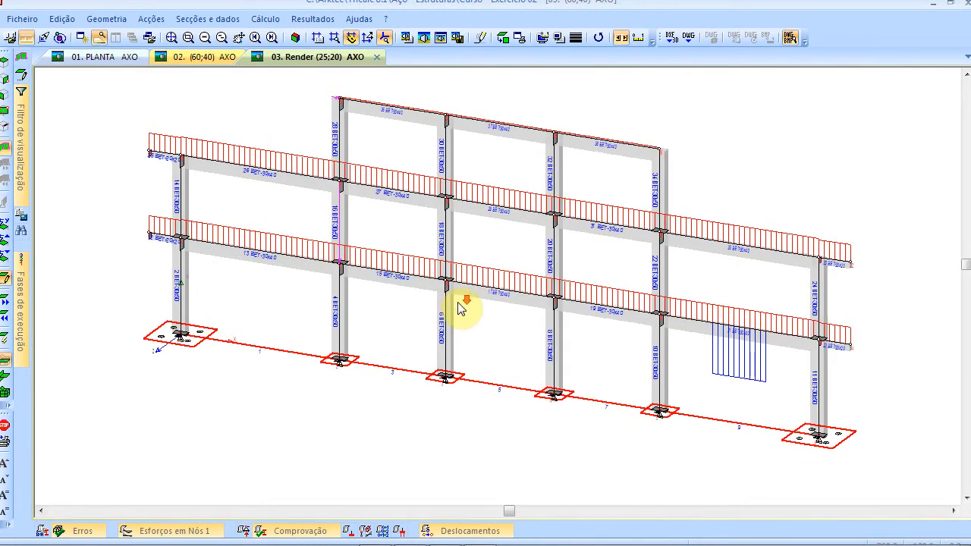
{"action": "scroll", "coordinate": [457, 302], "scroll_direction": "down", "scroll_amount": 1}
{"action": "middle_click_drag", "start_coordinate": [481, 248], "coordinate": [460, 273]}
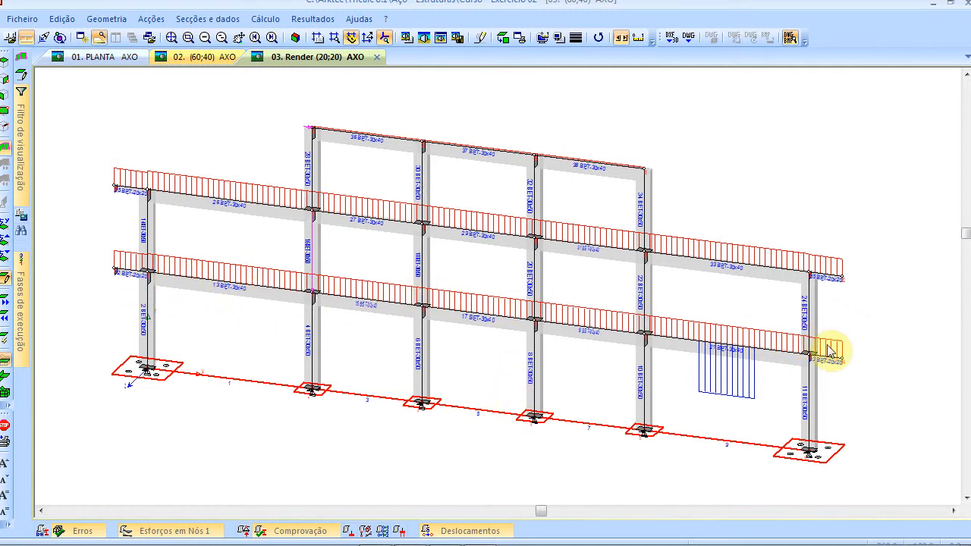
{"action": "left_click", "coordinate": [99, 19]}
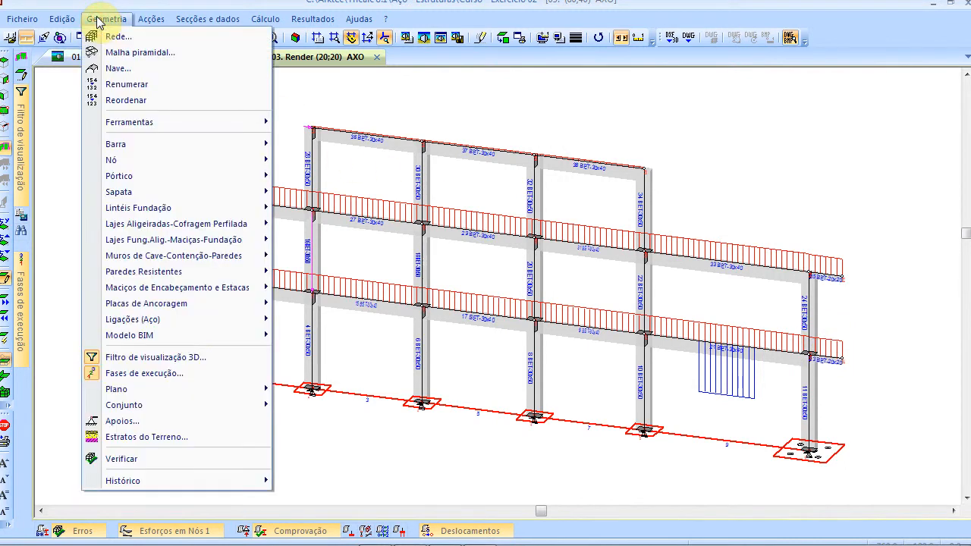
{"action": "mouse_move", "coordinate": [158, 176]}
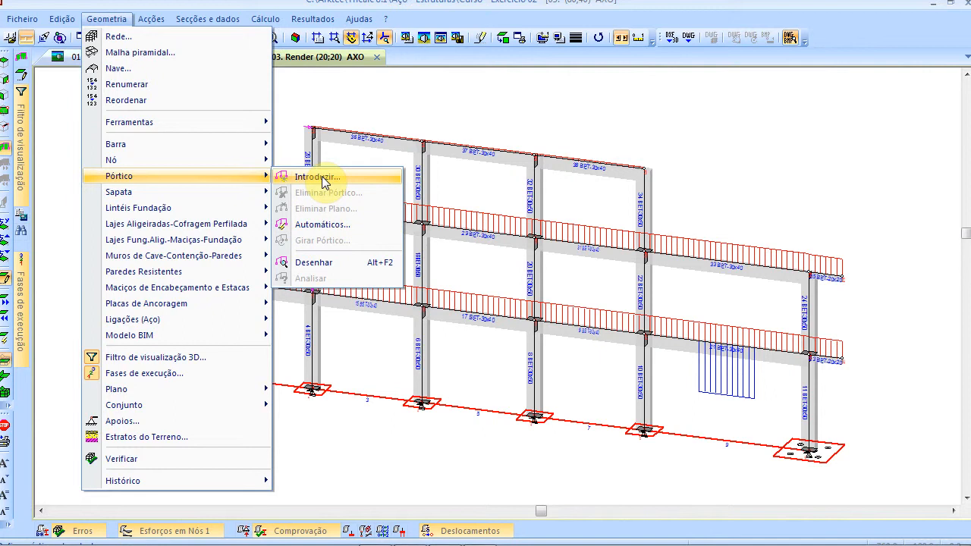
{"action": "left_click", "coordinate": [325, 226]}
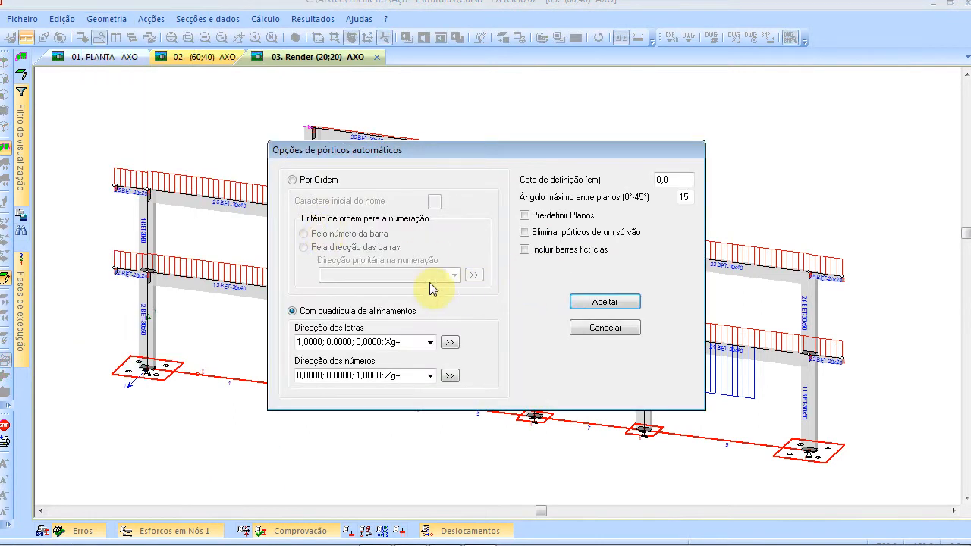
{"action": "left_click", "coordinate": [585, 308]}
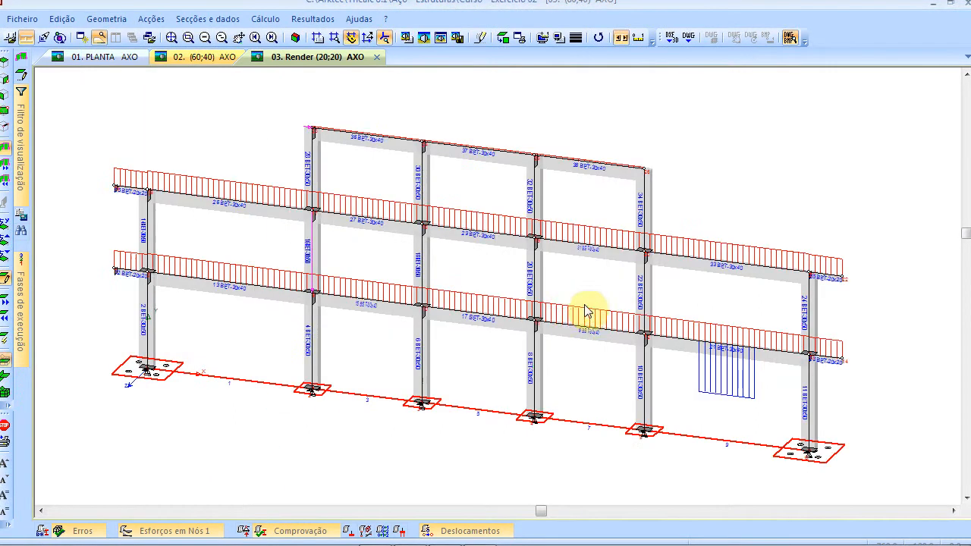
{"action": "left_click", "coordinate": [21, 71]}
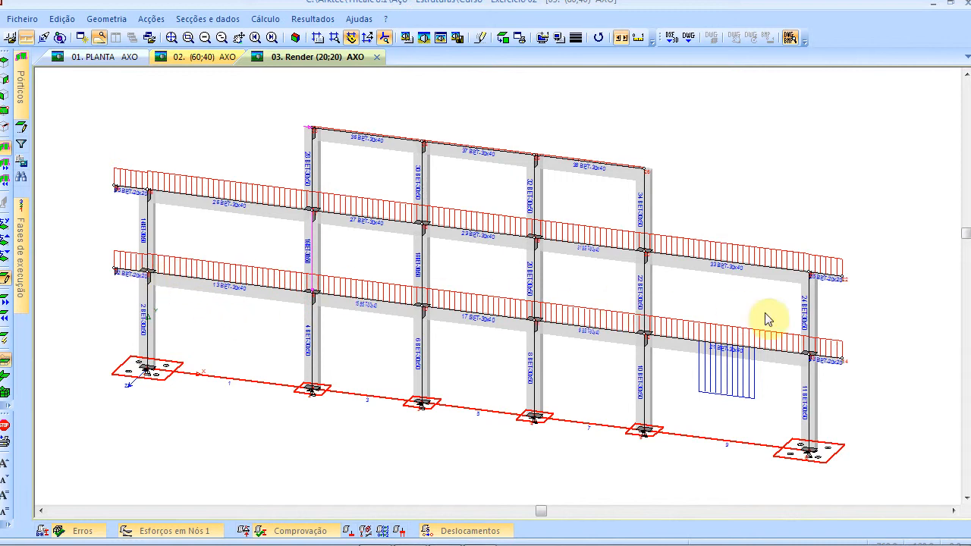
{"action": "left_click", "coordinate": [511, 162]}
{"action": "left_click", "coordinate": [250, 107]}
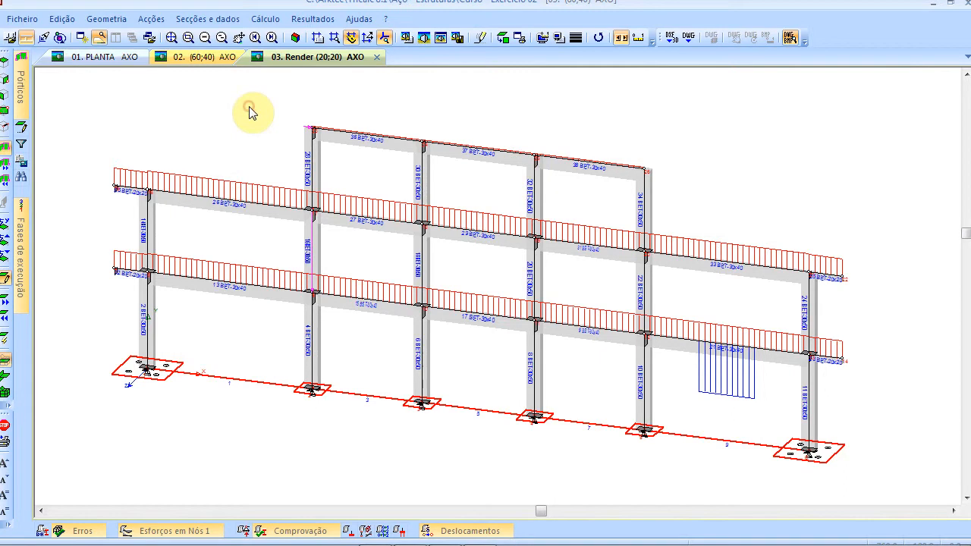
- Review the load case combination settings, including self-weight, wind and seismic options, and leave without changes
{"action": "left_click", "coordinate": [152, 19]}
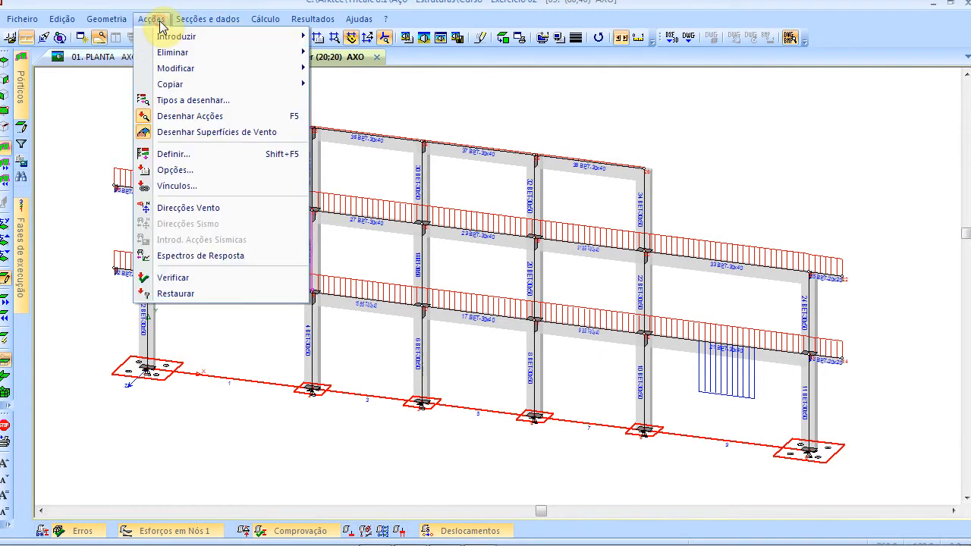
{"action": "left_click", "coordinate": [196, 174]}
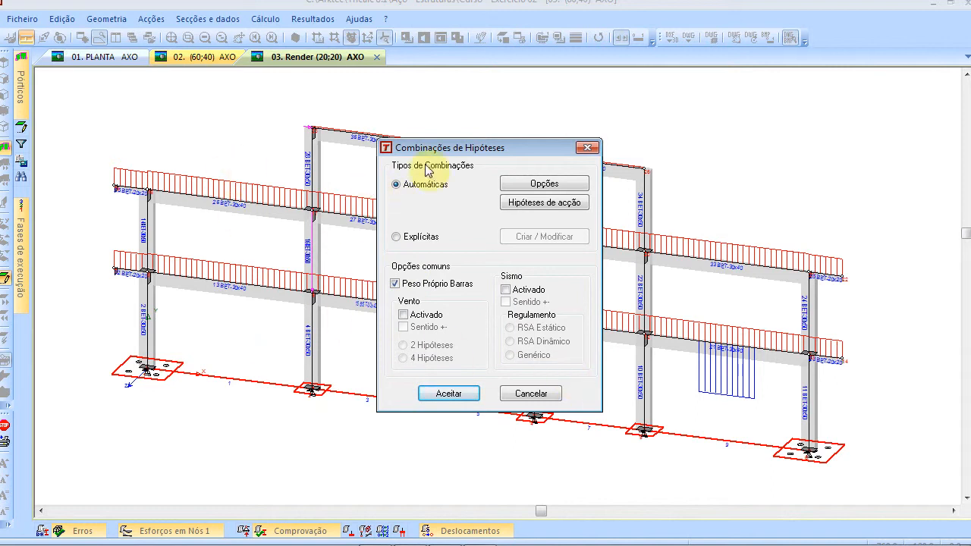
{"action": "left_click", "coordinate": [531, 394]}
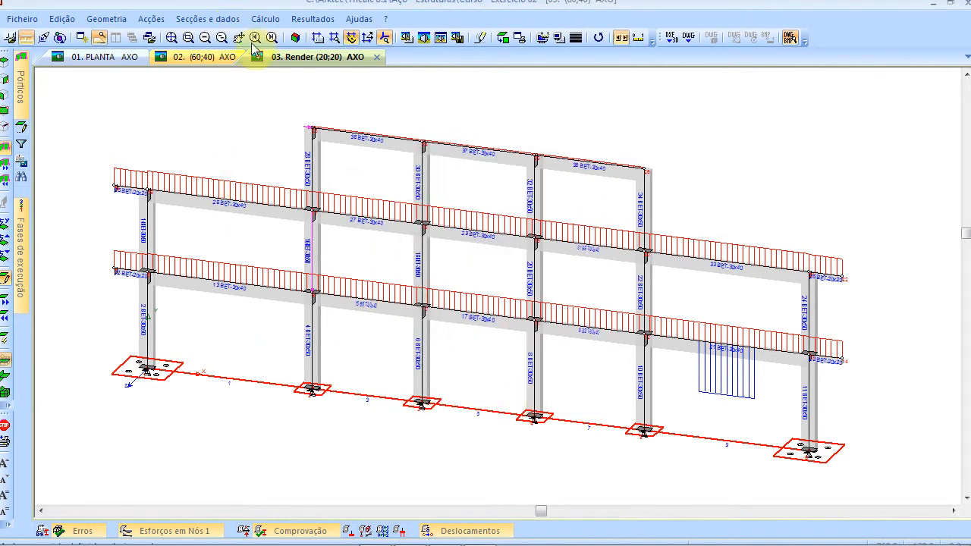
- Review the reinforced concrete and steel grades assigned to footings, tie beams and pile caps, and leave without changes
{"action": "left_click", "coordinate": [261, 19]}
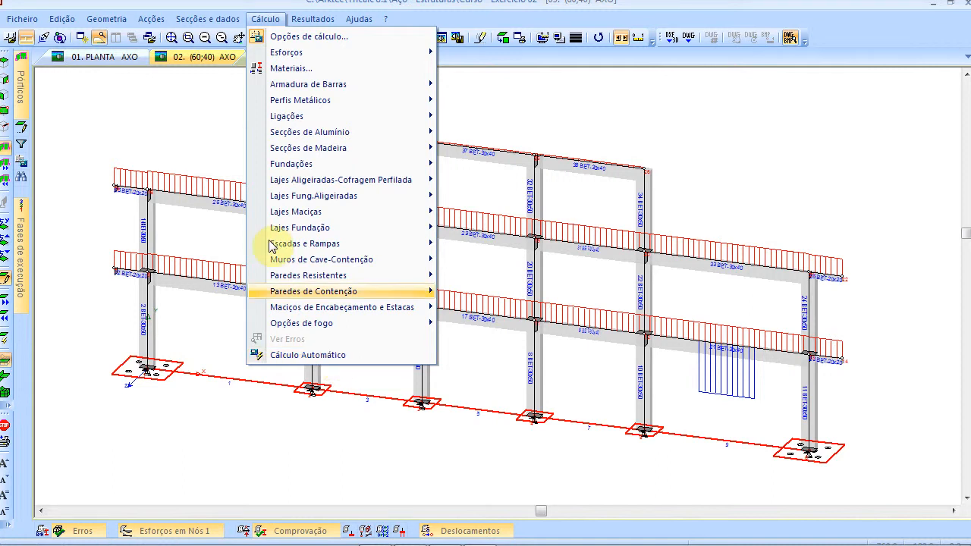
{"action": "left_click", "coordinate": [184, 135]}
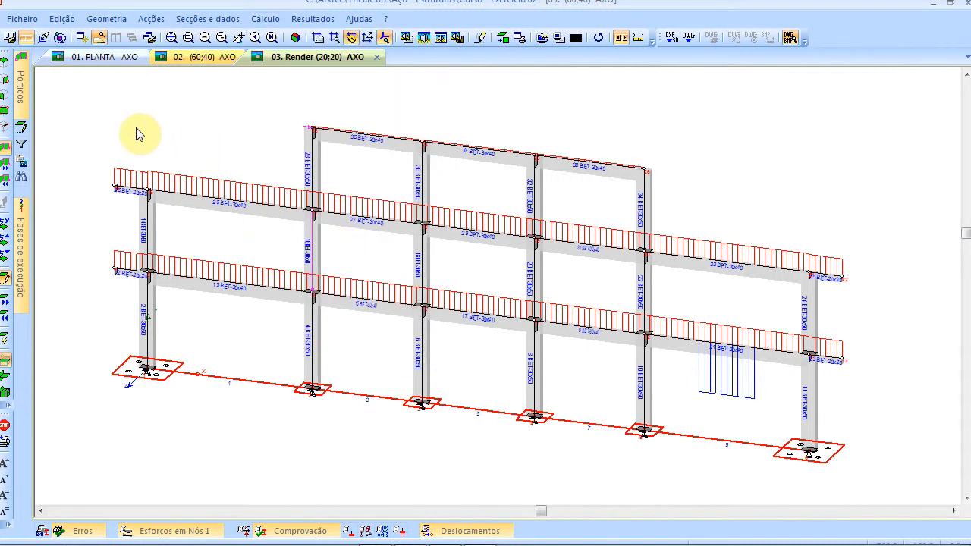
{"action": "left_click", "coordinate": [266, 19]}
{"action": "left_click", "coordinate": [274, 70]}
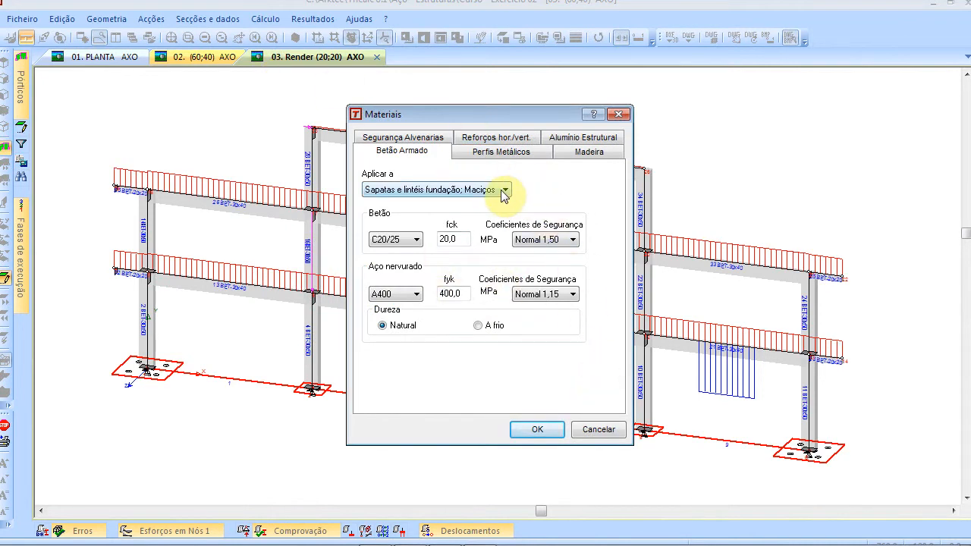
{"action": "left_click", "coordinate": [596, 429]}
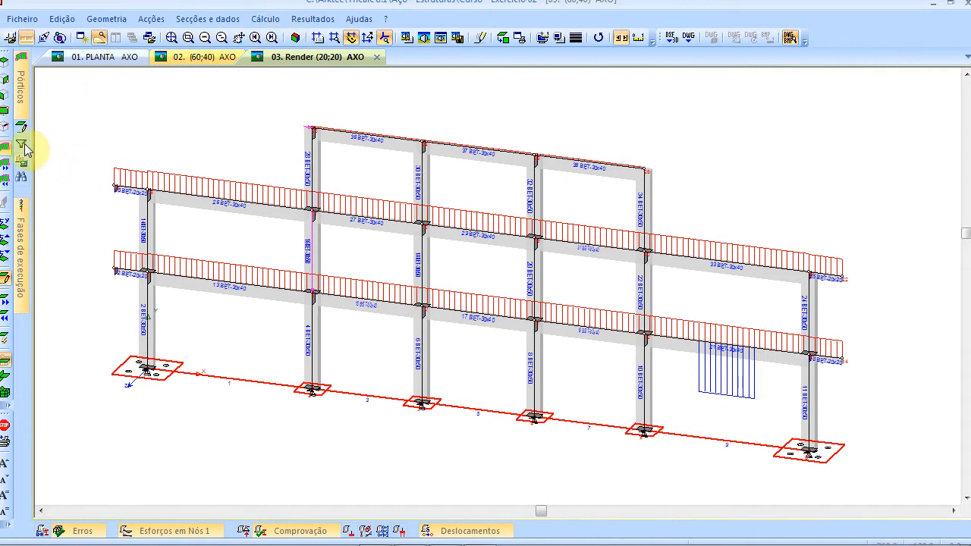
- Review the general bar reinforcement options for longitudinal steel in beams and columns, and accept them
{"action": "mouse_move", "coordinate": [24, 221]}
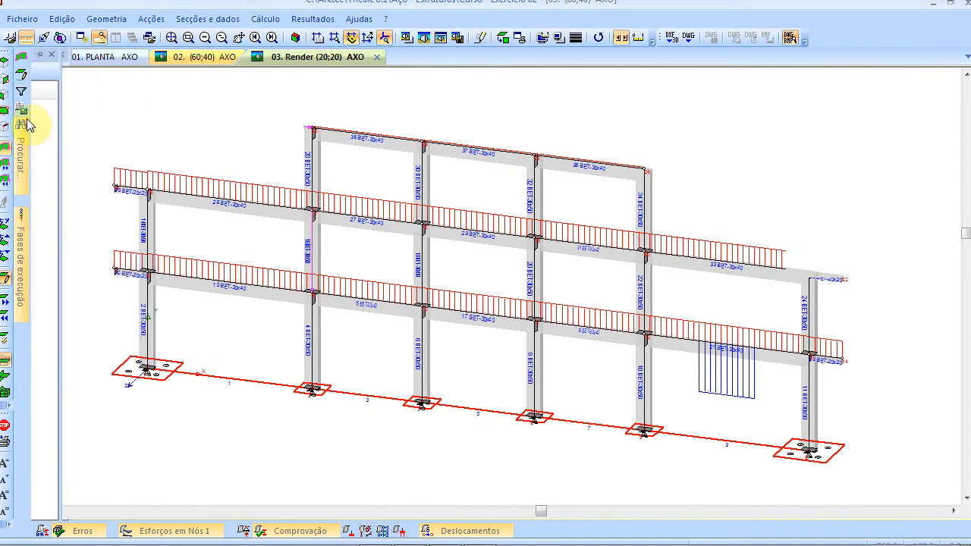
{"action": "mouse_move", "coordinate": [25, 114]}
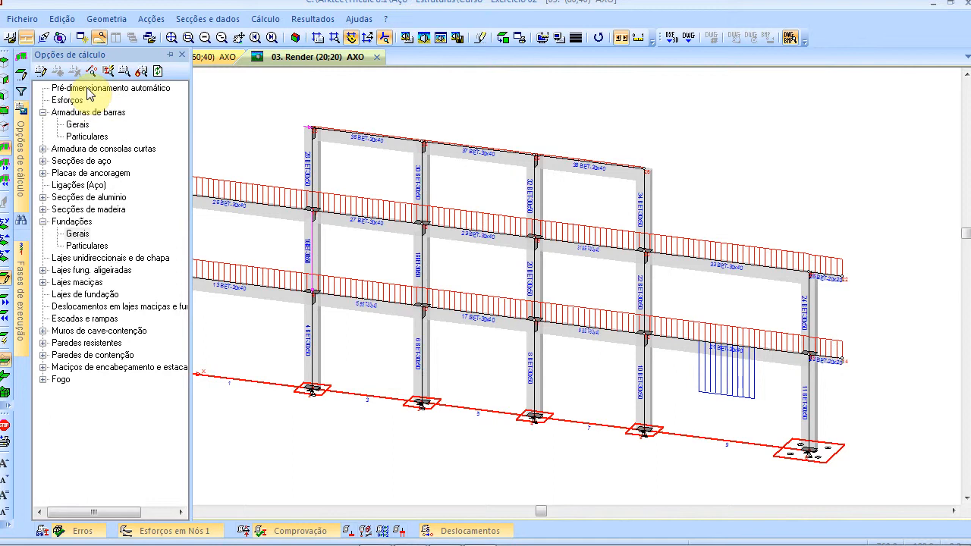
{"action": "double_click", "coordinate": [77, 124]}
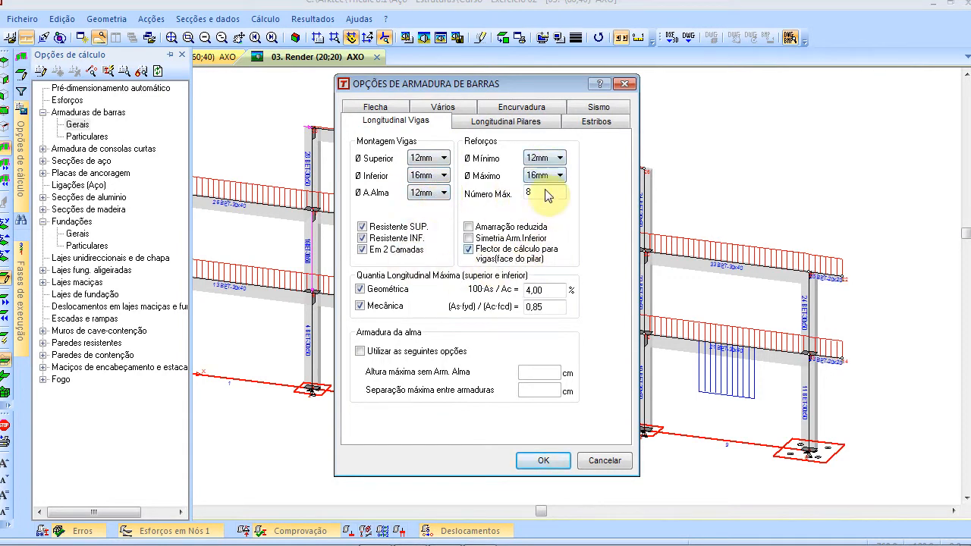
{"action": "left_click", "coordinate": [510, 123]}
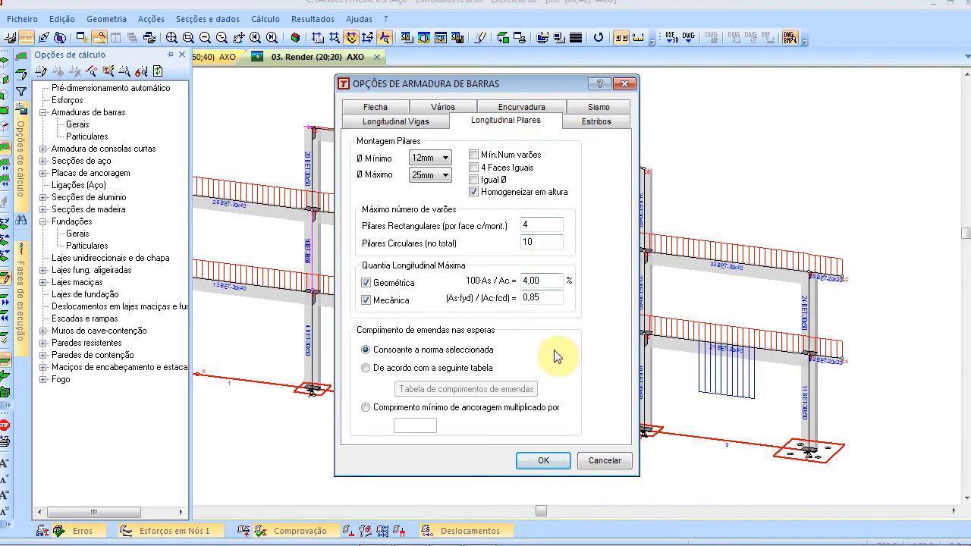
{"action": "left_click", "coordinate": [546, 461]}
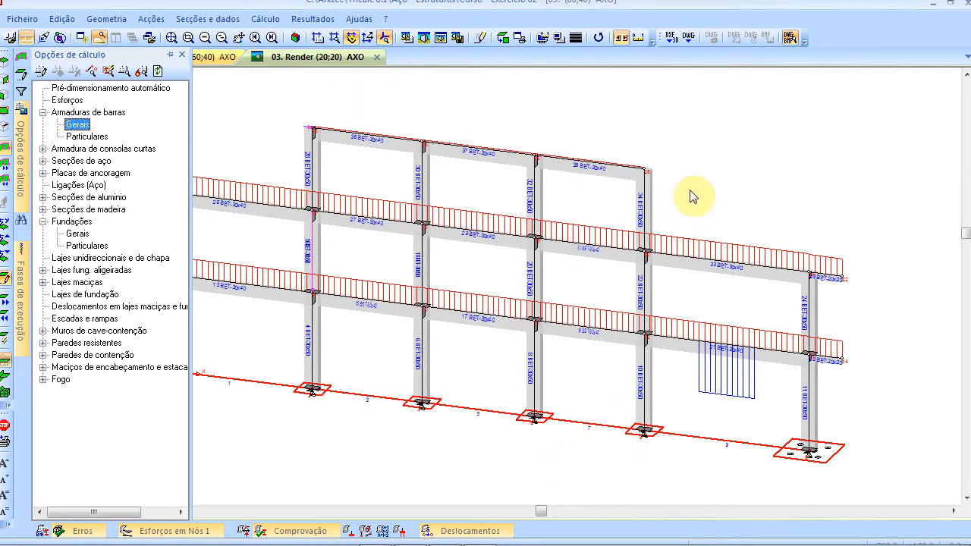
- Switch to the course presentation in PowerPoint
{"action": "key", "text": "alt+Tab"}
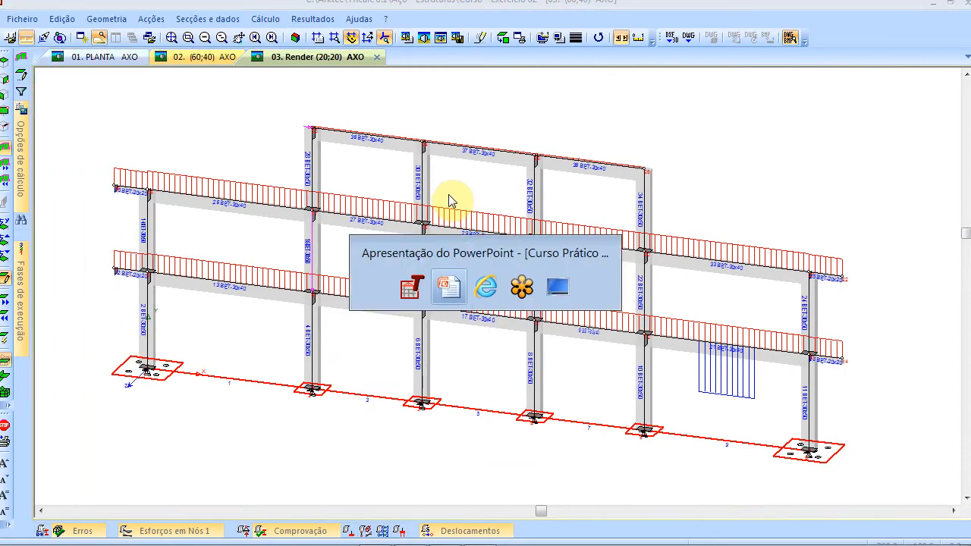
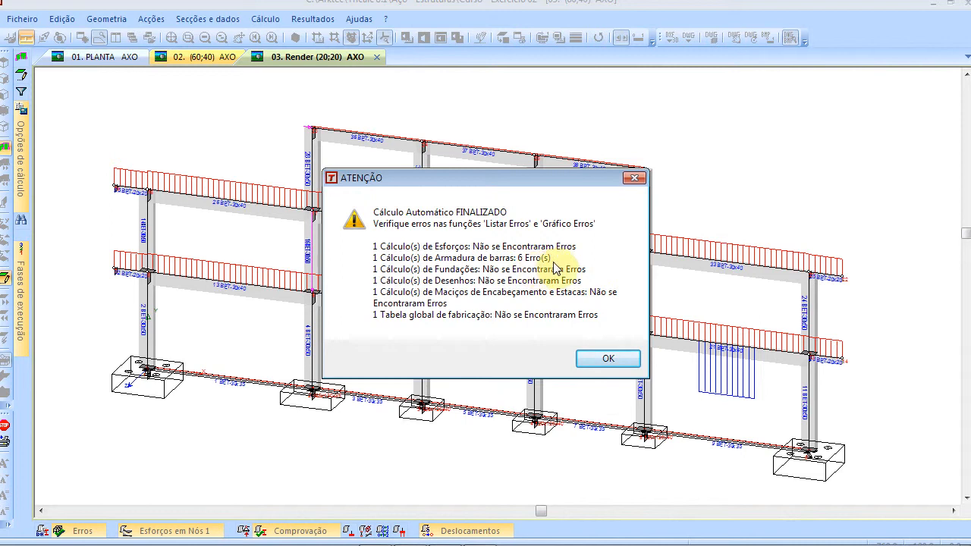
- Dismiss the automatic calculation summary and examine the calculated footings, pile caps and piles under the frame
{"action": "left_click", "coordinate": [604, 359]}
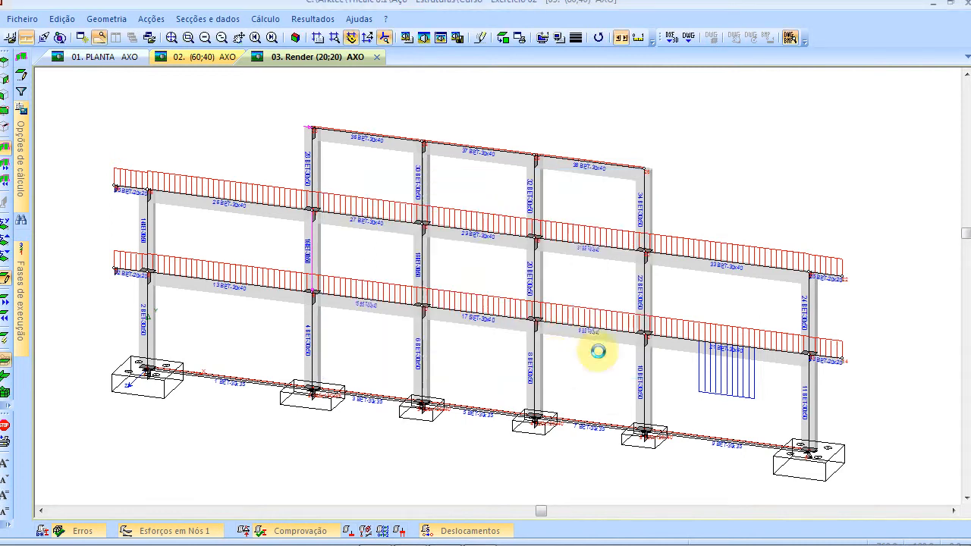
{"action": "left_click", "coordinate": [501, 346]}
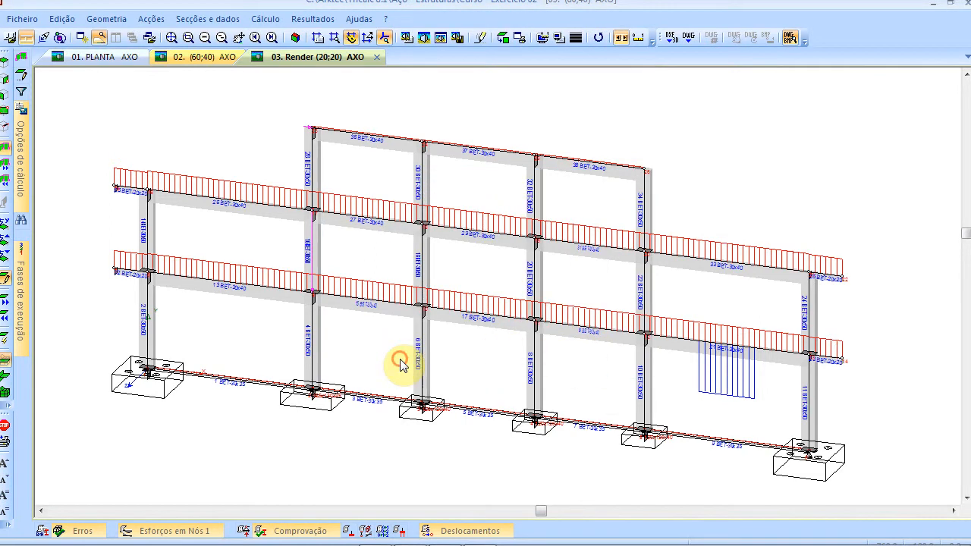
{"action": "scroll", "coordinate": [412, 374], "scroll_direction": "down", "scroll_amount": 1}
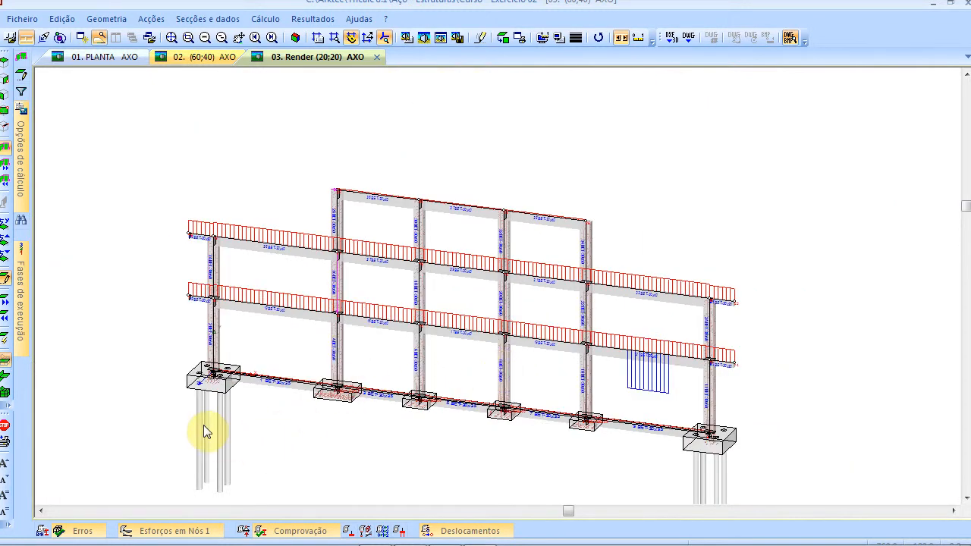
- Examine the calculated reinforcement in the footings and columns, including column 18, across the rendered frame
{"action": "scroll", "coordinate": [213, 429], "scroll_direction": "up", "scroll_amount": 2}
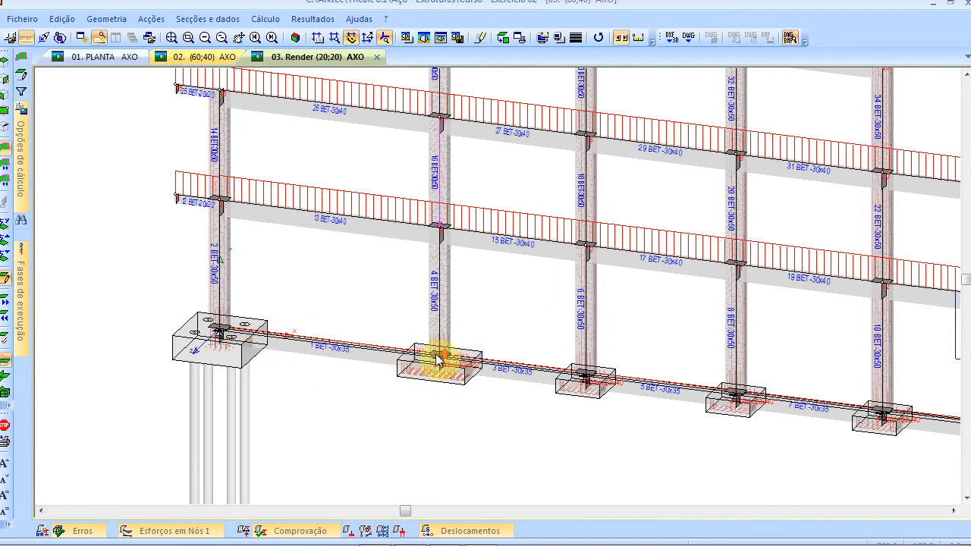
{"action": "scroll", "coordinate": [439, 361], "scroll_direction": "up", "scroll_amount": 5}
{"action": "scroll", "coordinate": [452, 357], "scroll_direction": "down", "scroll_amount": 6}
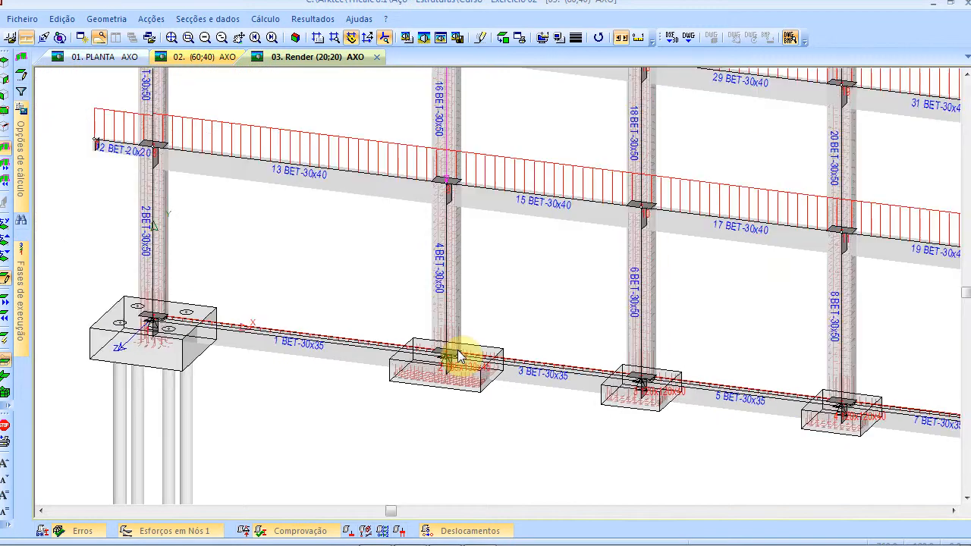
{"action": "scroll", "coordinate": [459, 356], "scroll_direction": "down", "scroll_amount": 5}
{"action": "scroll", "coordinate": [555, 210], "scroll_direction": "up", "scroll_amount": 4}
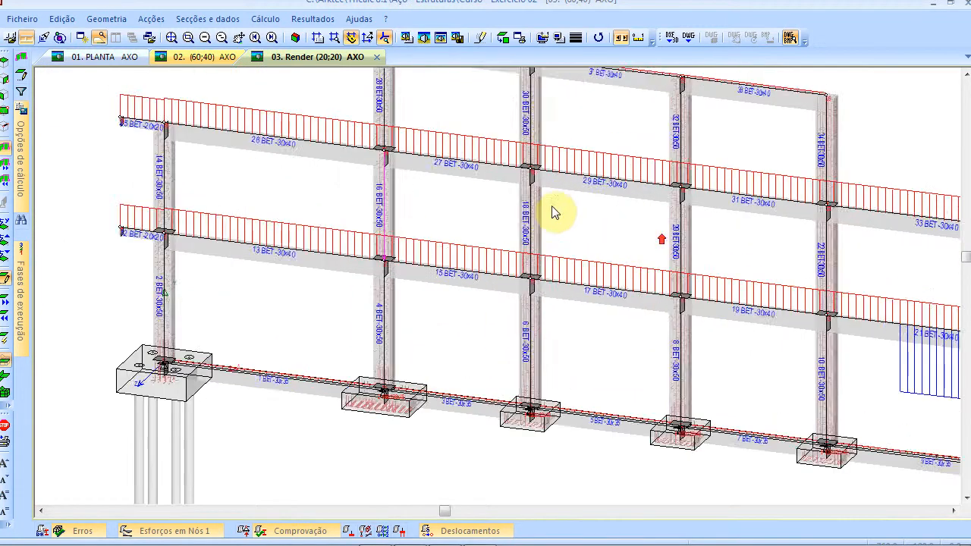
{"action": "scroll", "coordinate": [523, 244], "scroll_direction": "up", "scroll_amount": 5}
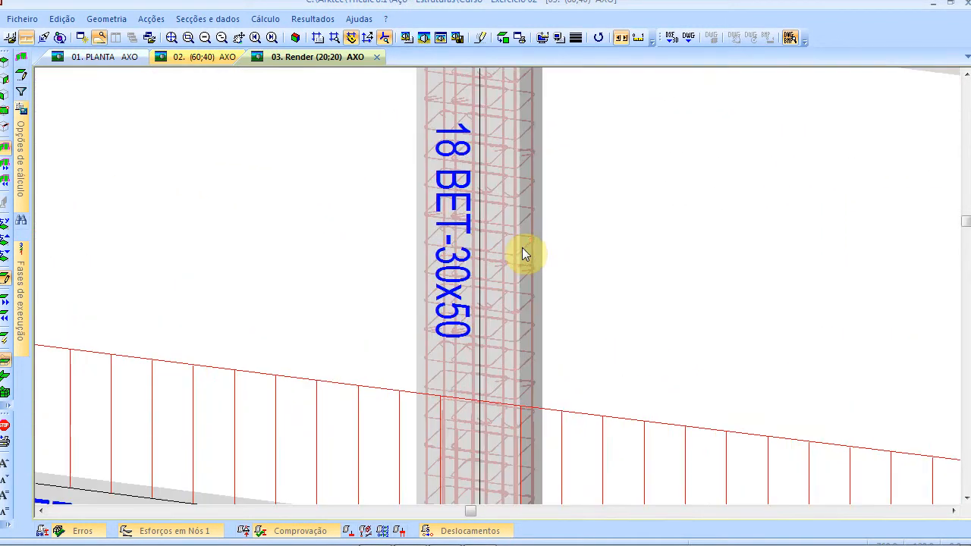
{"action": "scroll", "coordinate": [522, 248], "scroll_direction": "down", "scroll_amount": 6}
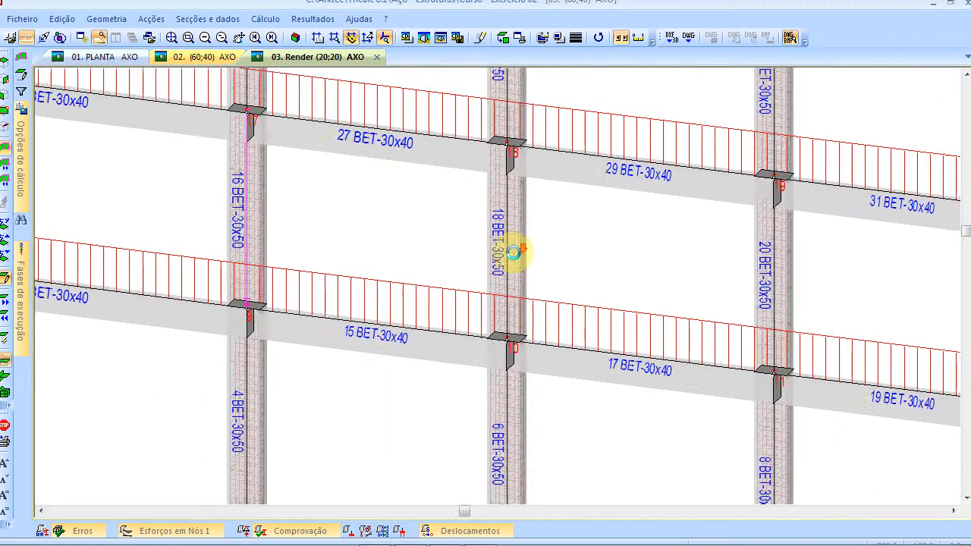
{"action": "scroll", "coordinate": [516, 259], "scroll_direction": "down", "scroll_amount": 5}
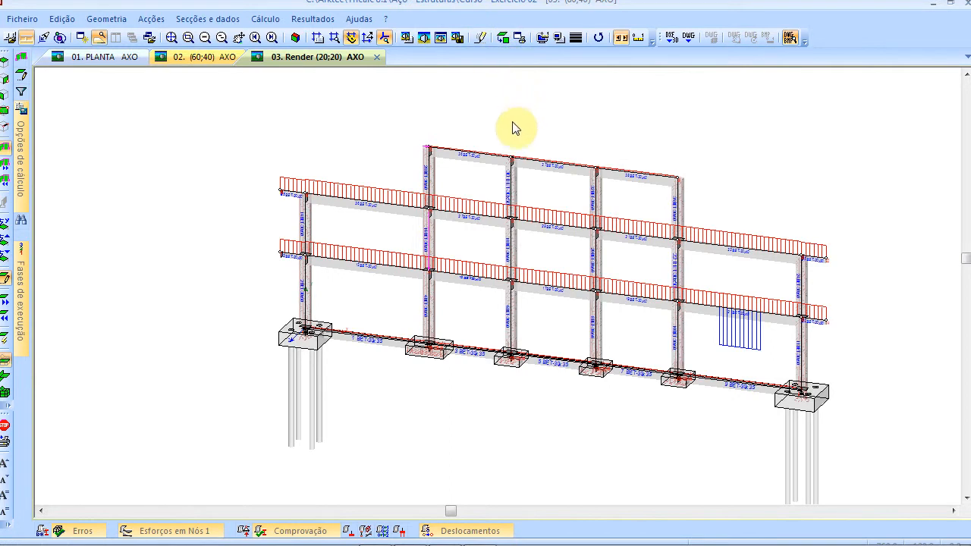
- Switch to the course presentation in PowerPoint, review the Exercício 02 - Resultados slide, and return to Tricalc
{"action": "key", "text": "alt+Tab"}
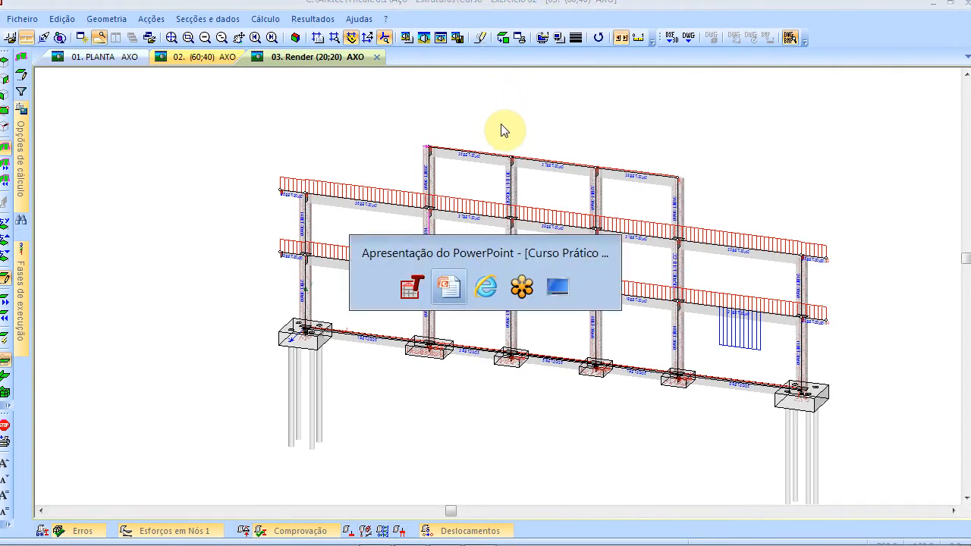
{"action": "left_click", "coordinate": [501, 123]}
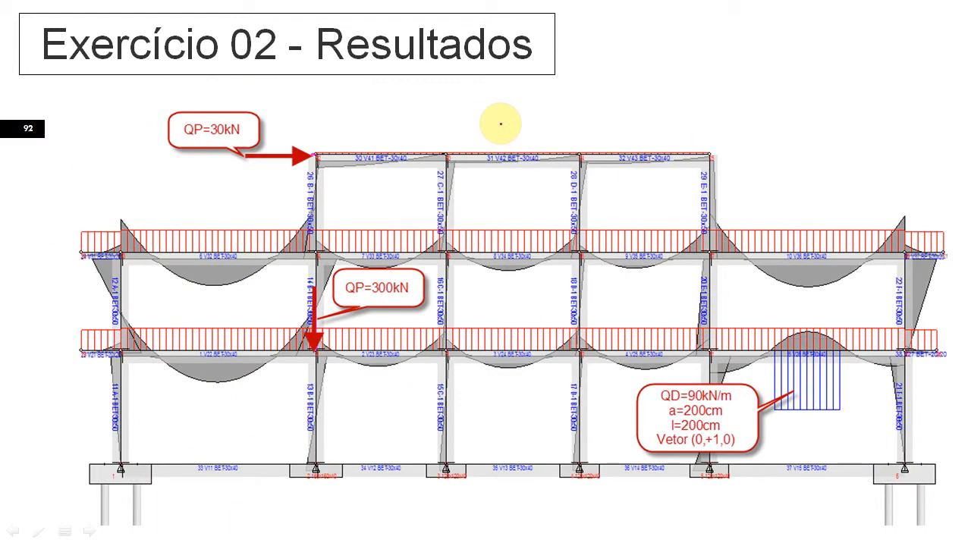
{"action": "key", "text": "alt+Tab"}
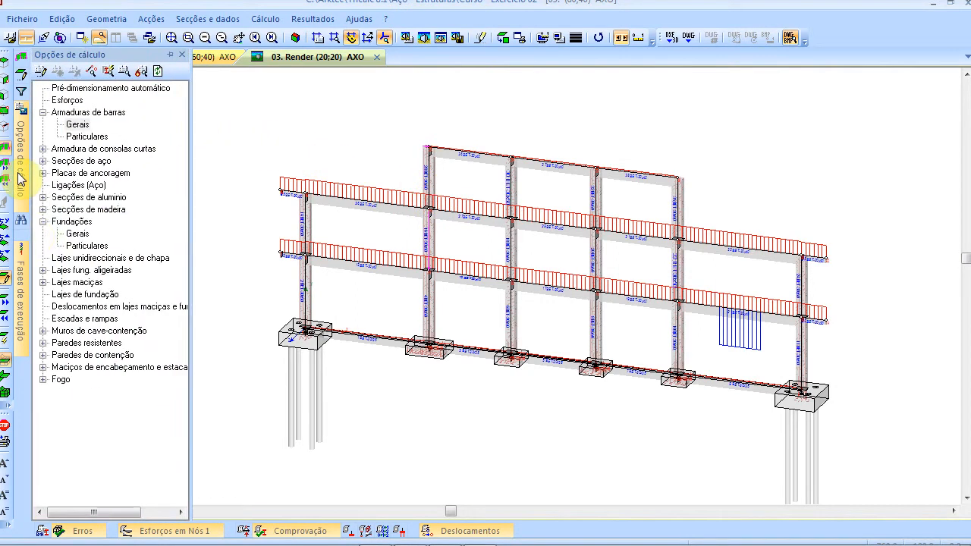
- Hide the assembly reinforcement (Armaduras montagem) of the rendered frame through the display filter
{"action": "mouse_move", "coordinate": [23, 220]}
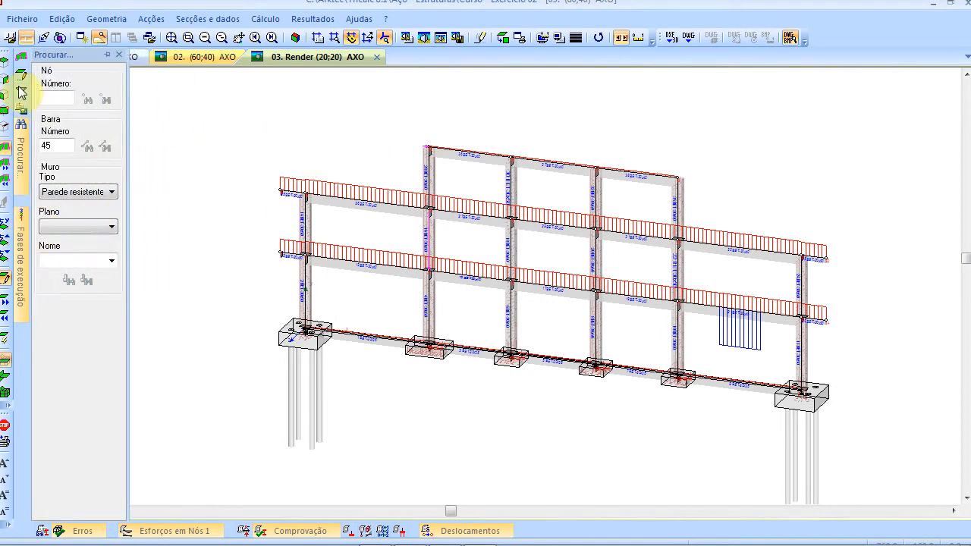
{"action": "mouse_move", "coordinate": [22, 92]}
{"action": "left_click", "coordinate": [84, 144]}
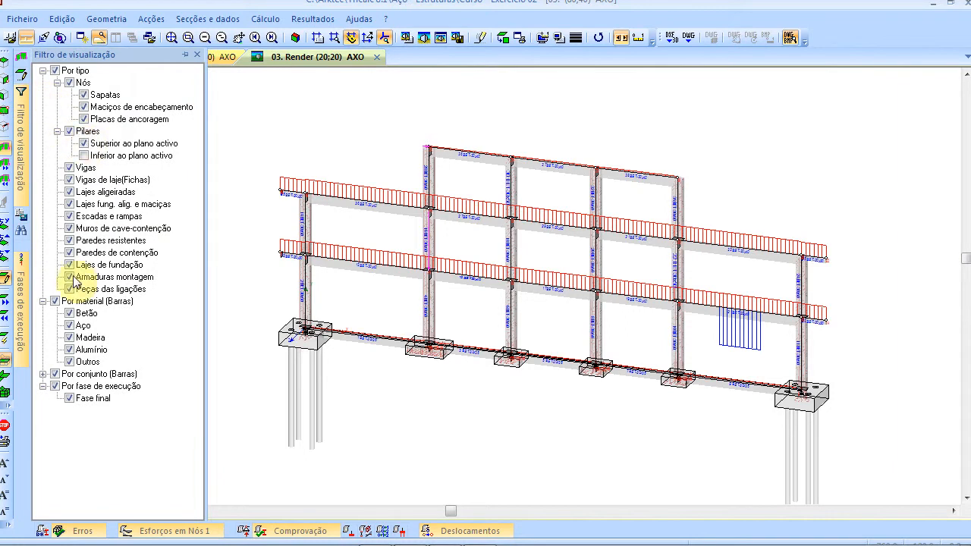
{"action": "left_click", "coordinate": [68, 278]}
{"action": "left_click", "coordinate": [426, 149]}
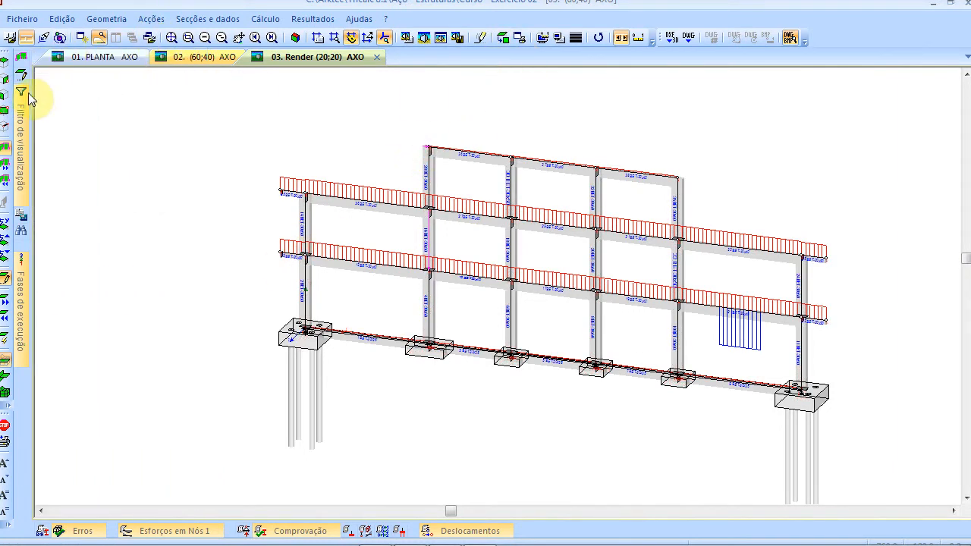
- Activate the vertical XY plane of the frame and display it in south elevation
{"action": "left_click", "coordinate": [302, 192]}
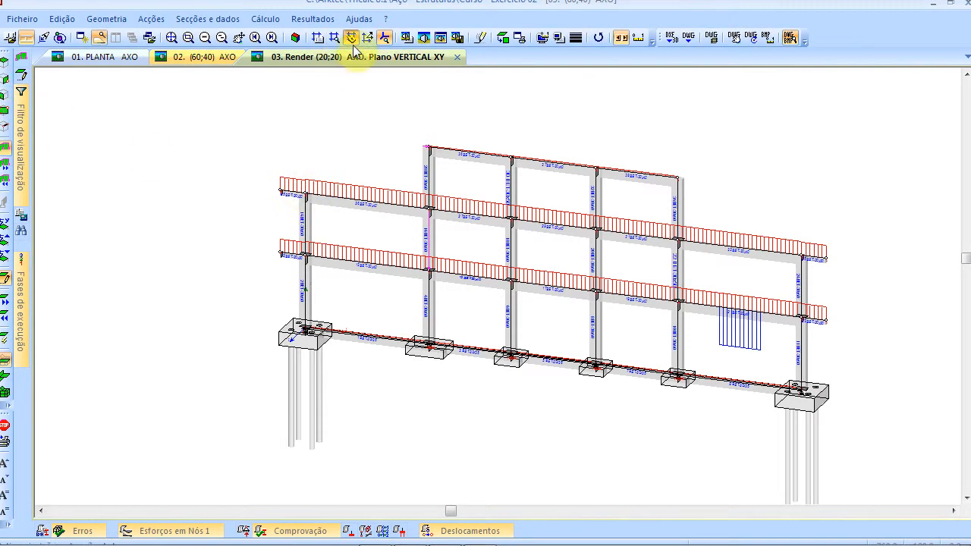
{"action": "left_click", "coordinate": [503, 38]}
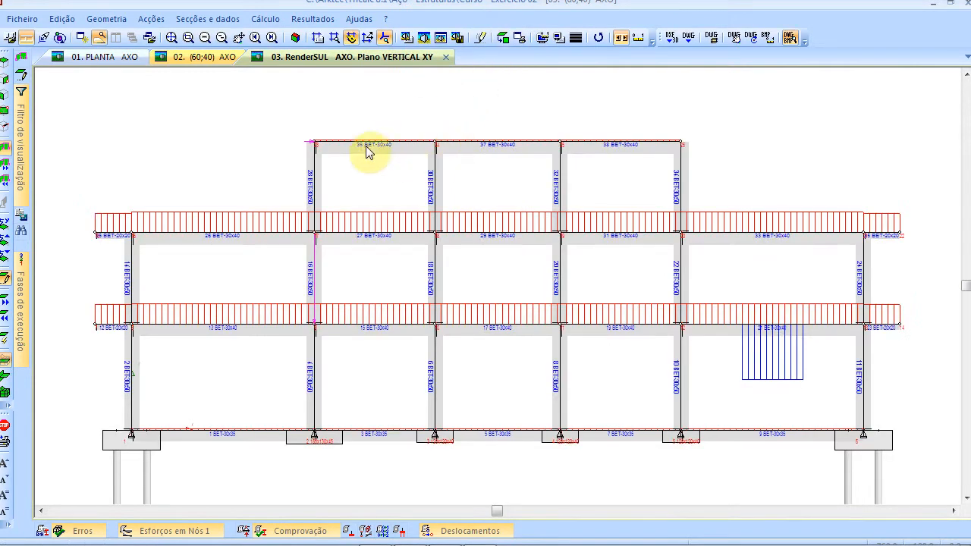
{"action": "left_click", "coordinate": [317, 20]}
{"action": "mouse_move", "coordinate": [341, 80]}
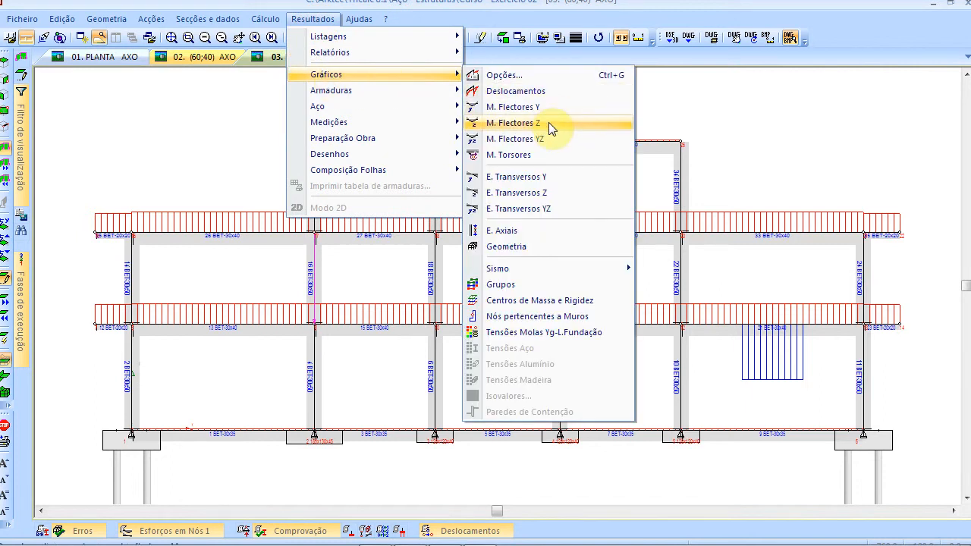
{"action": "left_click", "coordinate": [697, 123]}
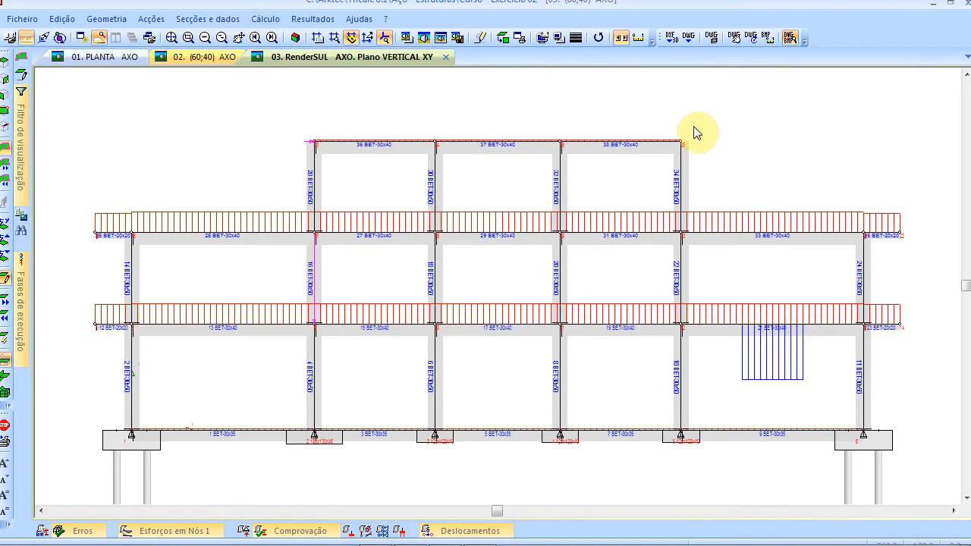
{"action": "key", "text": "Print"}
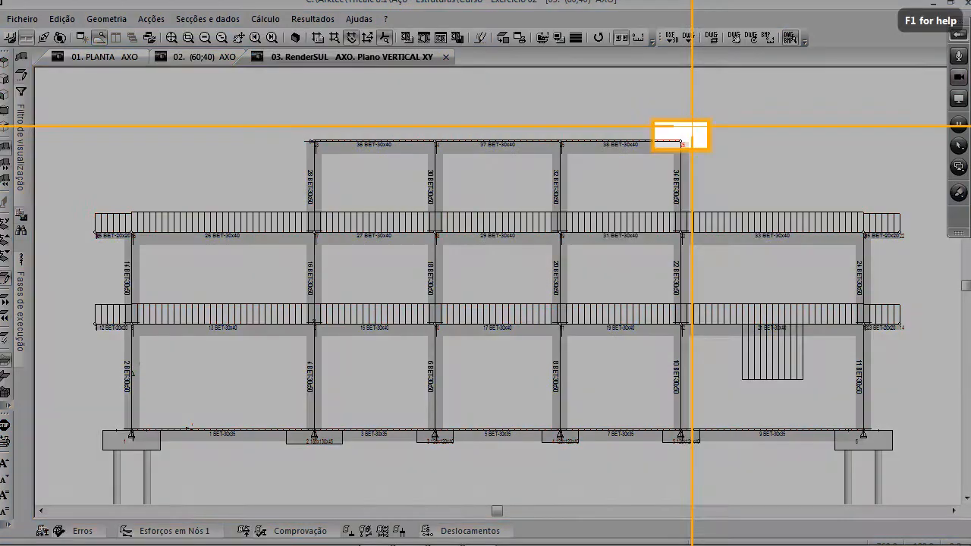
{"action": "key", "text": "Escape"}
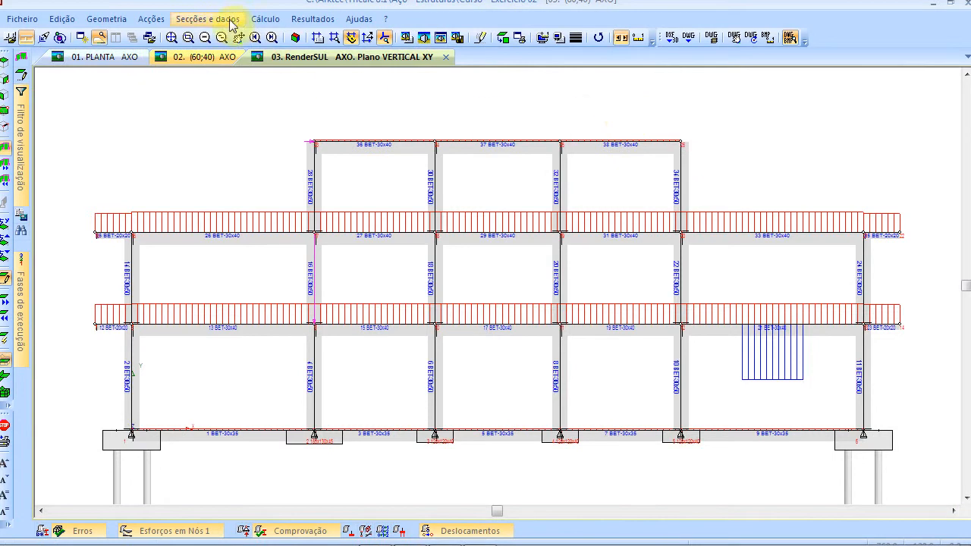
- Hide the drawn loads and try to plot the Z bending moment diagram on the frame
{"action": "left_click", "coordinate": [151, 19]}
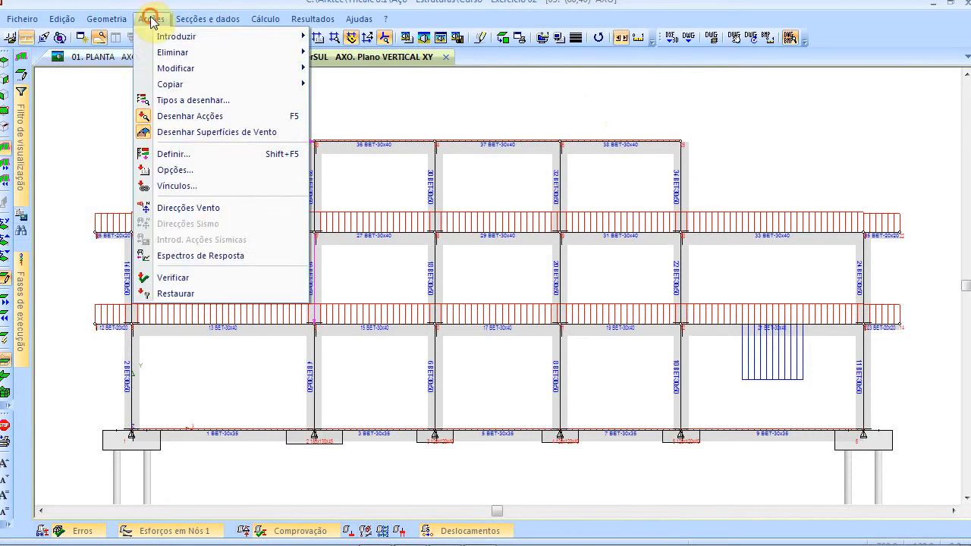
{"action": "left_click", "coordinate": [199, 116]}
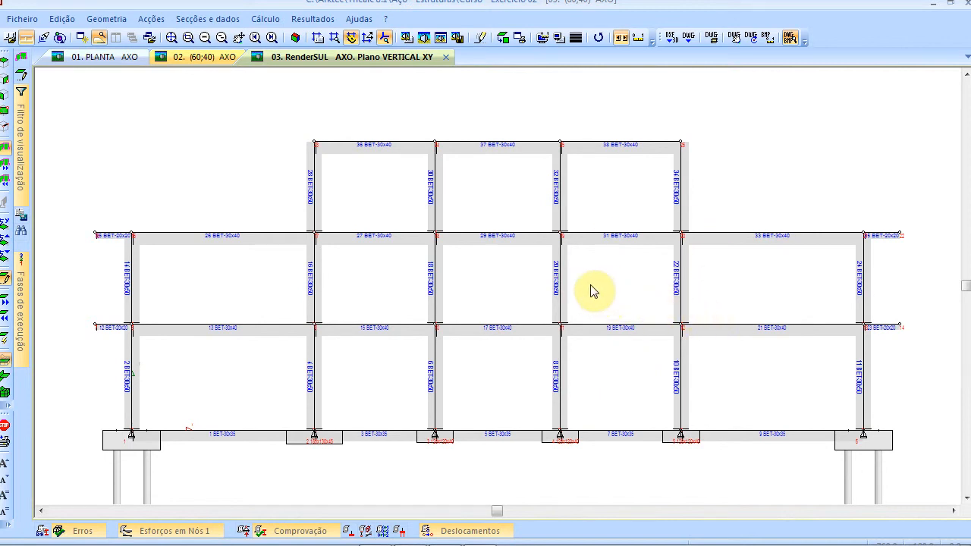
{"action": "left_click", "coordinate": [315, 19]}
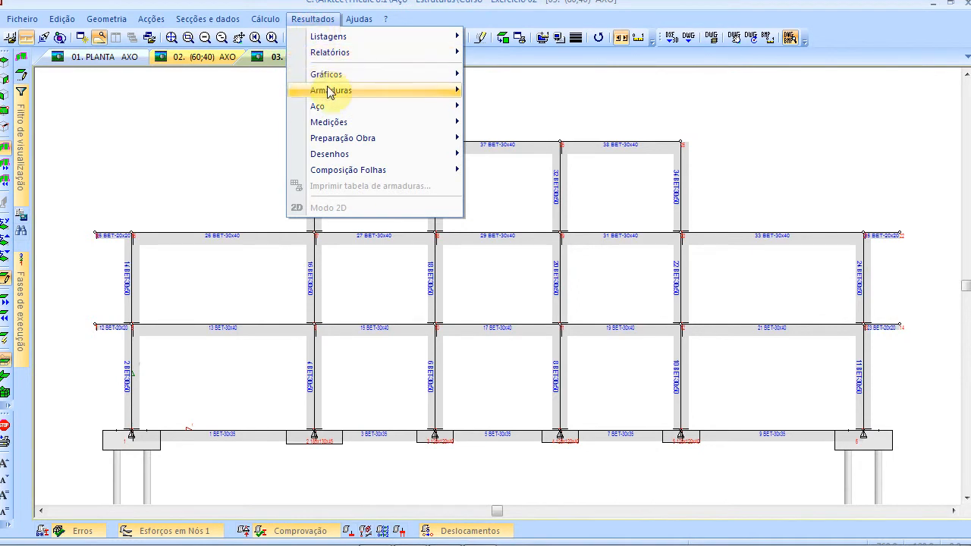
{"action": "mouse_move", "coordinate": [334, 74]}
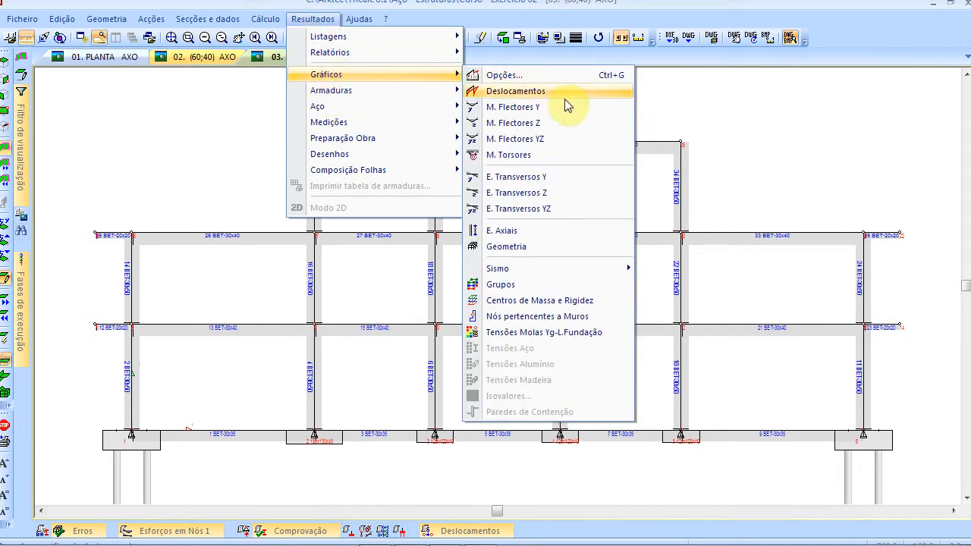
{"action": "left_click", "coordinate": [556, 128]}
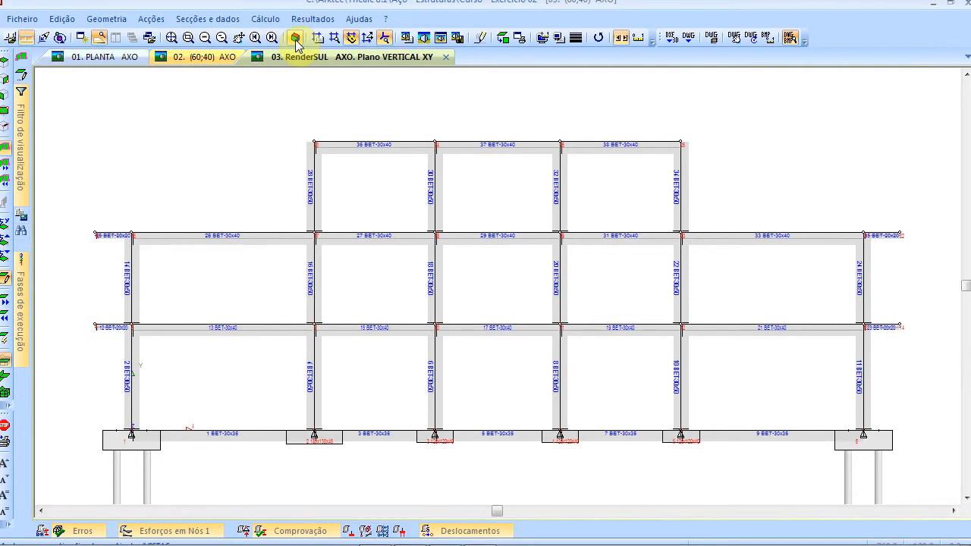
- Accept the graph scales with moments at 1,0 cm/kNm, and set the graph options to values by hypothesis 0 G Permanentes
{"action": "left_click", "coordinate": [638, 38]}
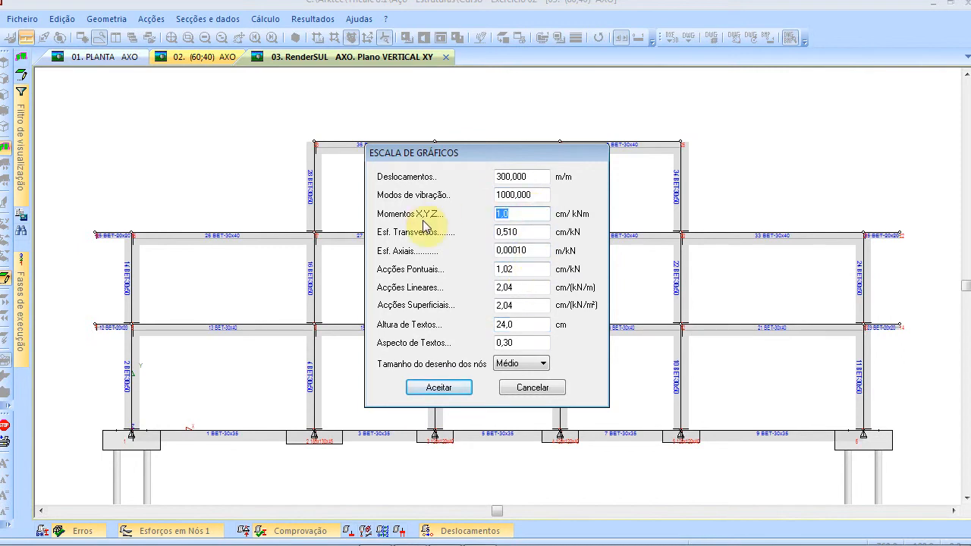
{"action": "left_click", "coordinate": [460, 389]}
{"action": "left_click", "coordinate": [317, 22]}
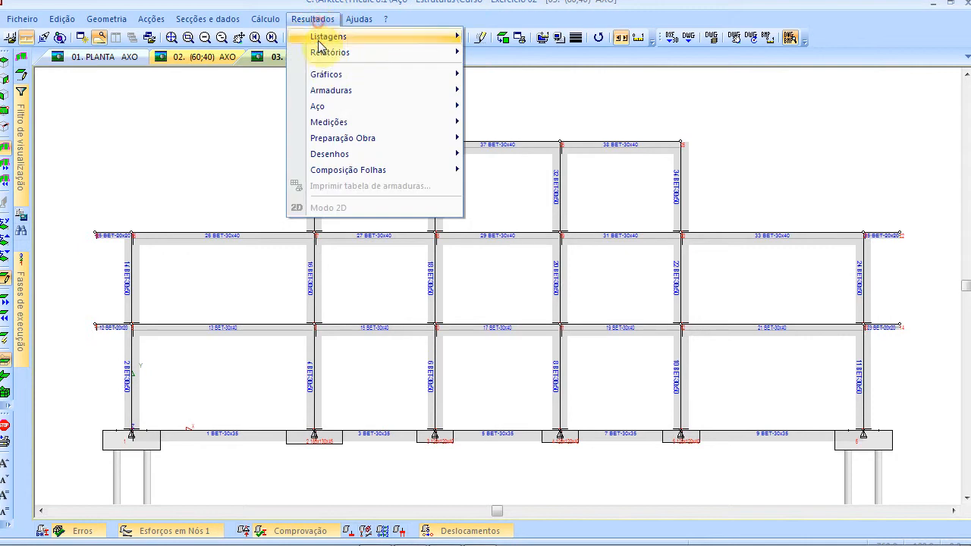
{"action": "mouse_move", "coordinate": [326, 74]}
{"action": "left_click", "coordinate": [494, 76]}
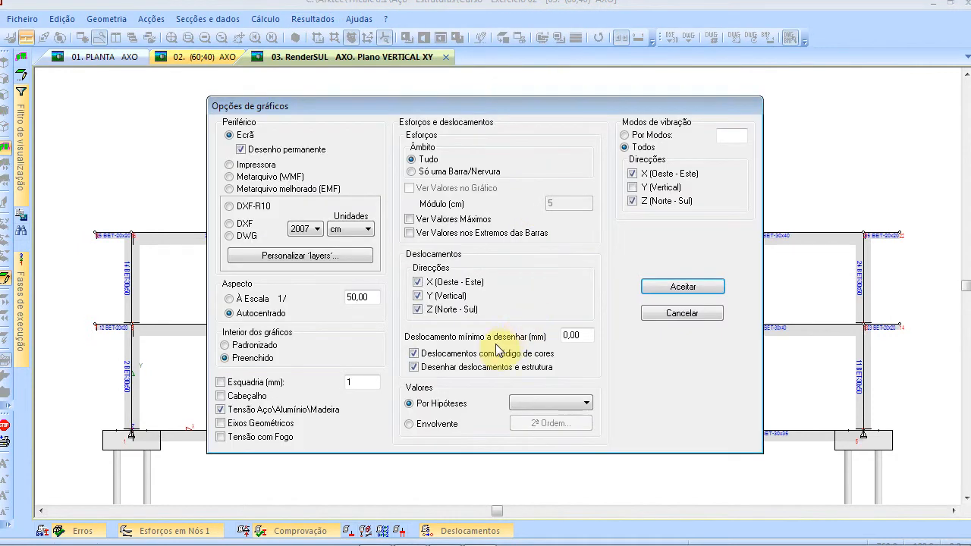
{"action": "left_click", "coordinate": [516, 403]}
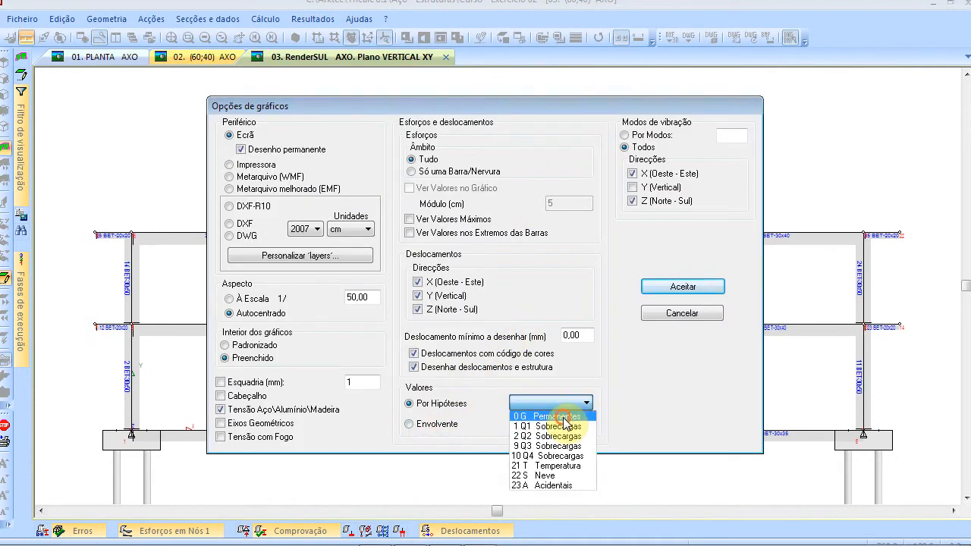
{"action": "left_click", "coordinate": [522, 404]}
{"action": "left_click", "coordinate": [658, 286]}
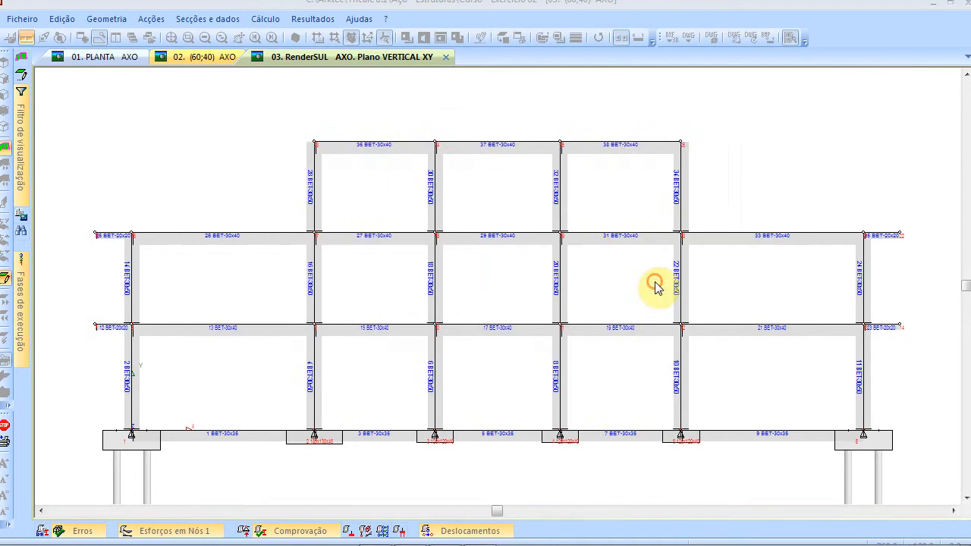
- Plot the Z bending moment (M. Flectores Z) diagram on the frame elevation
{"action": "left_click", "coordinate": [312, 19]}
{"action": "mouse_move", "coordinate": [327, 75]}
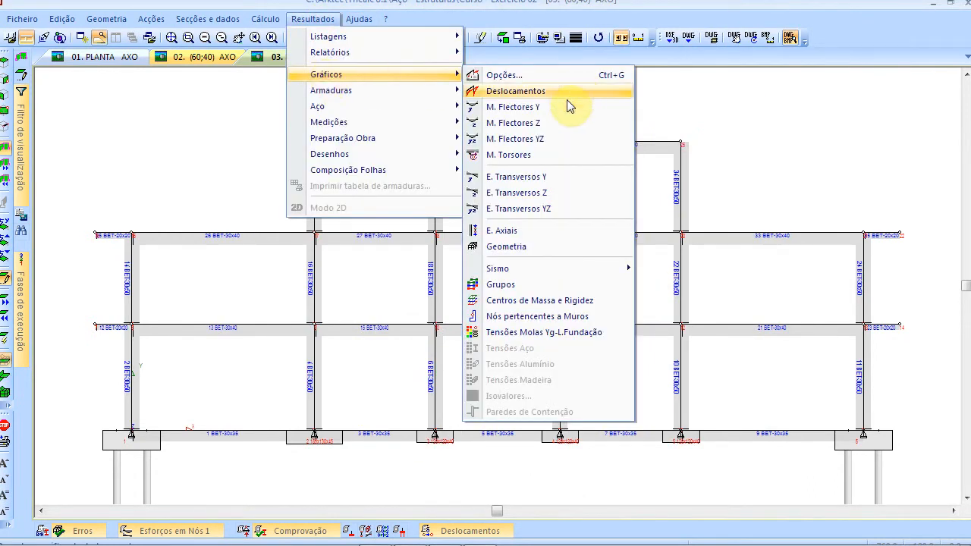
{"action": "left_click", "coordinate": [556, 124]}
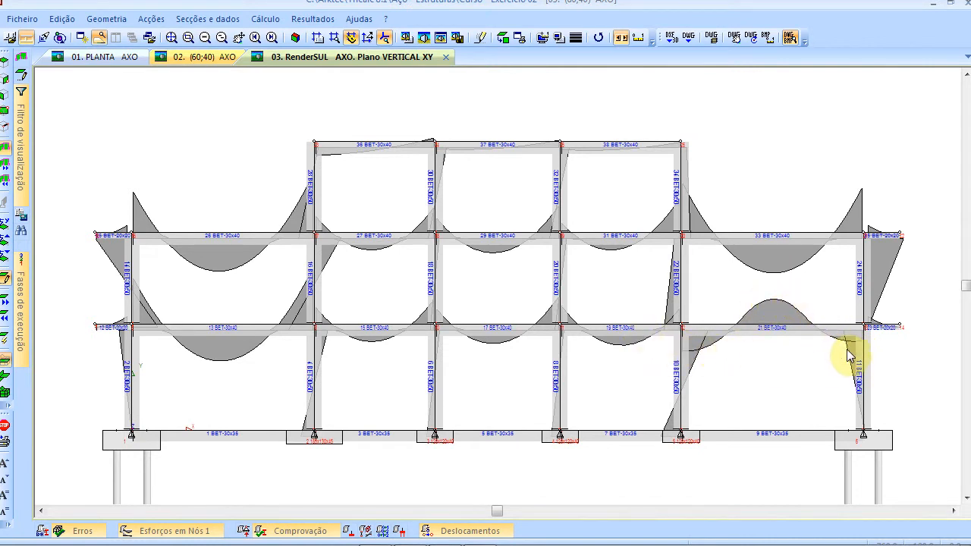
- Display the loads over the bending moment diagram and examine the top beam around node 23
{"action": "left_click", "coordinate": [156, 20]}
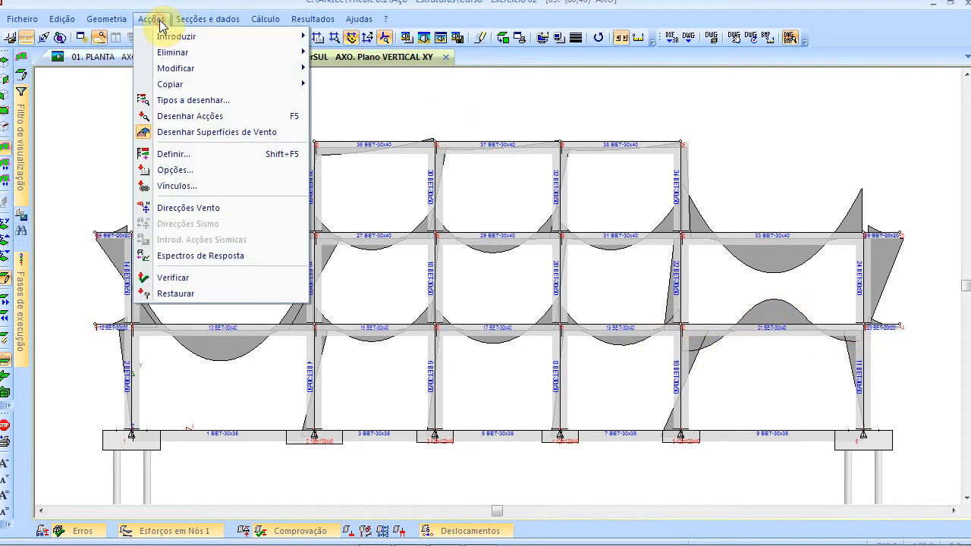
{"action": "left_click", "coordinate": [187, 116]}
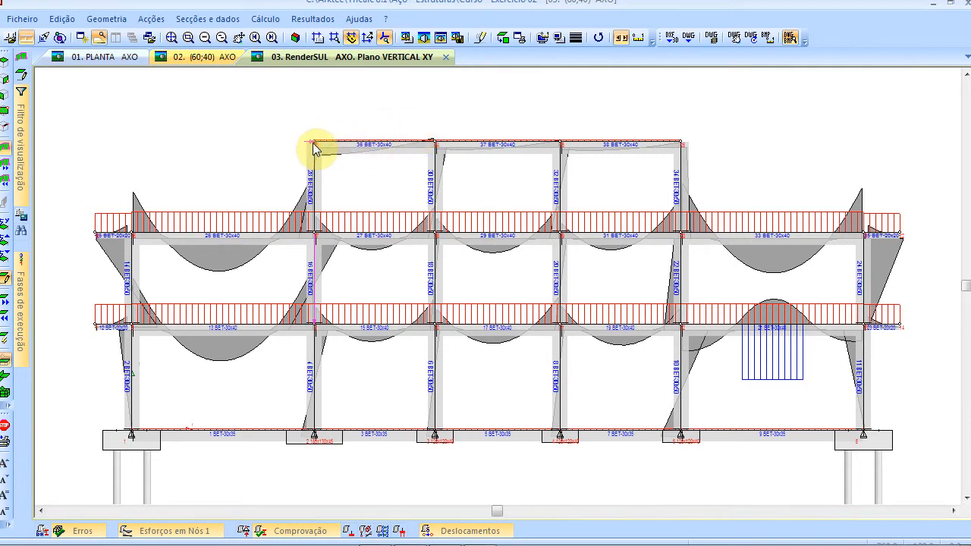
{"action": "scroll", "coordinate": [317, 148], "scroll_direction": "up", "scroll_amount": 2}
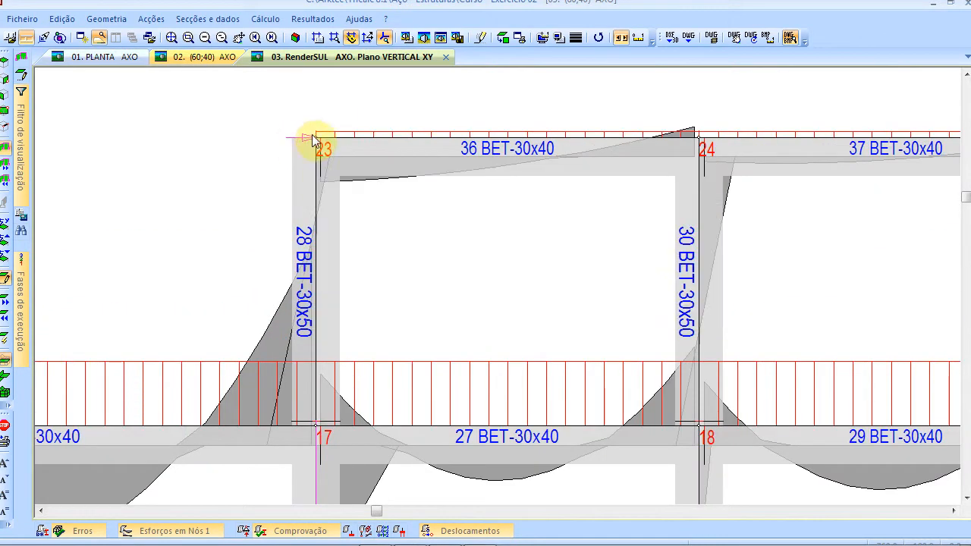
{"action": "scroll", "coordinate": [354, 169], "scroll_direction": "down", "scroll_amount": 3}
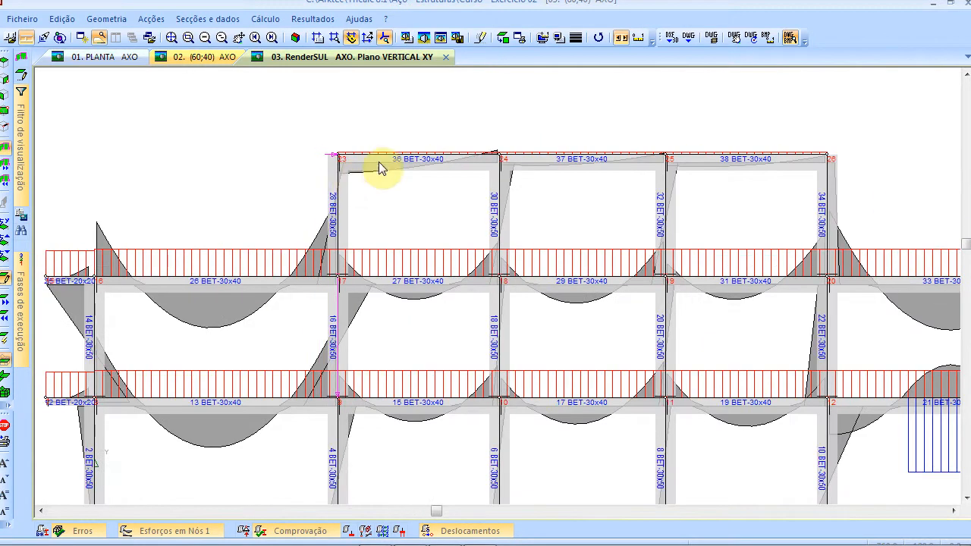
{"action": "scroll", "coordinate": [494, 161], "scroll_direction": "down", "scroll_amount": 1}
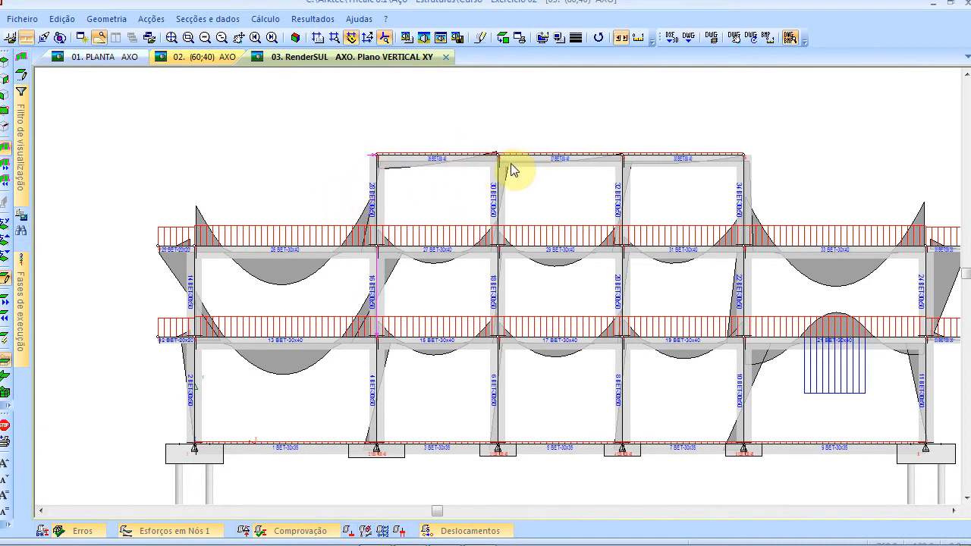
- Plot the displacements (Deslocamentos) diagram on the frame elevation and move its colour scale away from the middle of the frame
{"action": "scroll", "coordinate": [524, 182], "scroll_direction": "up", "scroll_amount": 2}
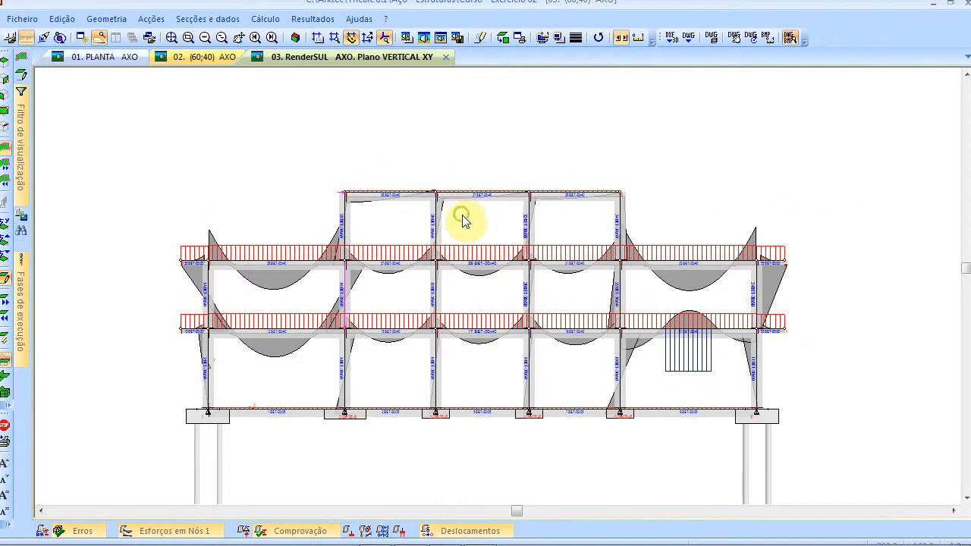
{"action": "scroll", "coordinate": [470, 220], "scroll_direction": "down", "scroll_amount": 2}
{"action": "scroll", "coordinate": [483, 199], "scroll_direction": "down", "scroll_amount": 2}
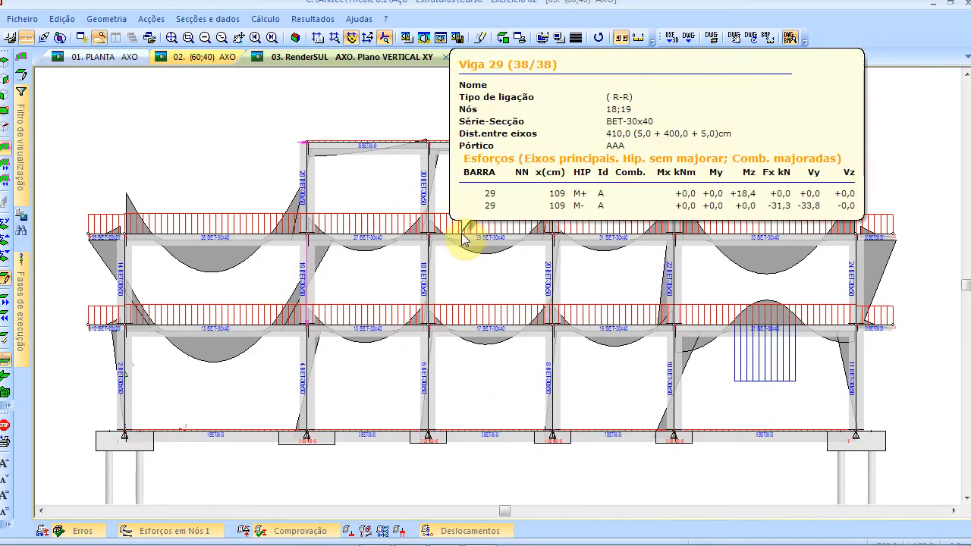
{"action": "left_click", "coordinate": [317, 18]}
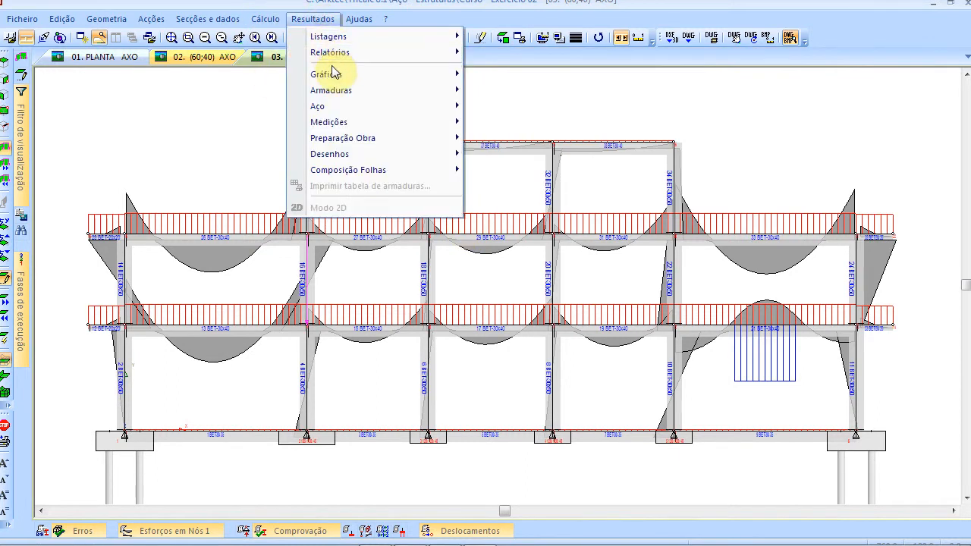
{"action": "mouse_move", "coordinate": [332, 72]}
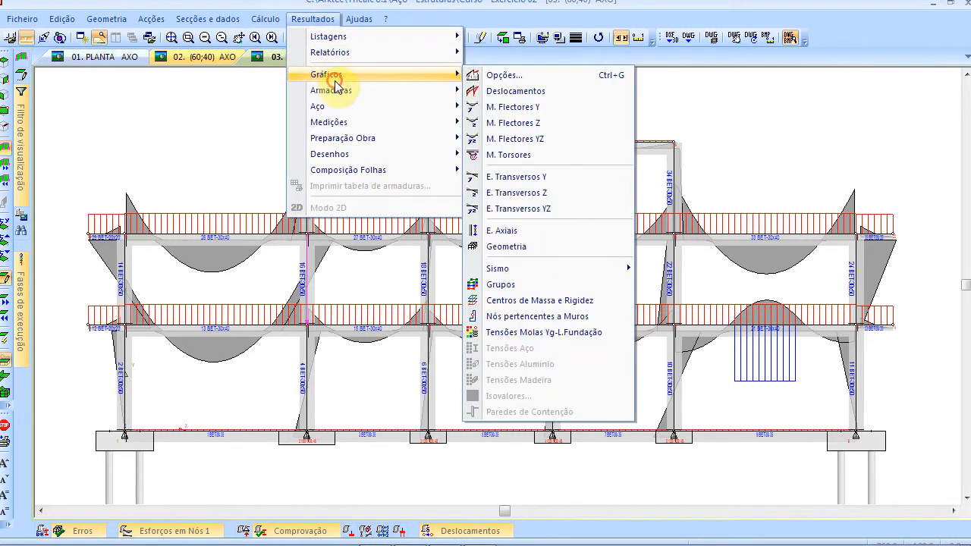
{"action": "left_click", "coordinate": [555, 102]}
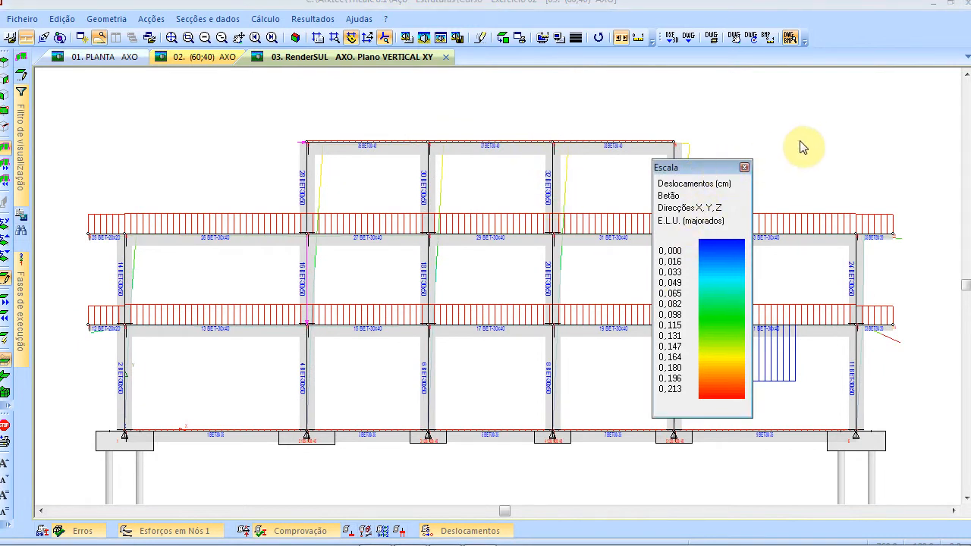
{"action": "left_click_drag", "start_coordinate": [812, 142], "coordinate": [808, 135]}
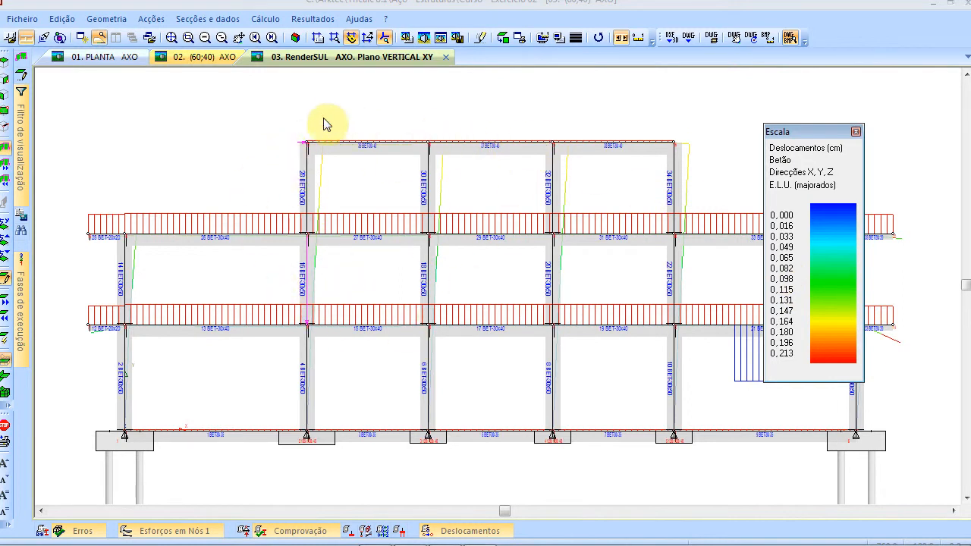
- Examine the displaced shape around node 23 against the colour scale, and close the scale
{"action": "left_click", "coordinate": [299, 149]}
{"action": "scroll", "coordinate": [302, 151], "scroll_direction": "up", "scroll_amount": 5}
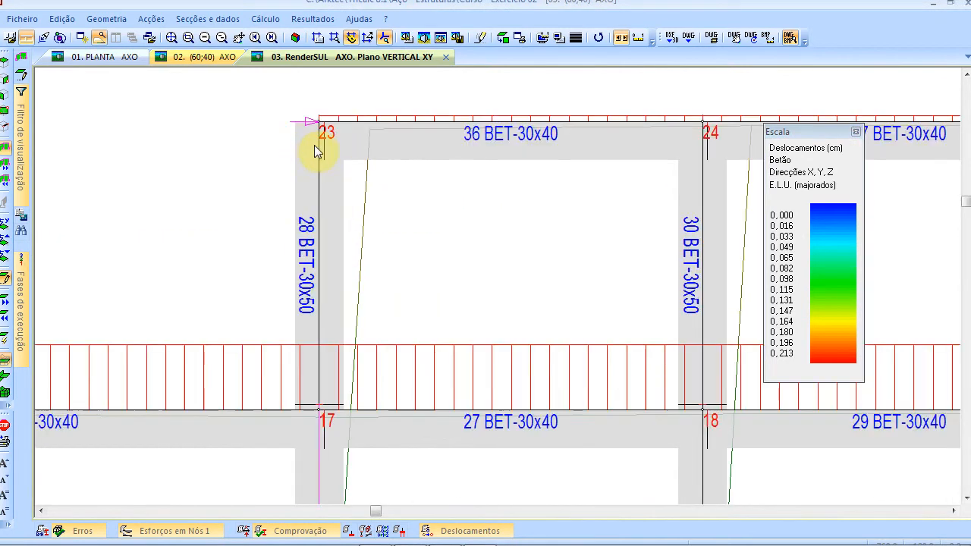
{"action": "scroll", "coordinate": [318, 151], "scroll_direction": "down", "scroll_amount": 4}
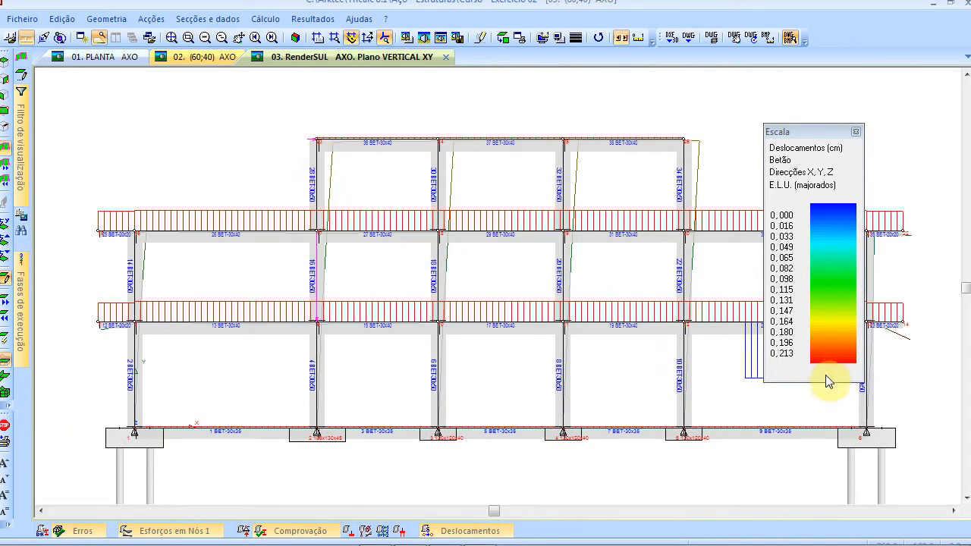
{"action": "left_click", "coordinate": [856, 132]}
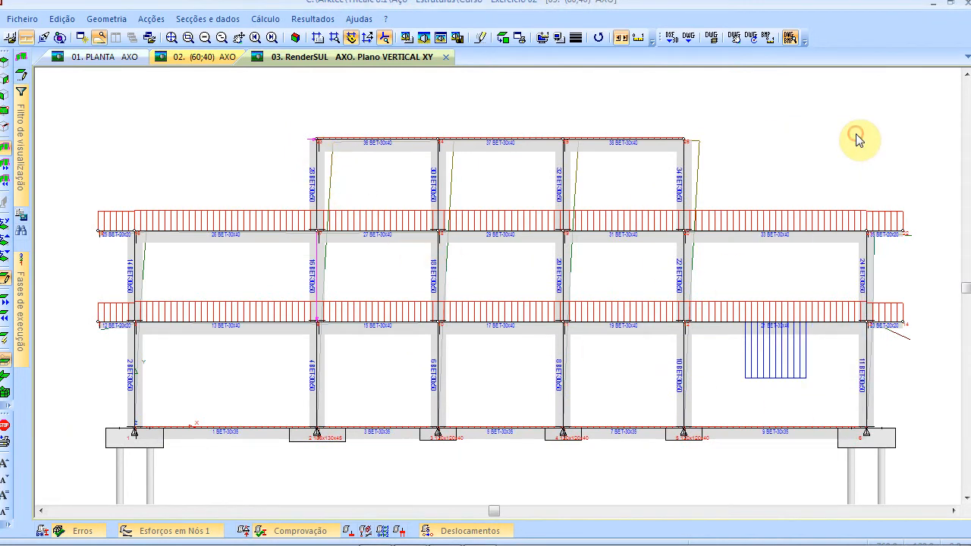
- Plot the axial force (E. Axiais) diagram on the frame elevation
{"action": "left_click", "coordinate": [313, 19]}
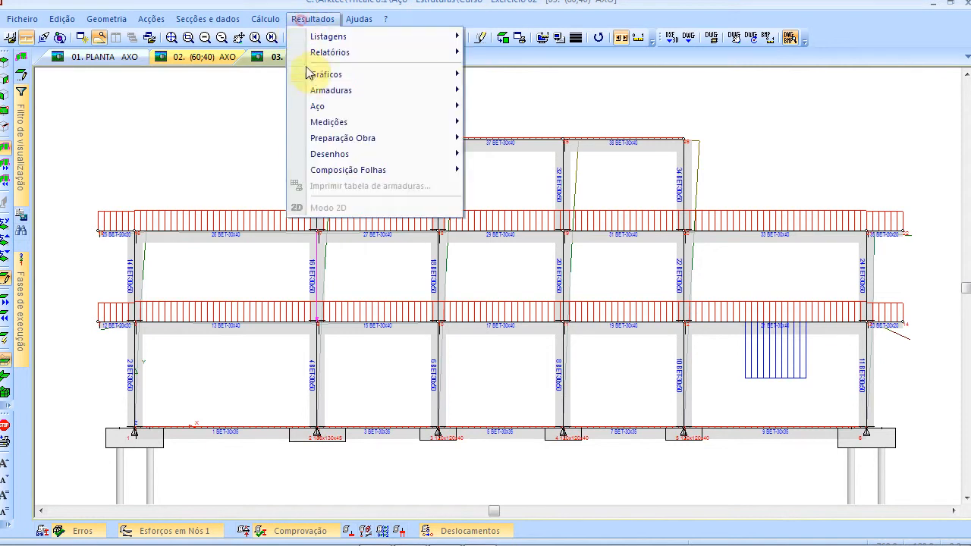
{"action": "mouse_move", "coordinate": [319, 73]}
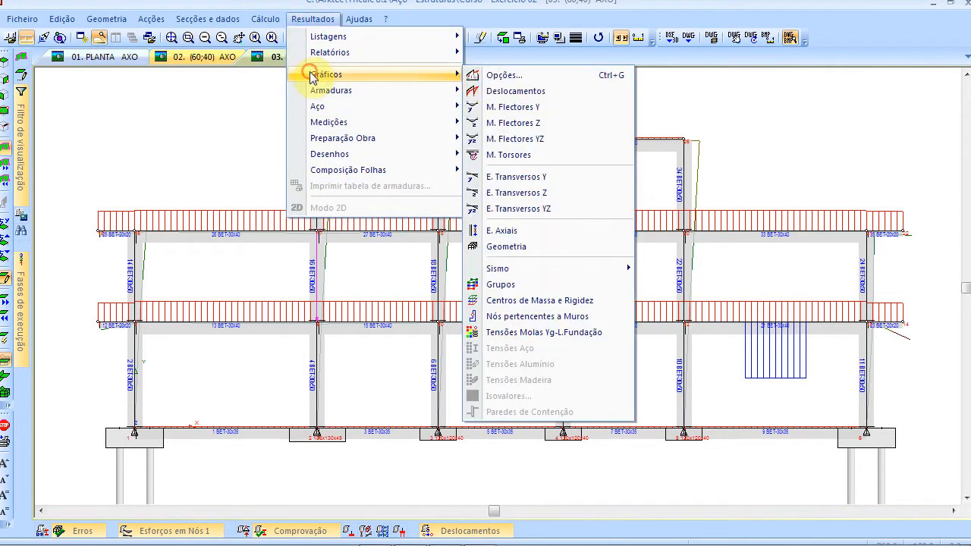
{"action": "left_click", "coordinate": [567, 229]}
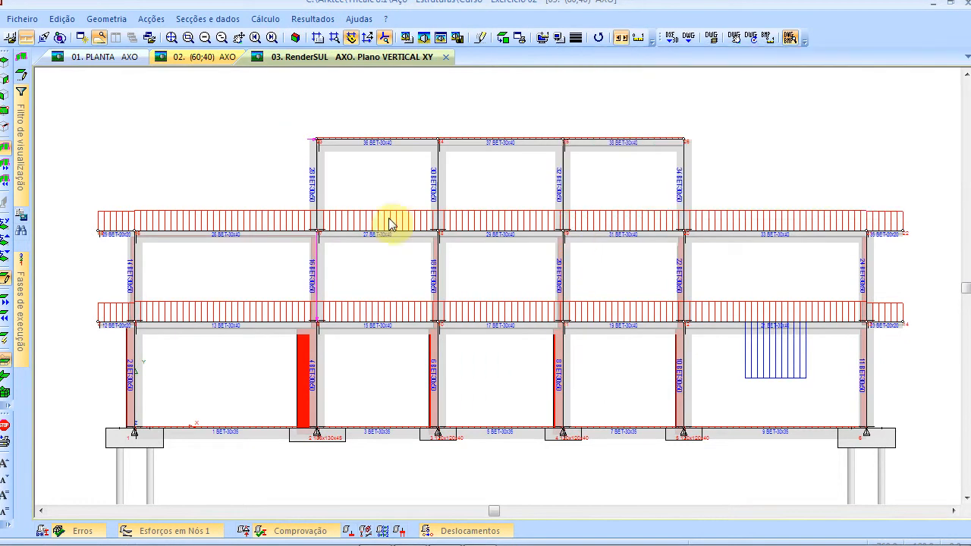
- Set the axial force graph scale to 0,0002 m/kN and accept the graph scales
{"action": "left_click", "coordinate": [638, 38]}
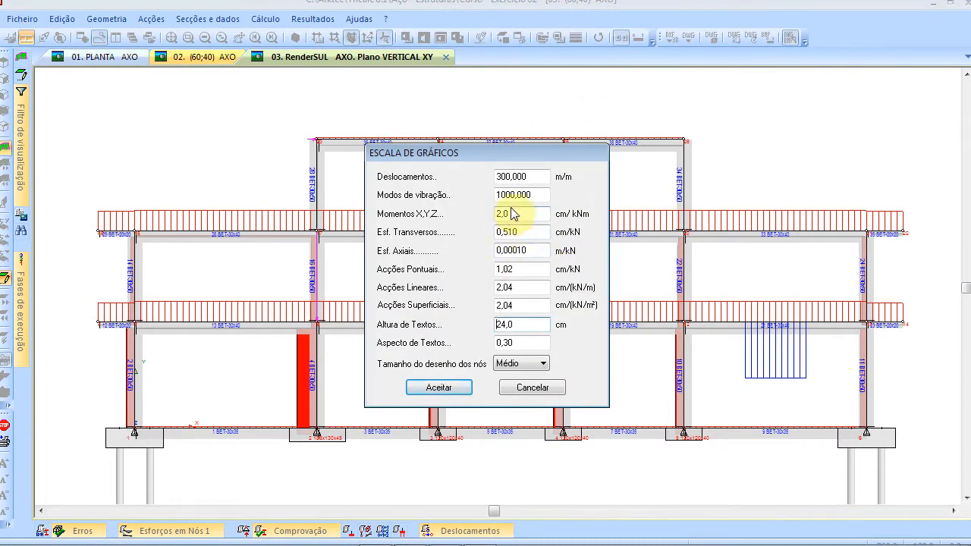
{"action": "left_click_drag", "start_coordinate": [519, 250], "coordinate": [556, 257]}
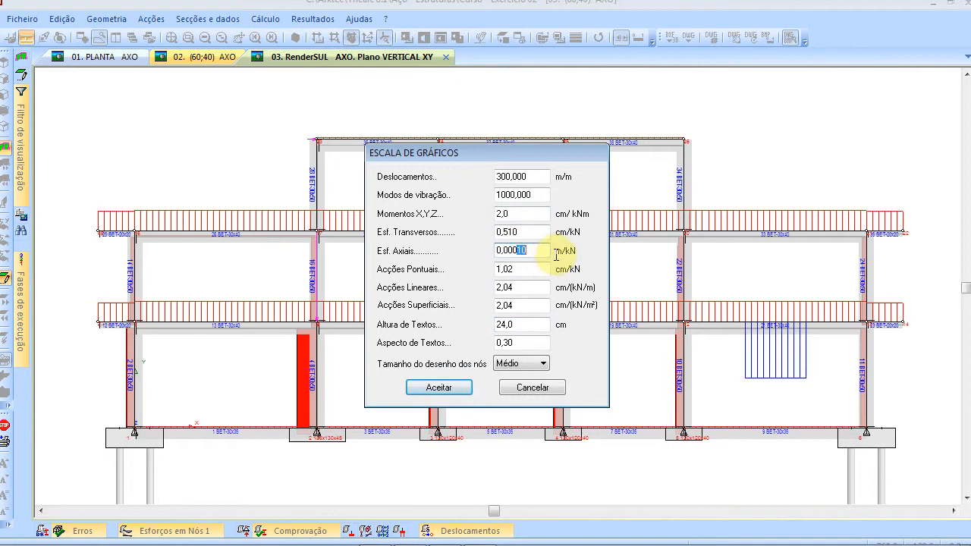
{"action": "type", "text": "2"}
{"action": "left_click", "coordinate": [442, 389]}
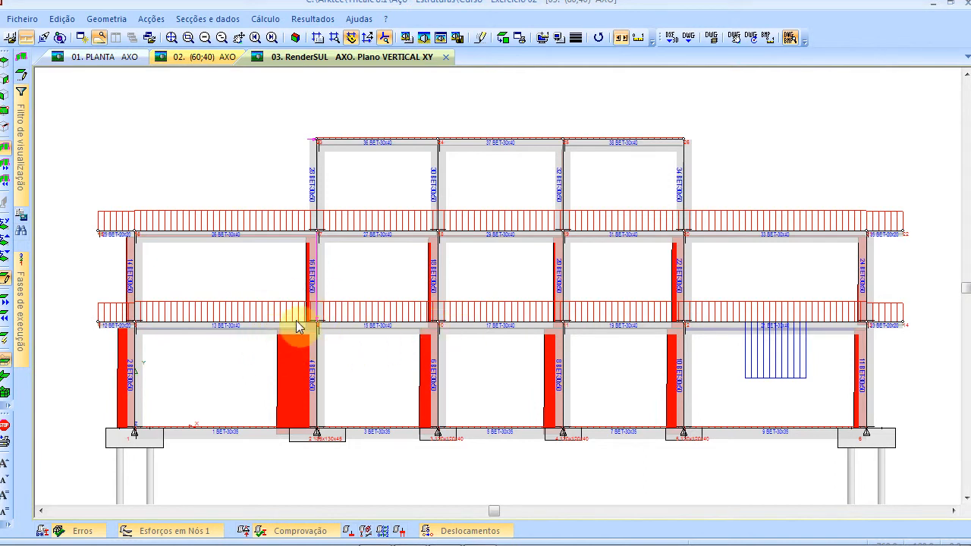
- Examine the axial force diagram of the columns above and below nodes 9 and 10
{"action": "scroll", "coordinate": [314, 356], "scroll_direction": "up", "scroll_amount": 3}
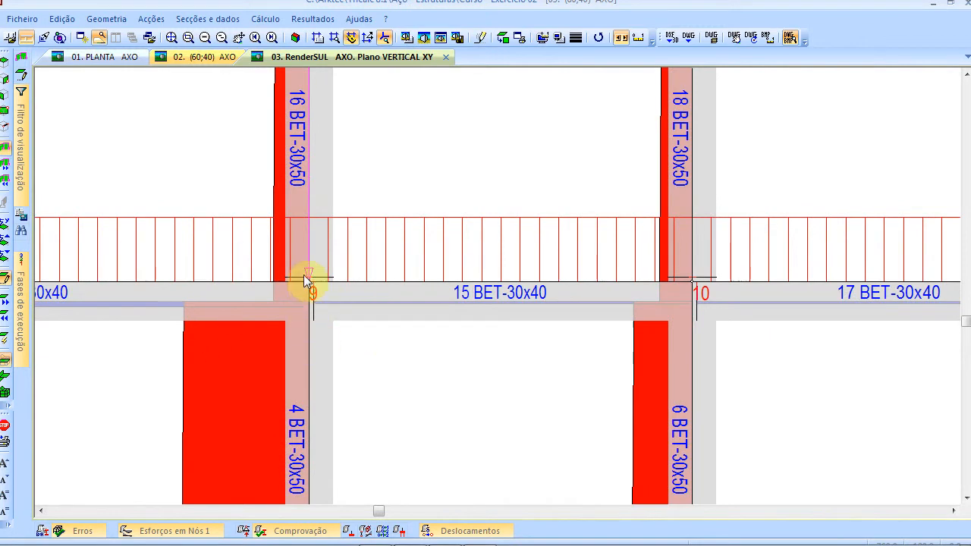
{"action": "mouse_move", "coordinate": [311, 282]}
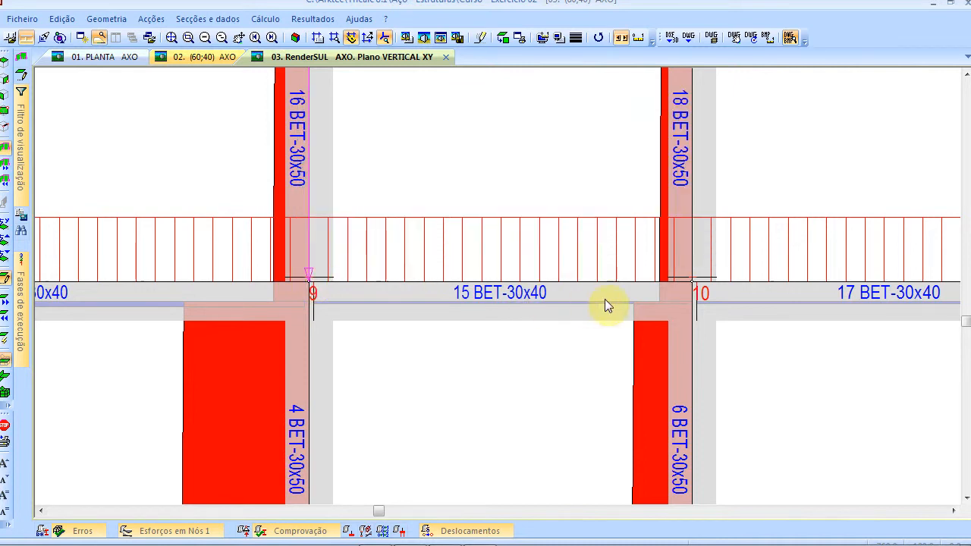
{"action": "mouse_move", "coordinate": [693, 283]}
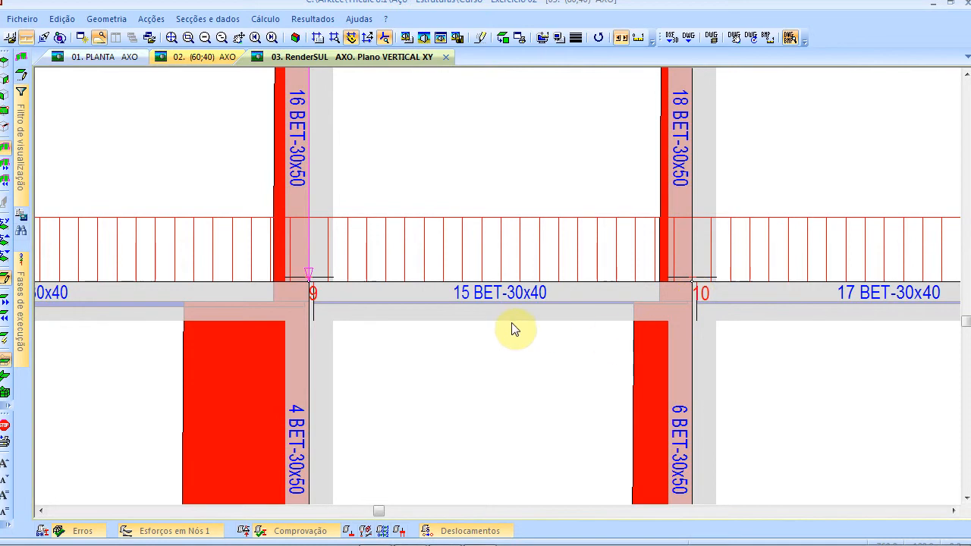
{"action": "scroll", "coordinate": [512, 324], "scroll_direction": "down", "scroll_amount": 3}
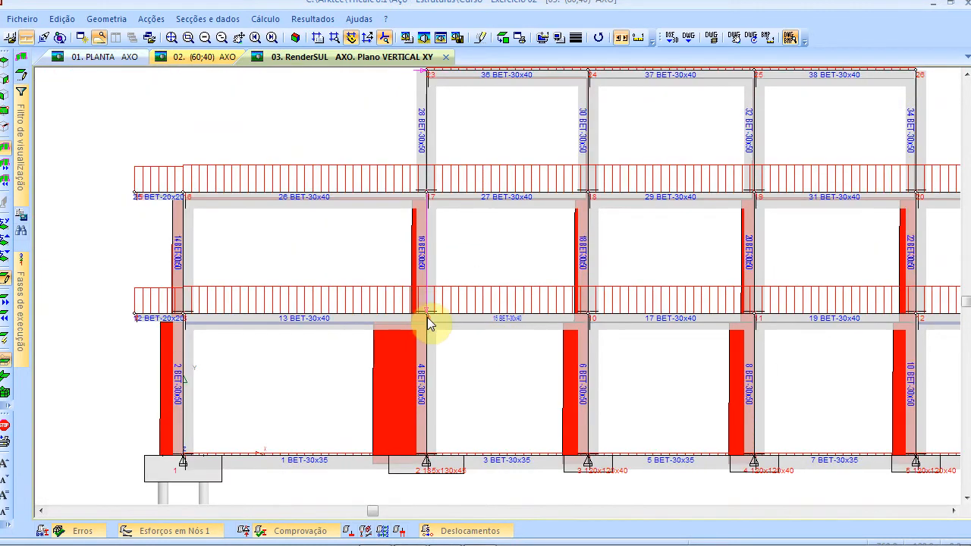
{"action": "scroll", "coordinate": [427, 316], "scroll_direction": "up", "scroll_amount": 3}
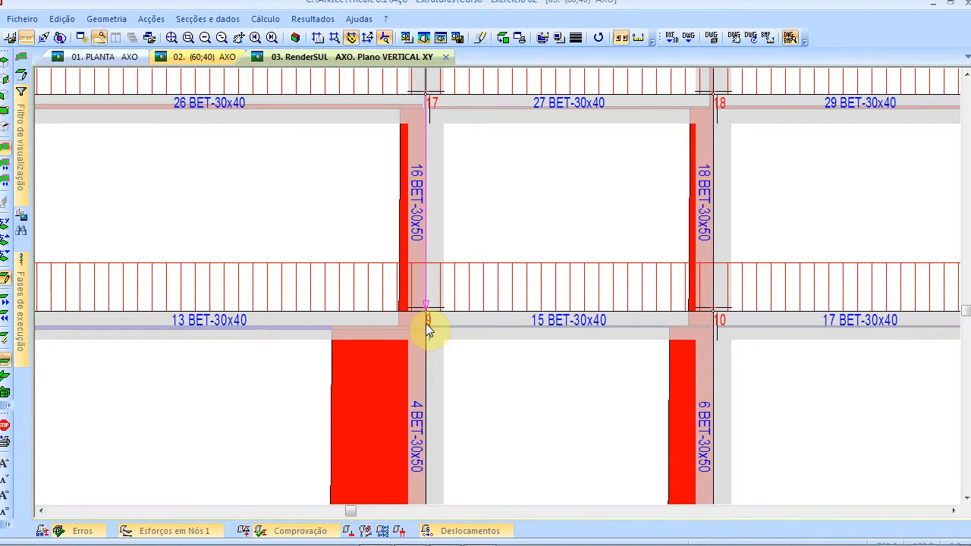
{"action": "mouse_move", "coordinate": [424, 322]}
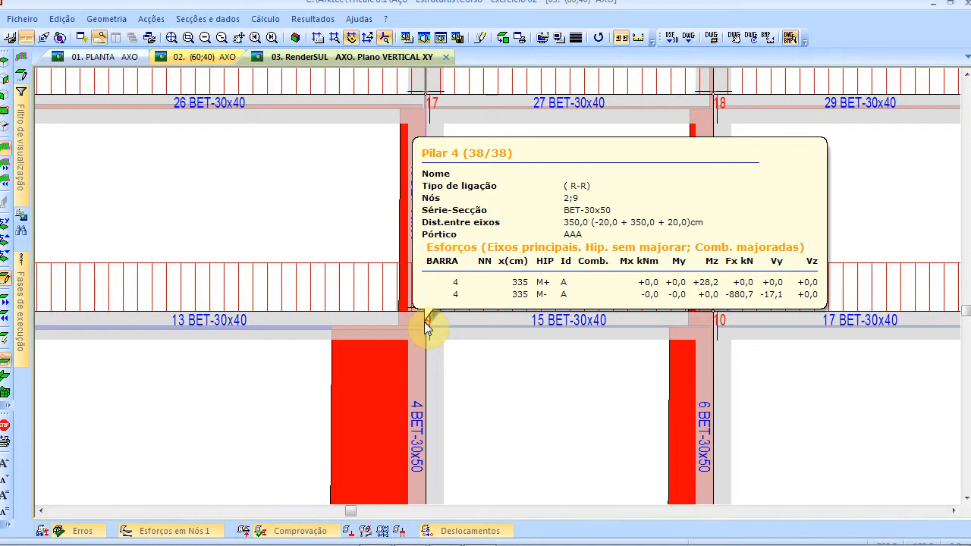
{"action": "mouse_move", "coordinate": [714, 332]}
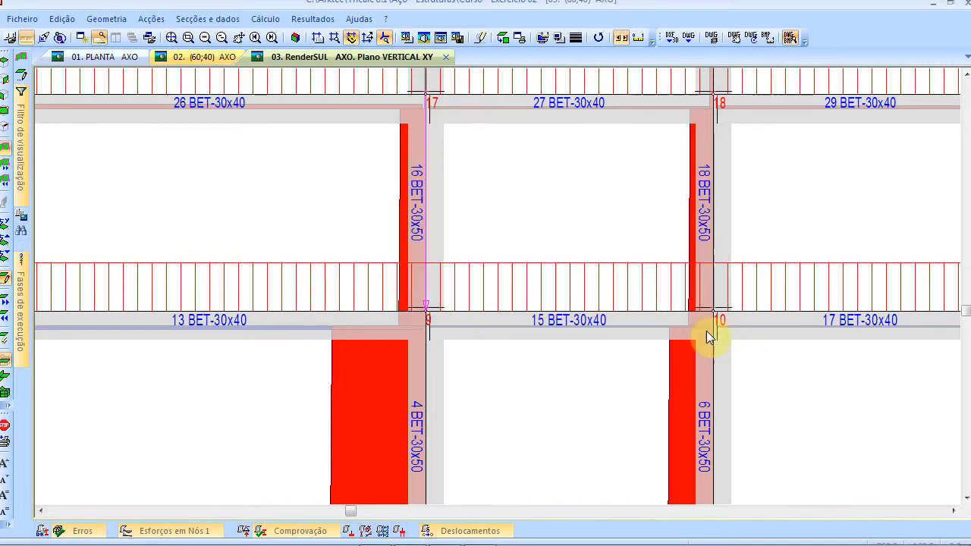
{"action": "scroll", "coordinate": [464, 353], "scroll_direction": "down", "scroll_amount": 3}
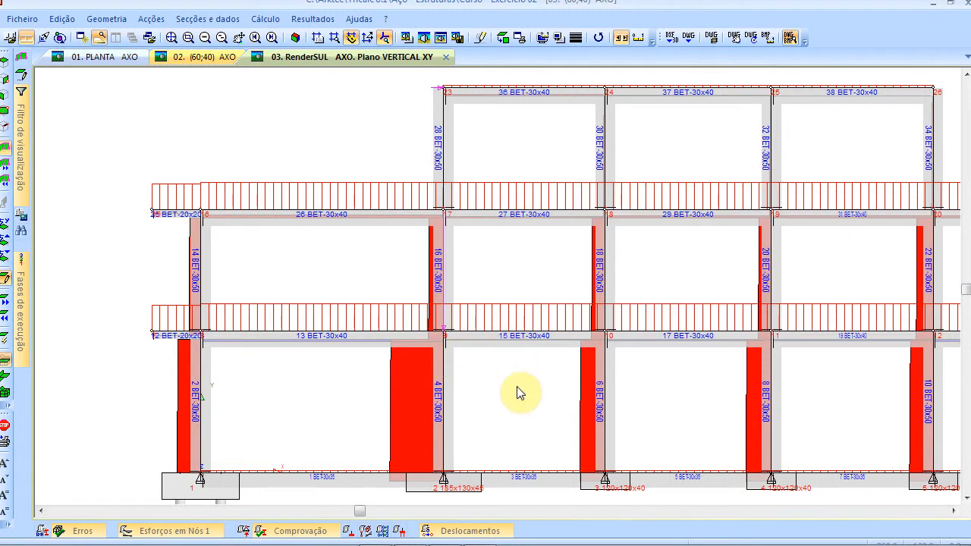
- Examine the axial force diagram and loads at the cantilever beam ends around nodes 14 and 22
{"action": "mouse_move", "coordinate": [517, 386]}
{"action": "middle_mouse_down"}
{"action": "mouse_move", "coordinate": [468, 370]}
{"action": "mouse_move", "coordinate": [217, 340]}
{"action": "mouse_move", "coordinate": [178, 345]}
{"action": "middle_mouse_up"}
{"action": "middle_click_drag", "start_coordinate": [727, 335], "coordinate": [443, 357]}
{"action": "scroll", "coordinate": [625, 318], "scroll_direction": "up", "scroll_amount": 3}
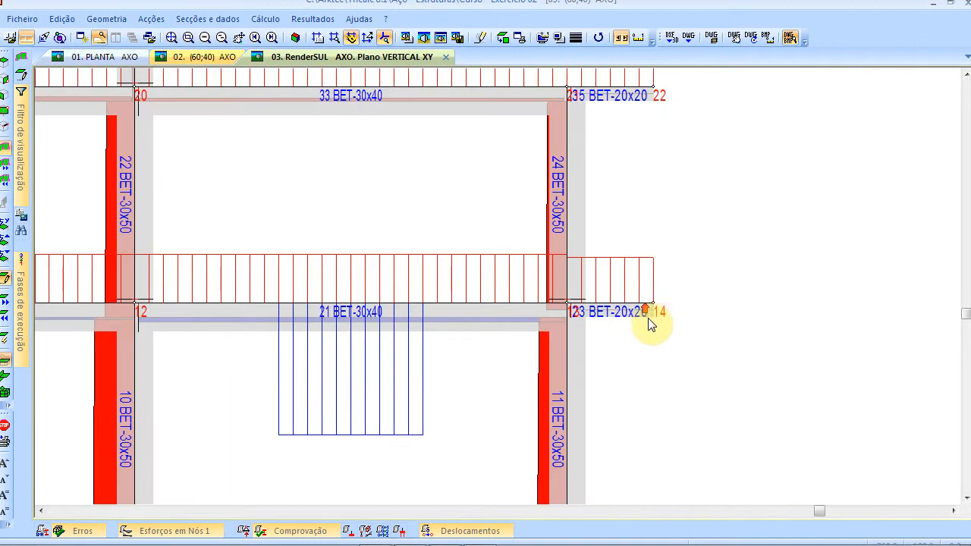
{"action": "mouse_move", "coordinate": [657, 311]}
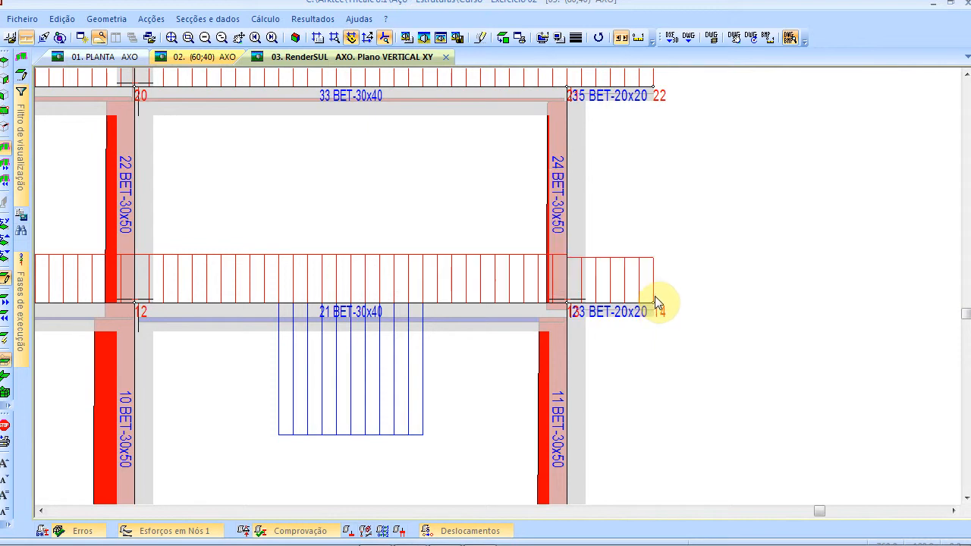
{"action": "scroll", "coordinate": [672, 284], "scroll_direction": "down", "scroll_amount": 3}
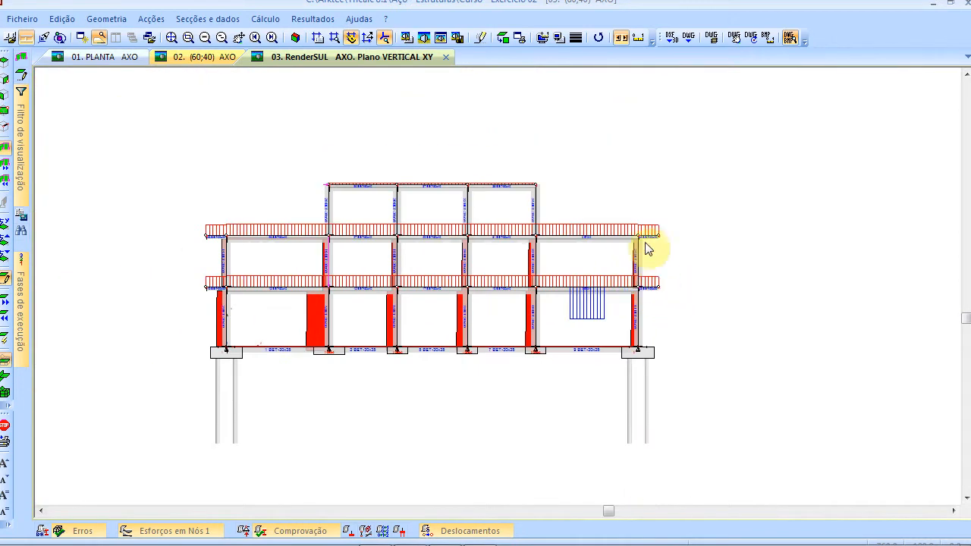
{"action": "scroll", "coordinate": [667, 251], "scroll_direction": "up", "scroll_amount": 3}
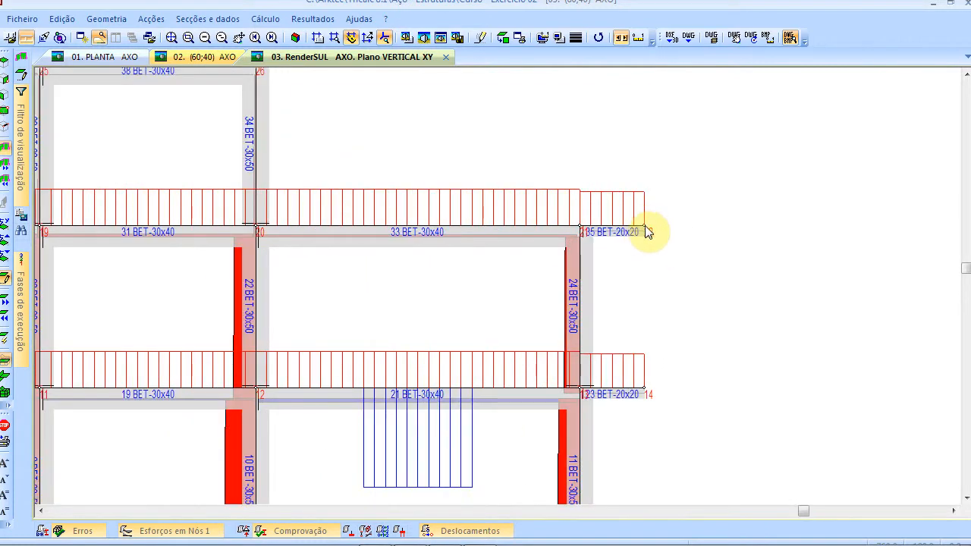
{"action": "mouse_move", "coordinate": [649, 232]}
- Fit the whole frame in view and replace the axial force diagram with the plain geometry graphic
{"action": "left_click", "coordinate": [172, 38]}
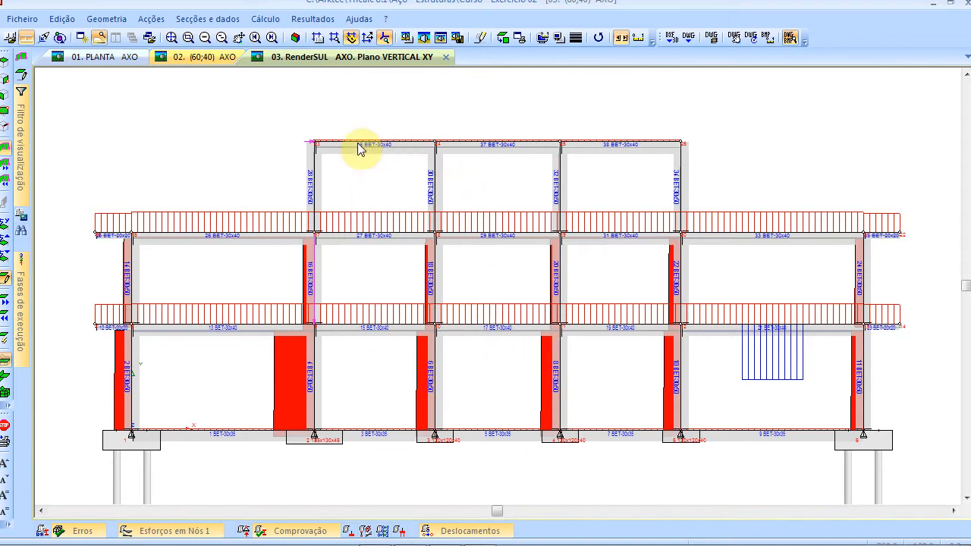
{"action": "right_click", "coordinate": [244, 126]}
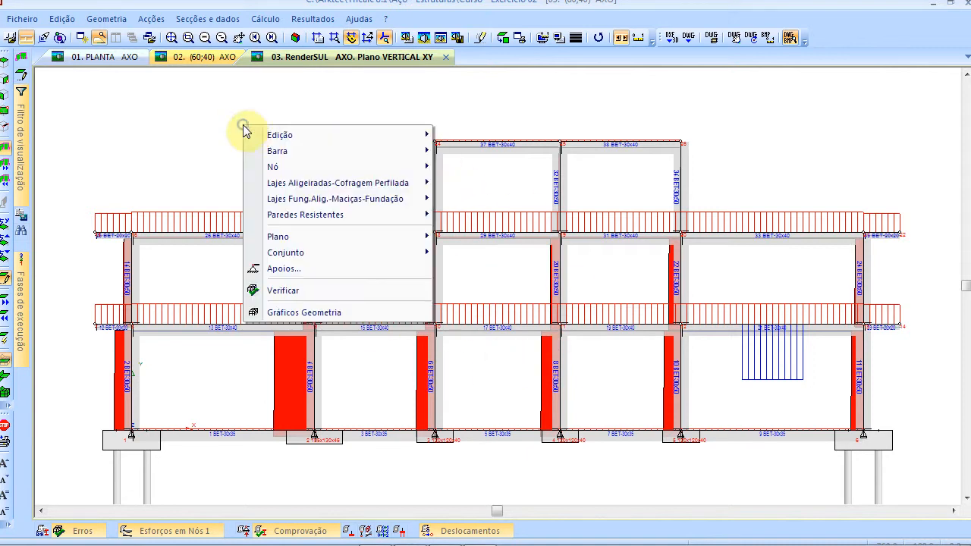
{"action": "left_click", "coordinate": [283, 313]}
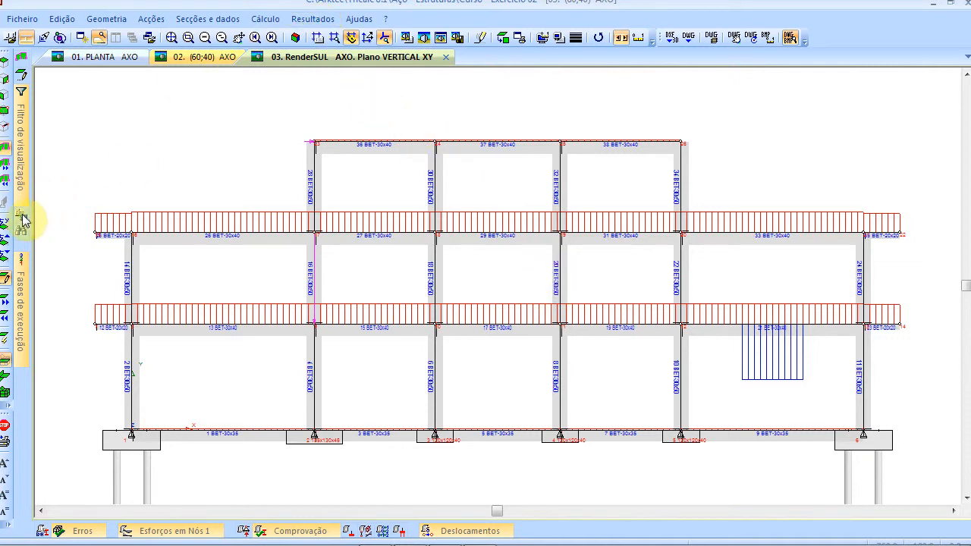
- Turn on Armaduras montagem in the visualization filter and show the column reinforcement around node 9 up close
{"action": "mouse_move", "coordinate": [22, 220]}
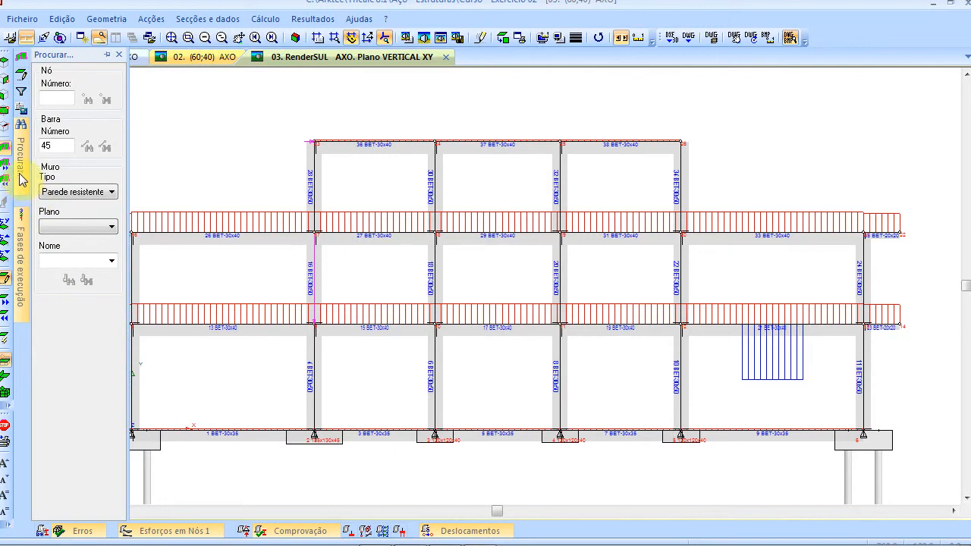
{"action": "mouse_move", "coordinate": [21, 98]}
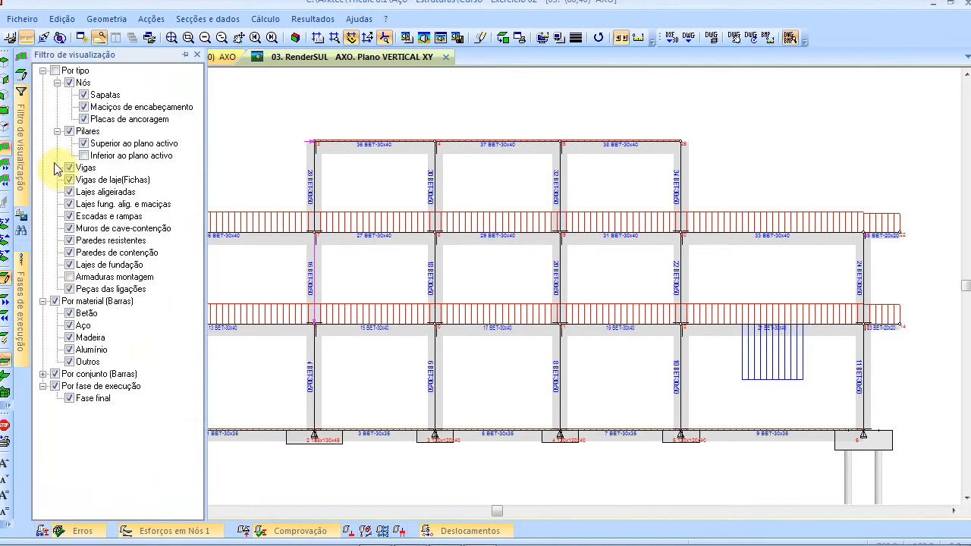
{"action": "left_click", "coordinate": [71, 277]}
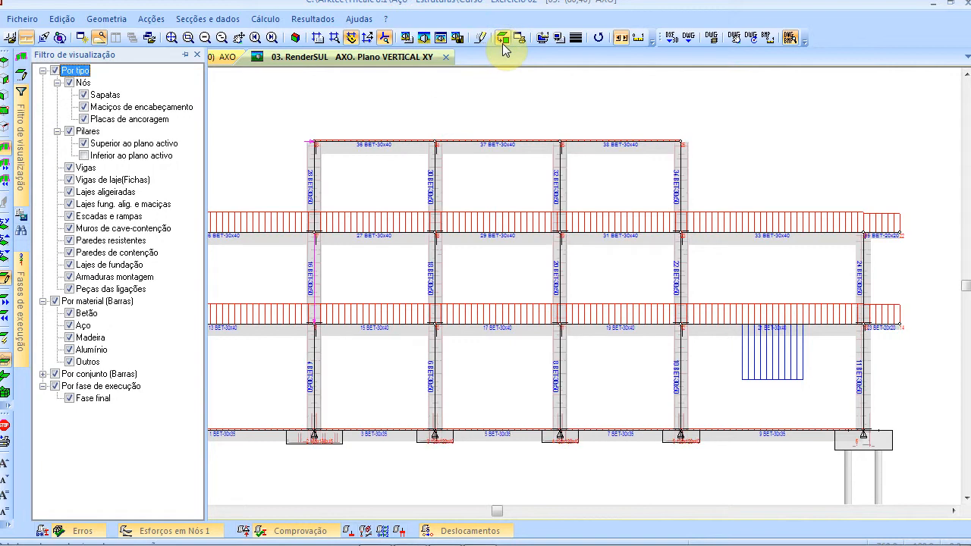
{"action": "left_click", "coordinate": [602, 313]}
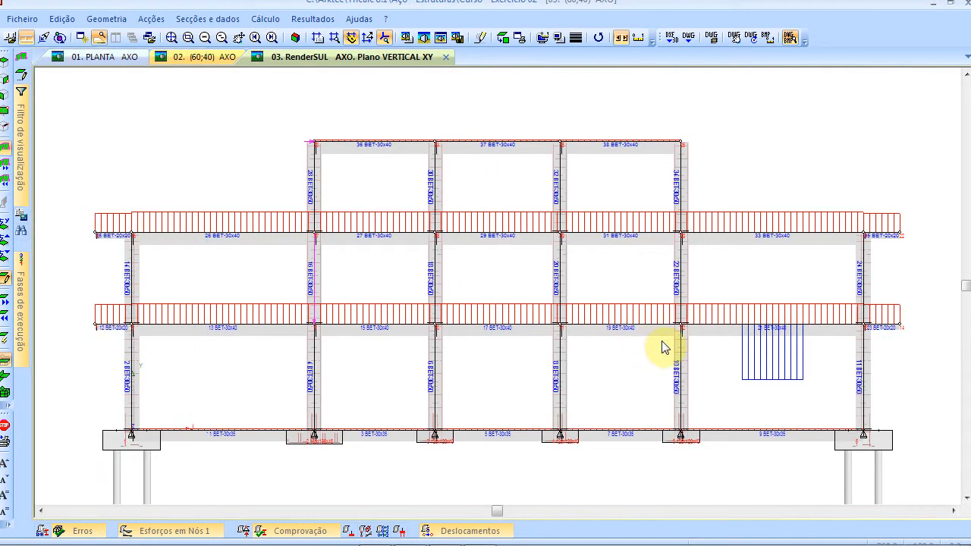
{"action": "scroll", "coordinate": [325, 327], "scroll_direction": "up", "scroll_amount": 2}
{"action": "scroll", "coordinate": [324, 322], "scroll_direction": "up", "scroll_amount": 4}
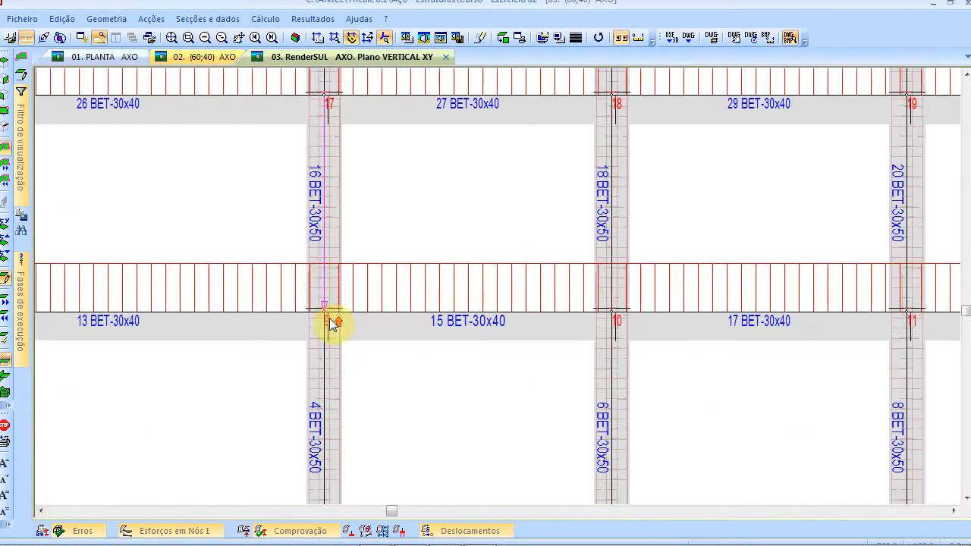
- Display the reinforcement schedule of all the frame's columns (Quadro Pilares)
{"action": "scroll", "coordinate": [335, 321], "scroll_direction": "down", "scroll_amount": 5}
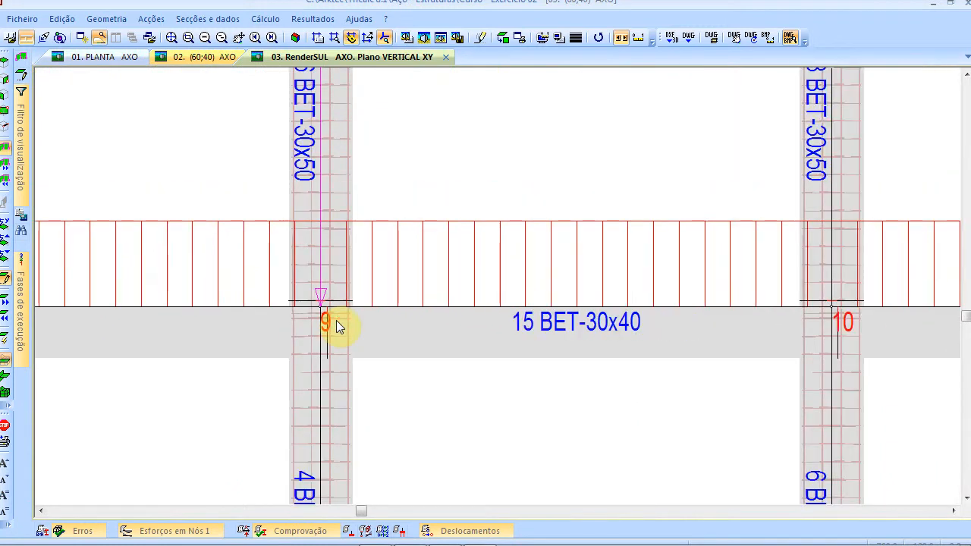
{"action": "scroll", "coordinate": [340, 324], "scroll_direction": "down", "scroll_amount": 1}
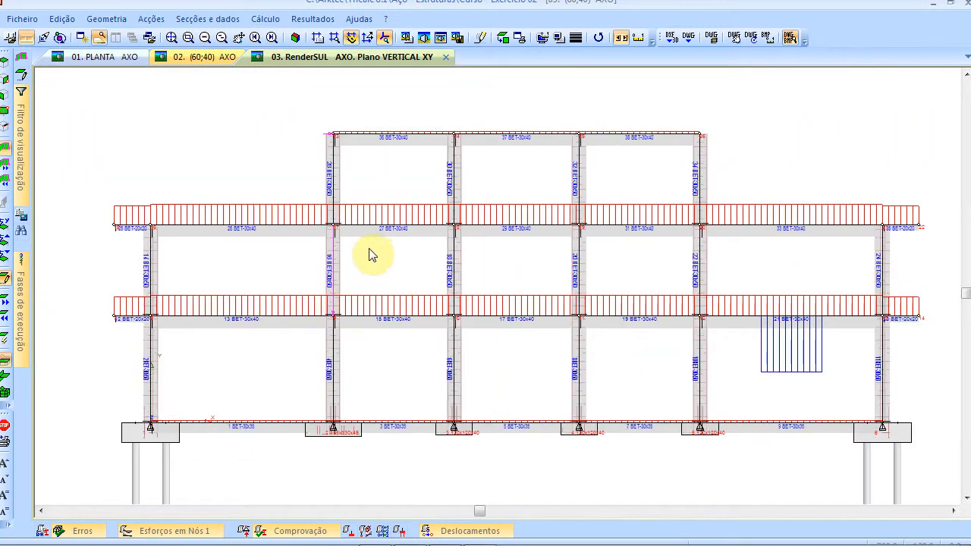
{"action": "scroll", "coordinate": [421, 255], "scroll_direction": "up", "scroll_amount": 4}
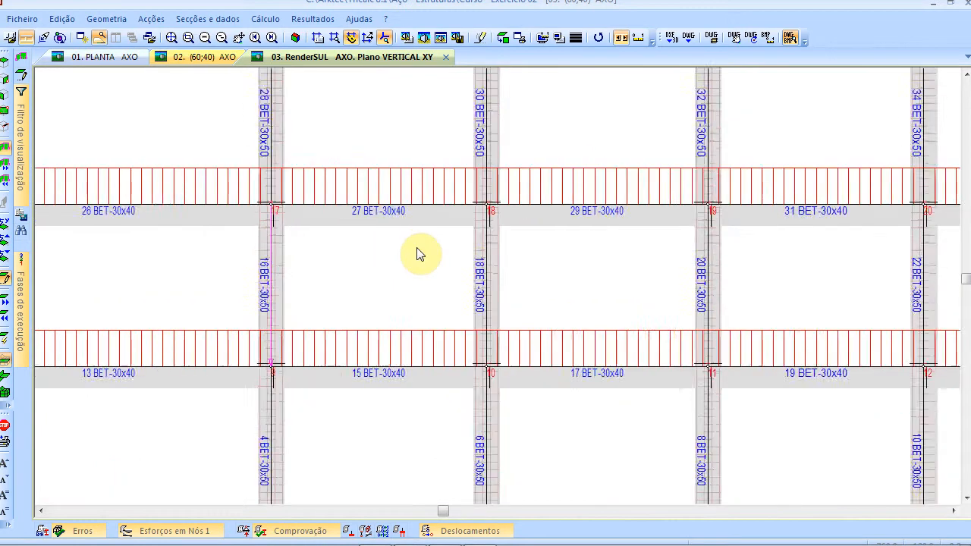
{"action": "scroll", "coordinate": [419, 255], "scroll_direction": "down", "scroll_amount": 5}
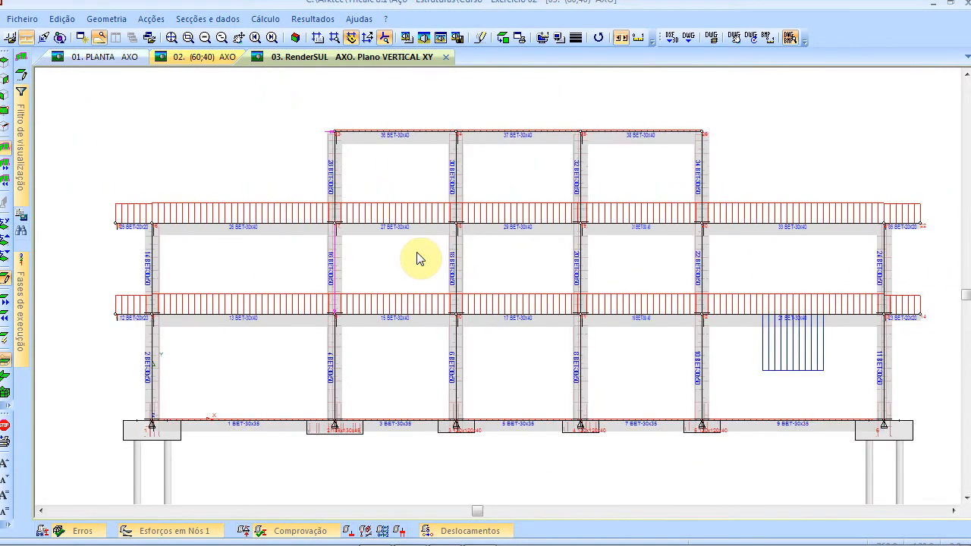
{"action": "left_click", "coordinate": [313, 19]}
{"action": "mouse_move", "coordinate": [334, 90]}
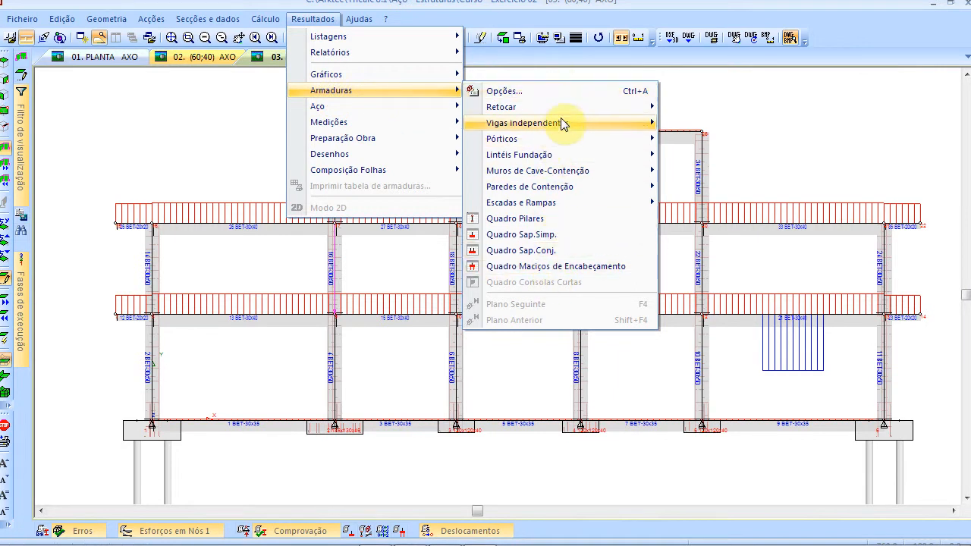
{"action": "mouse_move", "coordinate": [561, 142]}
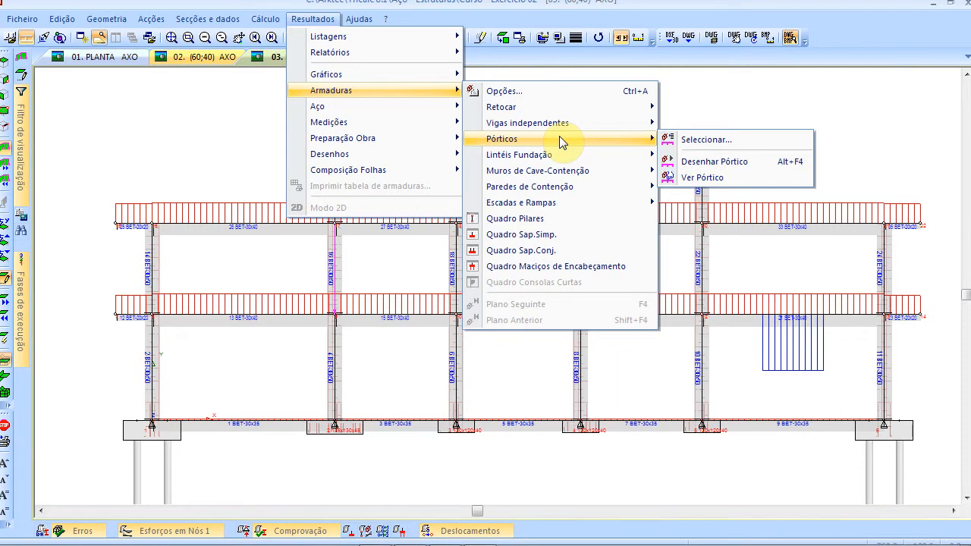
{"action": "left_click", "coordinate": [553, 219]}
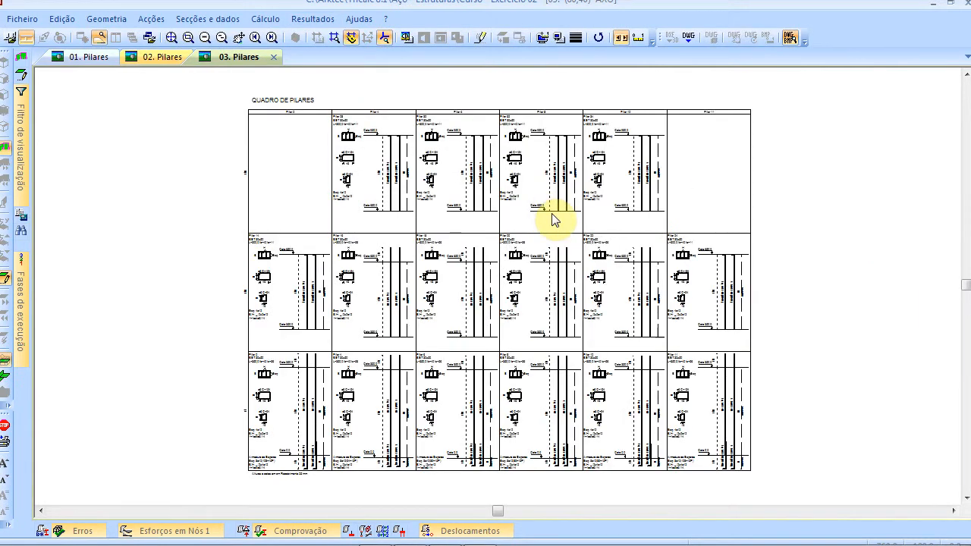
- Examine the column schedule's bars and stirrups from the starter bars at Cota 0,0 up through the floors to Cota 950,0
{"action": "left_click", "coordinate": [189, 37]}
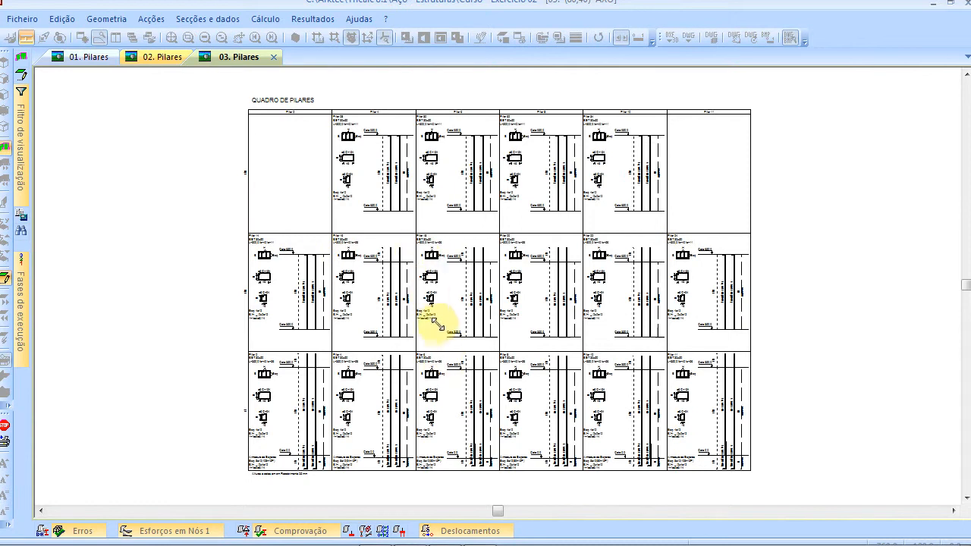
{"action": "left_click_drag", "start_coordinate": [399, 331], "coordinate": [519, 477]}
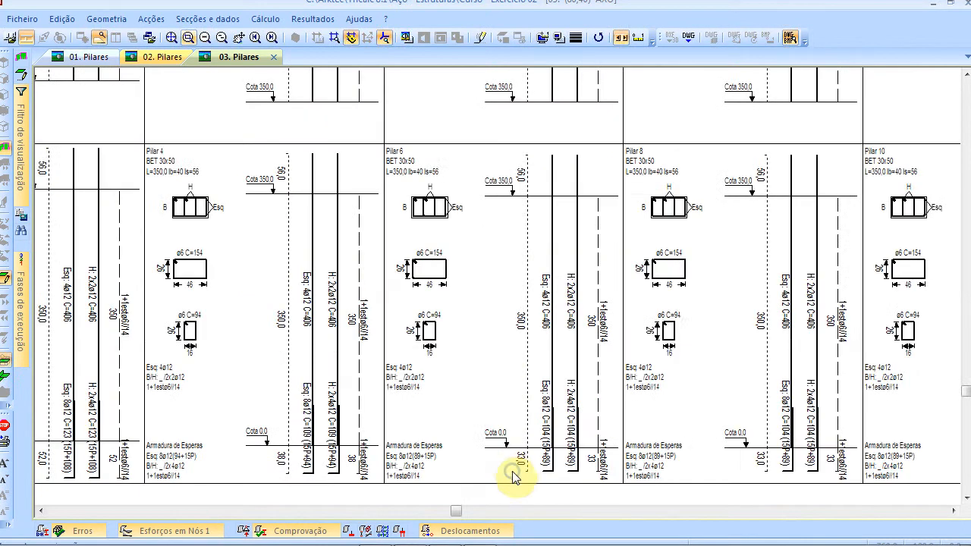
{"action": "scroll", "coordinate": [562, 469], "scroll_direction": "up", "scroll_amount": 1}
{"action": "scroll", "coordinate": [562, 469], "scroll_direction": "up", "scroll_amount": 1}
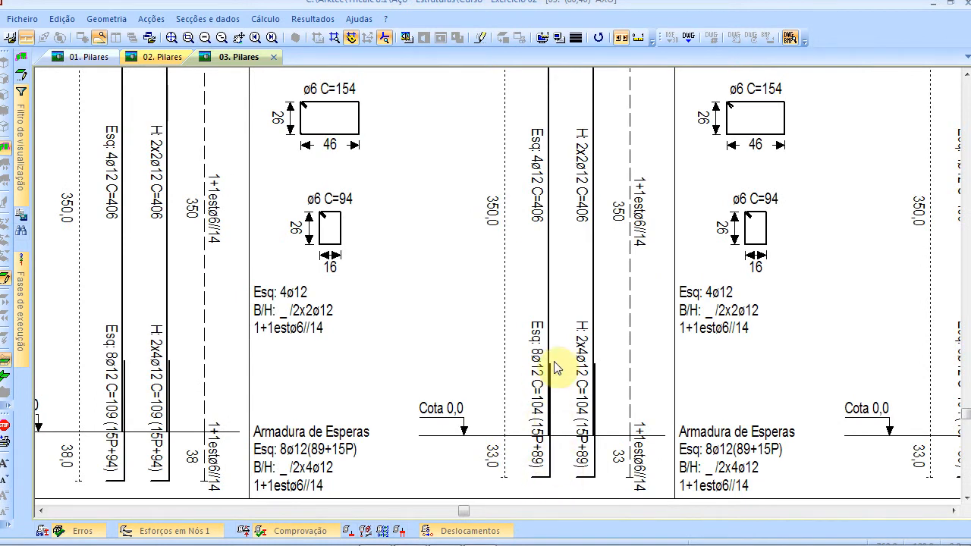
{"action": "middle_click_drag", "start_coordinate": [555, 371], "coordinate": [553, 409]}
{"action": "scroll", "coordinate": [550, 402], "scroll_direction": "down", "scroll_amount": 3}
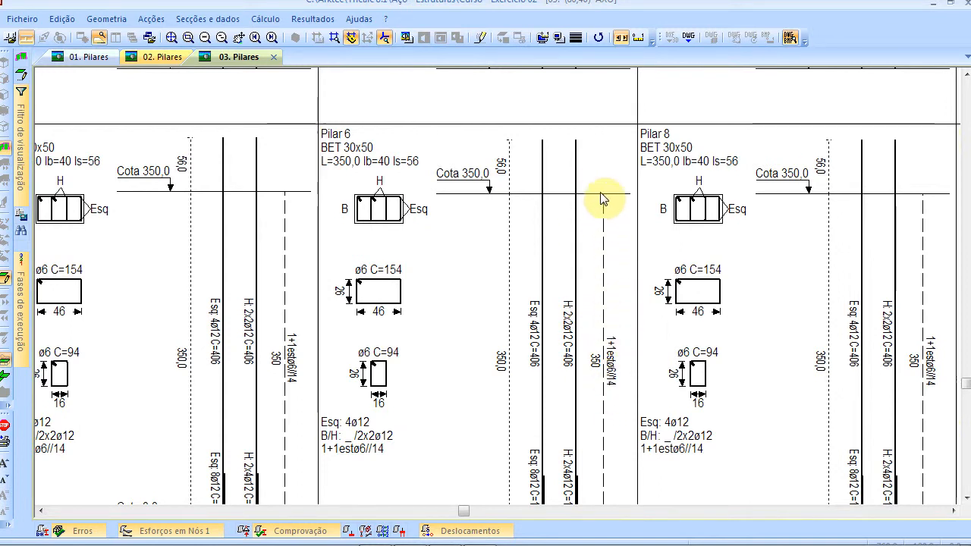
{"action": "middle_click_drag", "start_coordinate": [607, 261], "coordinate": [596, 462]}
{"action": "middle_click_drag", "start_coordinate": [605, 245], "coordinate": [601, 419]}
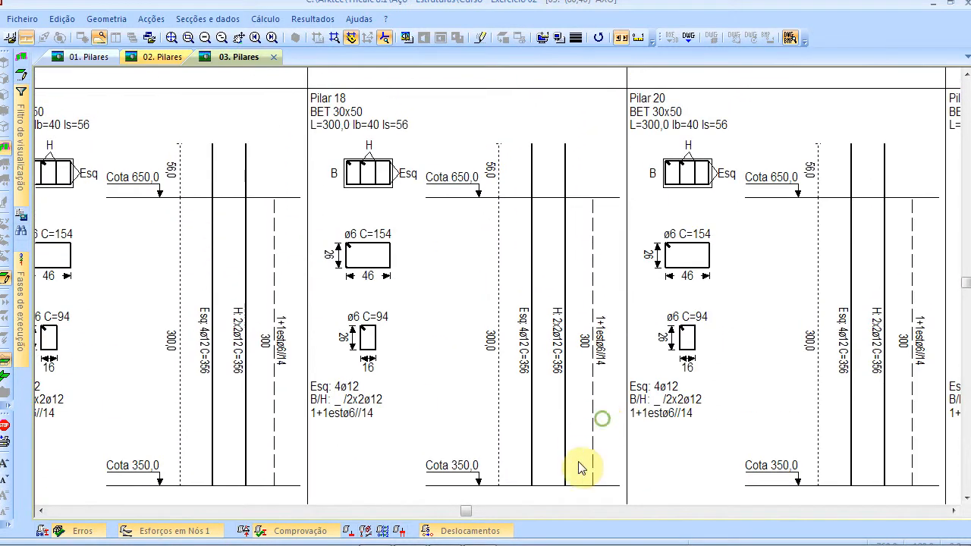
{"action": "middle_click_drag", "start_coordinate": [582, 152], "coordinate": [574, 535]}
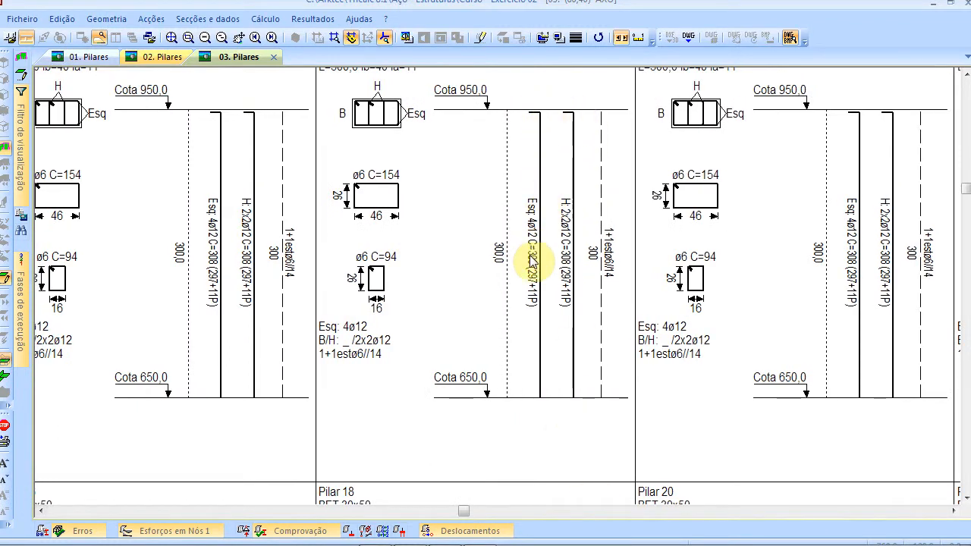
- Turn off Desenhar disposição for the column schedule in the reinforcement options
{"action": "scroll", "coordinate": [531, 255], "scroll_direction": "down", "scroll_amount": 4}
{"action": "right_click", "coordinate": [538, 156]}
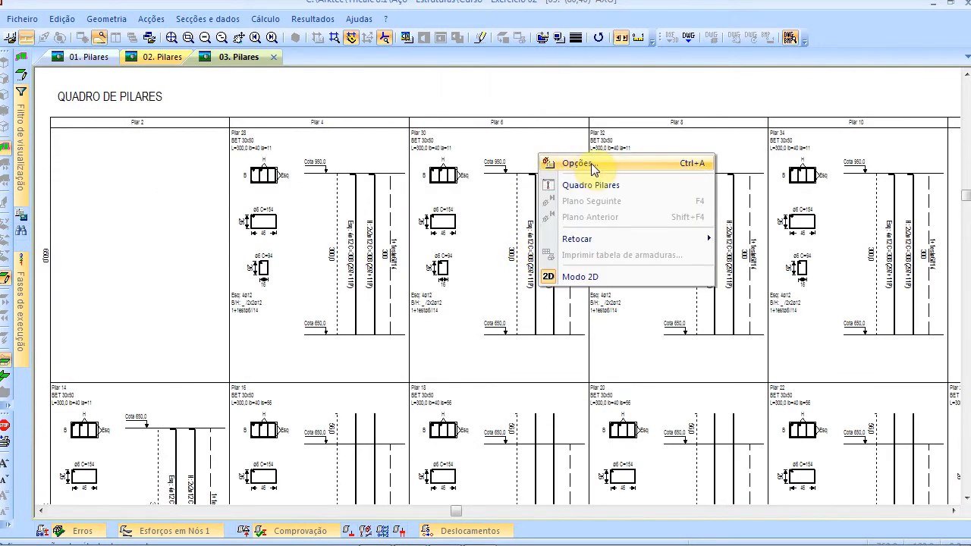
{"action": "left_click", "coordinate": [593, 164]}
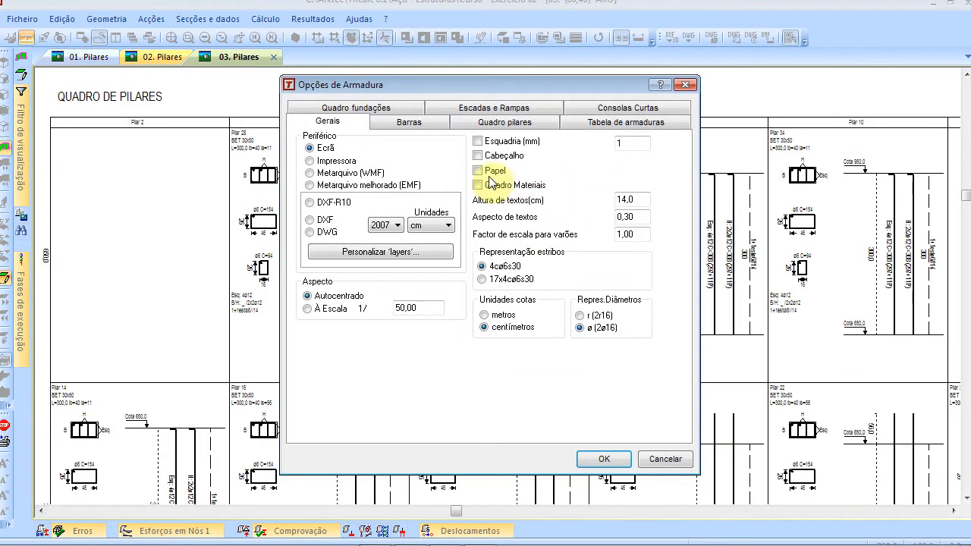
{"action": "left_click", "coordinate": [497, 124]}
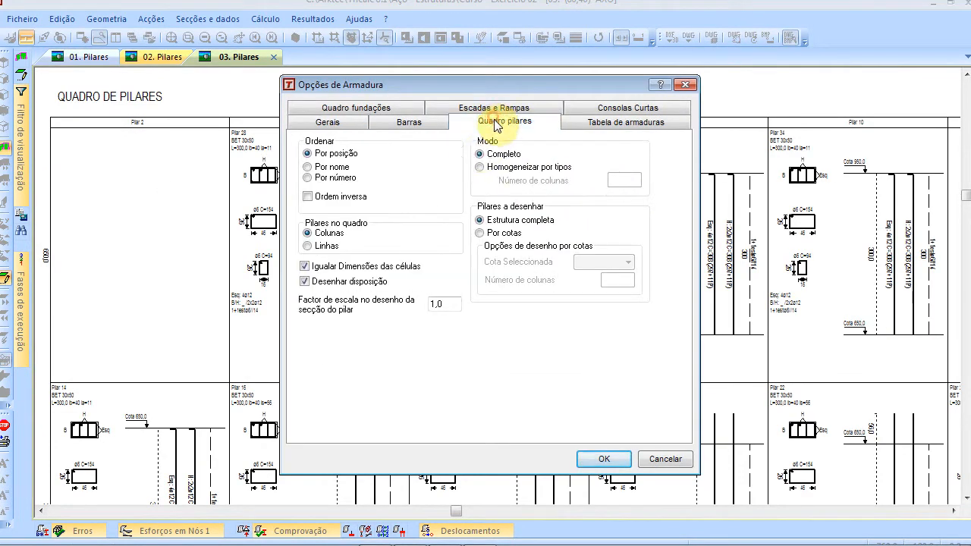
{"action": "left_click", "coordinate": [307, 282]}
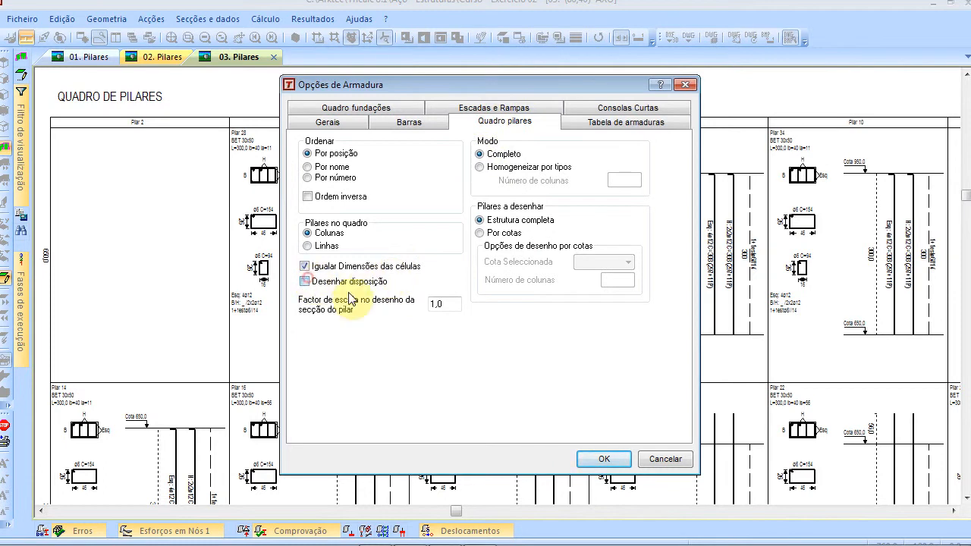
{"action": "left_click", "coordinate": [603, 460]}
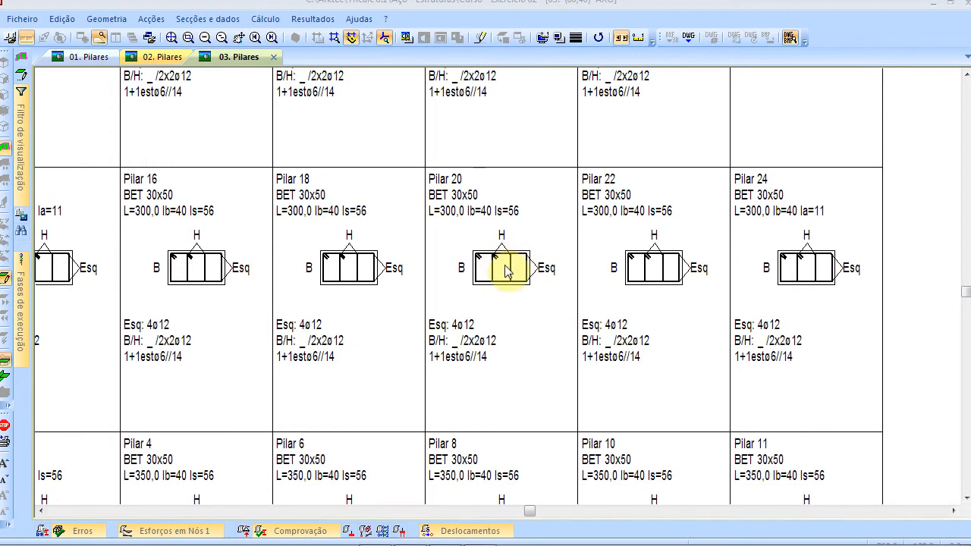
- Open the reinforcement of Pilar 20 for retouching from the column schedule
{"action": "scroll", "coordinate": [504, 272], "scroll_direction": "up", "scroll_amount": 2}
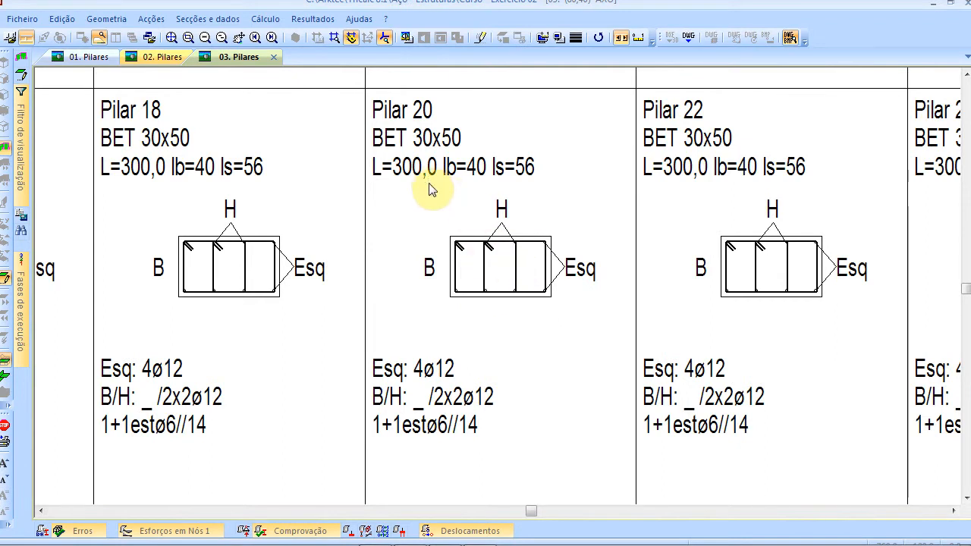
{"action": "right_click", "coordinate": [303, 114]}
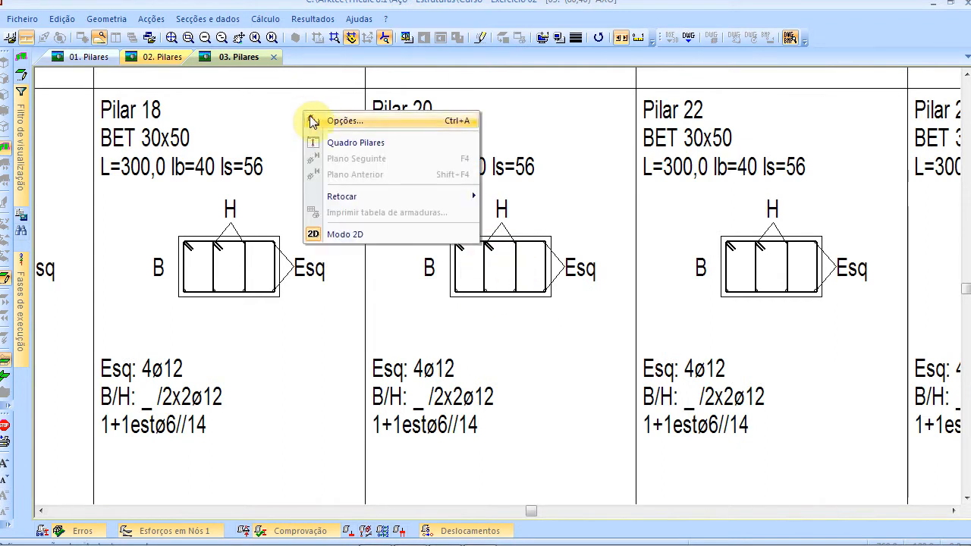
{"action": "mouse_move", "coordinate": [351, 204]}
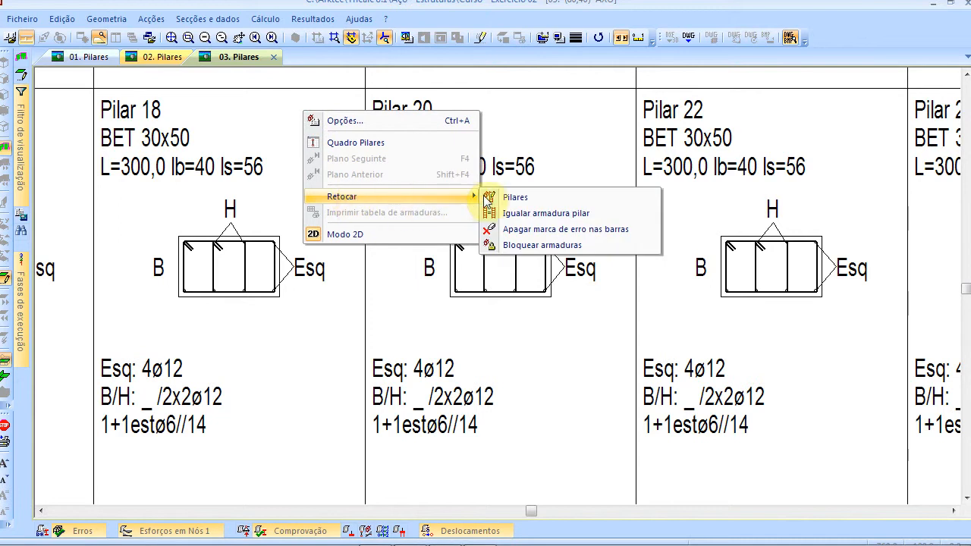
{"action": "left_click", "coordinate": [516, 198]}
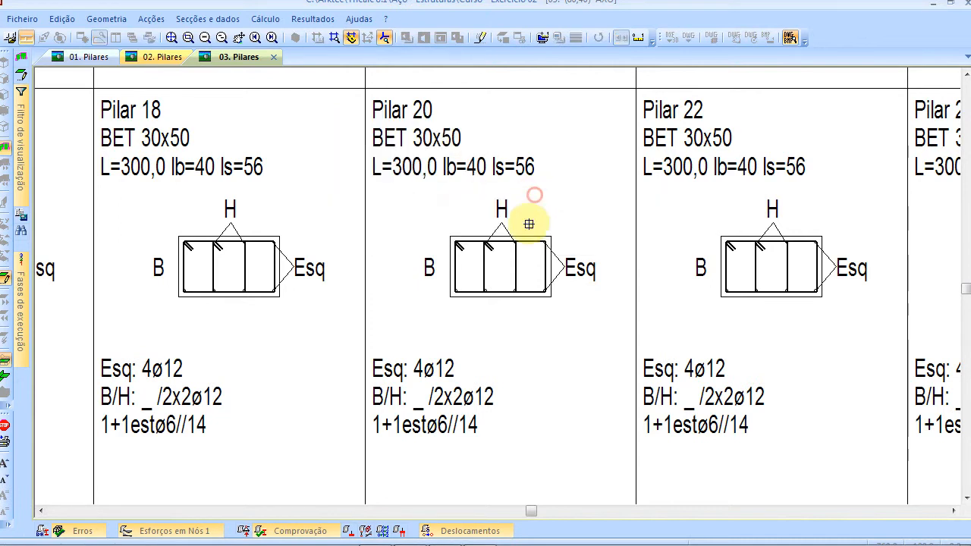
{"action": "left_click", "coordinate": [527, 233]}
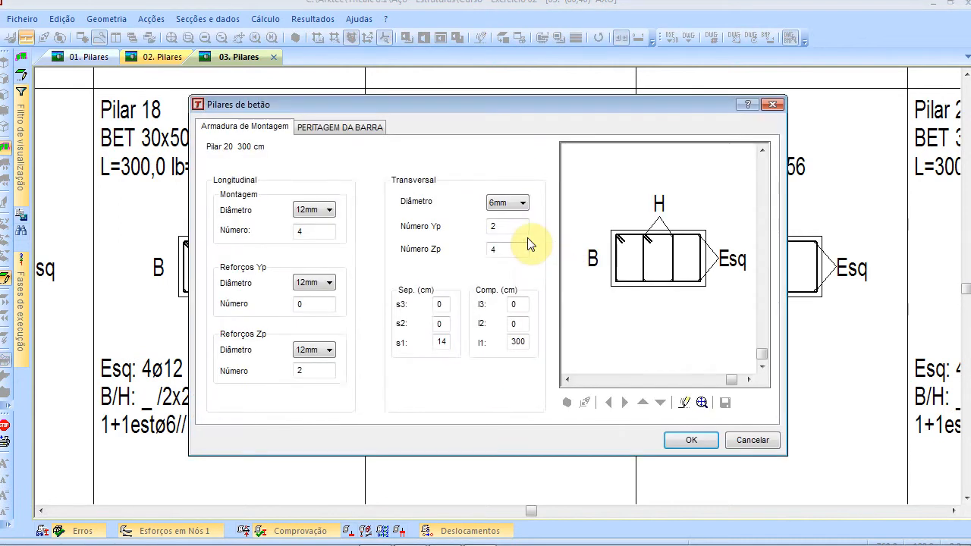
- Examine the Peritagem da Barra results of Pilar 20 for the Péssima combination, and leave its reinforcement dialog without changes
{"action": "left_click", "coordinate": [356, 130]}
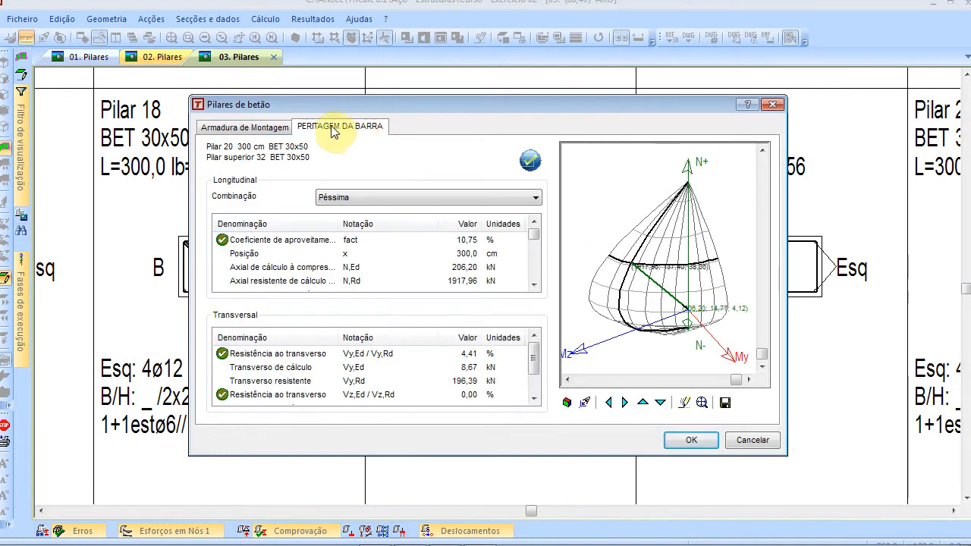
{"action": "left_click", "coordinate": [459, 241]}
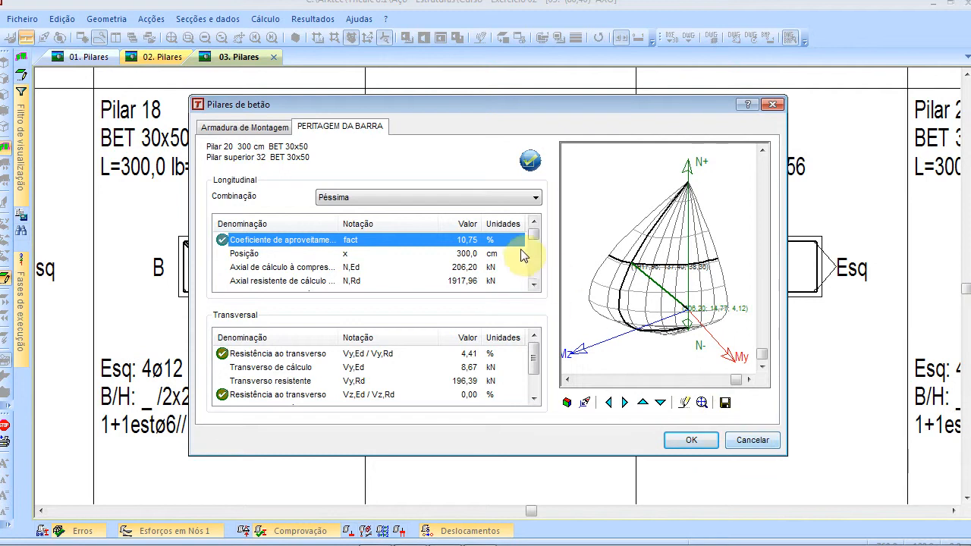
{"action": "left_click", "coordinate": [534, 286]}
{"action": "left_click", "coordinate": [534, 287]}
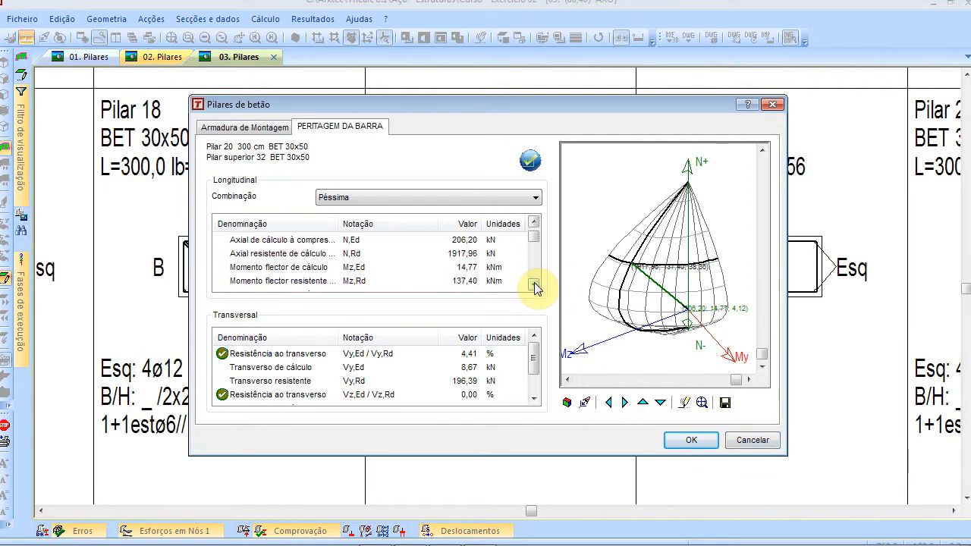
{"action": "left_click", "coordinate": [535, 224]}
{"action": "left_click", "coordinate": [534, 221]}
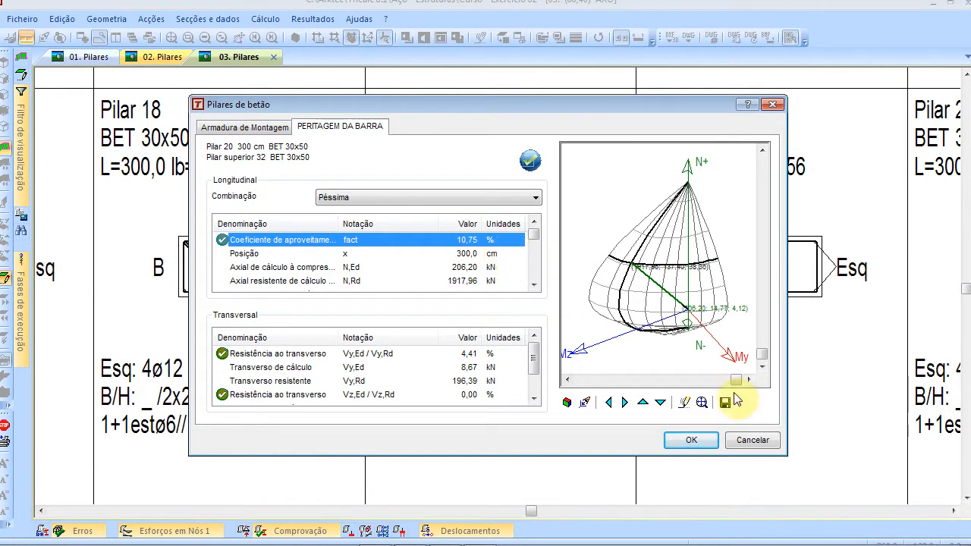
{"action": "left_click", "coordinate": [762, 444]}
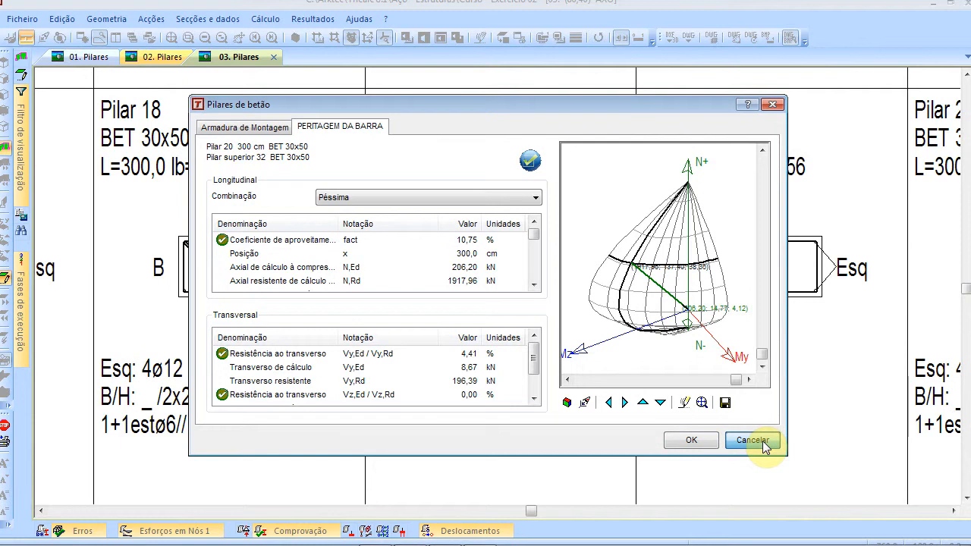
{"action": "left_click", "coordinate": [433, 184]}
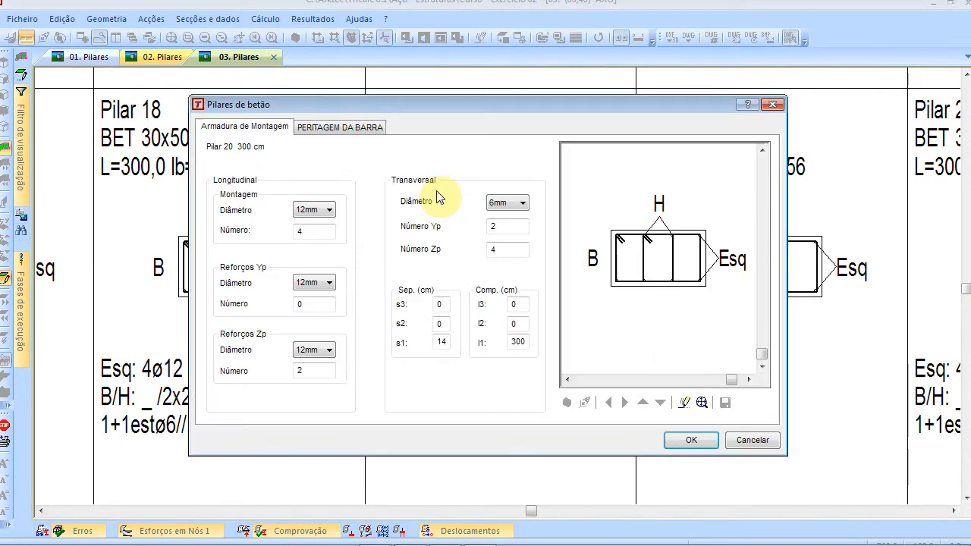
{"action": "left_click", "coordinate": [765, 442]}
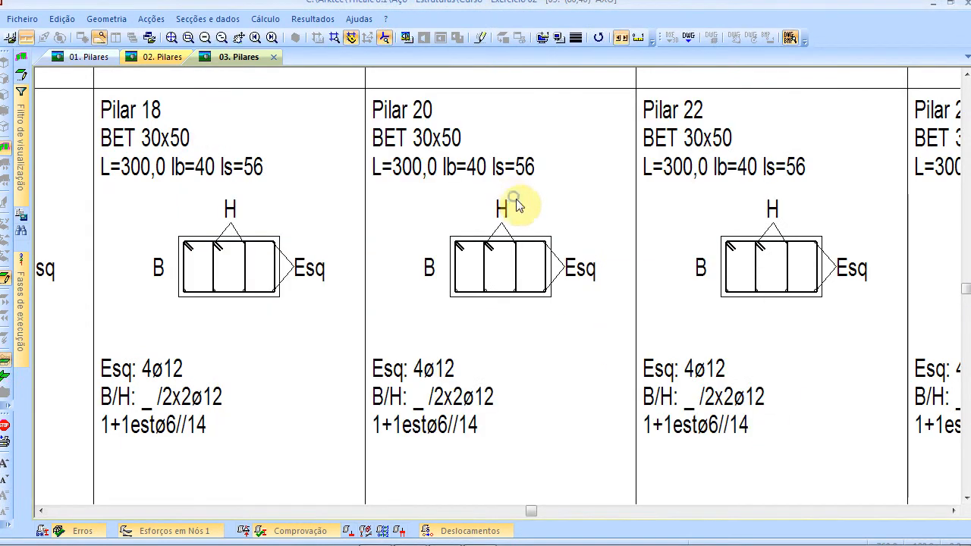
- Leave the 2D column schedule and draw the reinforcement of Pórtico AAA at Cota 350,0, advancing to the Cota 650,0 level
{"action": "right_click", "coordinate": [577, 385]}
{"action": "left_click", "coordinate": [640, 510]}
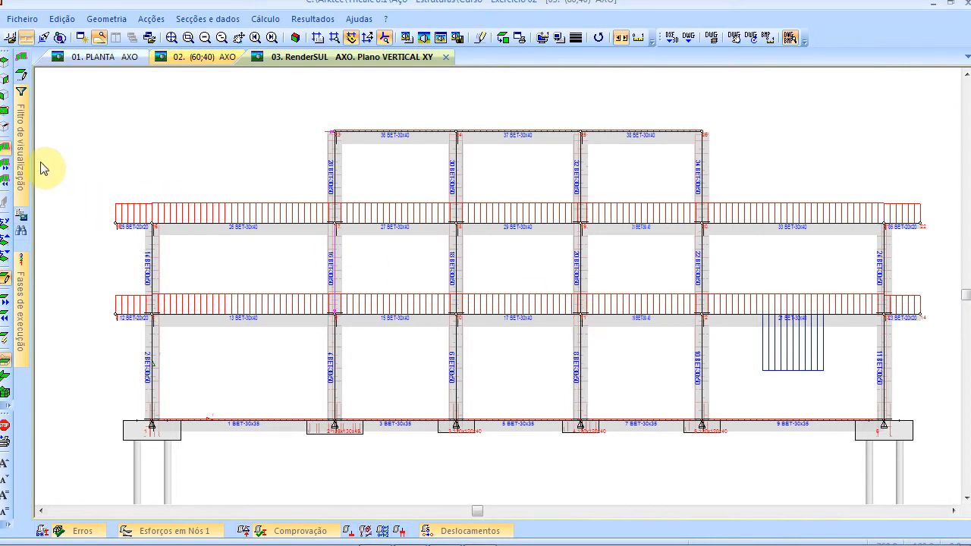
{"action": "left_click", "coordinate": [310, 19]}
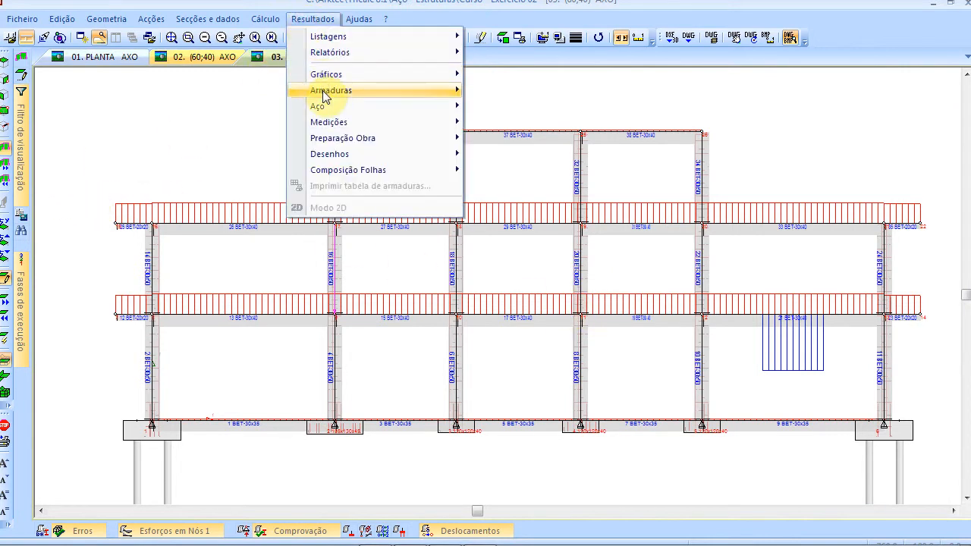
{"action": "mouse_move", "coordinate": [326, 93]}
{"action": "mouse_move", "coordinate": [574, 141]}
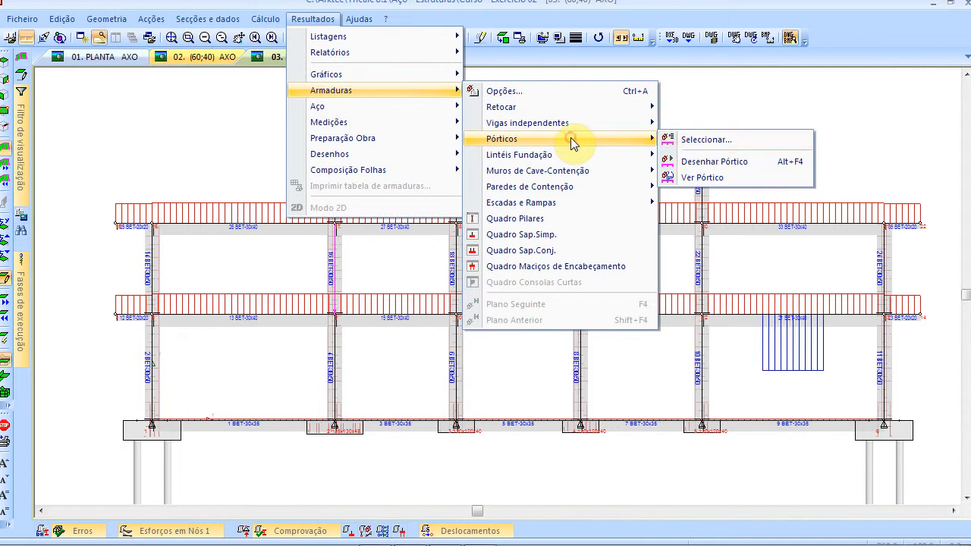
{"action": "left_click", "coordinate": [736, 163]}
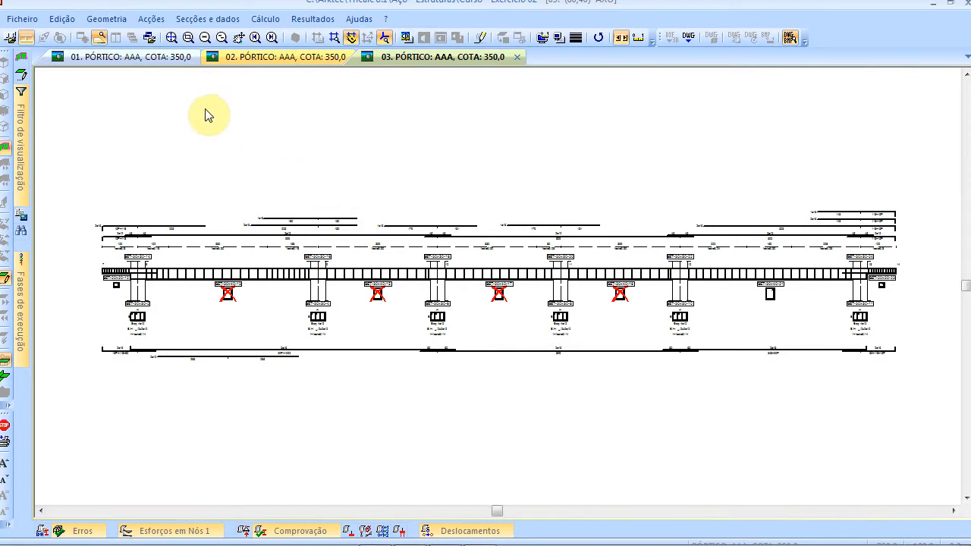
{"action": "right_click", "coordinate": [262, 114]}
{"action": "left_click", "coordinate": [308, 159]}
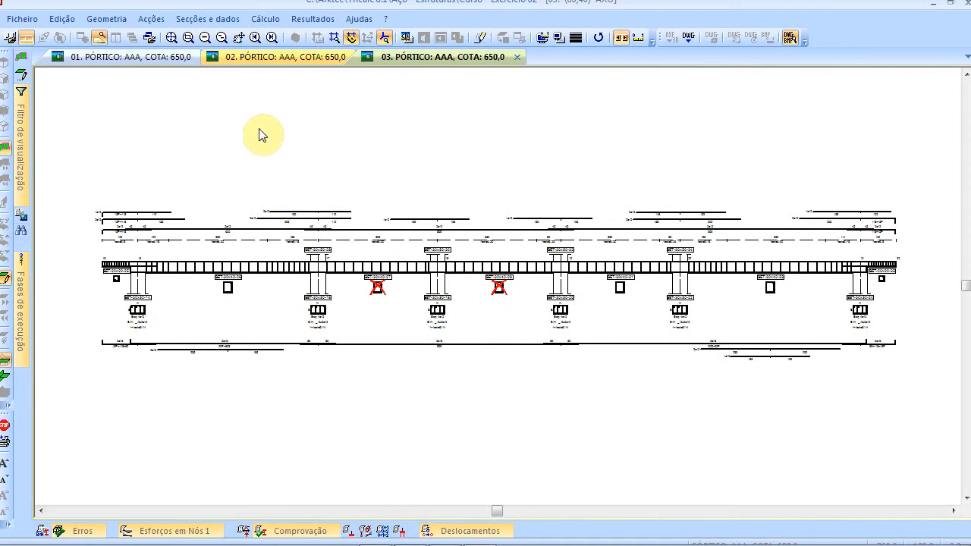
- Enlarge the text of the Cota 650,0 beam reinforcement drawing and inspect its central bays
{"action": "left_click", "coordinate": [187, 38]}
{"action": "left_click_drag", "start_coordinate": [267, 180], "coordinate": [484, 368]}
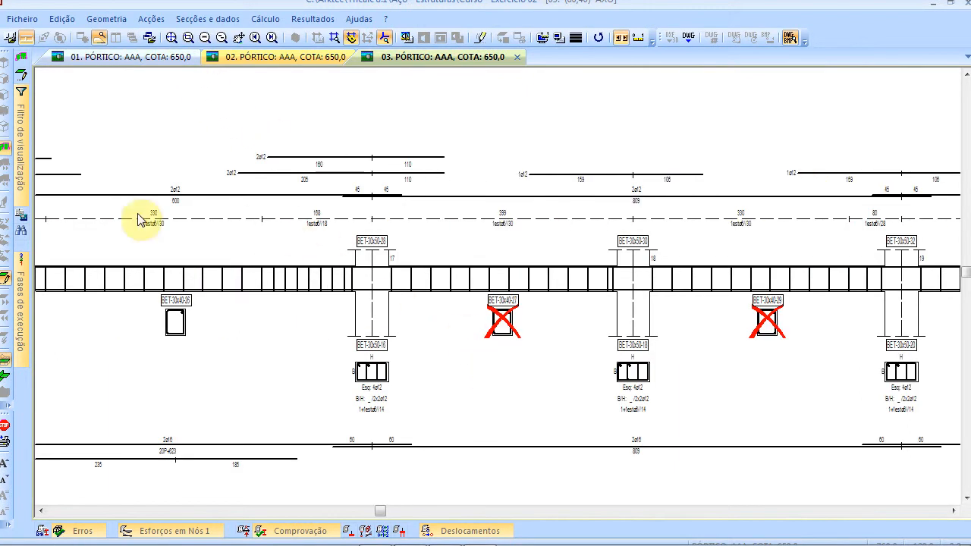
{"action": "left_click", "coordinate": [3, 466]}
{"action": "left_click", "coordinate": [3, 465]}
{"action": "left_click", "coordinate": [3, 466]}
{"action": "left_click", "coordinate": [3, 466]}
{"action": "left_click", "coordinate": [188, 37]}
{"action": "left_click", "coordinate": [284, 157]}
{"action": "left_click", "coordinate": [638, 390]}
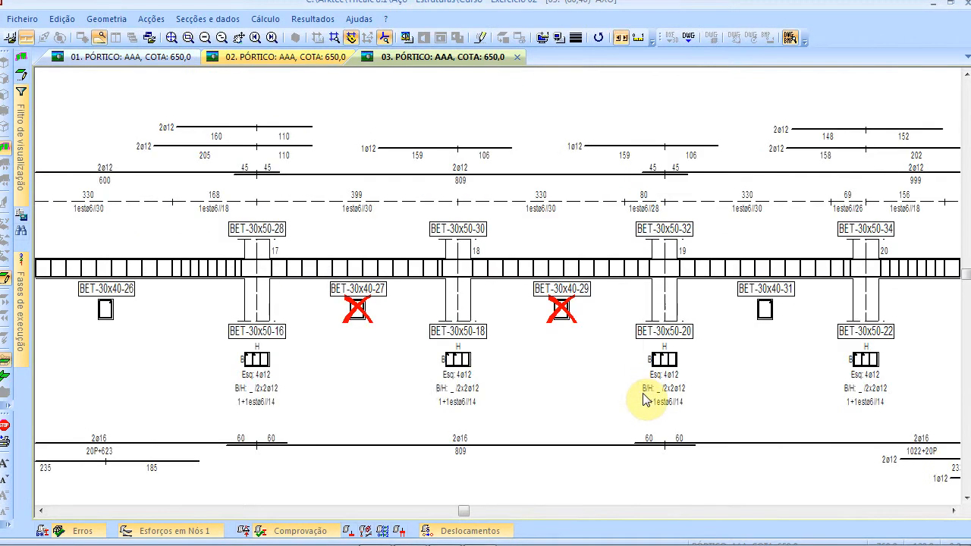
- In the bar reinforcement options, enable Remarcar os extremos dos reforços and Desenhar cotas a eixos de pilares, and choose the third Representação de armaduras style
{"action": "right_click", "coordinate": [405, 116]}
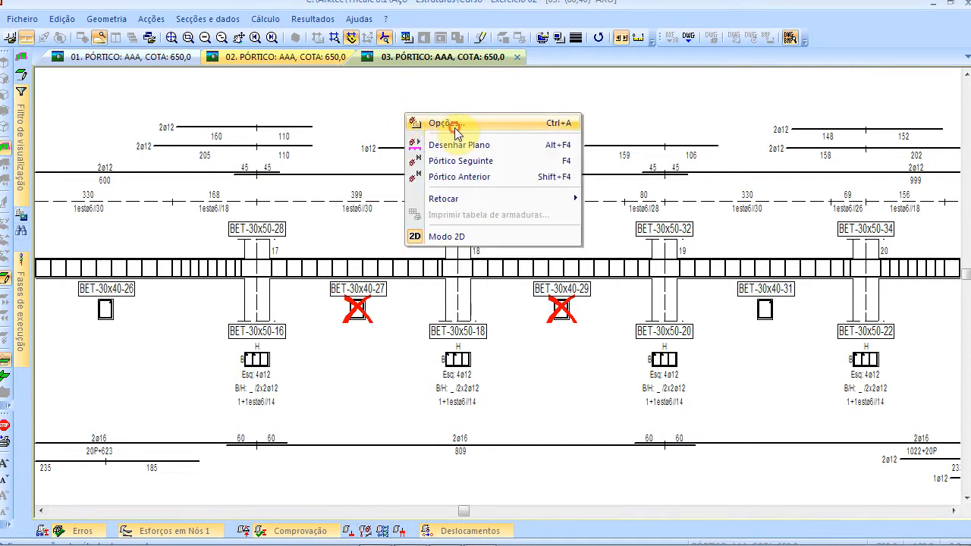
{"action": "left_click", "coordinate": [455, 126]}
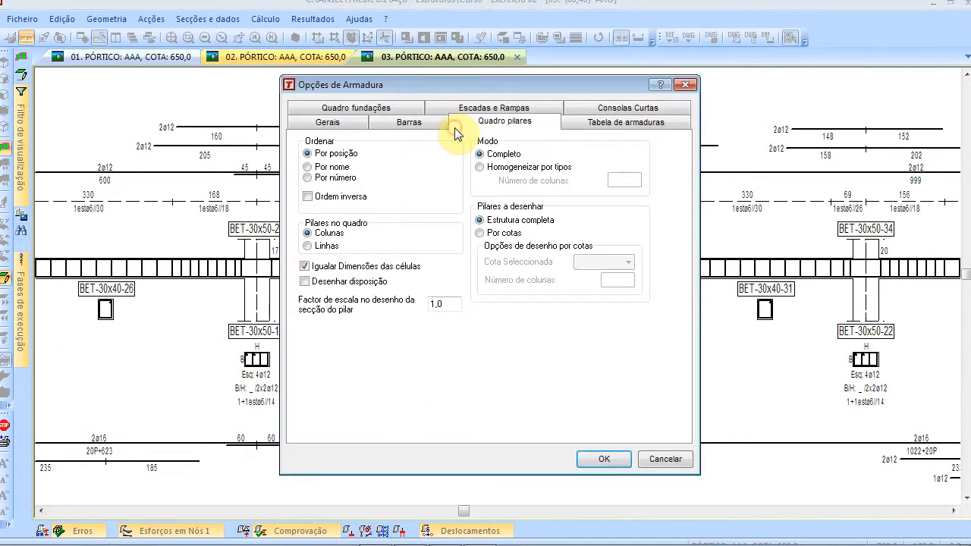
{"action": "left_click", "coordinate": [403, 123]}
{"action": "left_click", "coordinate": [538, 197]}
{"action": "left_click", "coordinate": [548, 187]}
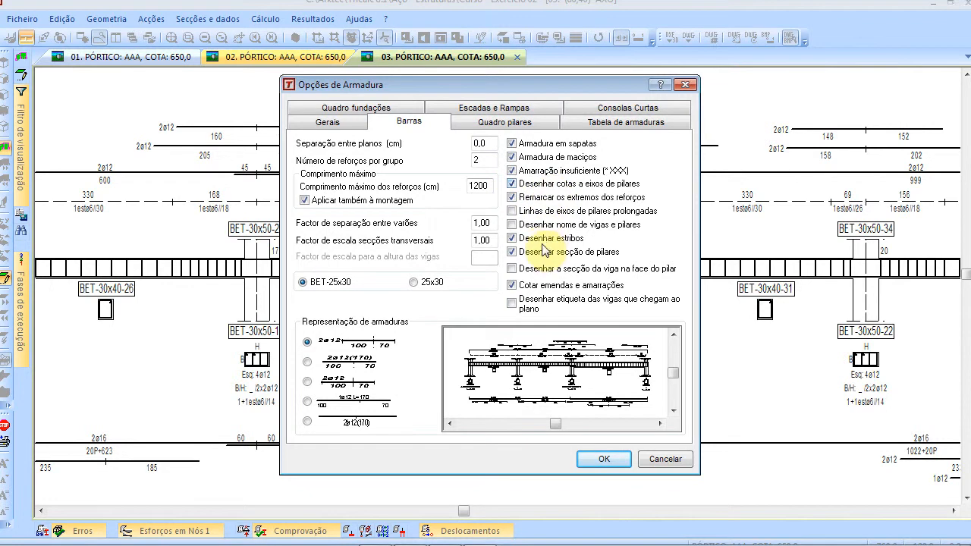
{"action": "left_click", "coordinate": [307, 401]}
{"action": "left_click", "coordinate": [308, 382]}
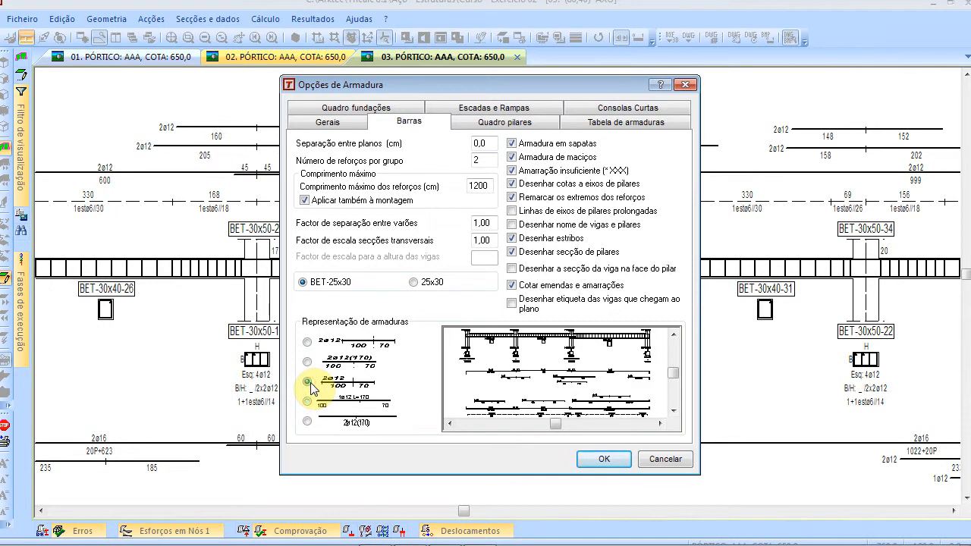
{"action": "left_click", "coordinate": [603, 460]}
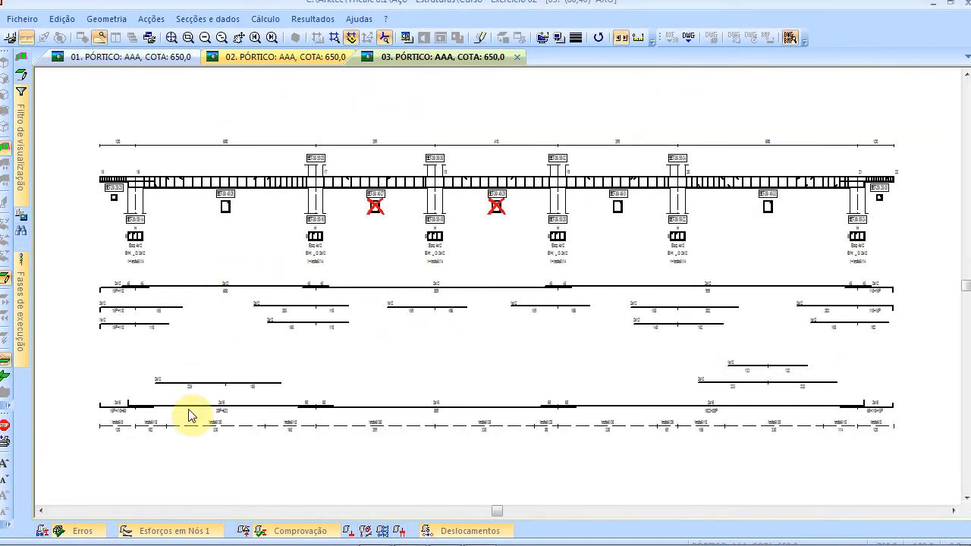
- Change the bar reinforcement options to 25x30 section labels and the fourth Representação de armaduras style, 1ø12 L=170
{"action": "scroll", "coordinate": [210, 153], "scroll_direction": "up", "scroll_amount": 3}
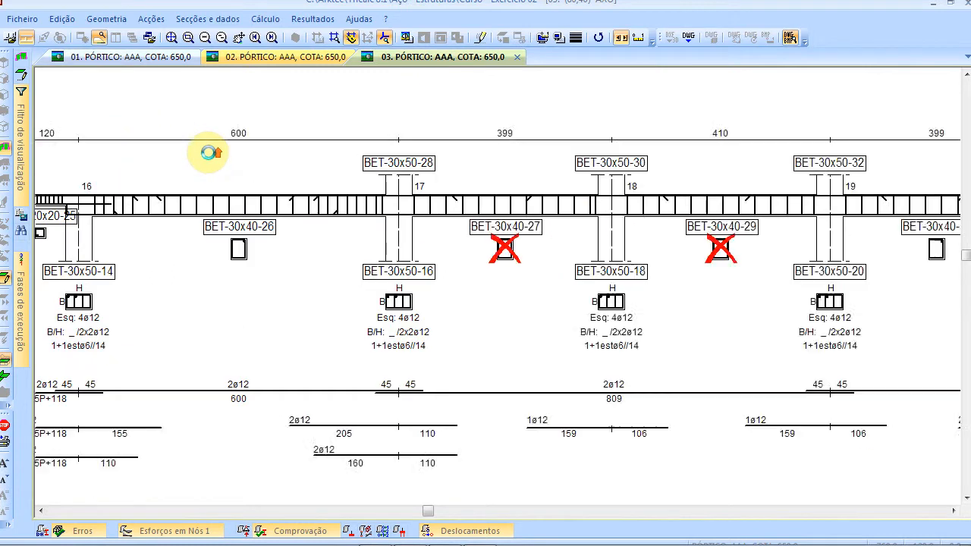
{"action": "scroll", "coordinate": [210, 155], "scroll_direction": "down", "scroll_amount": 1}
{"action": "scroll", "coordinate": [210, 159], "scroll_direction": "down", "scroll_amount": 2}
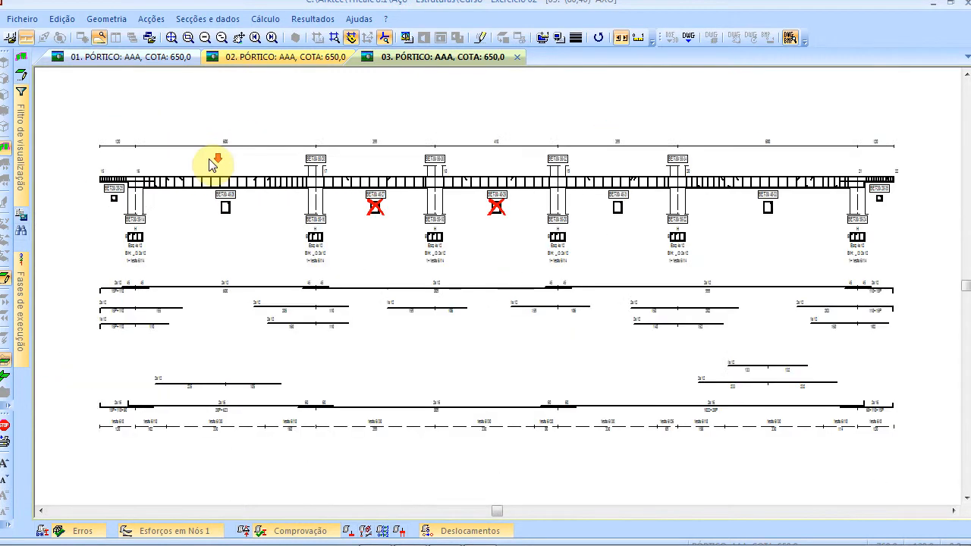
{"action": "scroll", "coordinate": [212, 167], "scroll_direction": "up", "scroll_amount": 1}
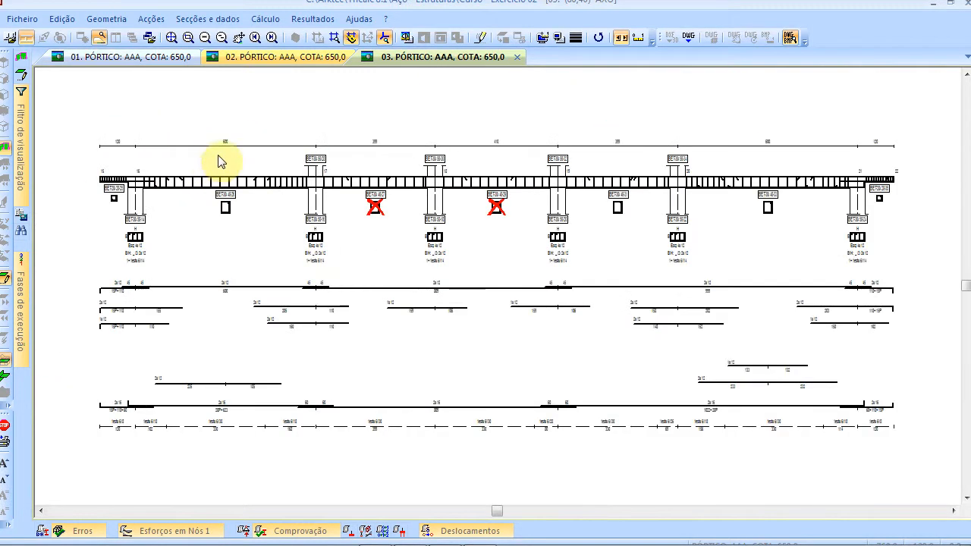
{"action": "right_click", "coordinate": [245, 100]}
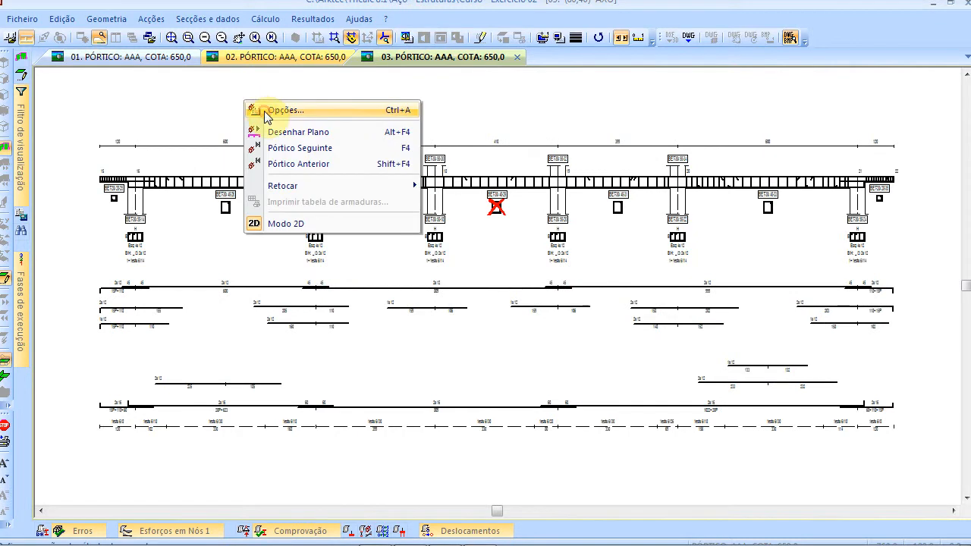
{"action": "left_click", "coordinate": [265, 114]}
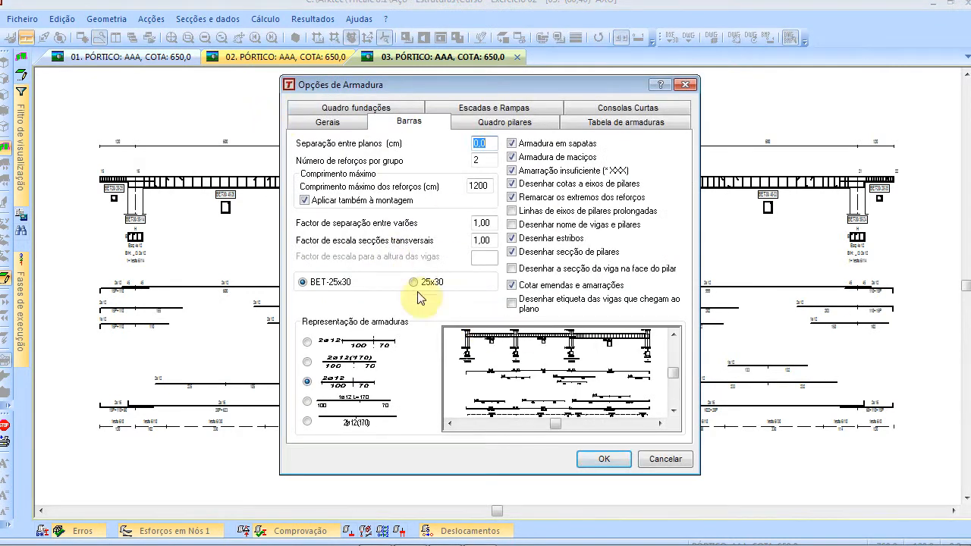
{"action": "left_click", "coordinate": [414, 283]}
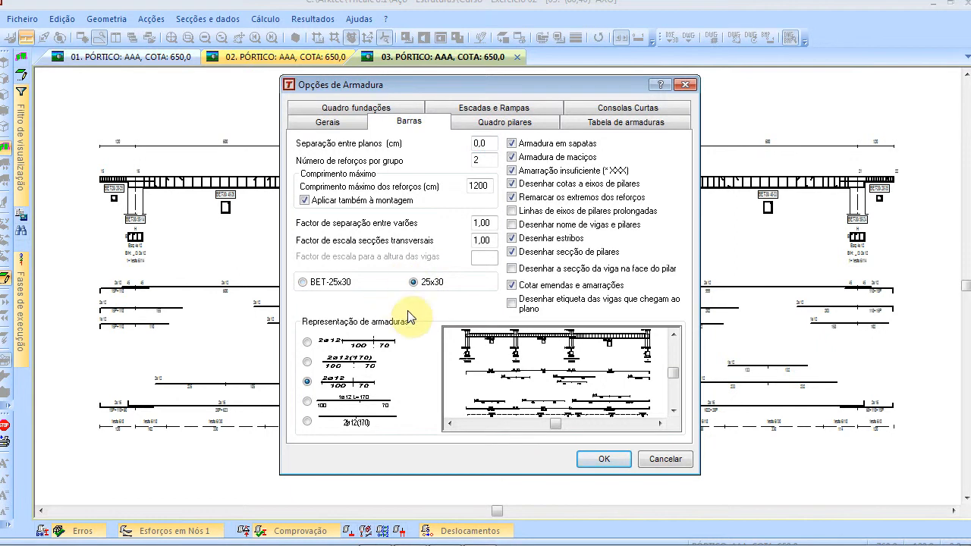
{"action": "left_click", "coordinate": [307, 401]}
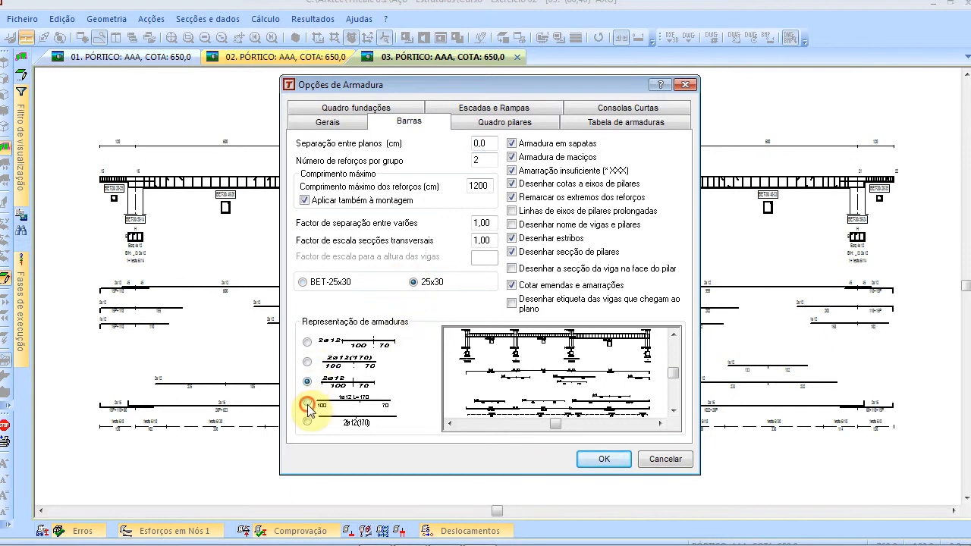
{"action": "left_click", "coordinate": [598, 461]}
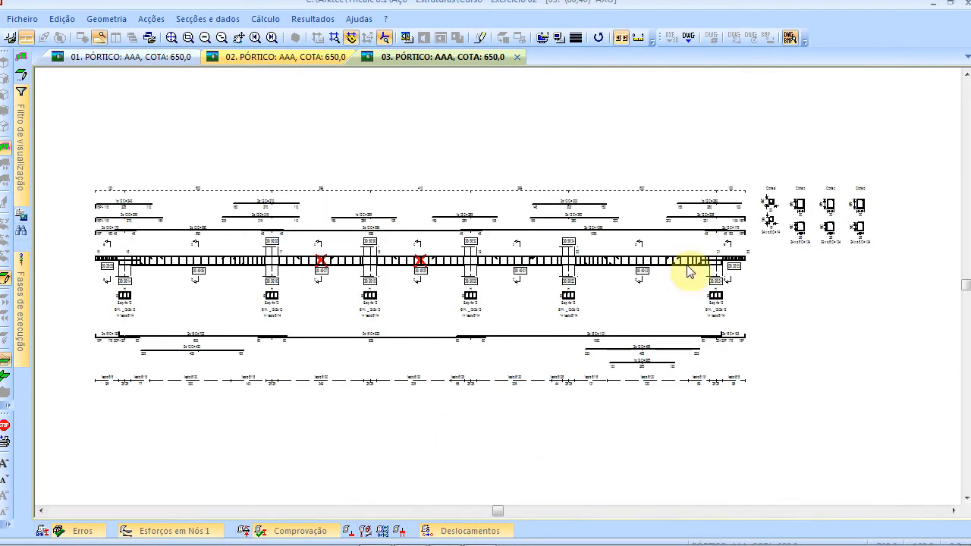
- Examine the redrawn beam reinforcement at Cota 650,0 and its cross-sections Corte a to Corte d, and leave 2D mode
{"action": "scroll", "coordinate": [856, 212], "scroll_direction": "up", "scroll_amount": 3}
{"action": "scroll", "coordinate": [856, 213], "scroll_direction": "down", "scroll_amount": 3}
{"action": "scroll", "coordinate": [718, 225], "scroll_direction": "up", "scroll_amount": 2}
{"action": "scroll", "coordinate": [708, 227], "scroll_direction": "down", "scroll_amount": 2}
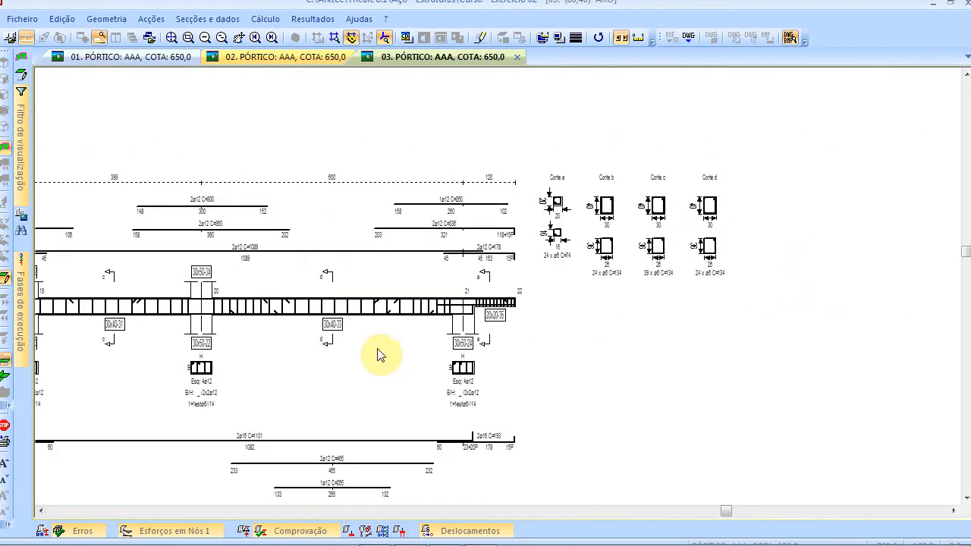
{"action": "scroll", "coordinate": [334, 315], "scroll_direction": "up", "scroll_amount": 2}
{"action": "scroll", "coordinate": [334, 319], "scroll_direction": "down", "scroll_amount": 3}
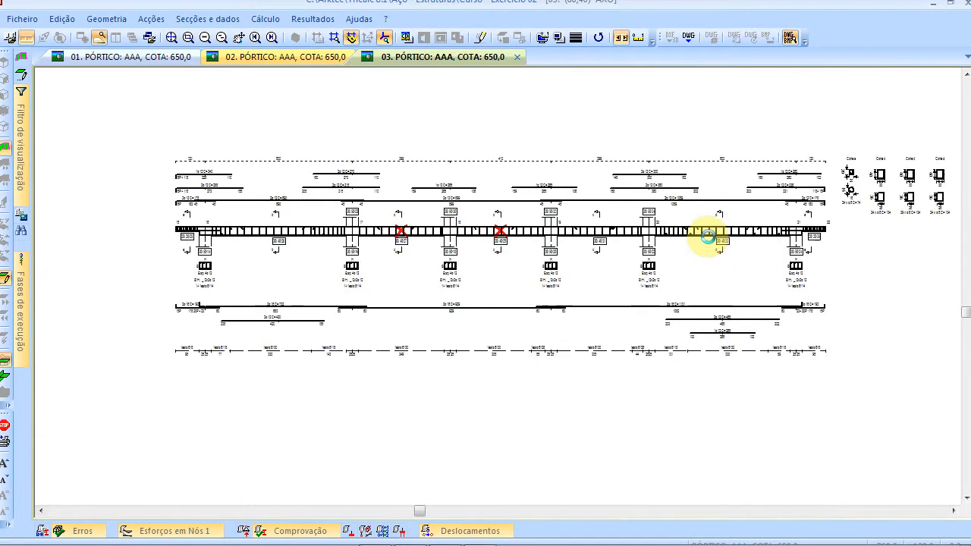
{"action": "right_click", "coordinate": [486, 140]}
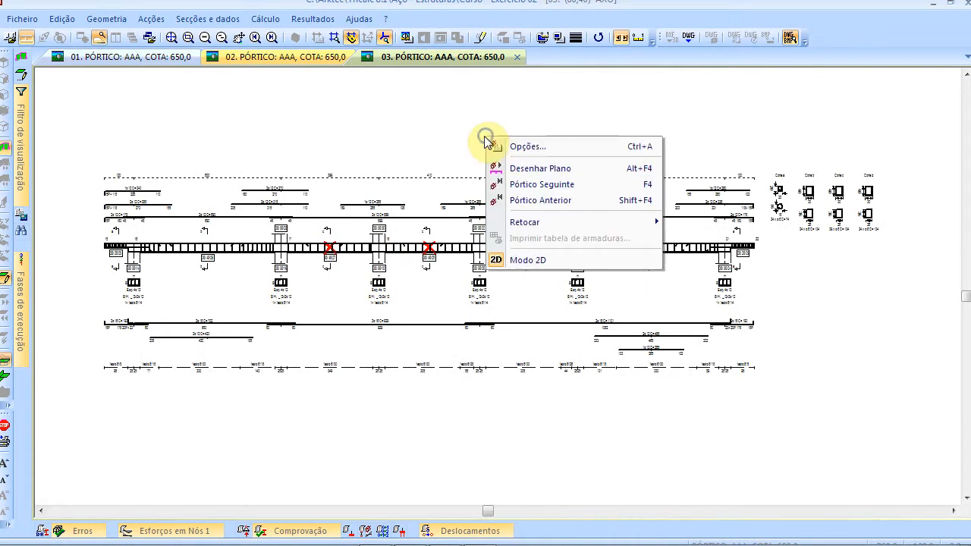
{"action": "left_click", "coordinate": [528, 260]}
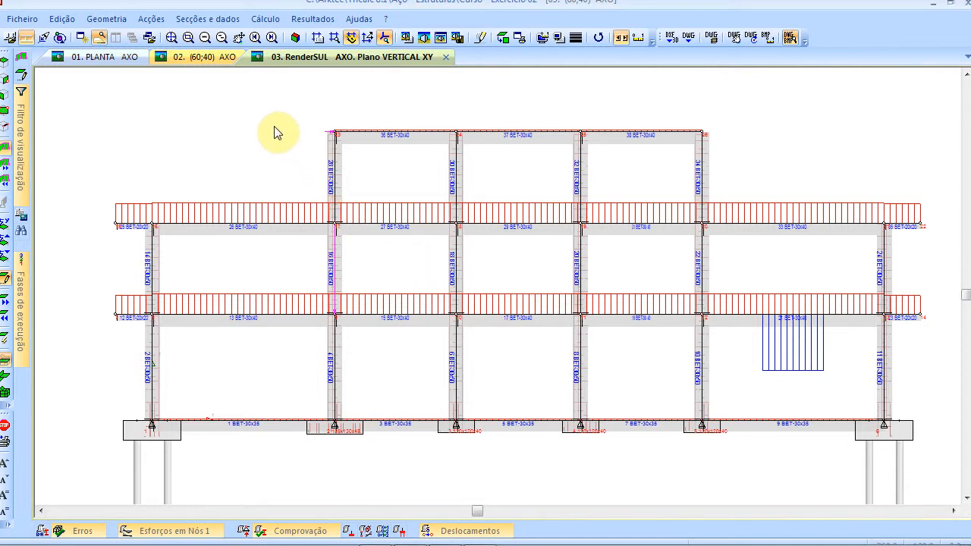
- Confirm the reinforcement options with Desenhar tabela off, and leave the 2D schedule of the individual footings
{"action": "left_click", "coordinate": [602, 459]}
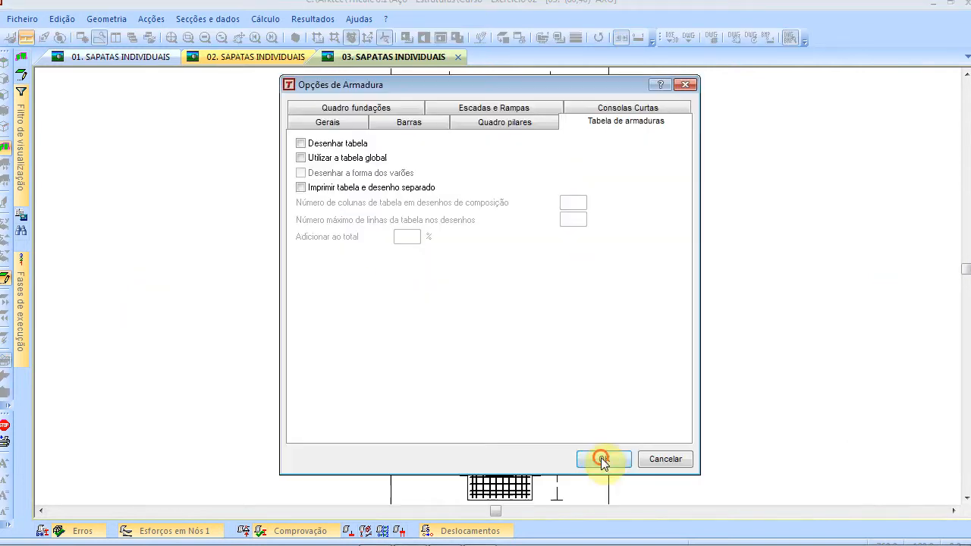
{"action": "right_click", "coordinate": [293, 157]}
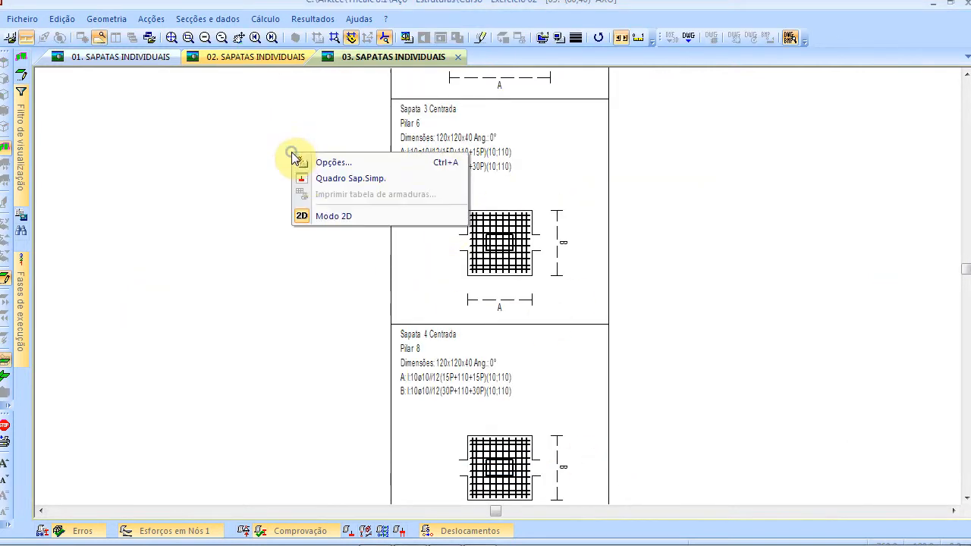
{"action": "left_click", "coordinate": [353, 220]}
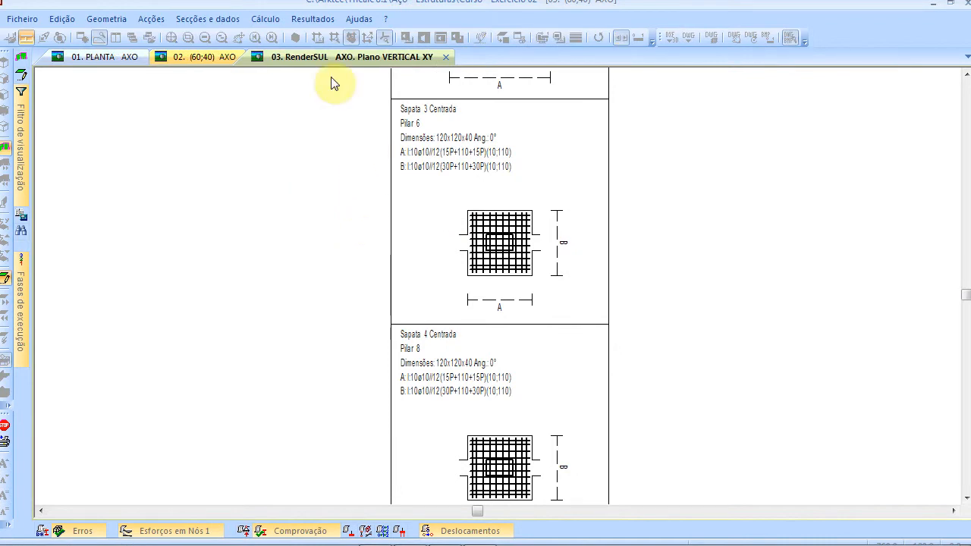
{"action": "left_click", "coordinate": [352, 38]}
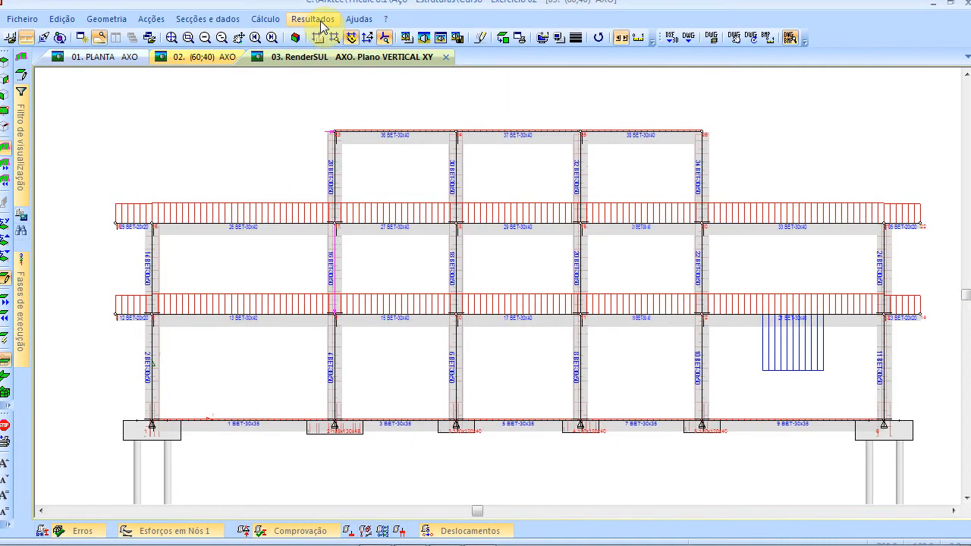
- Draw the pile cap schedule, examine the pile section and the cap reinforcement plan of Pilar 2, and leave 2D mode
{"action": "left_click", "coordinate": [319, 21]}
{"action": "mouse_move", "coordinate": [326, 90]}
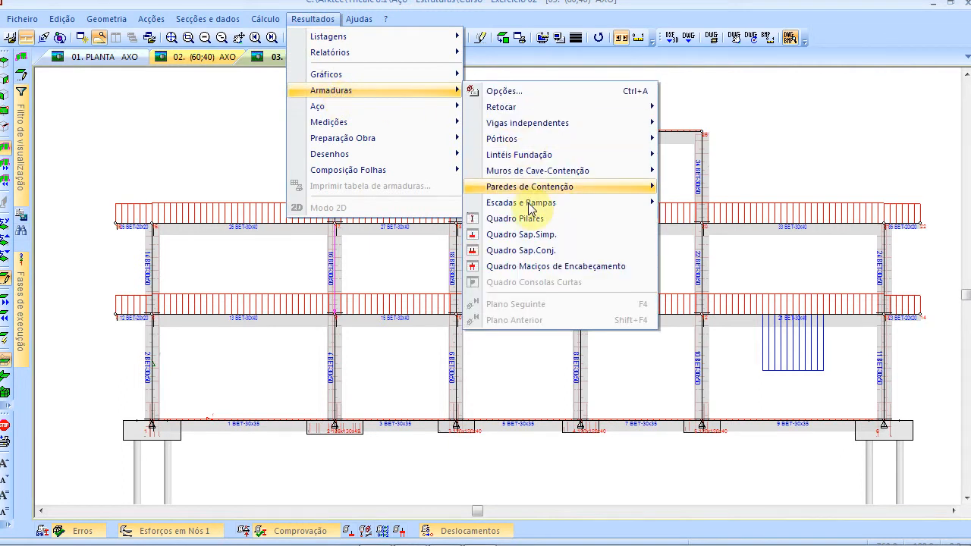
{"action": "left_click", "coordinate": [529, 267]}
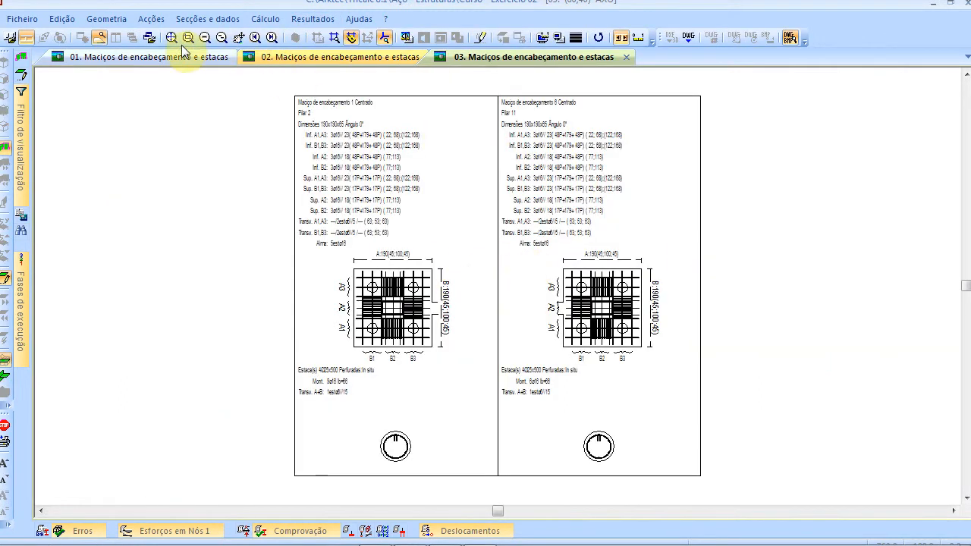
{"action": "left_click_drag", "start_coordinate": [315, 333], "coordinate": [447, 472]}
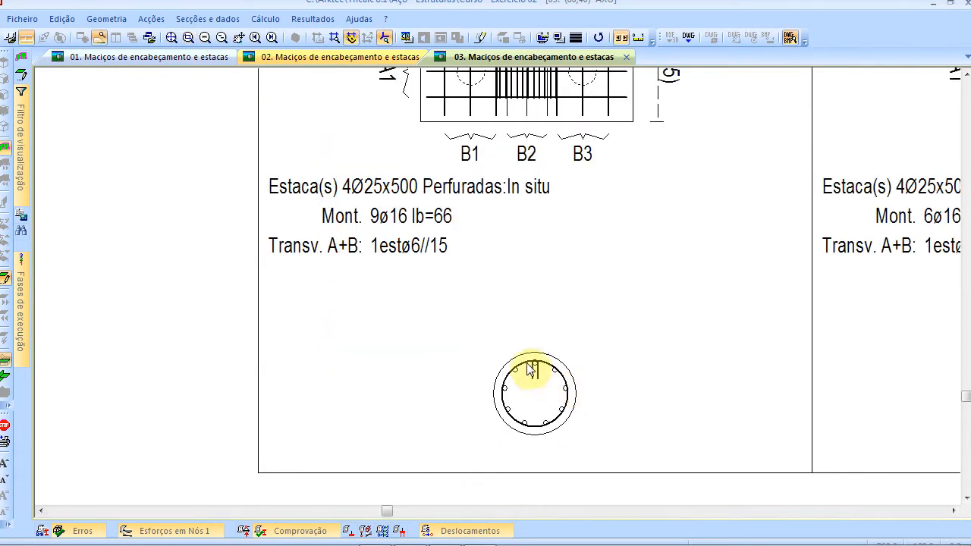
{"action": "left_click", "coordinate": [169, 38]}
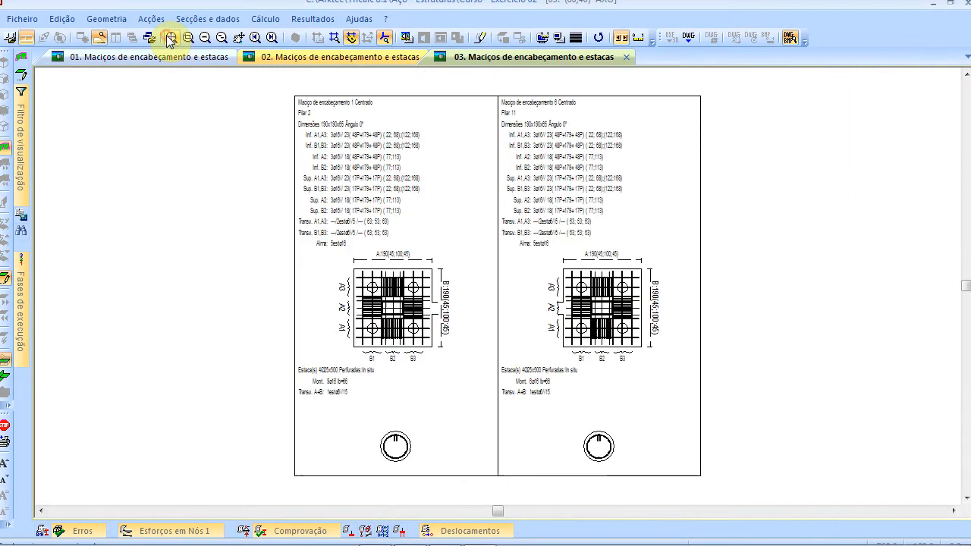
{"action": "left_click_drag", "start_coordinate": [327, 250], "coordinate": [477, 372]}
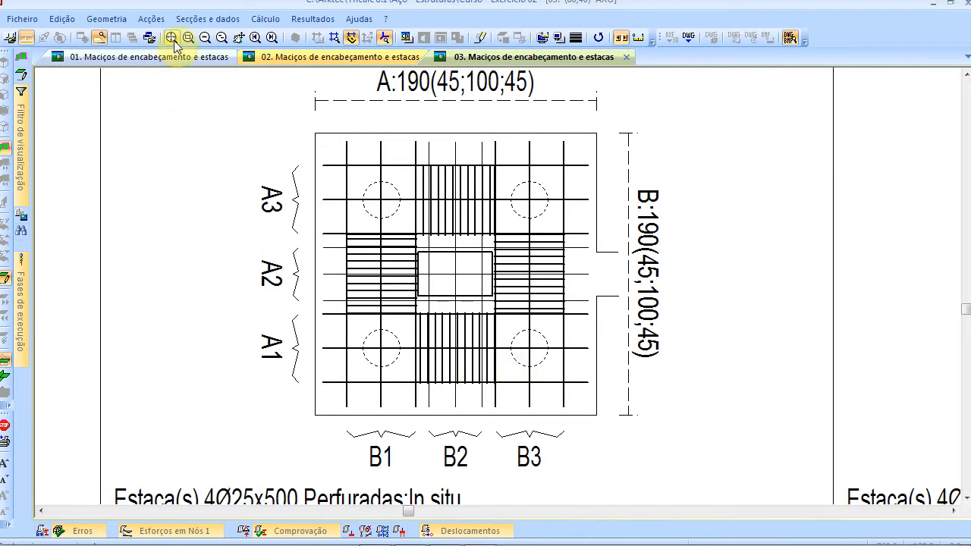
{"action": "right_click", "coordinate": [183, 113]}
{"action": "left_click", "coordinate": [221, 176]}
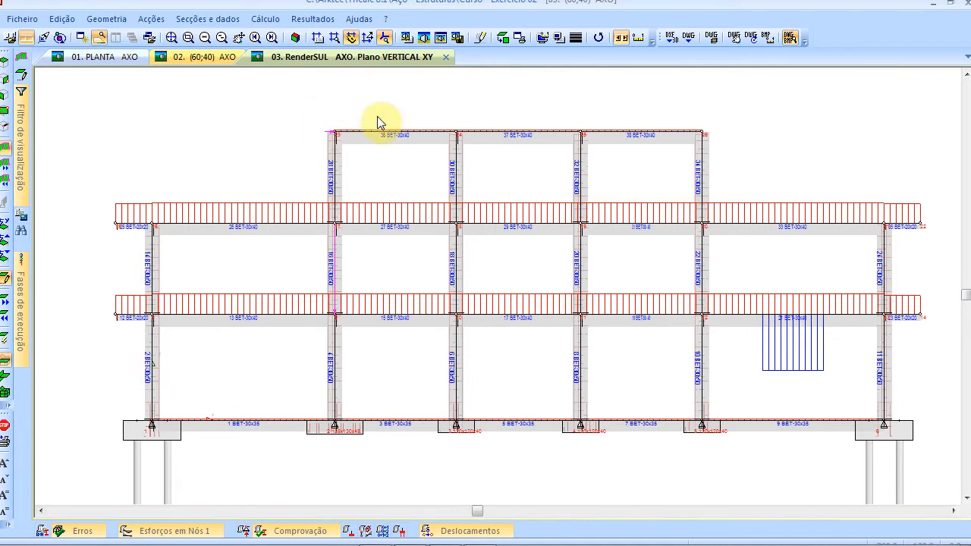
- Turn off Armaduras montagem in the display filter while in the axonometric view, and return to the SUL elevation of the frame
{"action": "left_click", "coordinate": [293, 38]}
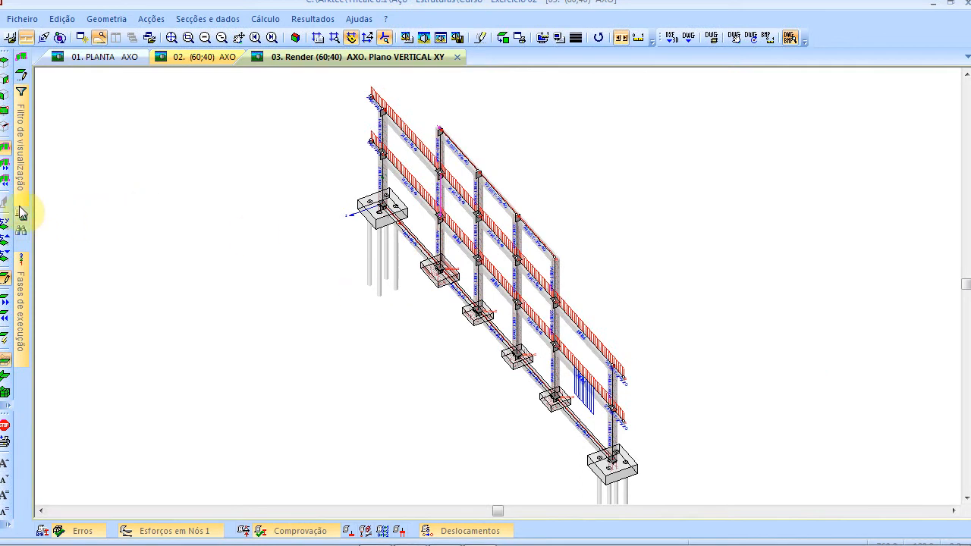
{"action": "mouse_move", "coordinate": [22, 199]}
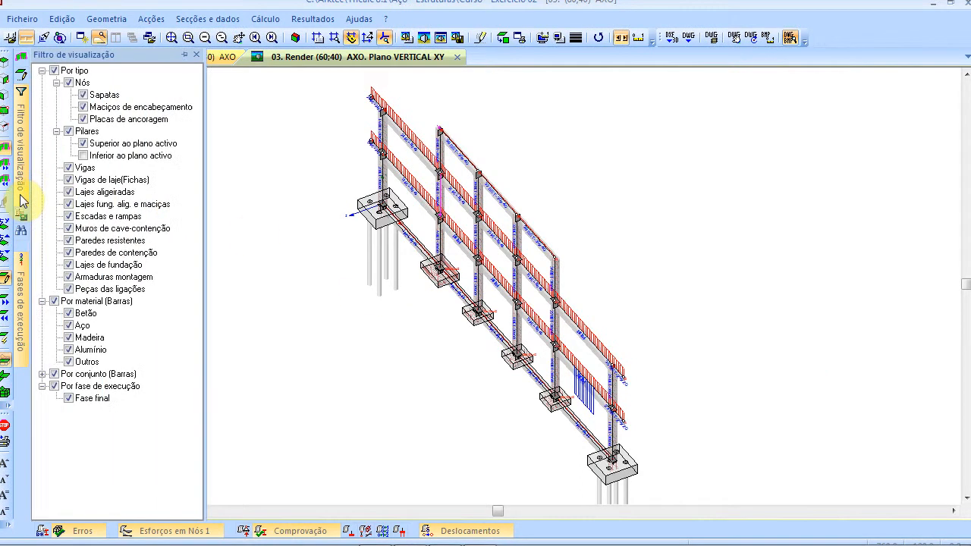
{"action": "left_click", "coordinate": [70, 277]}
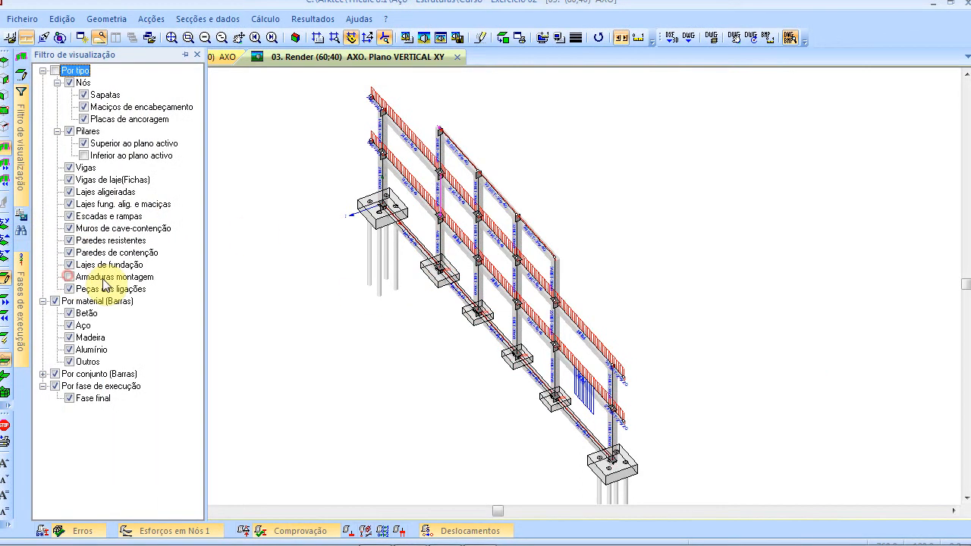
{"action": "left_click", "coordinate": [502, 39]}
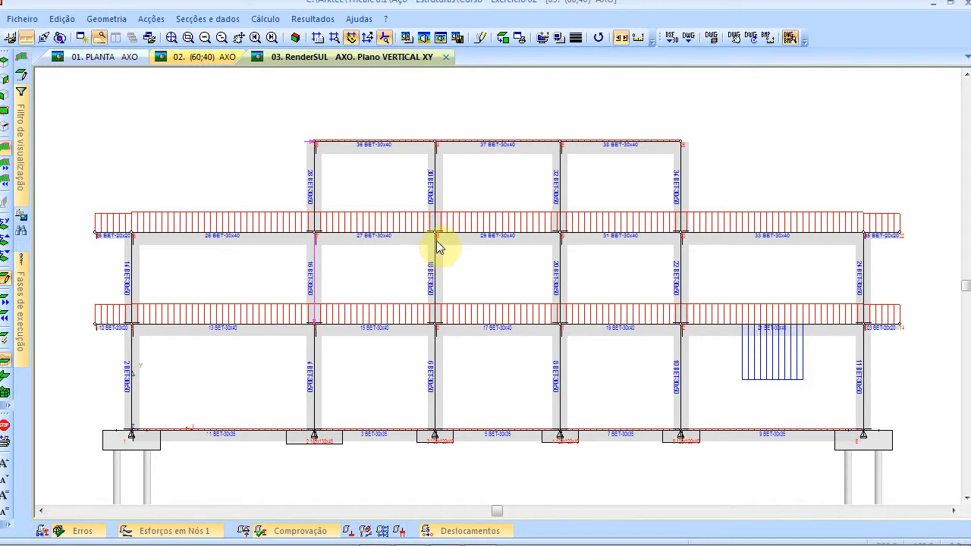
{"action": "mouse_move", "coordinate": [438, 245]}
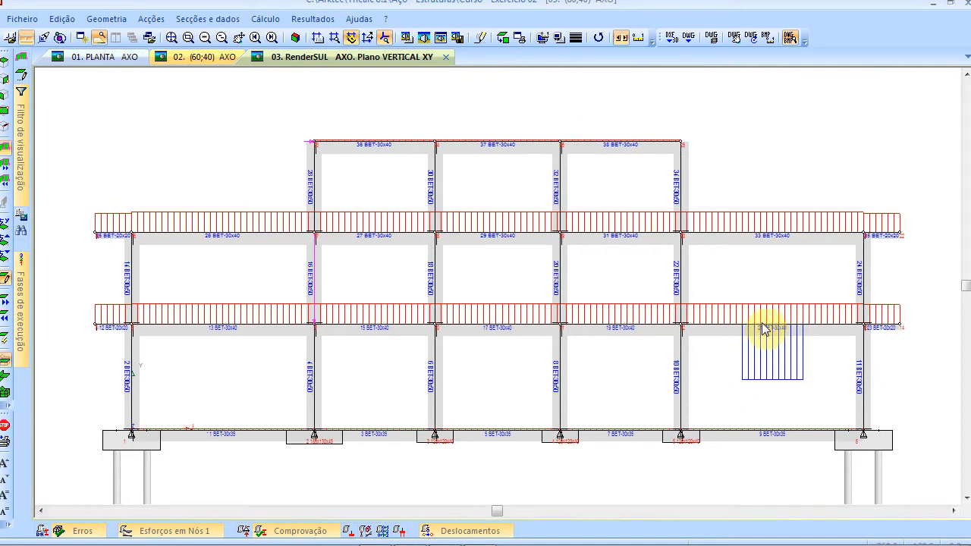
{"action": "mouse_move", "coordinate": [765, 329]}
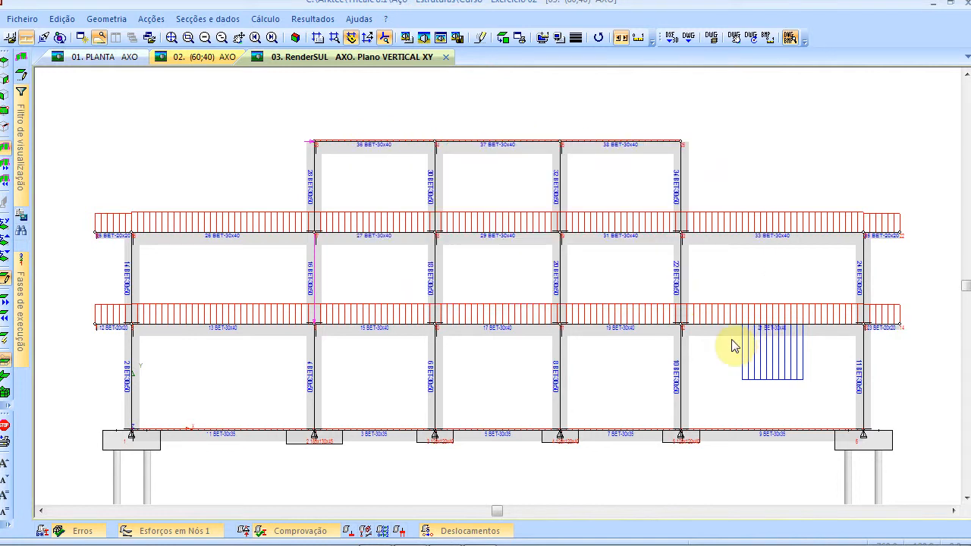
- Review the bar calculation error list, selecting all beam entries from Viga 13 to Viga 29, and return to the elevation
{"action": "left_click", "coordinate": [266, 19]}
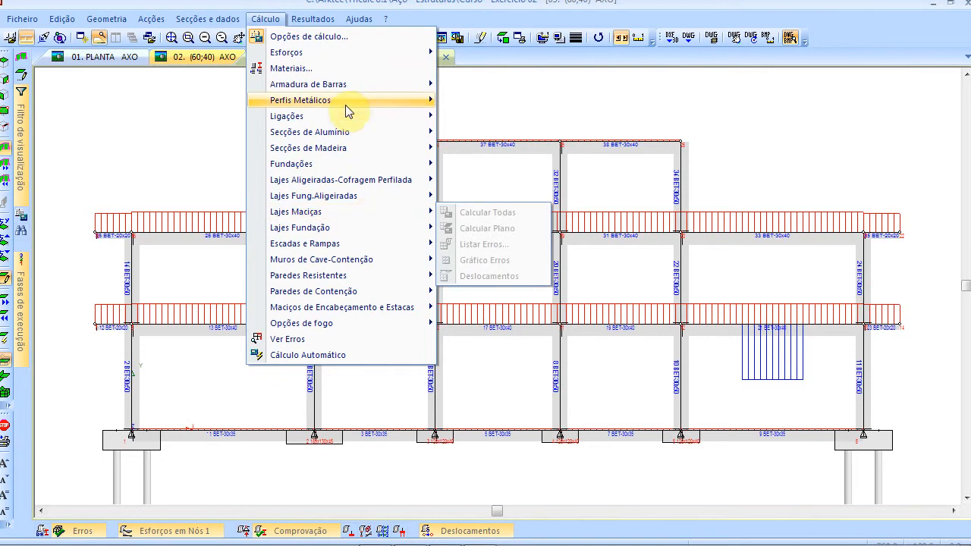
{"action": "mouse_move", "coordinate": [351, 87]}
{"action": "left_click", "coordinate": [551, 165]}
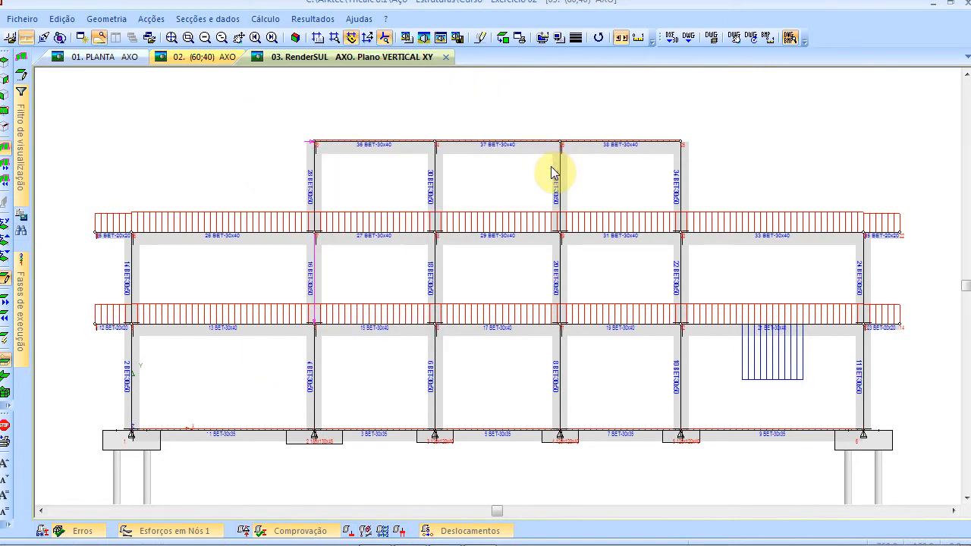
{"action": "left_click", "coordinate": [87, 531]}
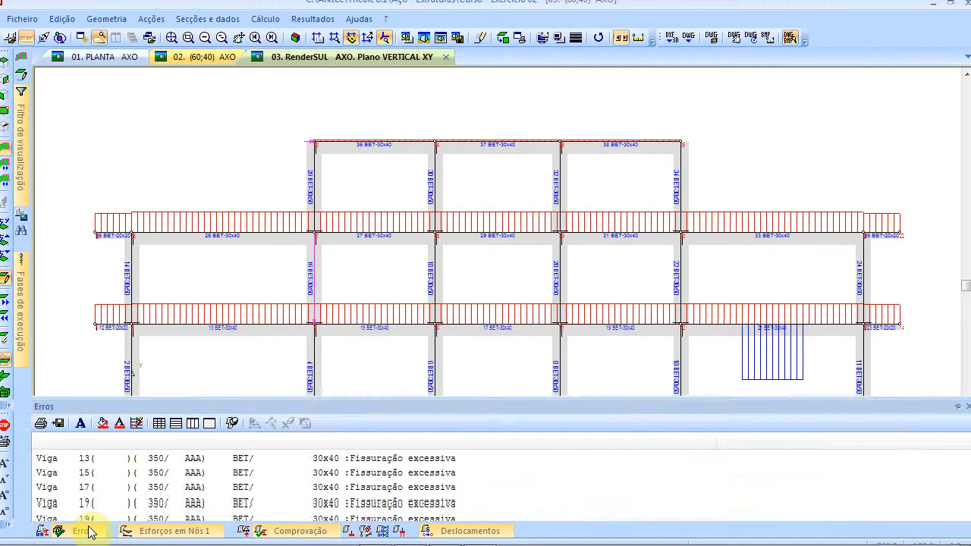
{"action": "left_click", "coordinate": [399, 367]}
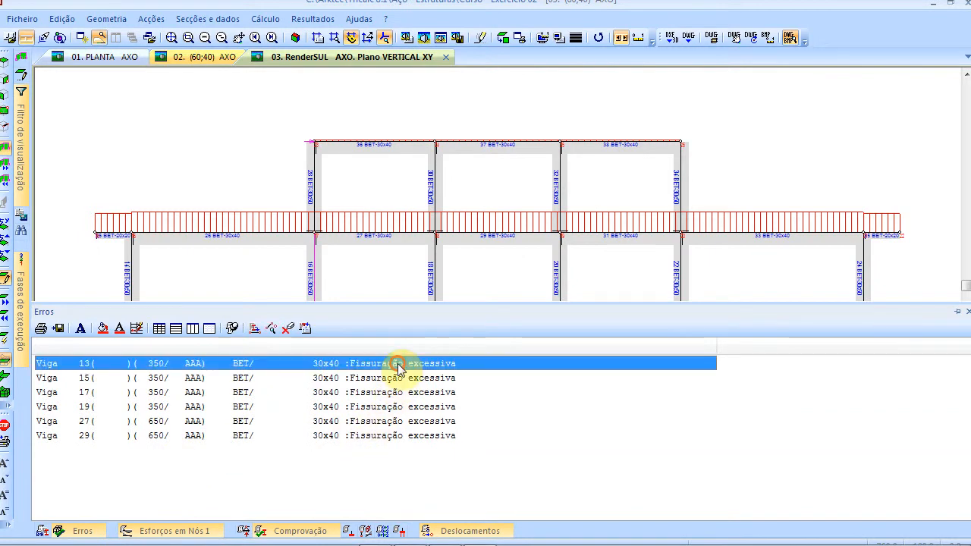
{"action": "left_click", "coordinate": [389, 437], "text": "shift"}
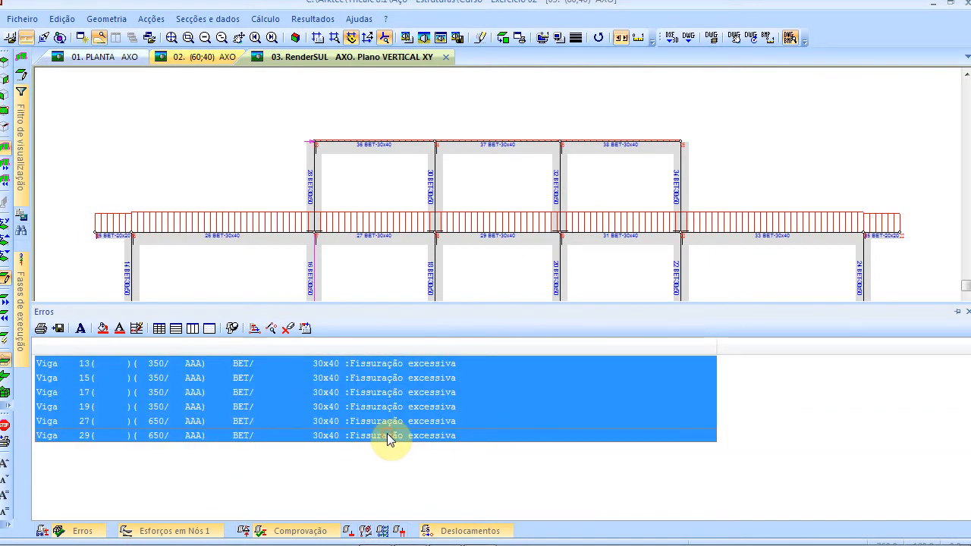
{"action": "left_click", "coordinate": [251, 139]}
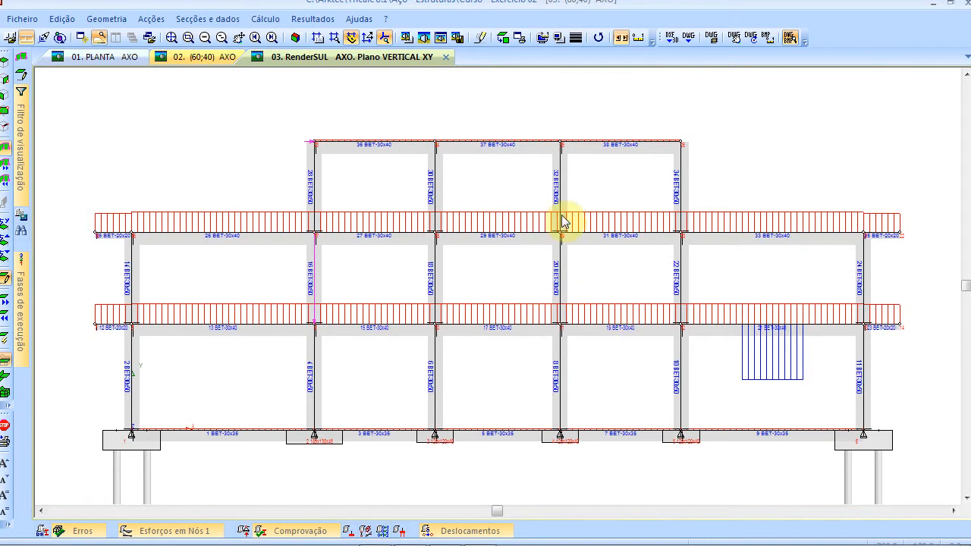
- Draw the frame's beam reinforcement at Cota 350,0 and examine the bars and stirrups of the end bay around beams 21 and 23
{"action": "left_click", "coordinate": [322, 21]}
{"action": "mouse_move", "coordinate": [324, 92]}
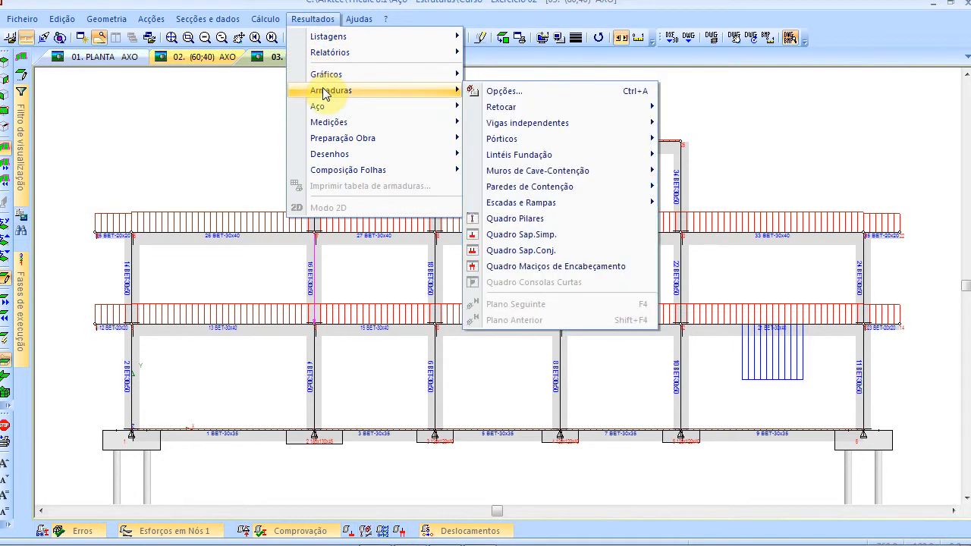
{"action": "mouse_move", "coordinate": [533, 139]}
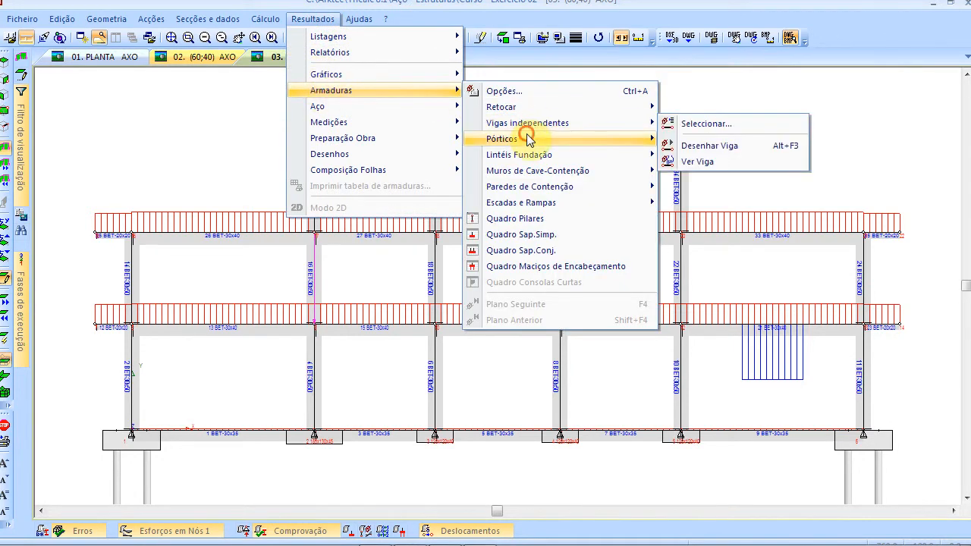
{"action": "left_click", "coordinate": [733, 178]}
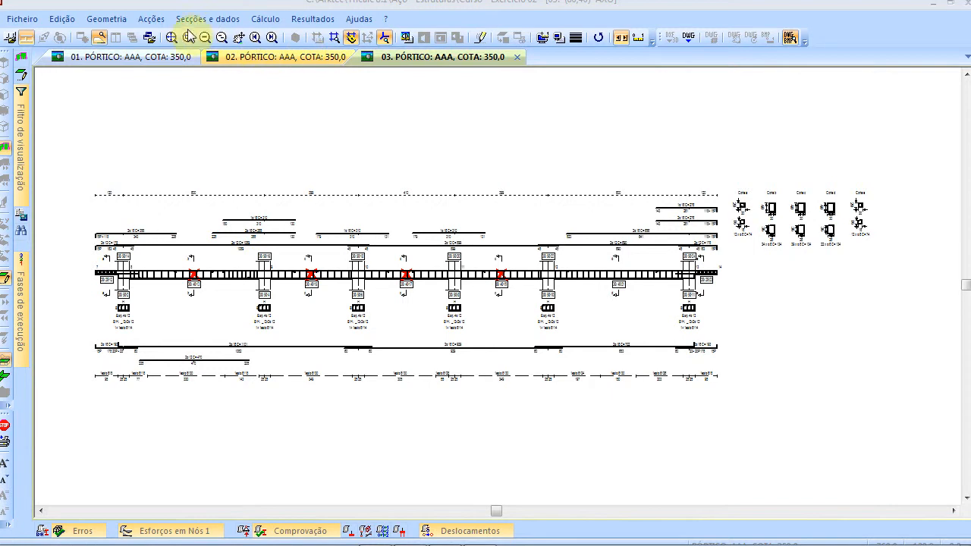
{"action": "left_click", "coordinate": [509, 178]}
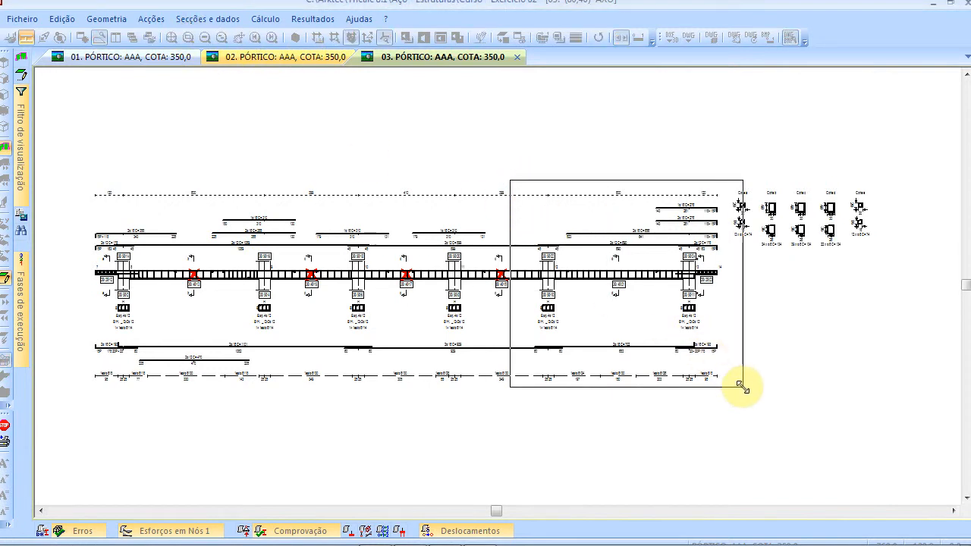
{"action": "left_click", "coordinate": [742, 387]}
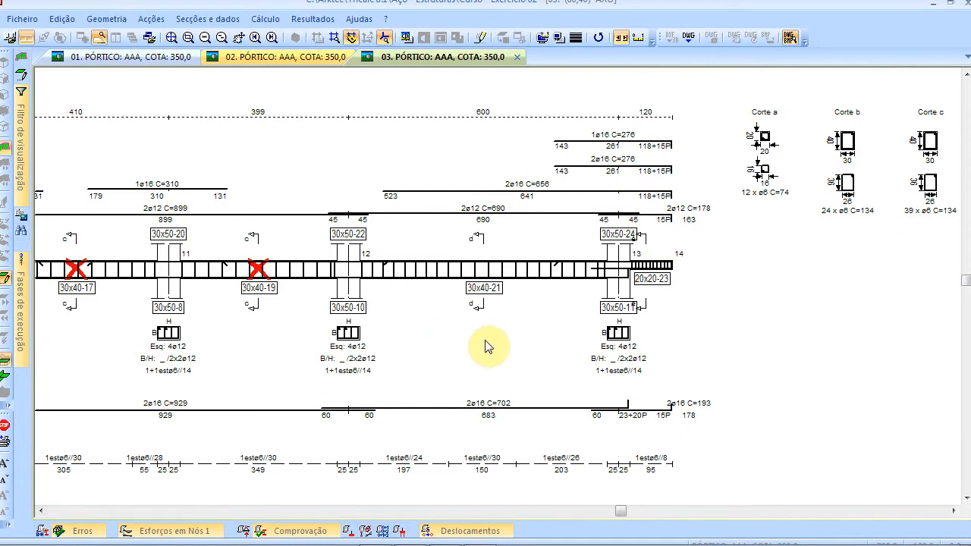
- Leave 2D mode to return to the SUL elevation, and switch to the PowerPoint presentation
{"action": "right_click", "coordinate": [398, 162]}
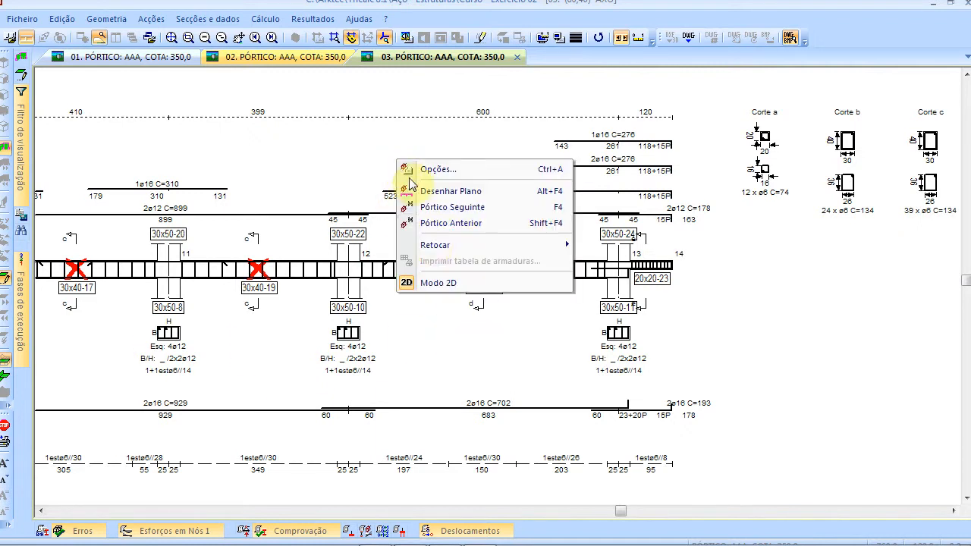
{"action": "left_click", "coordinate": [446, 285]}
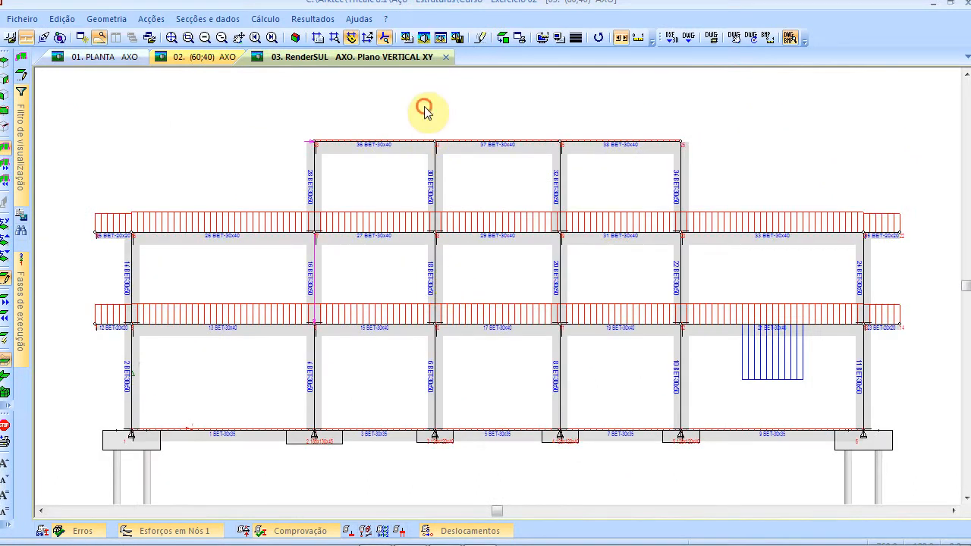
{"action": "key", "text": "alt+Tab"}
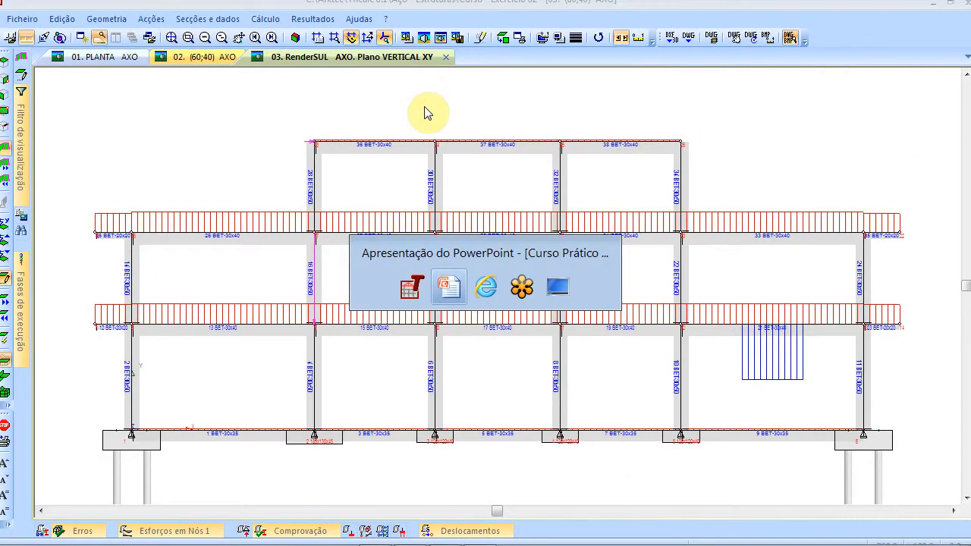